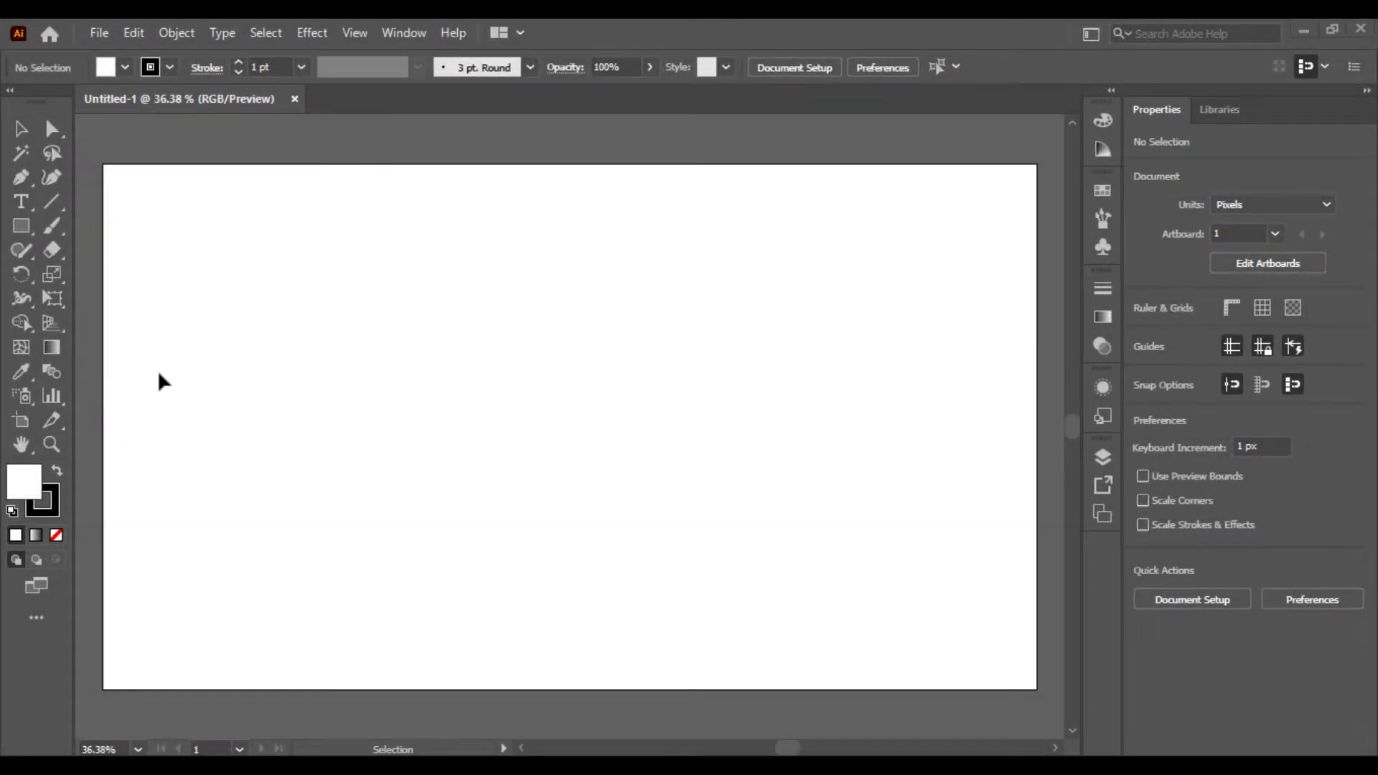
# - Draw a rounded rectangle about 1050 × 512 px left of the page centre
pyautogui.click(38, 129)
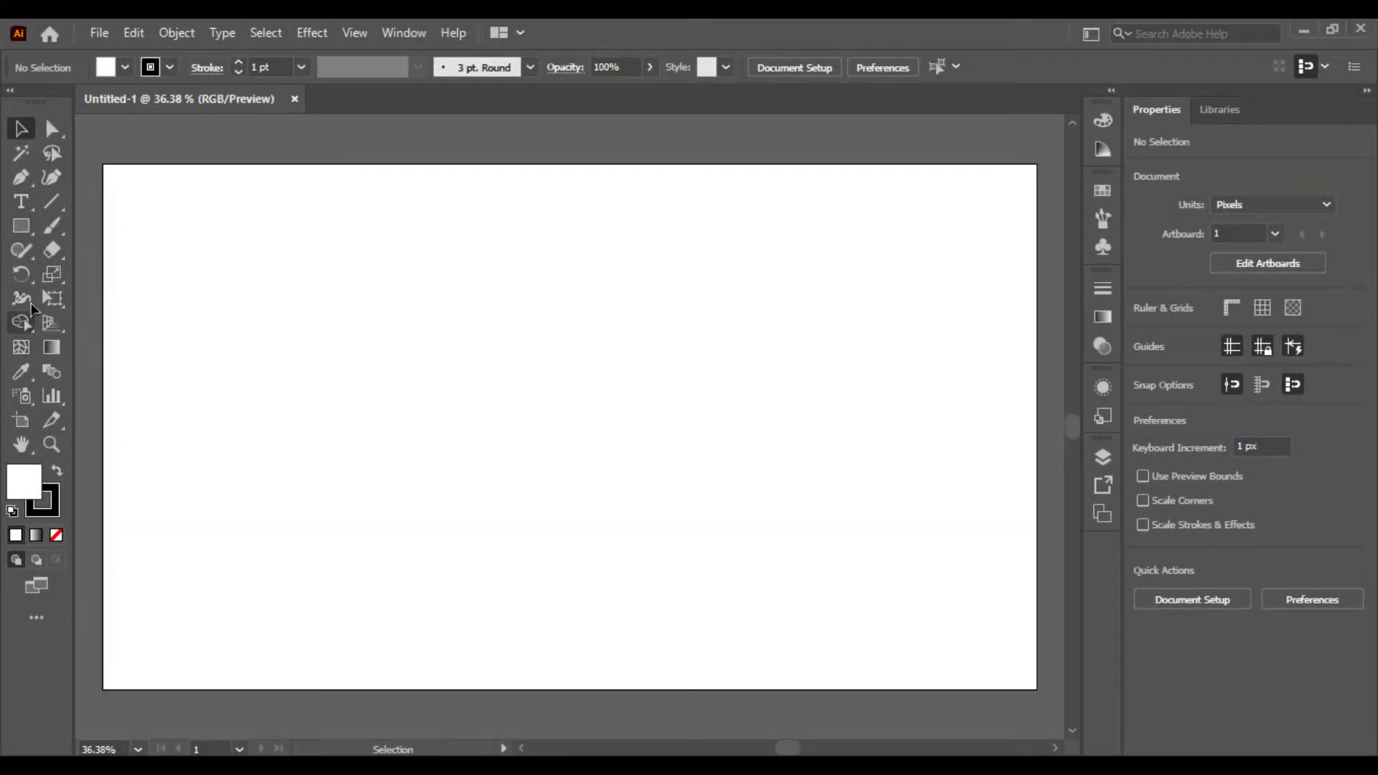
pyautogui.moveTo(21, 227); pyautogui.dragTo(62, 248)
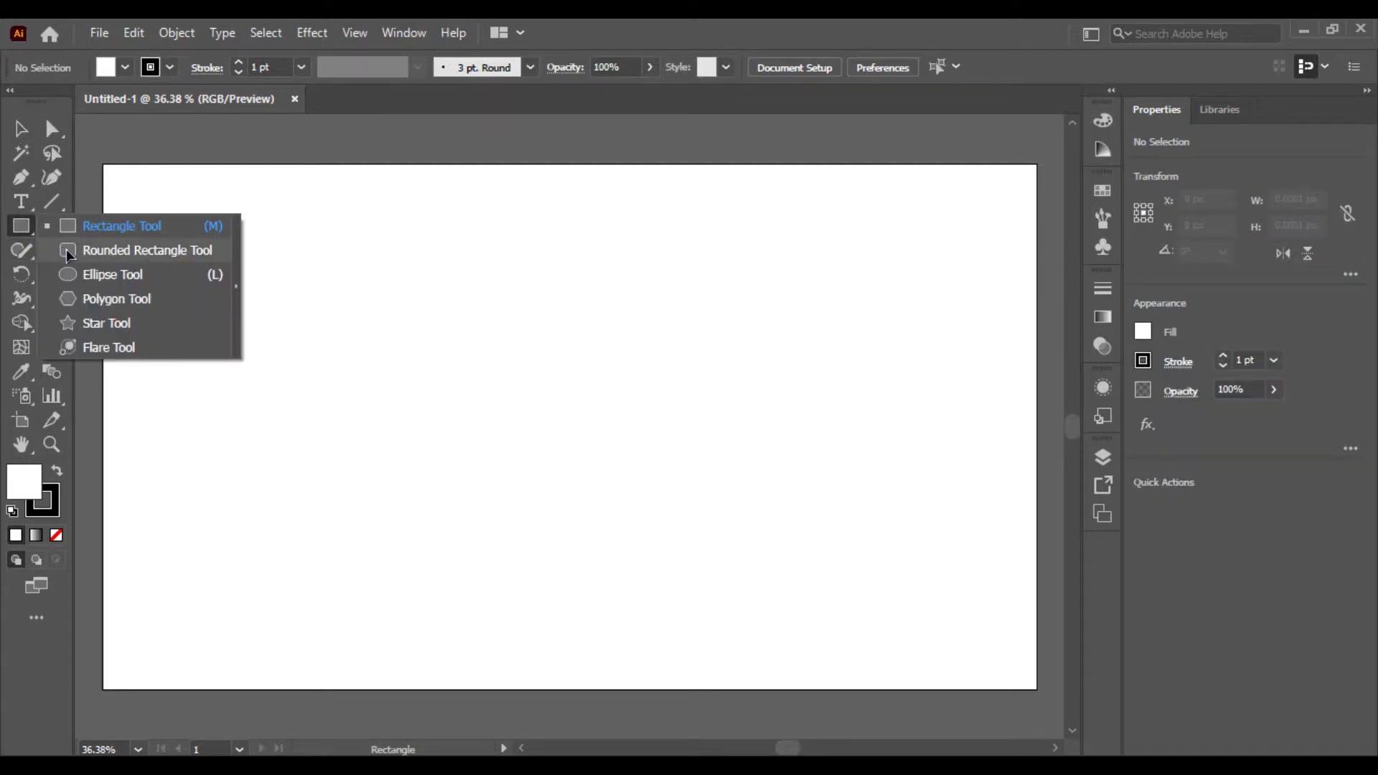
pyautogui.click(66, 250)
pyautogui.moveTo(221, 307); pyautogui.dragTo(743, 557)
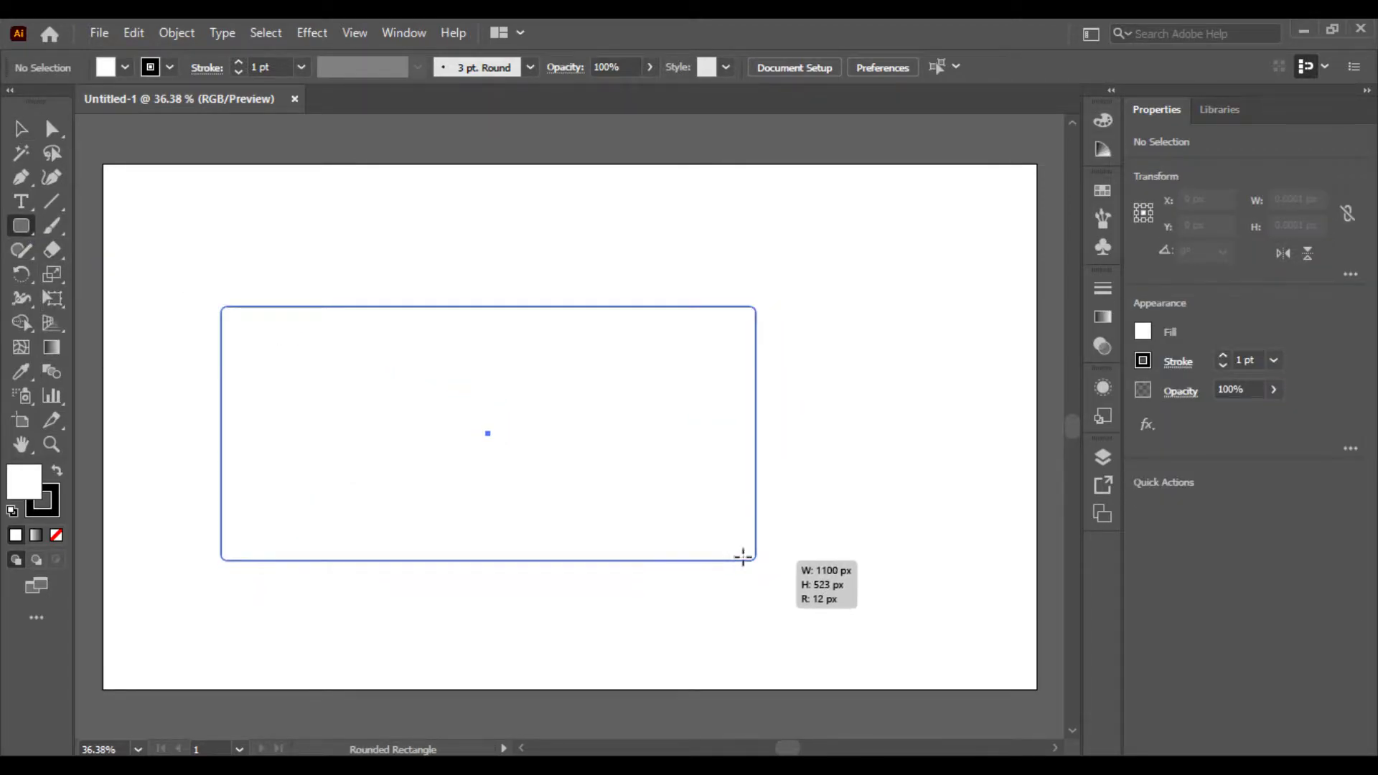
pyautogui.moveTo(742, 557); pyautogui.dragTo(732, 555)
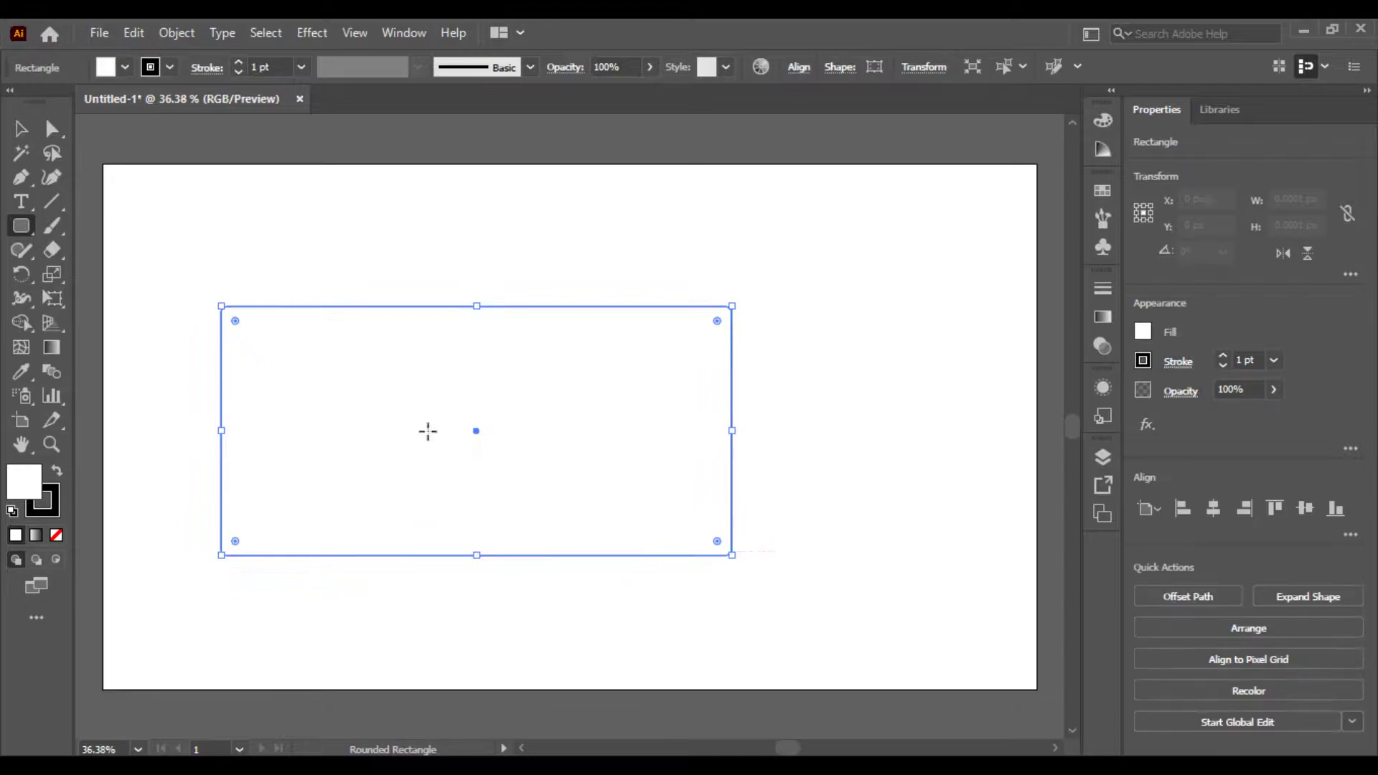
# - Give the rectangle no fill and an 80 pt stroke
pyautogui.click(106, 71)
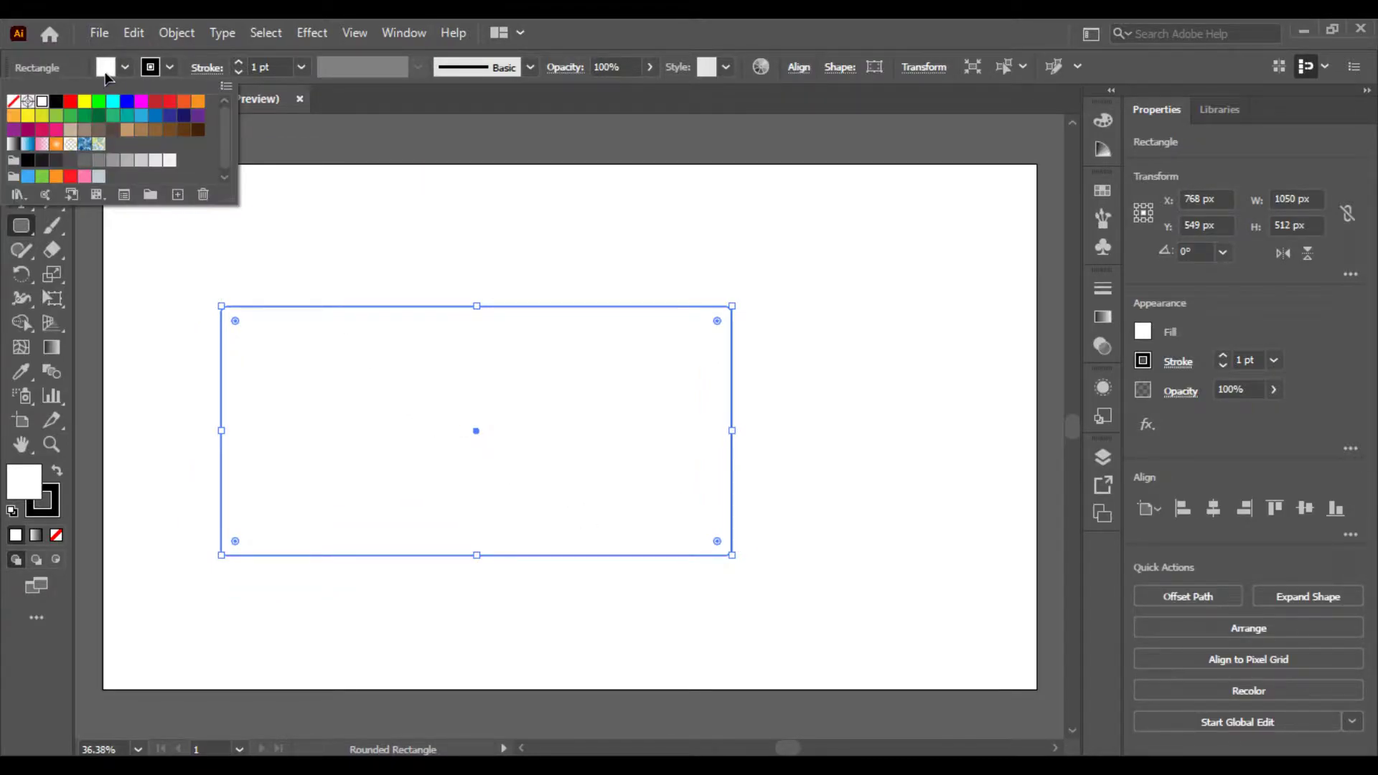
pyautogui.click(13, 101)
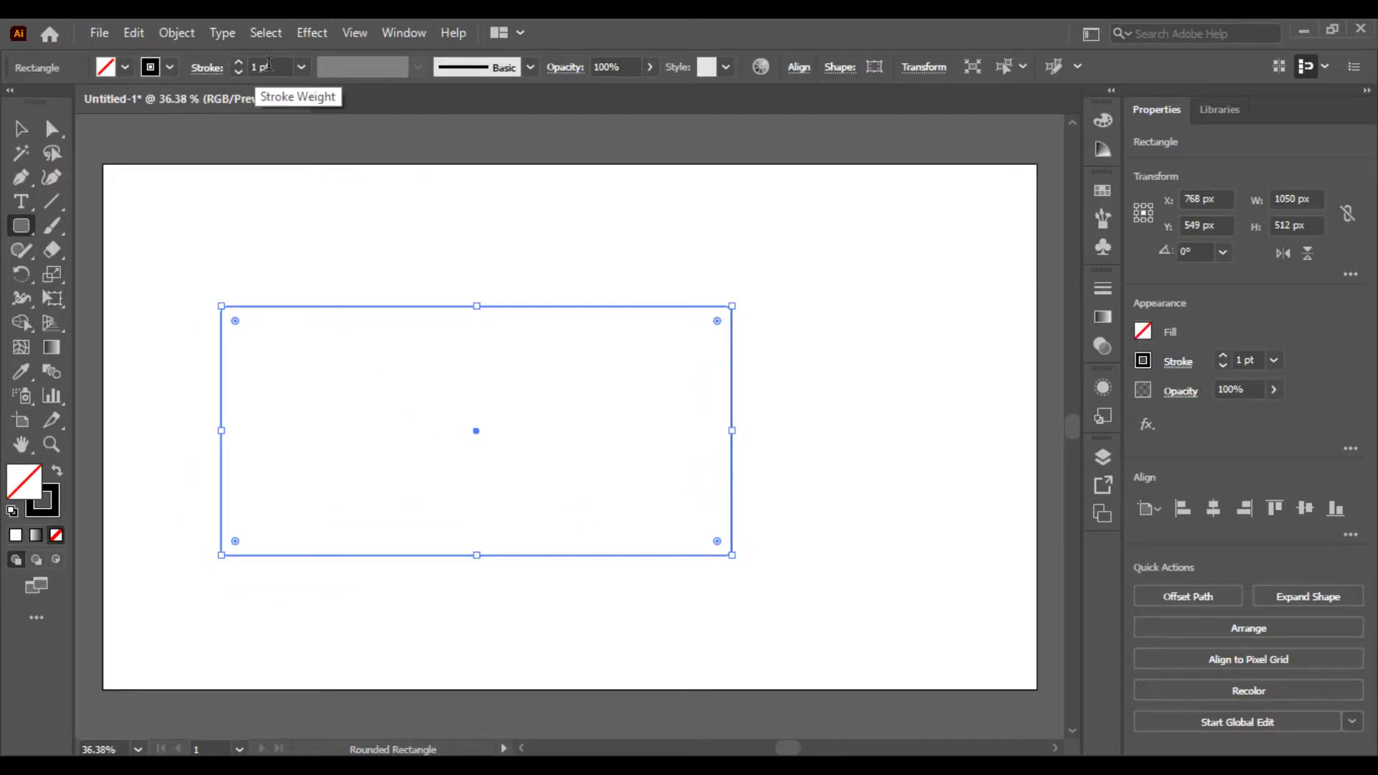
pyautogui.click(301, 67)
pyautogui.click(337, 533)
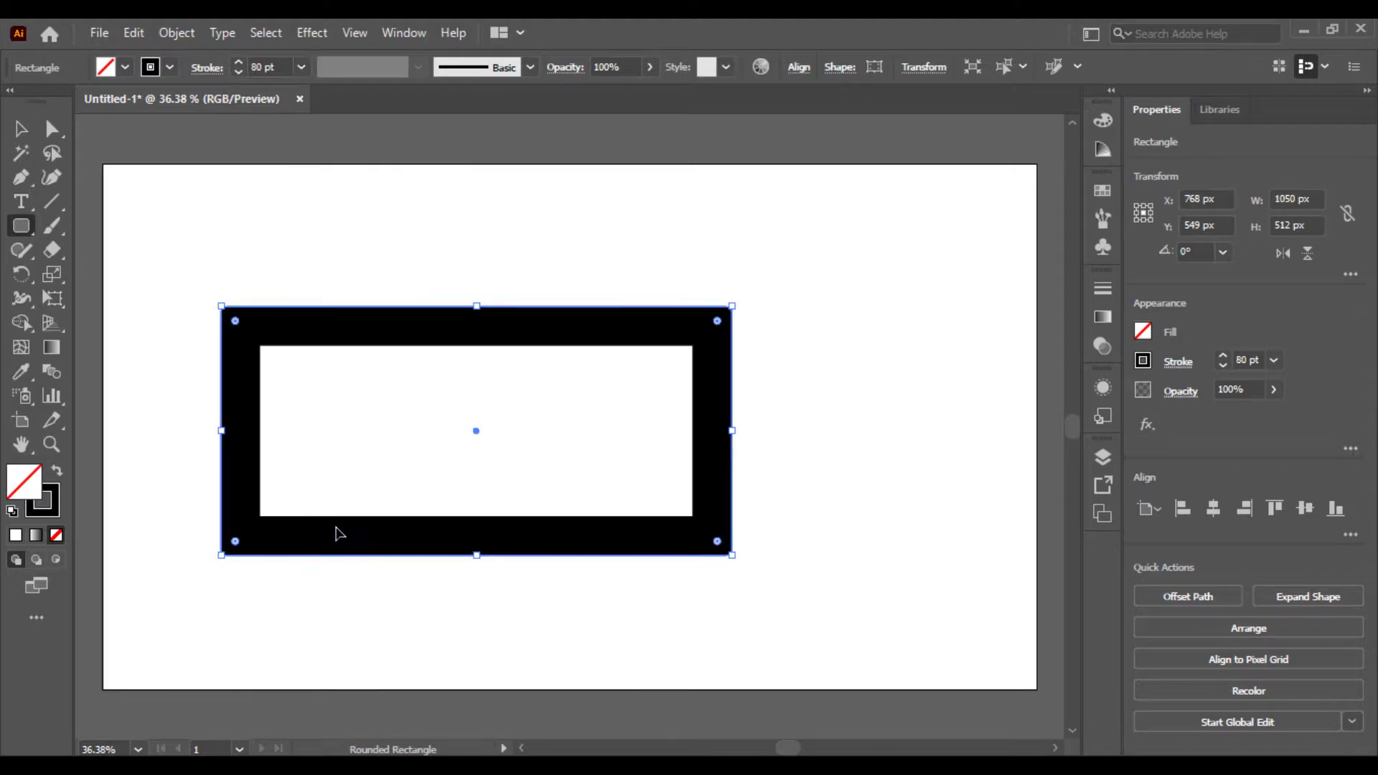
# - Round the rectangle's corners fully into a pill and enlarge it to about 1203.8 × 587 px
pyautogui.moveTo(236, 321); pyautogui.dragTo(461, 424)
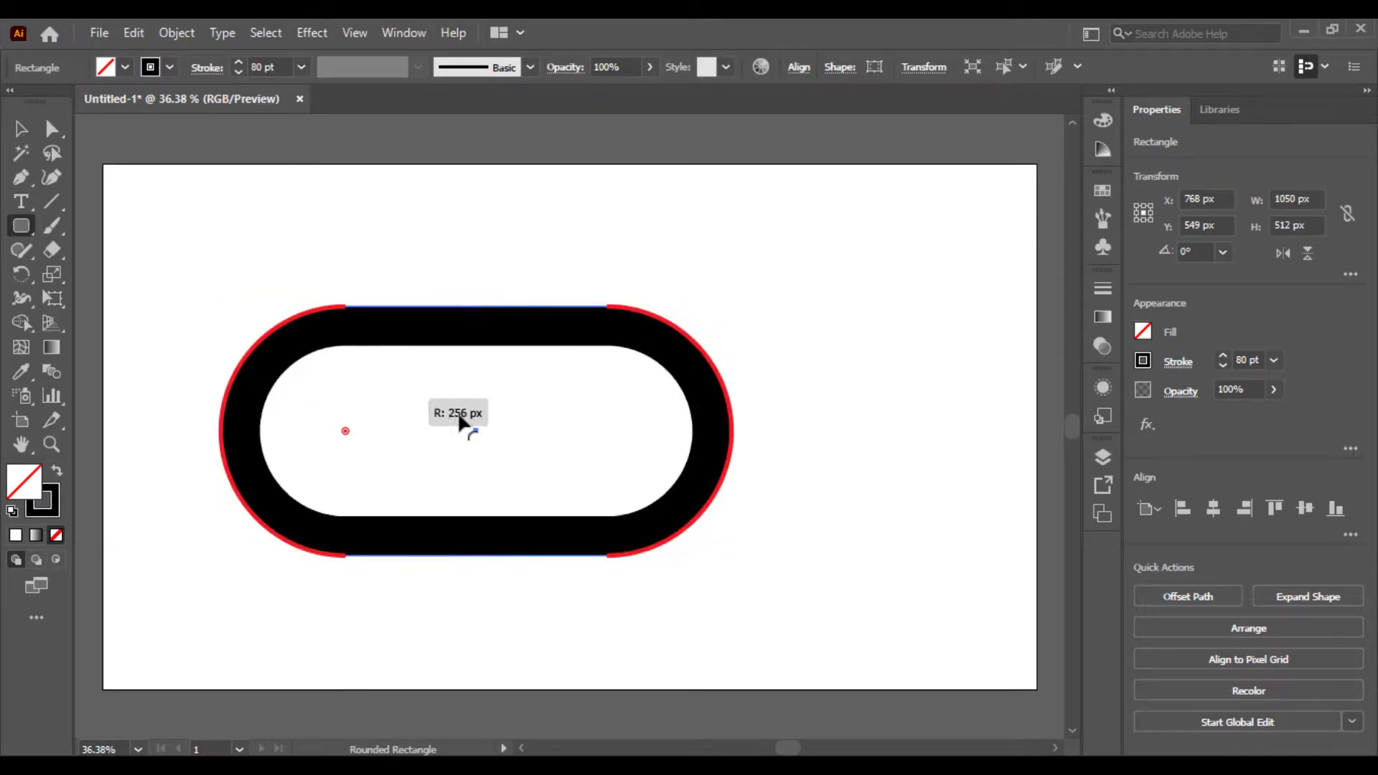
pyautogui.click(732, 430)
pyautogui.click(752, 449)
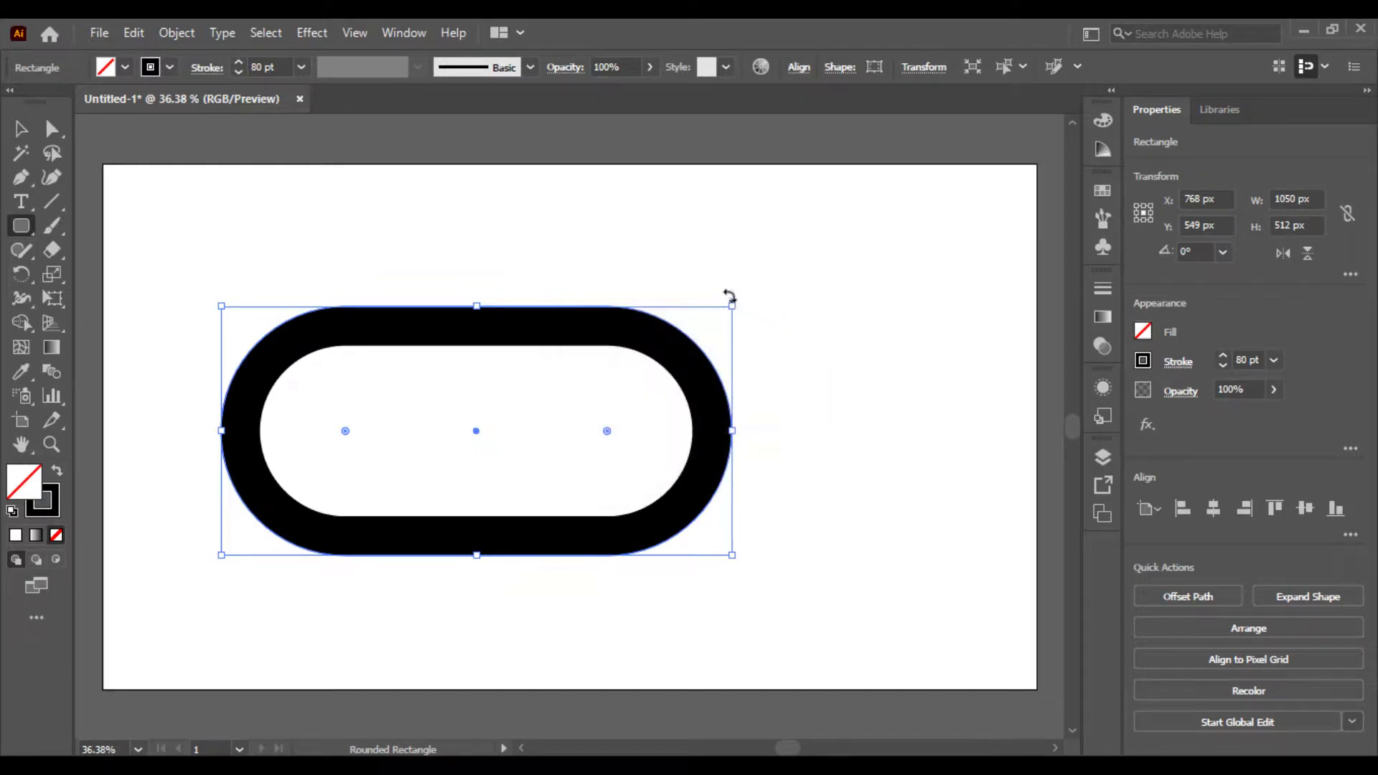
pyautogui.moveTo(737, 310); pyautogui.dragTo(811, 273)
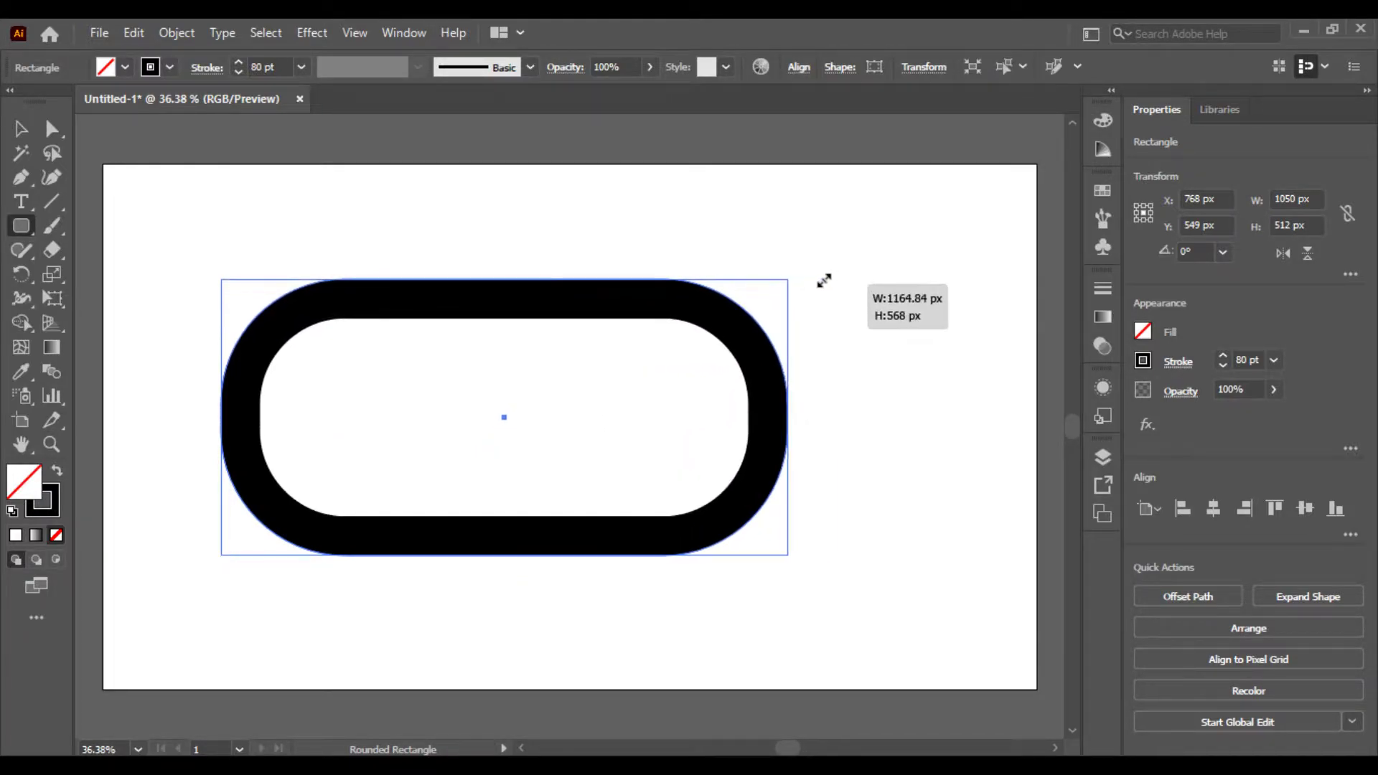
pyautogui.moveTo(345, 394); pyautogui.dragTo(560, 459)
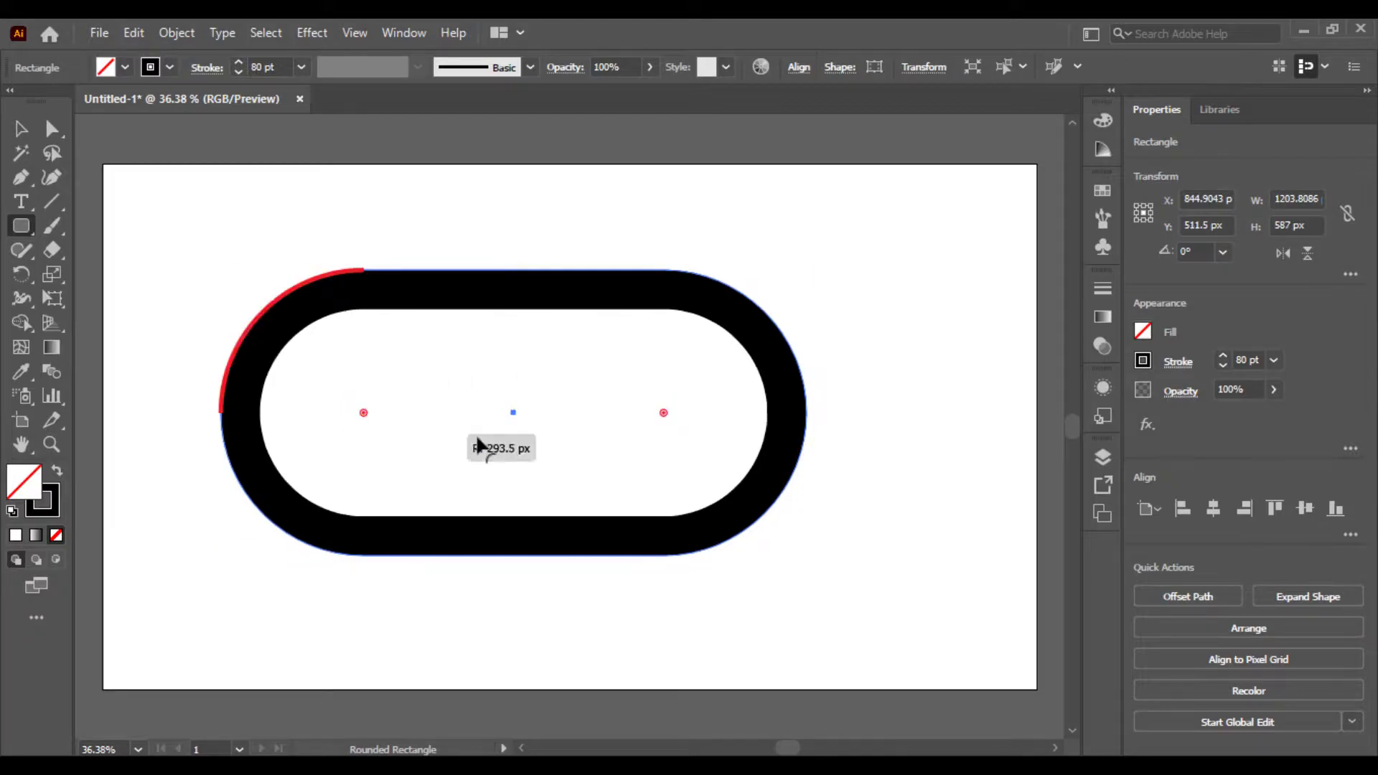
# - Centre the pill horizontally on the artboard
pyautogui.press('v')
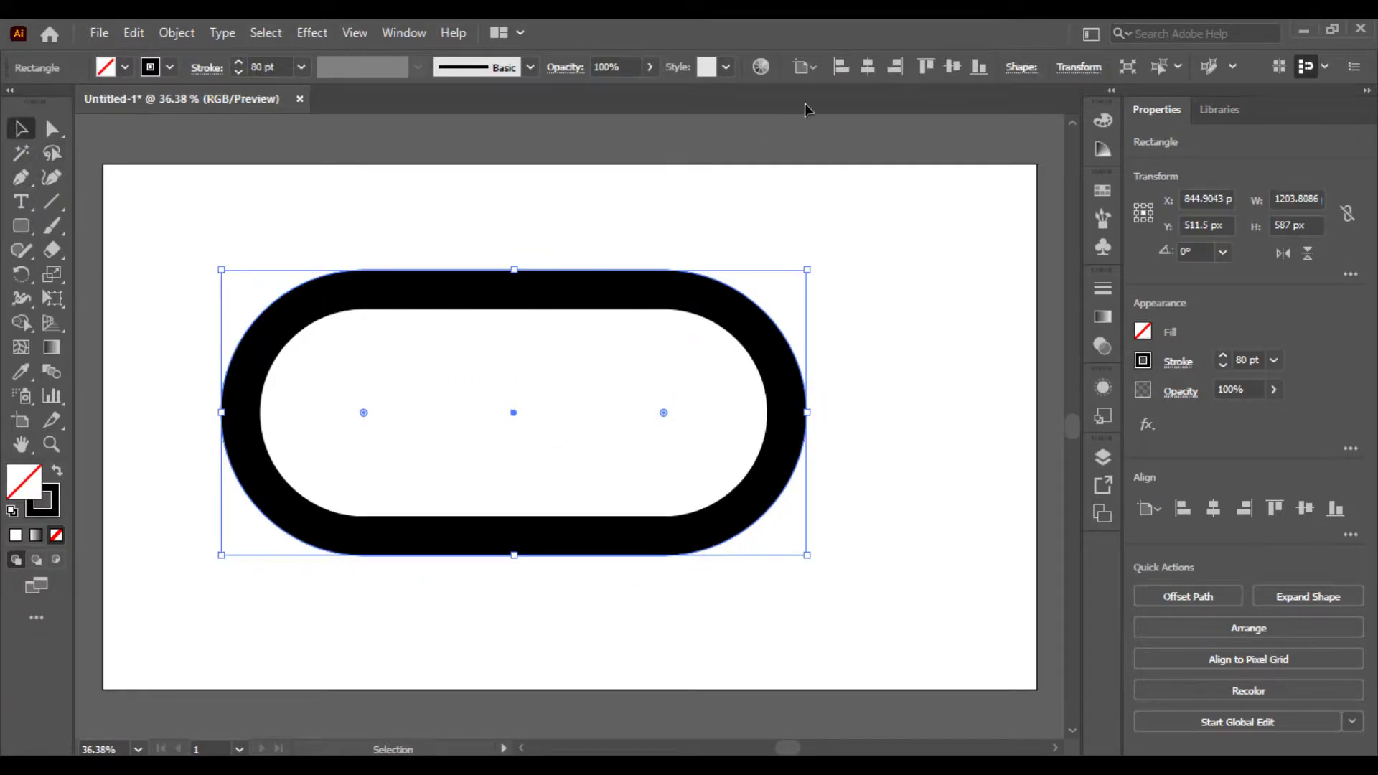
pyautogui.click(869, 68)
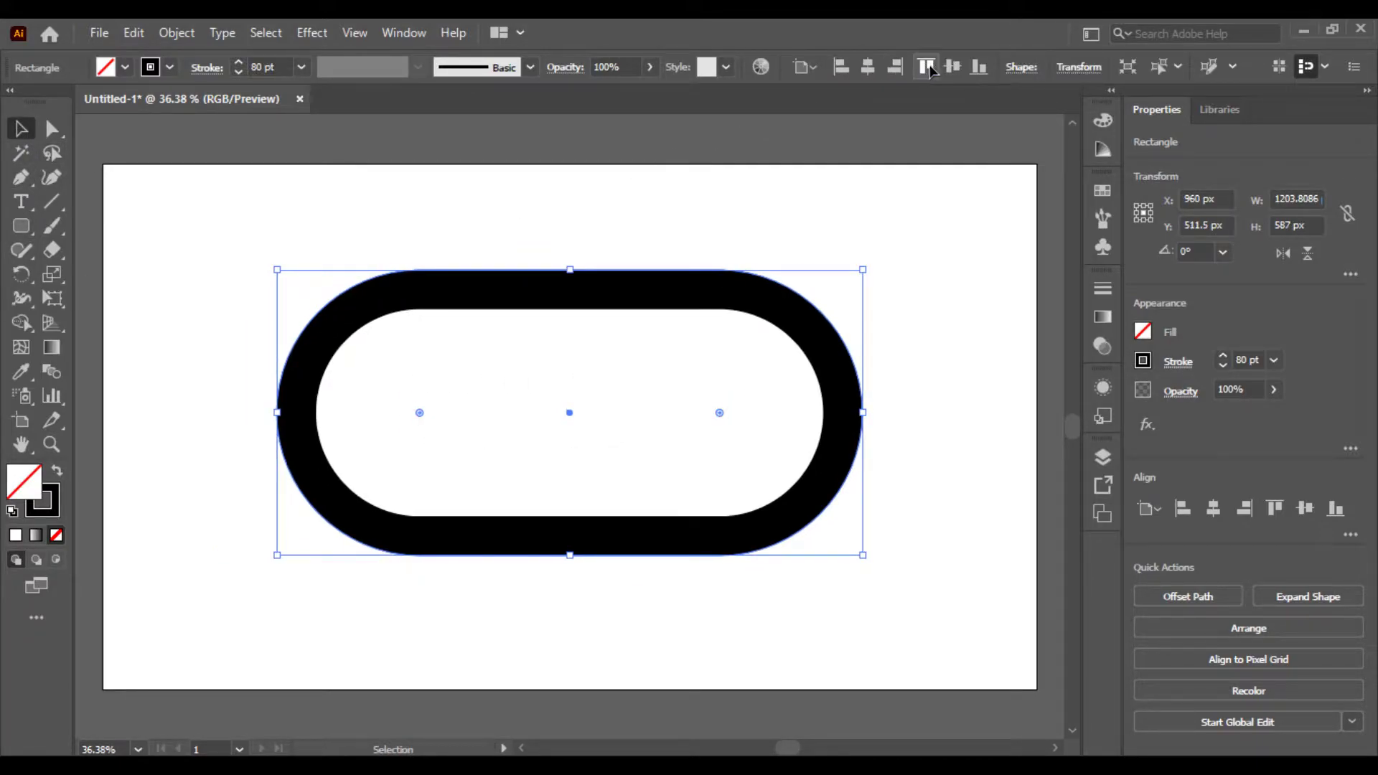
pyautogui.click(222, 284)
pyautogui.hotkey('ctrl', '+')
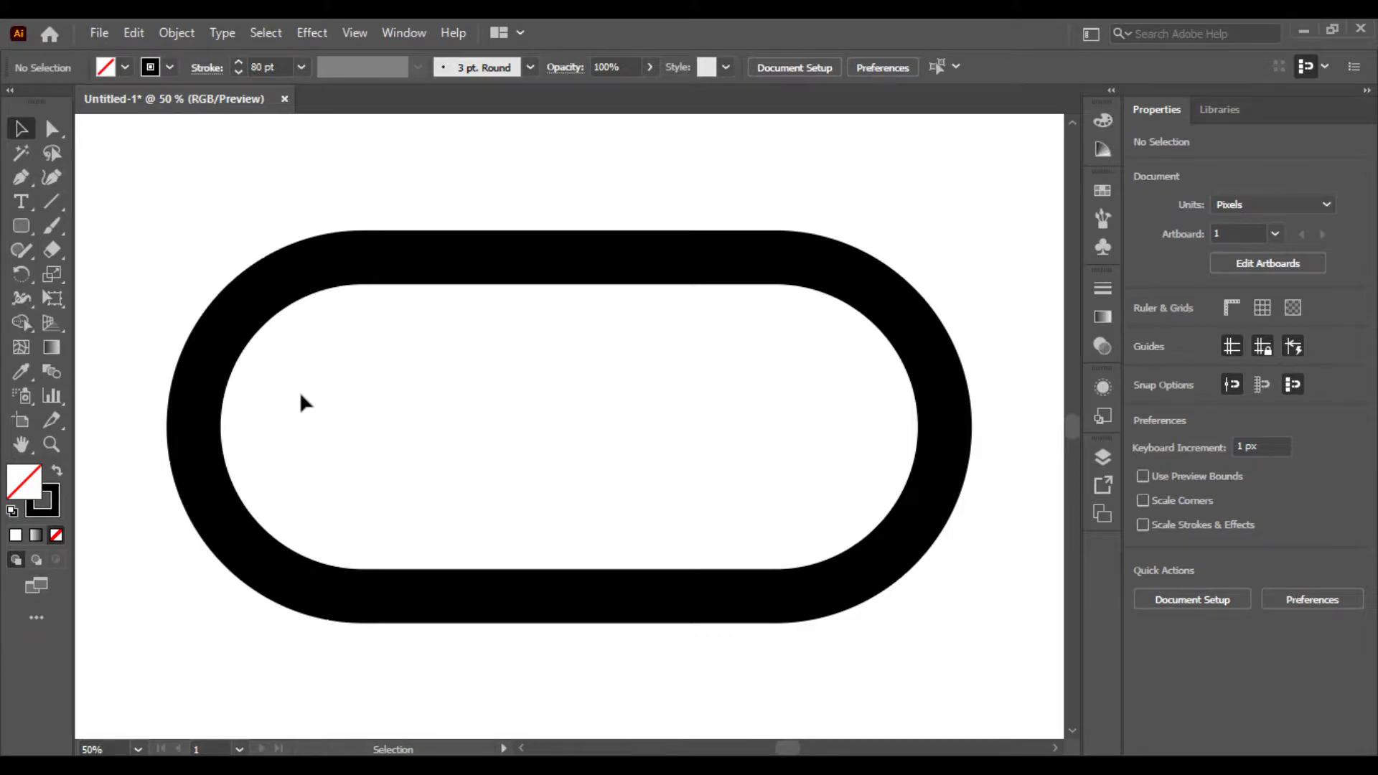
pyautogui.hotkey('ctrl', '-')
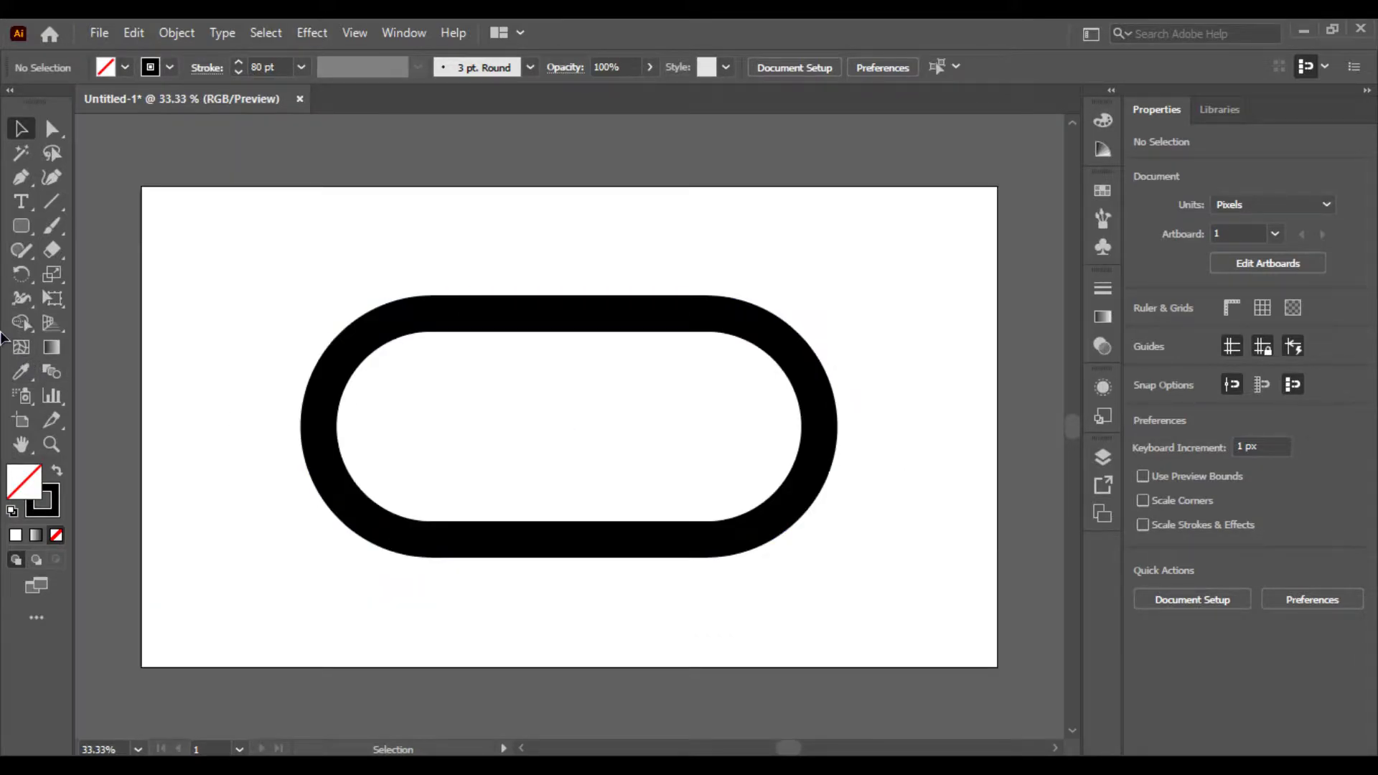
# - Draw a circle and move it into the pill's left end
pyautogui.moveTo(21, 226)
pyautogui.mouseDown()
pyautogui.moveTo(129, 272)
pyautogui.moveTo(294, 429)
pyautogui.moveTo(351, 451)
pyautogui.mouseUp()
pyautogui.press('v')
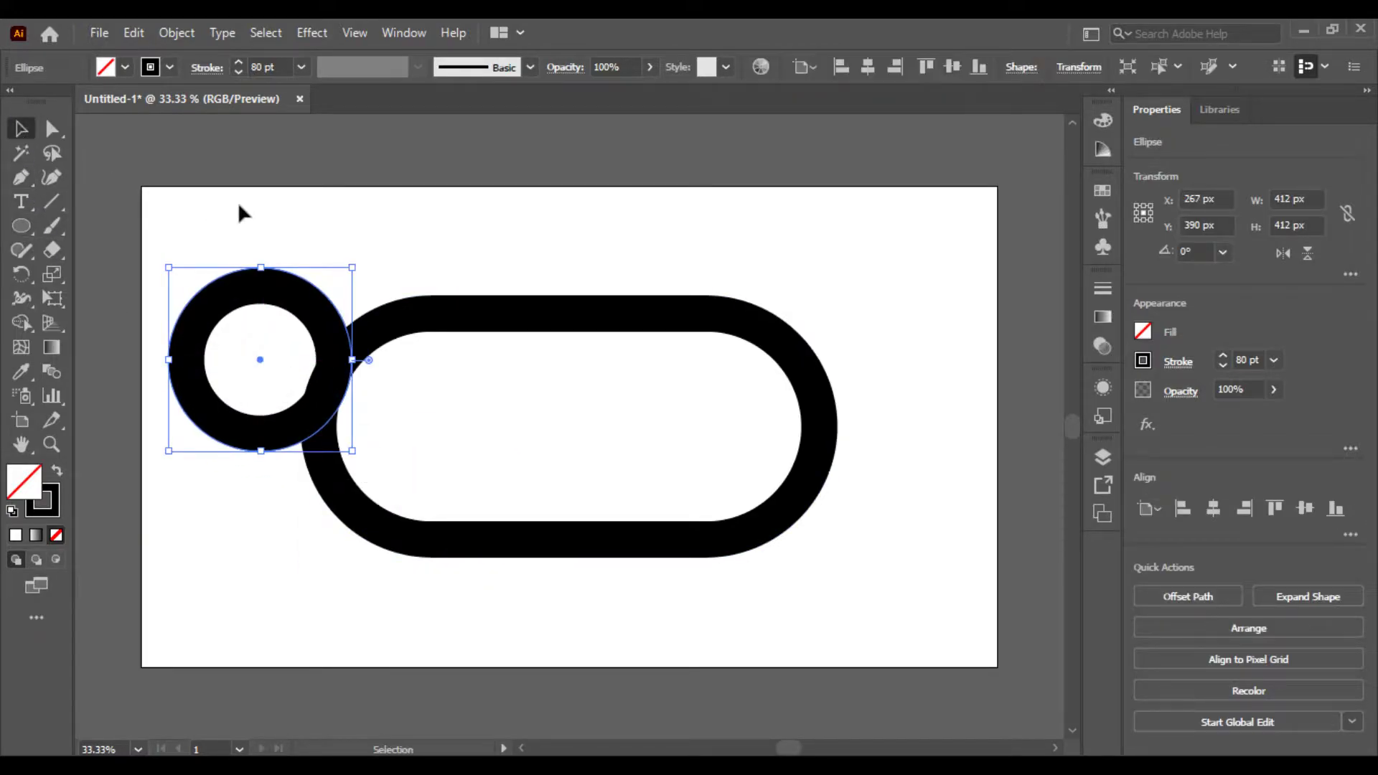
pyautogui.click(240, 208)
pyautogui.moveTo(286, 292)
pyautogui.mouseDown()
pyautogui.moveTo(481, 369)
pyautogui.moveTo(528, 342)
pyautogui.mouseUp()
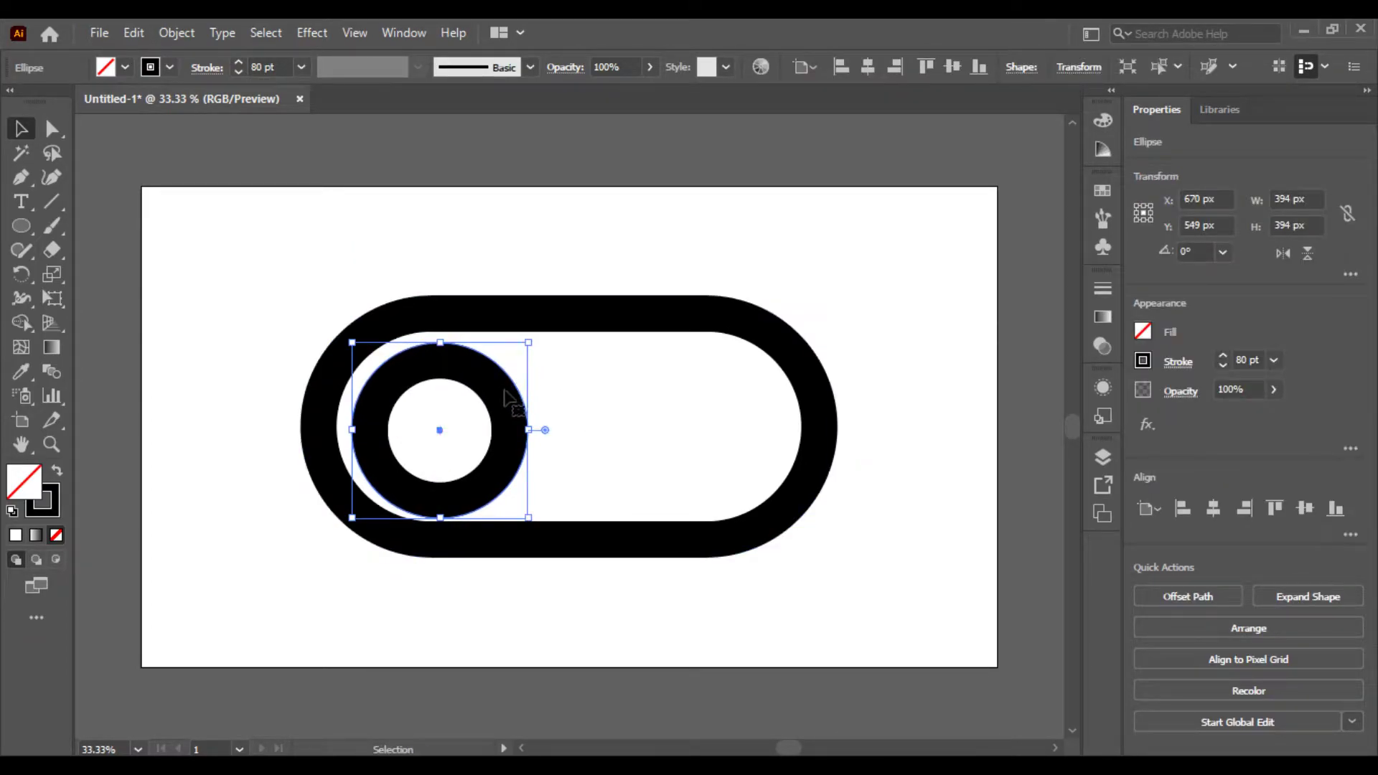
pyautogui.moveTo(504, 390); pyautogui.dragTo(495, 393)
# - Scale the circle to 377 × 377 px and shift it slightly right
pyautogui.click(149, 386)
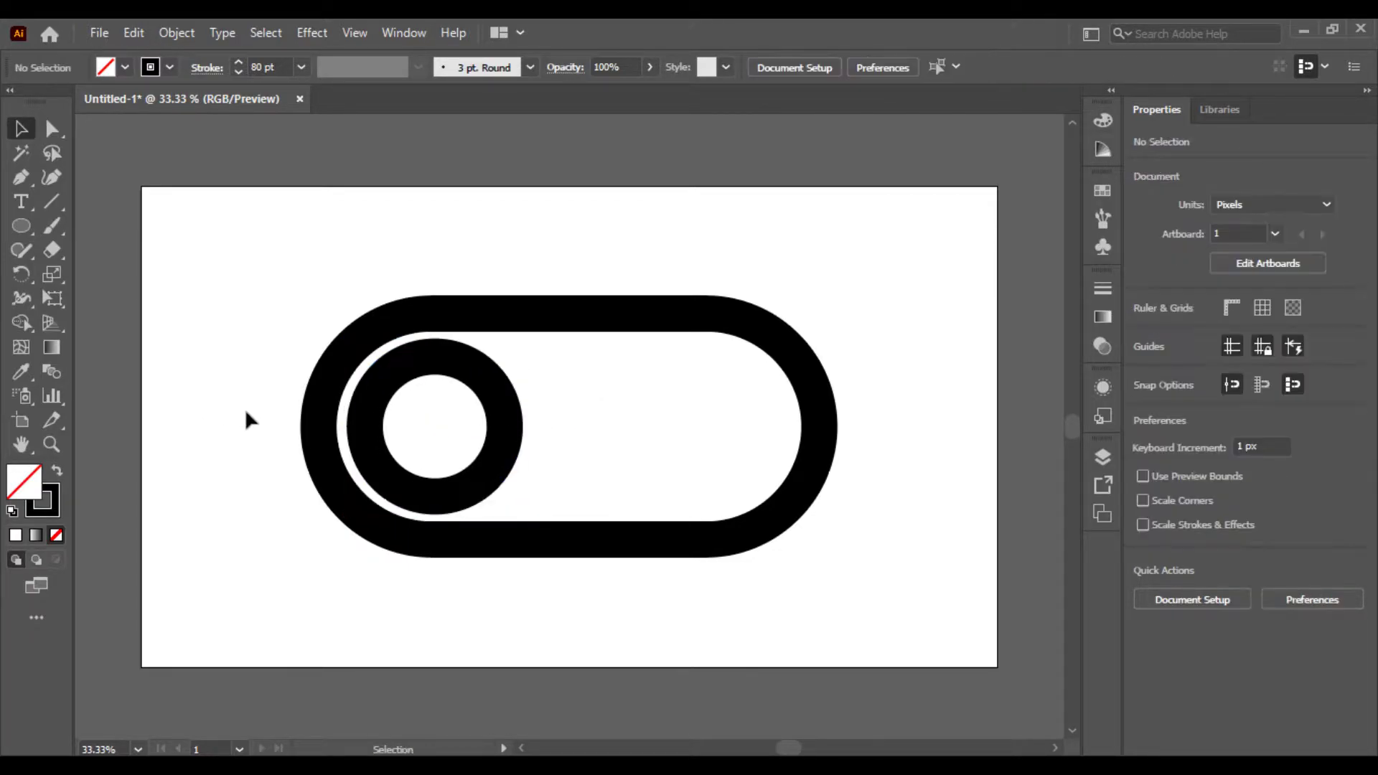
pyautogui.hotkey('ctrl', '=')
pyautogui.hotkey('ctrl', '=')
pyautogui.click(394, 386)
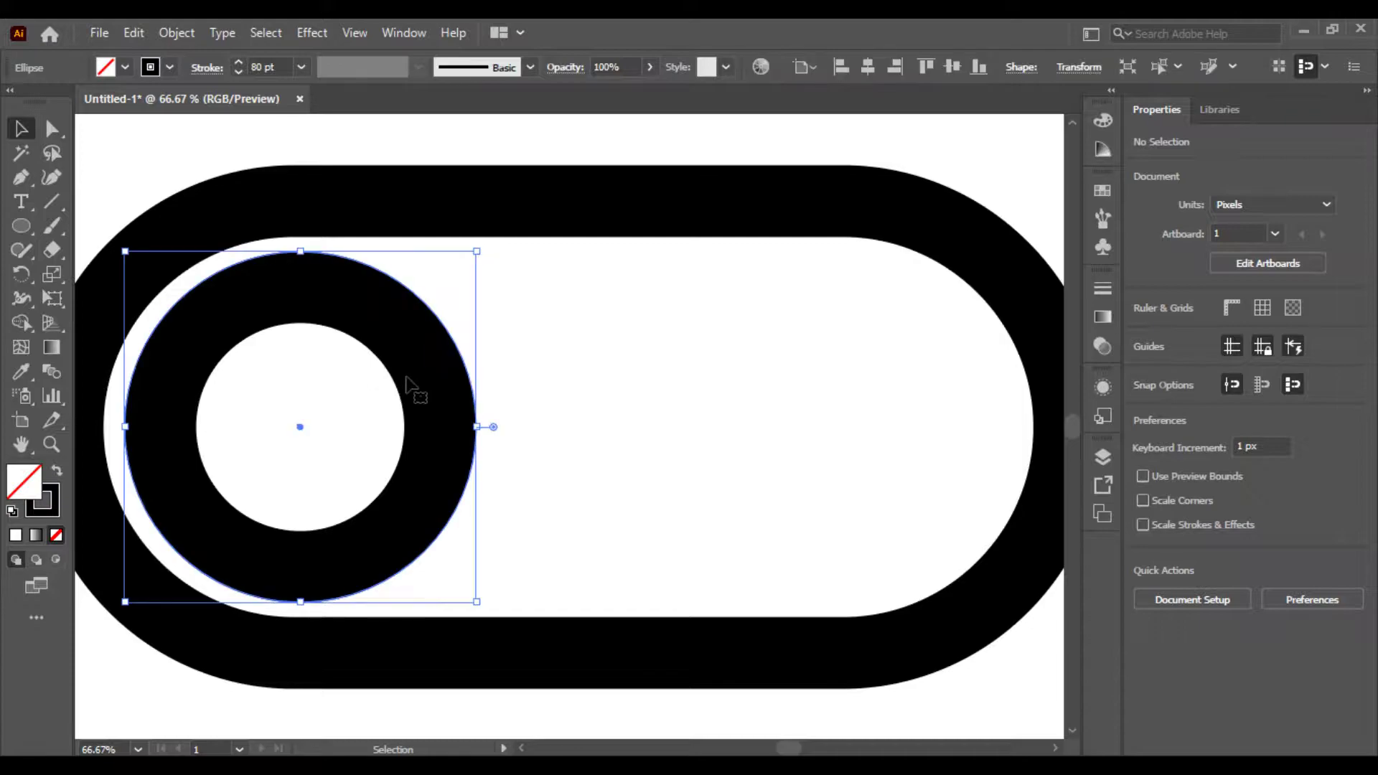
pyautogui.moveTo(483, 432); pyautogui.dragTo(462, 432)
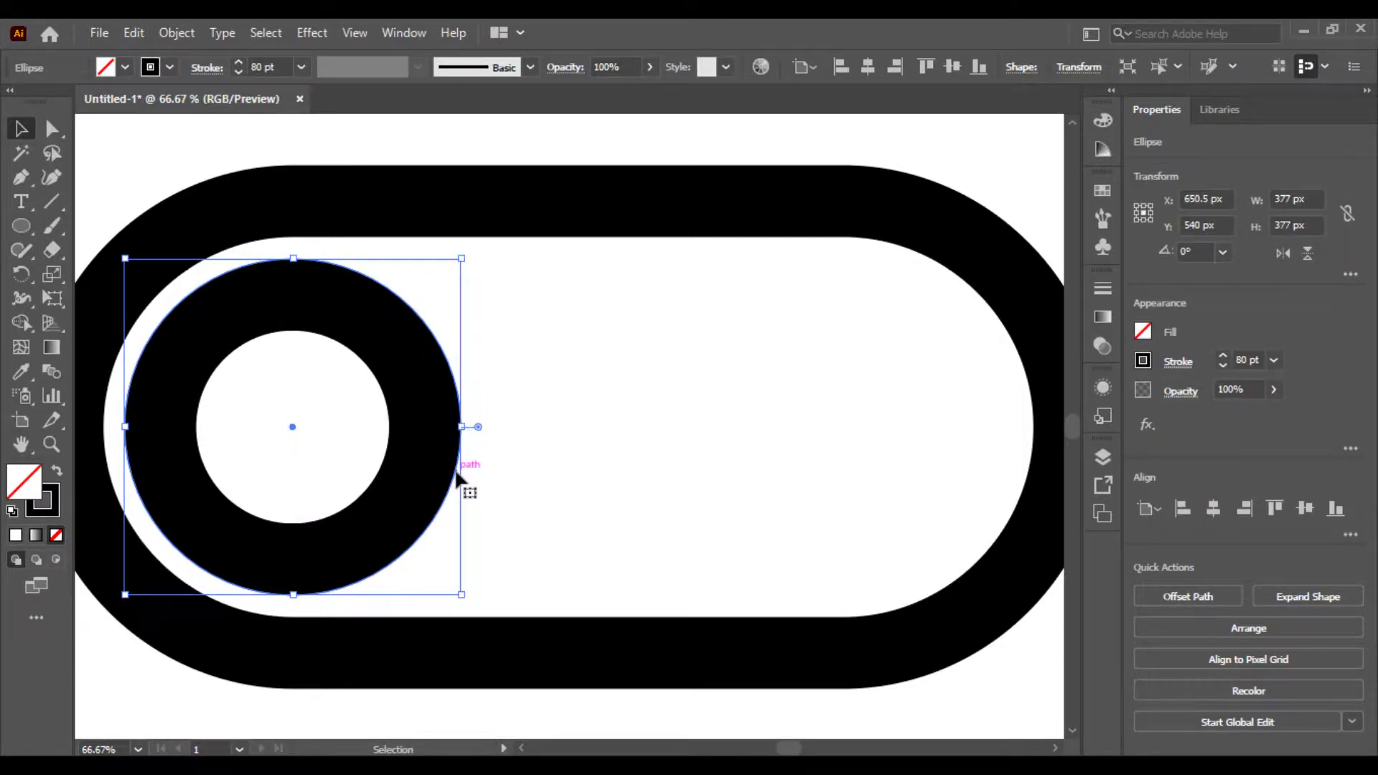
pyautogui.hotkey('ctrl', '-')
pyautogui.click(345, 543)
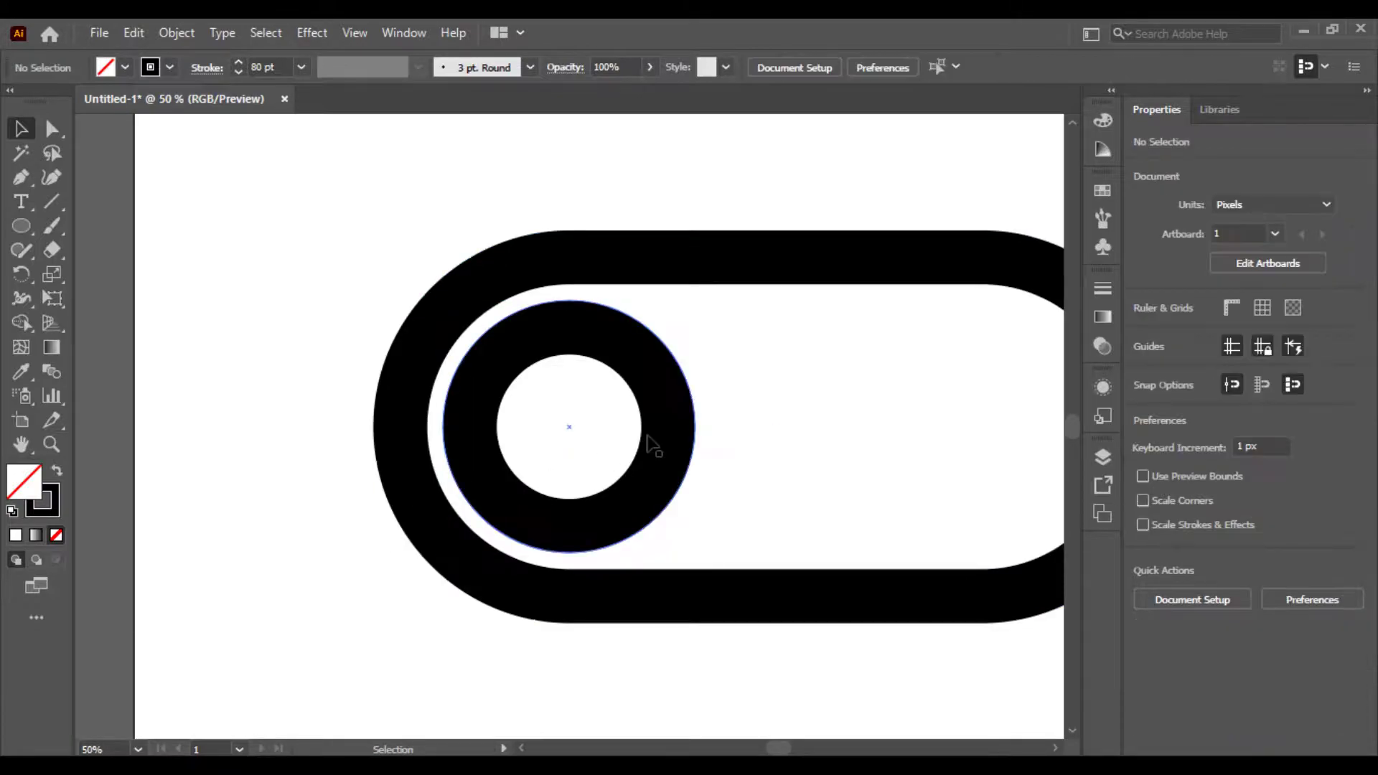
pyautogui.moveTo(641, 442); pyautogui.dragTo(638, 442)
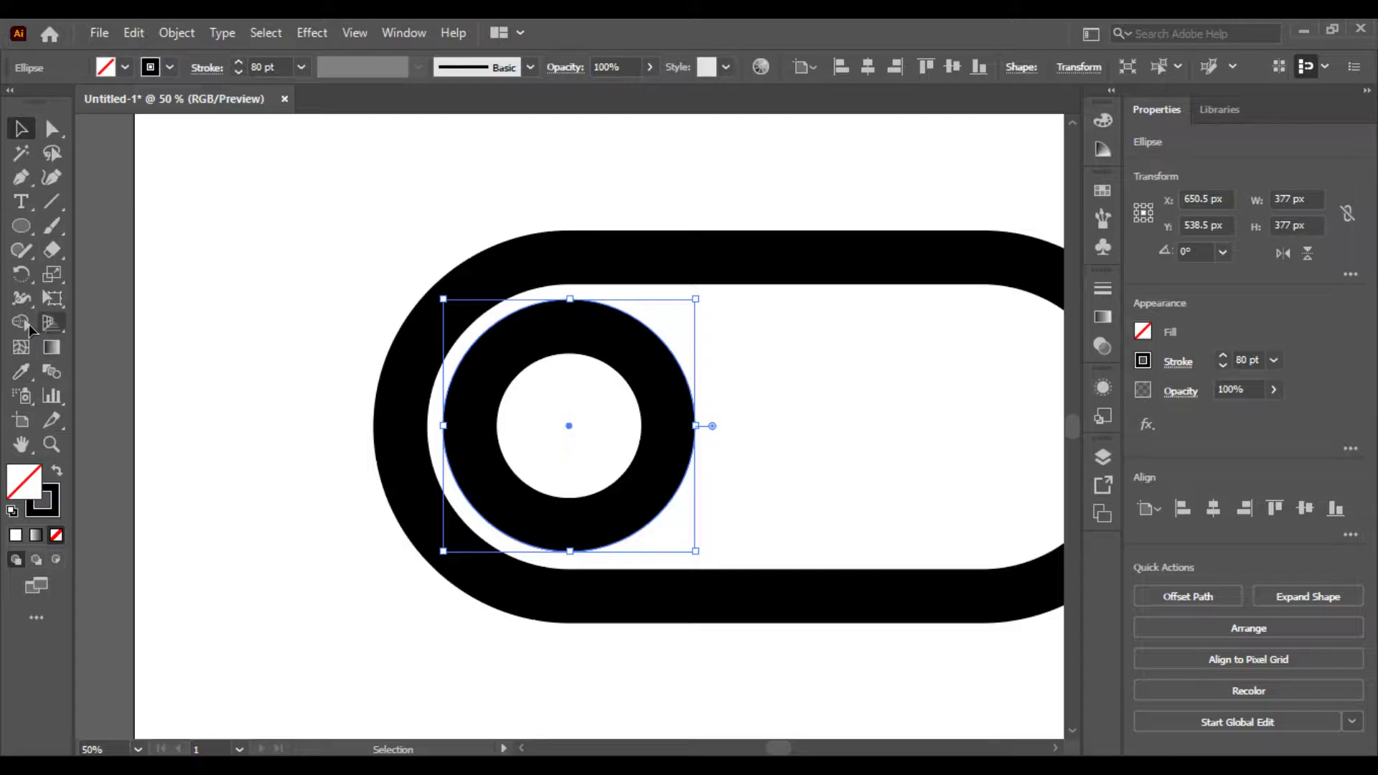
# - Thin the left ring's outline to 60 pt and adjust its position slightly
pyautogui.click(169, 69)
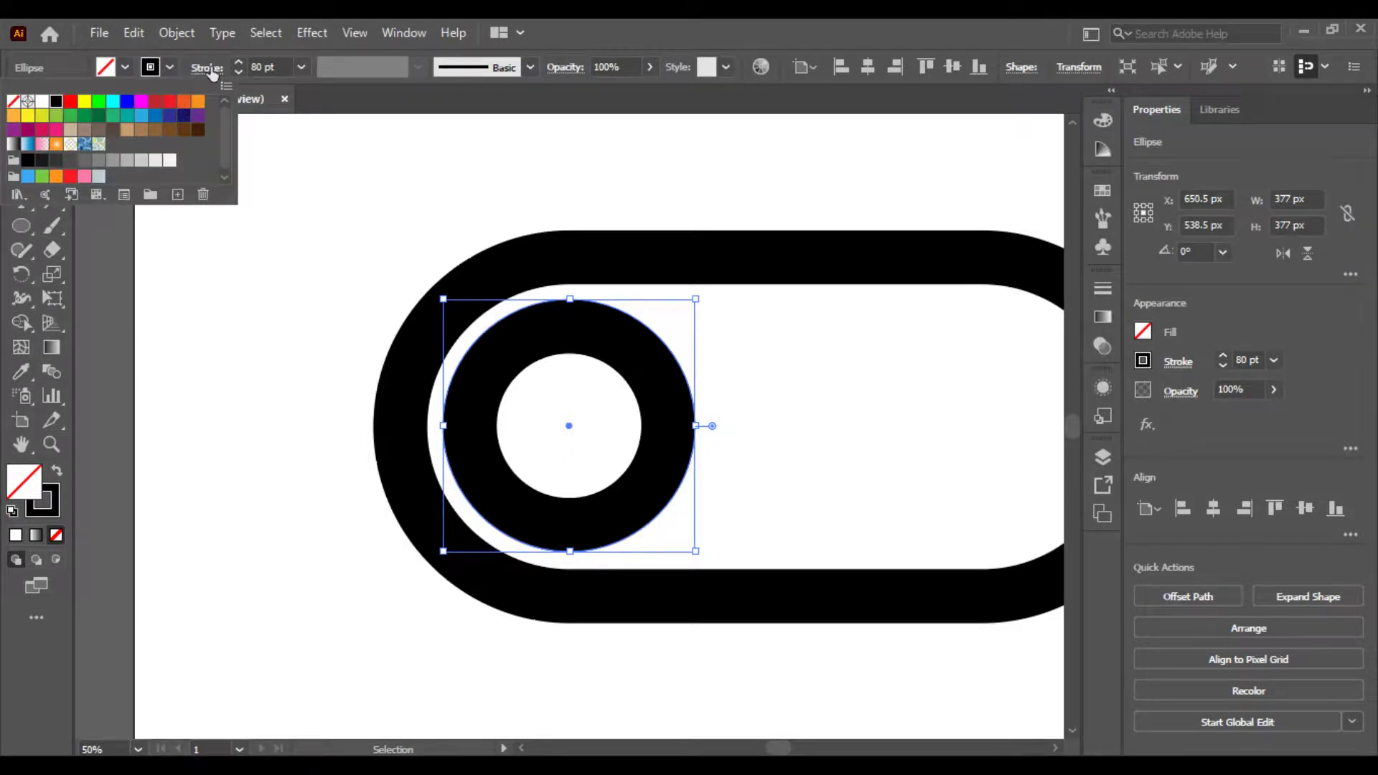
pyautogui.click(302, 66)
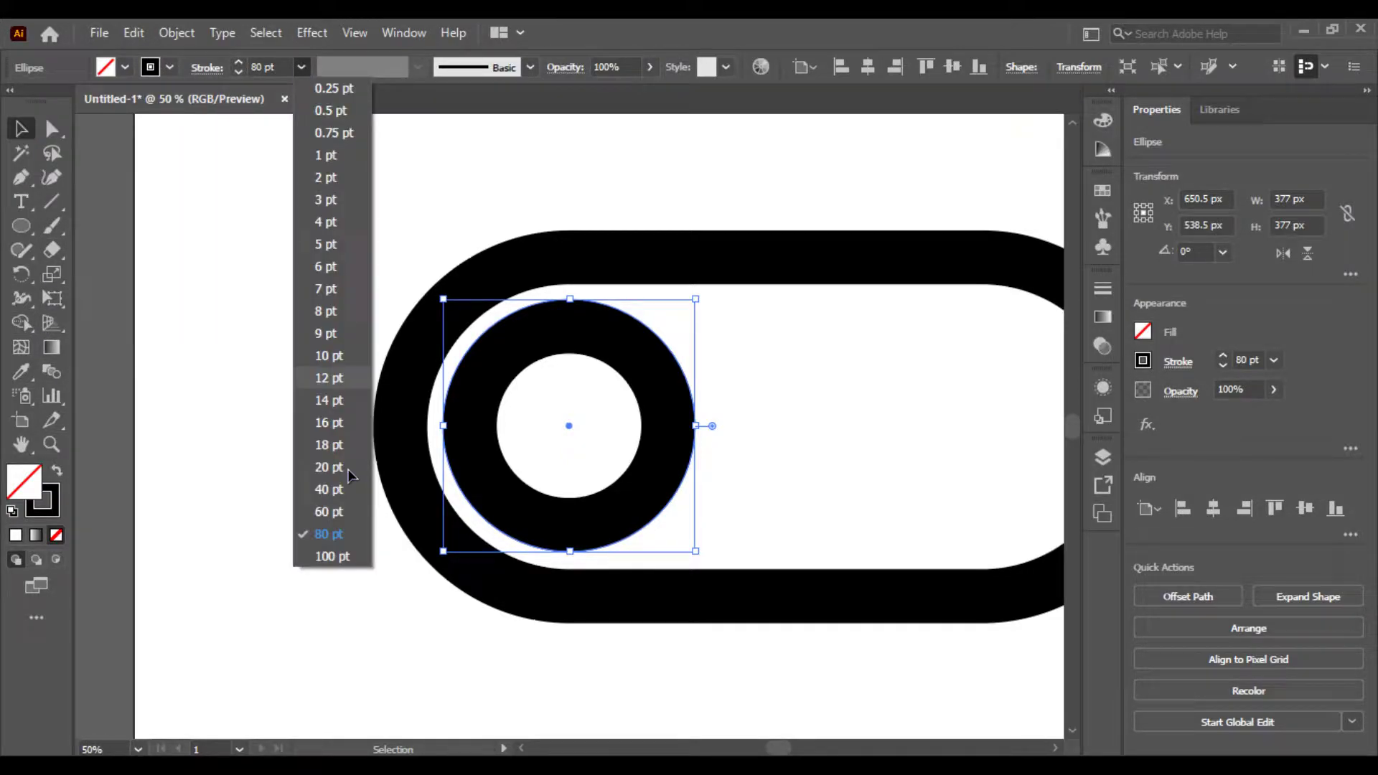
pyautogui.click(331, 520)
pyautogui.click(280, 481)
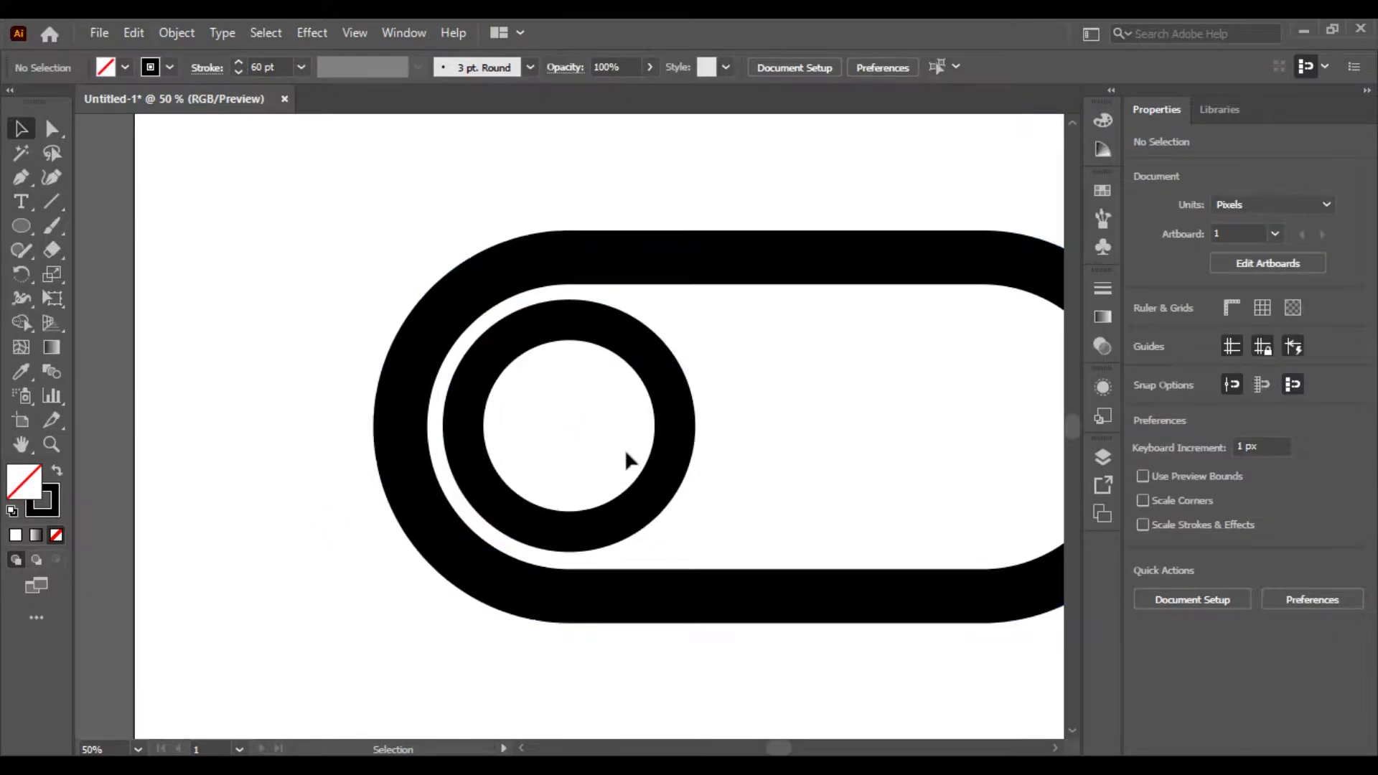
pyautogui.moveTo(673, 458)
pyautogui.mouseDown()
pyautogui.moveTo(694, 459)
pyautogui.moveTo(673, 459)
pyautogui.mouseUp()
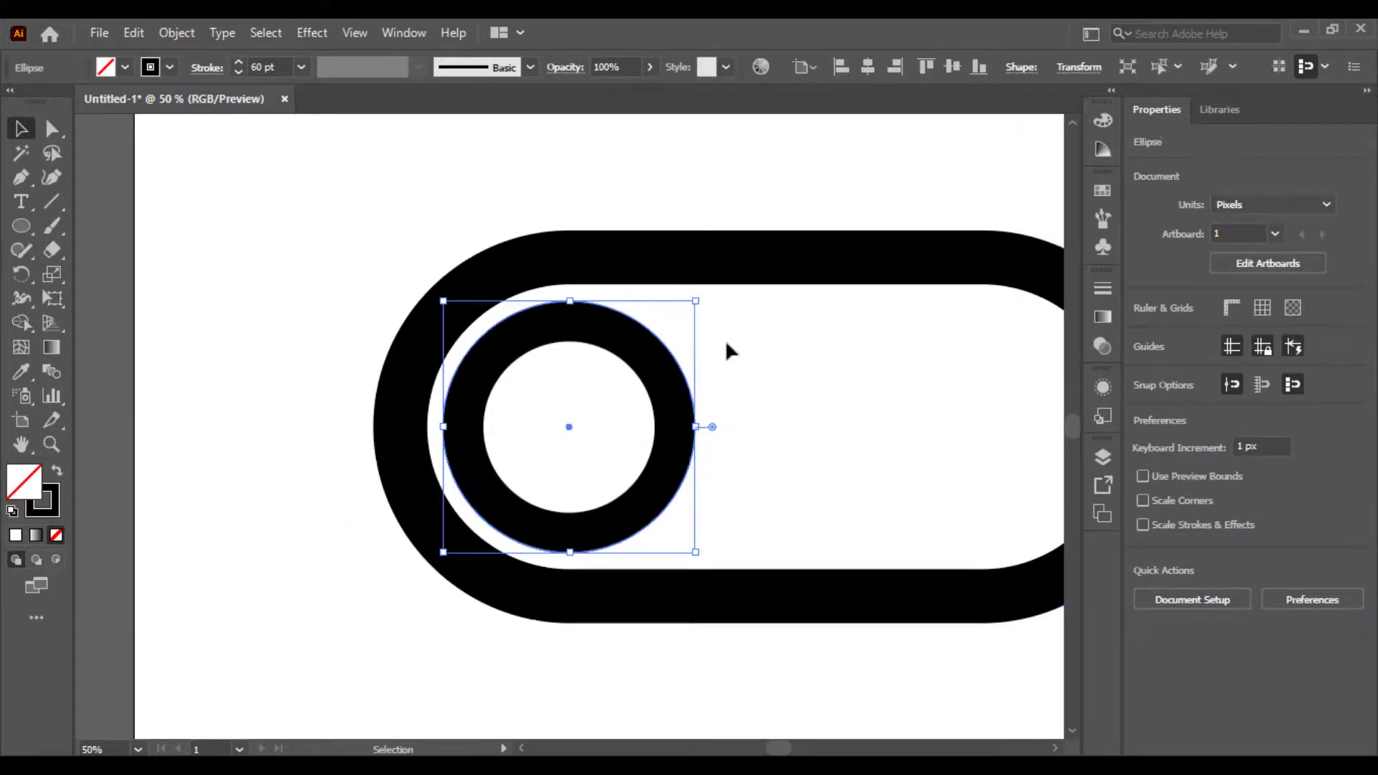
pyautogui.moveTo(701, 299); pyautogui.dragTo(687, 303)
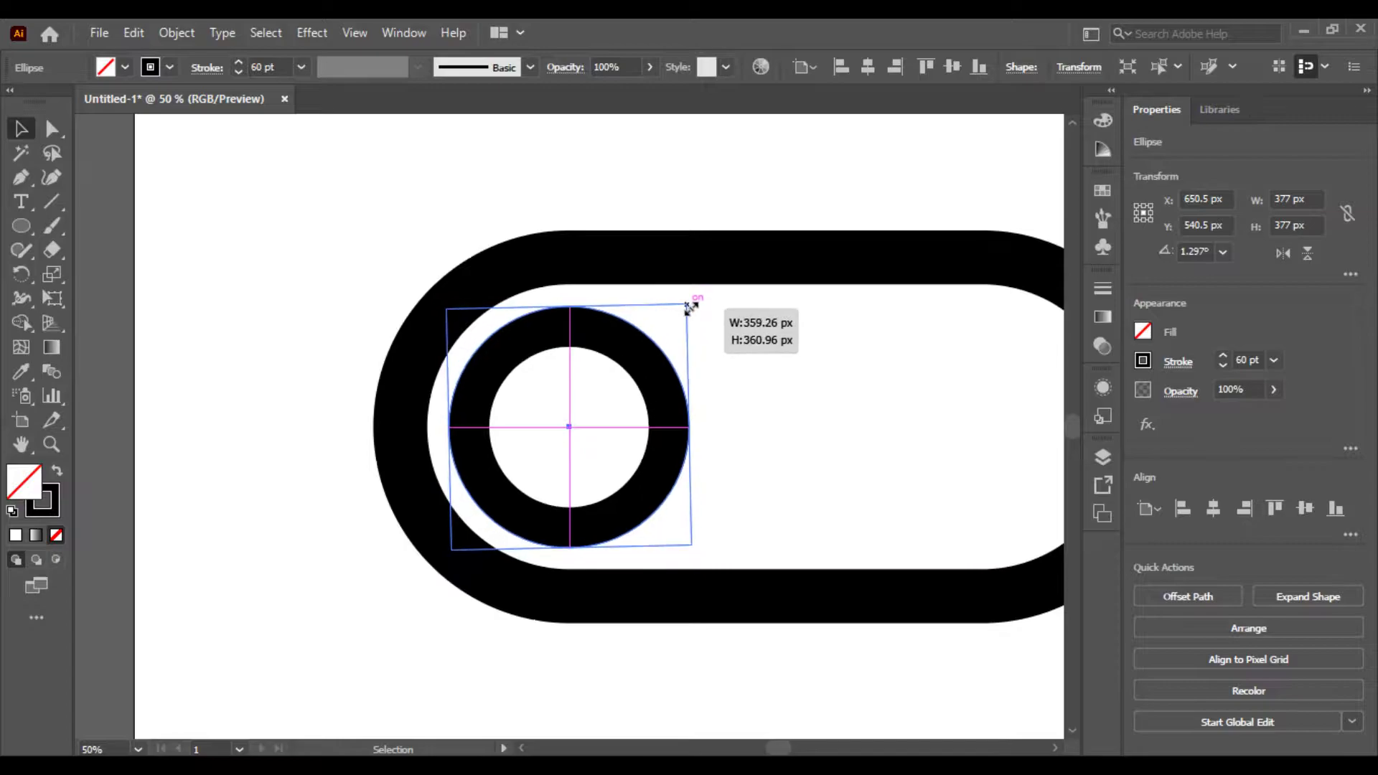
# - Nudge the ring right, then Alt-drag a copy about 618 px right
pyautogui.click(280, 336)
pyautogui.moveTo(354, 386); pyautogui.dragTo(96, 372)
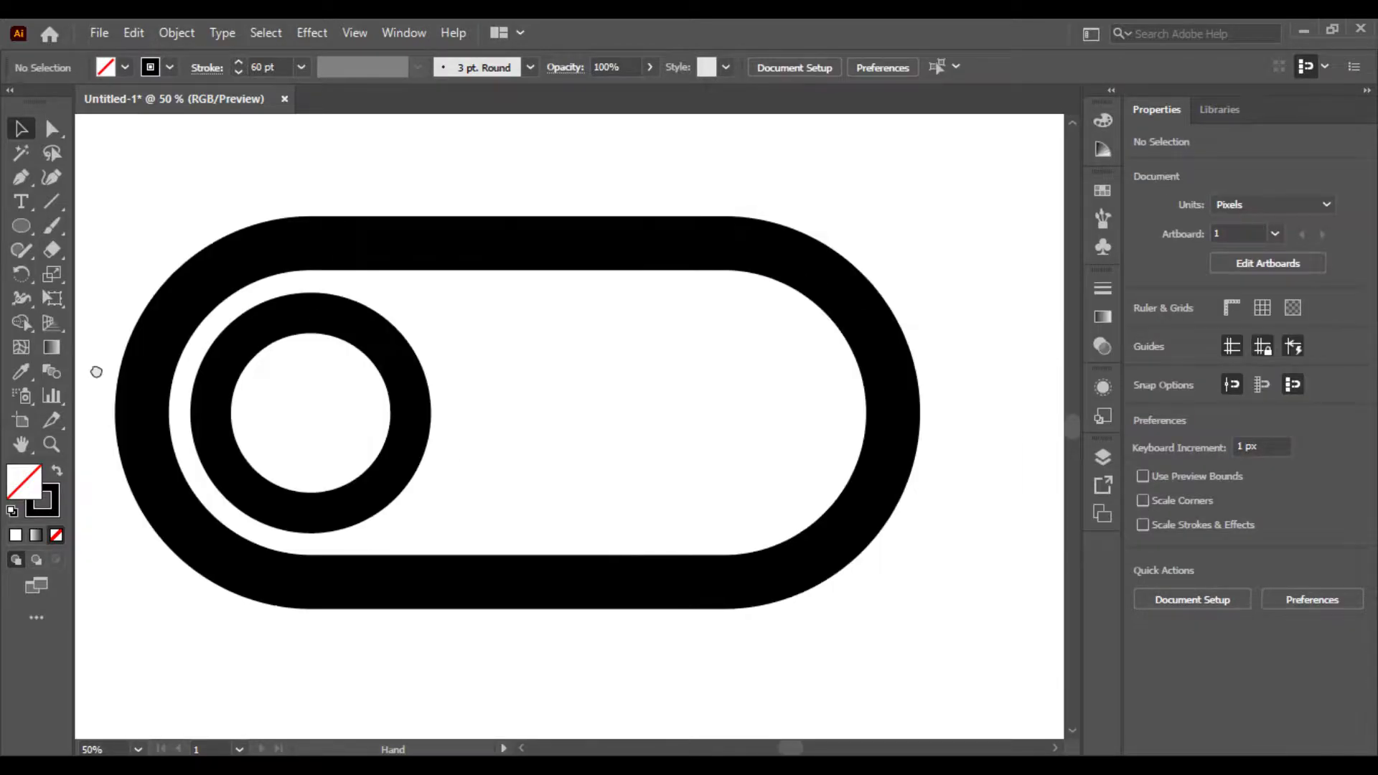
pyautogui.moveTo(407, 428); pyautogui.dragTo(411, 428)
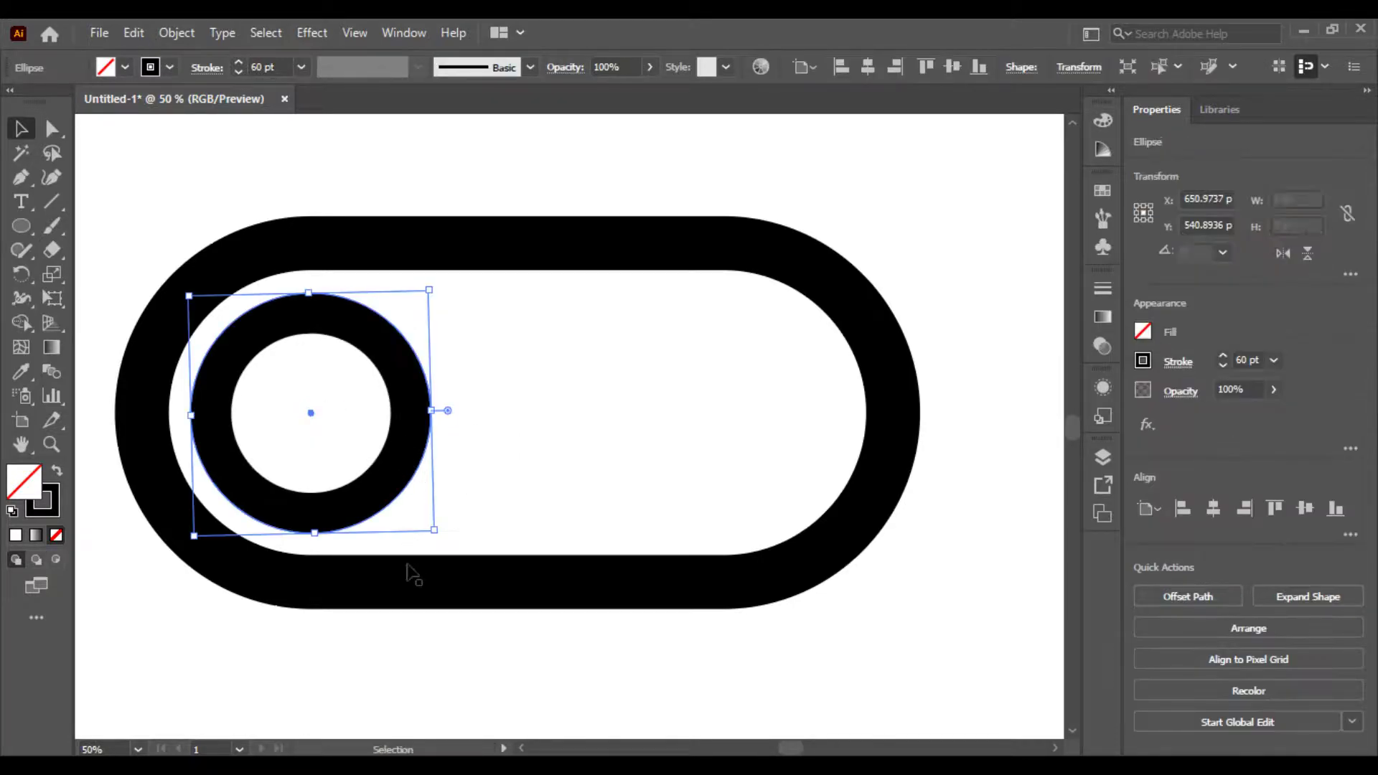
pyautogui.click(430, 630)
pyautogui.click(414, 440)
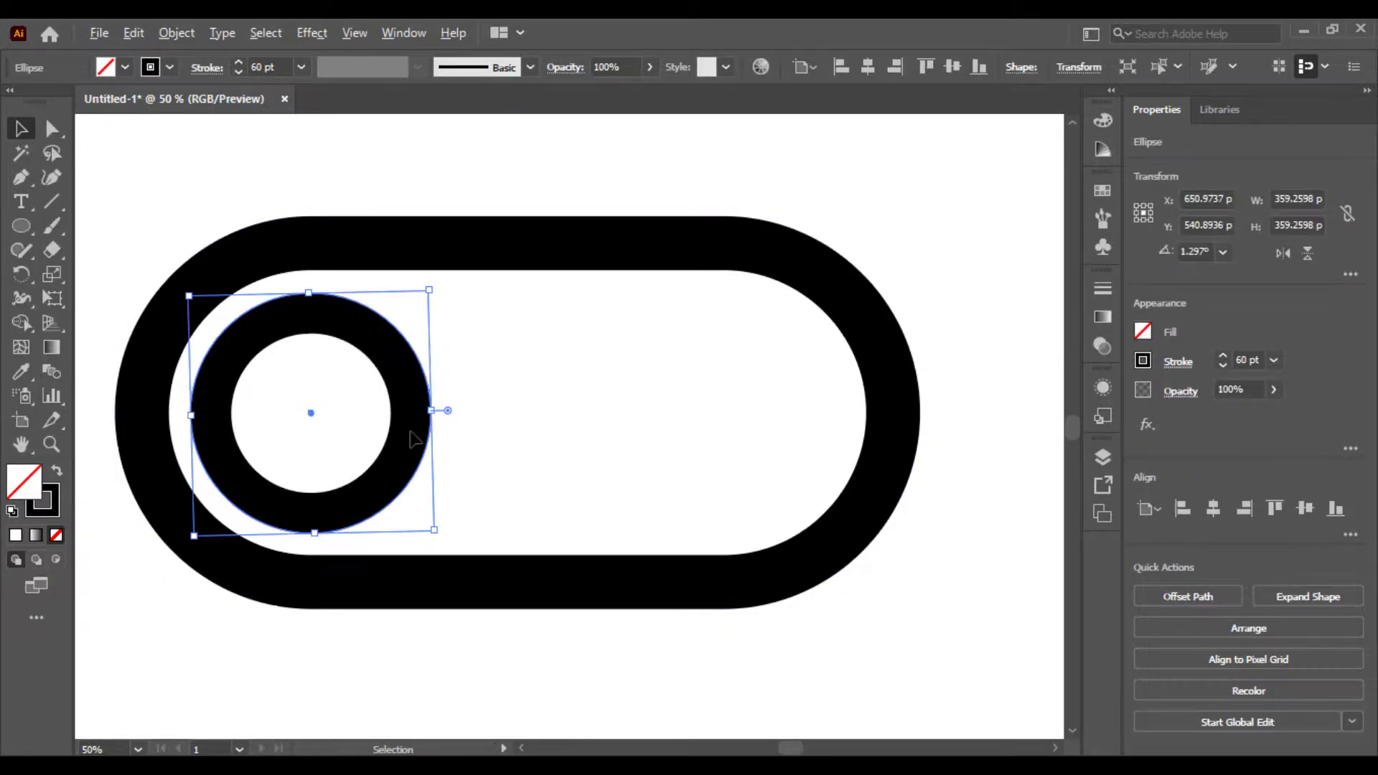
pyautogui.moveTo(414, 439); pyautogui.dragTo(826, 443)
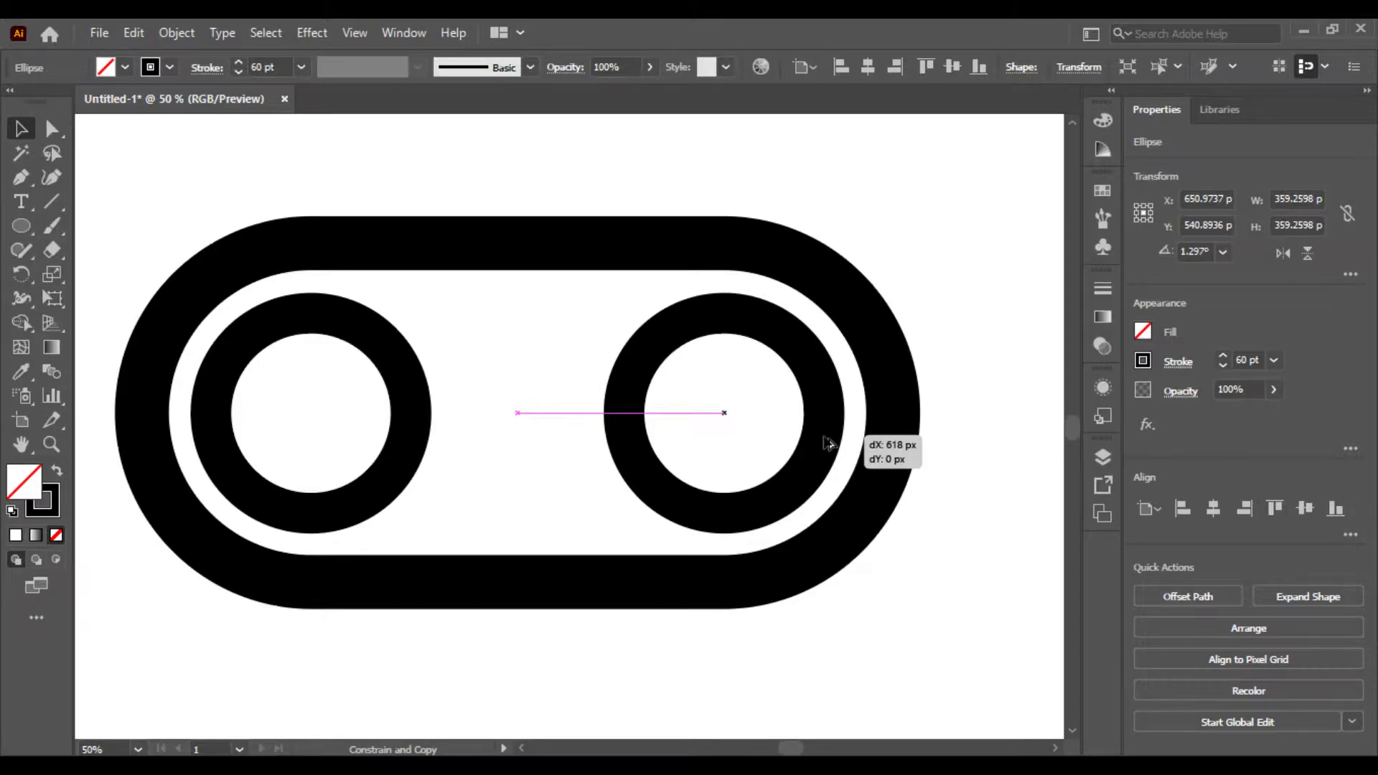
# - Drop the ring copy level with the original inside the pill's right end
pyautogui.moveTo(826, 443); pyautogui.dragTo(826, 442)
pyautogui.click(965, 523)
pyautogui.hotkey('ctrl', '-')
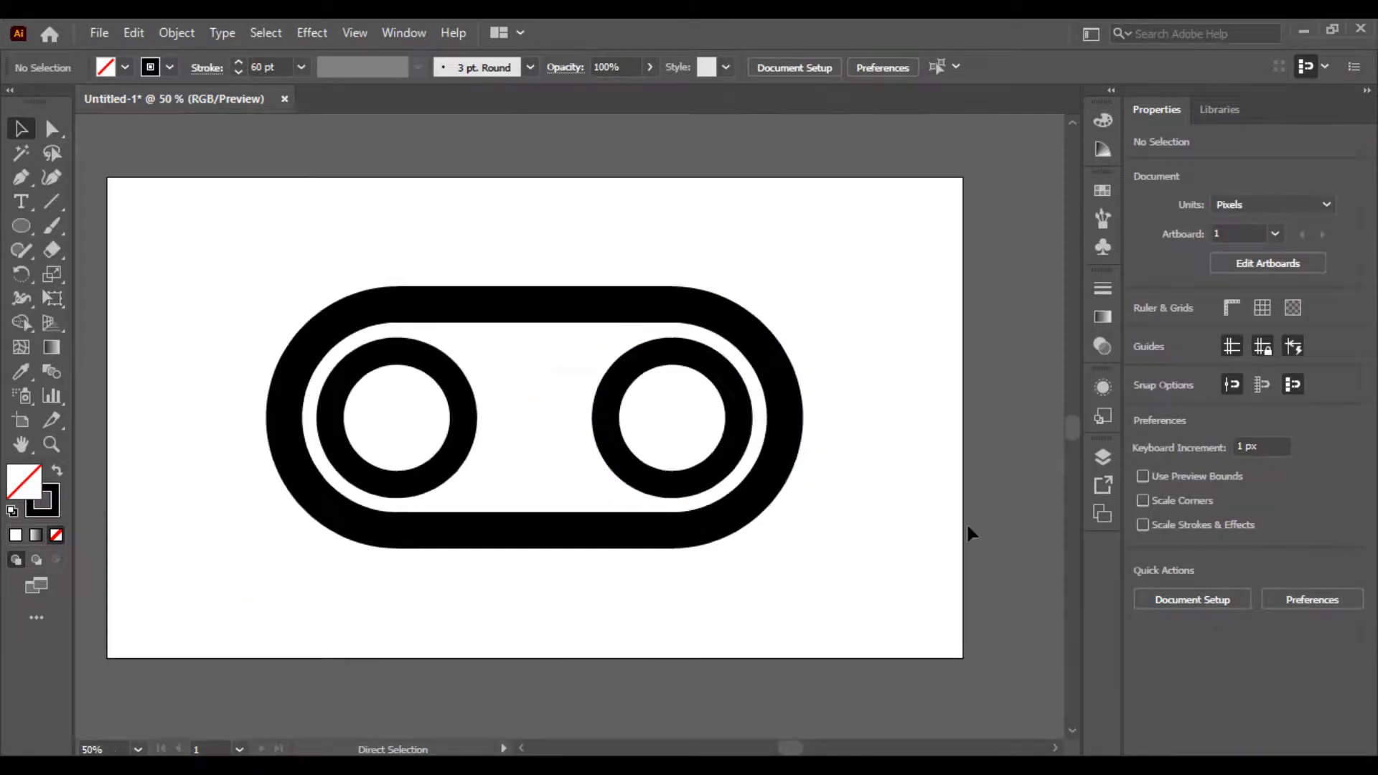
pyautogui.hotkey('ctrl', '-')
pyautogui.hotkey('ctrl', '+')
pyautogui.hotkey('ctrl', '+')
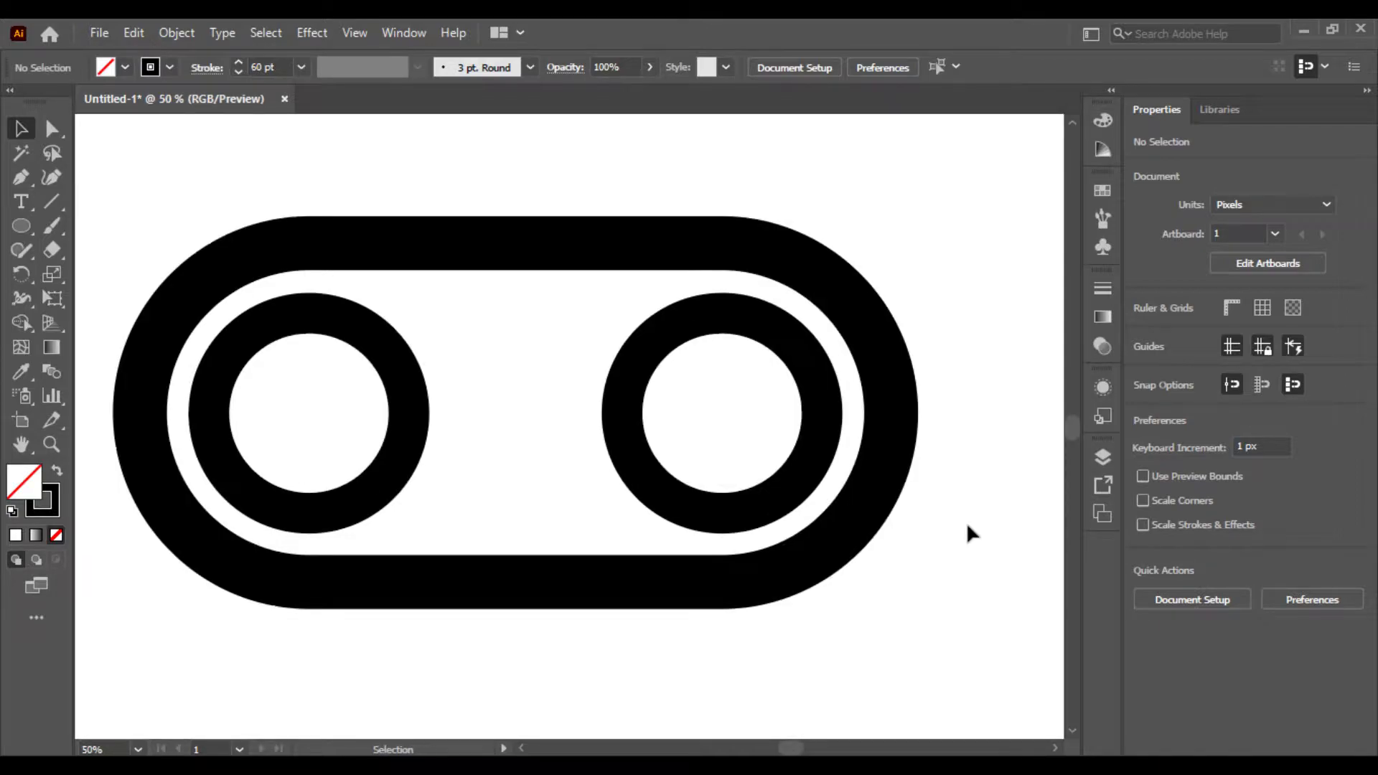
# - Move the outline and both rings up about 141 px to Y 388 px
pyautogui.moveTo(966, 525); pyautogui.dragTo(192, 301)
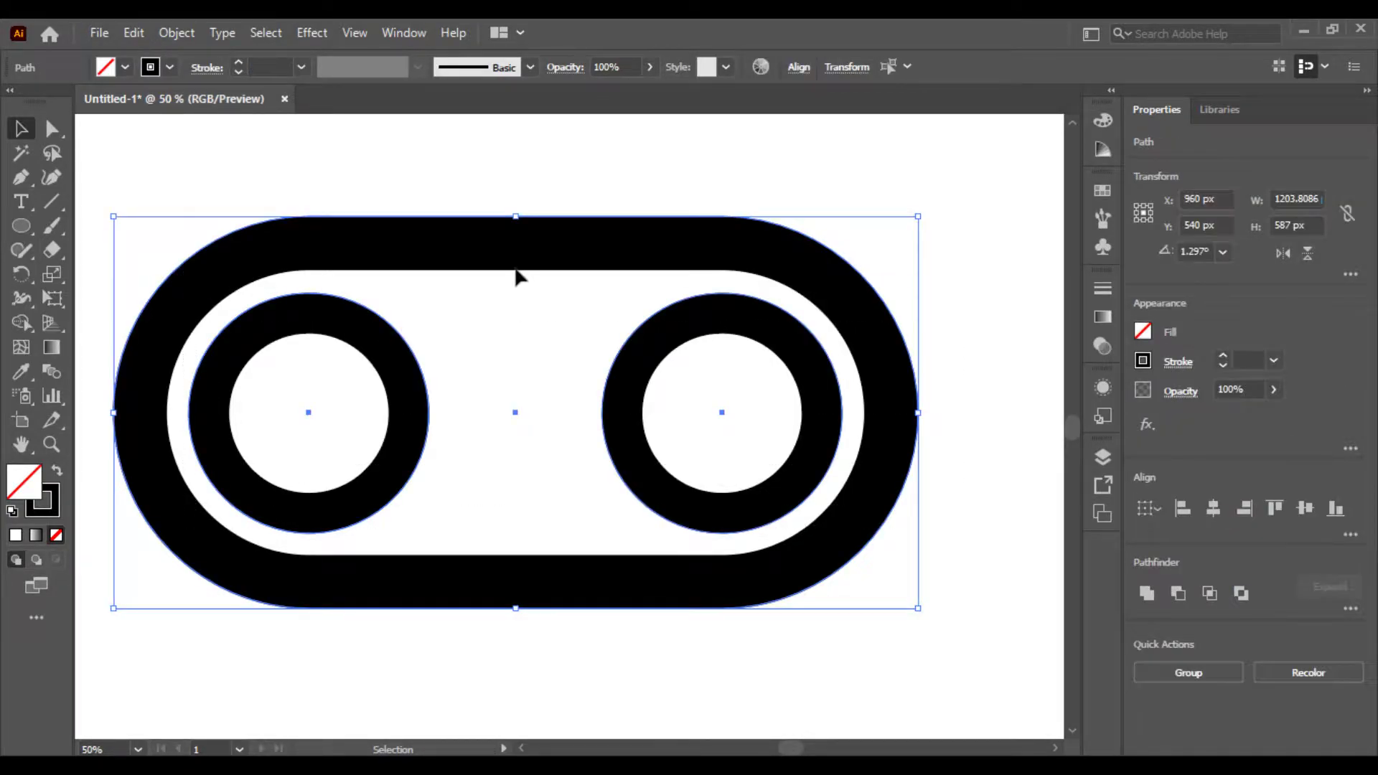
pyautogui.moveTo(515, 271); pyautogui.dragTo(516, 170)
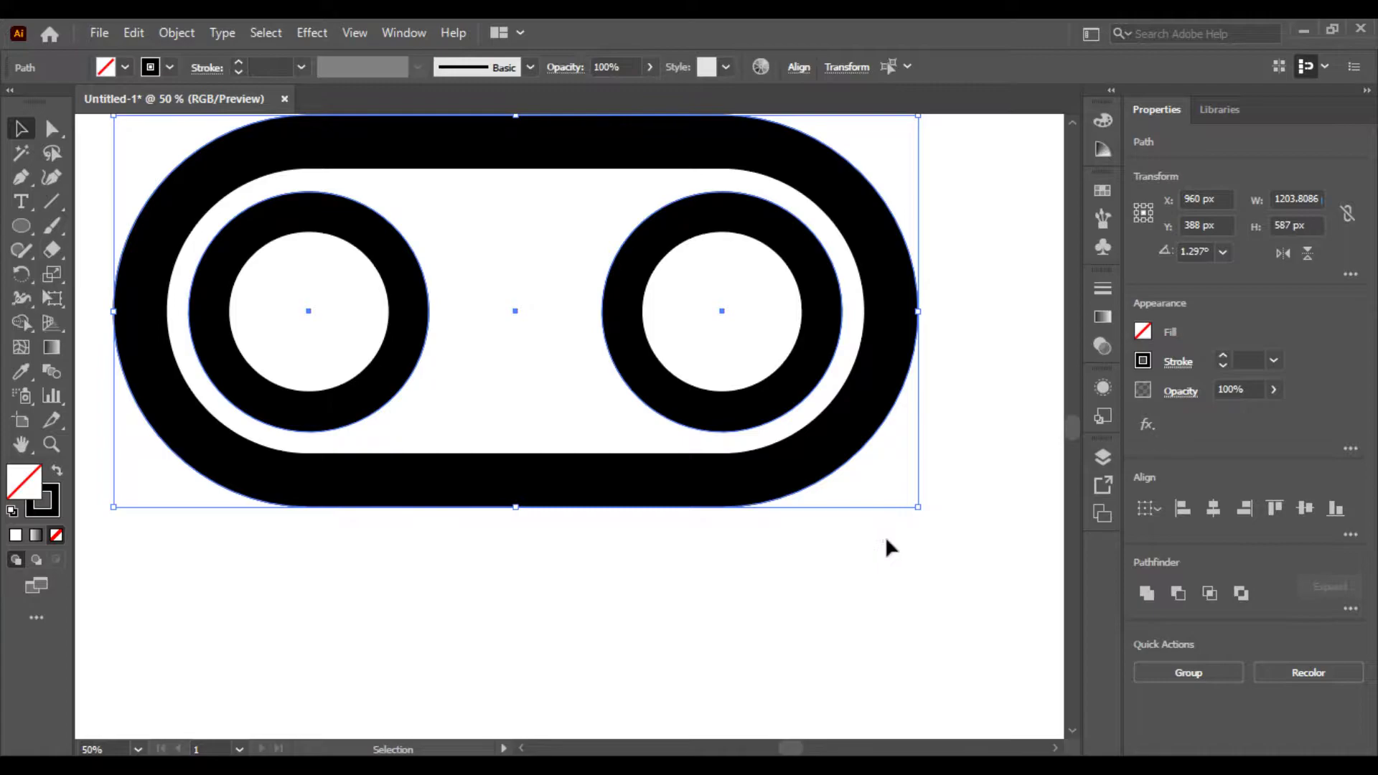
pyautogui.click(887, 539)
pyautogui.hotkey('ctrl', '-')
pyautogui.hotkey('ctrl', '-')
pyautogui.hotkey('ctrl', '+')
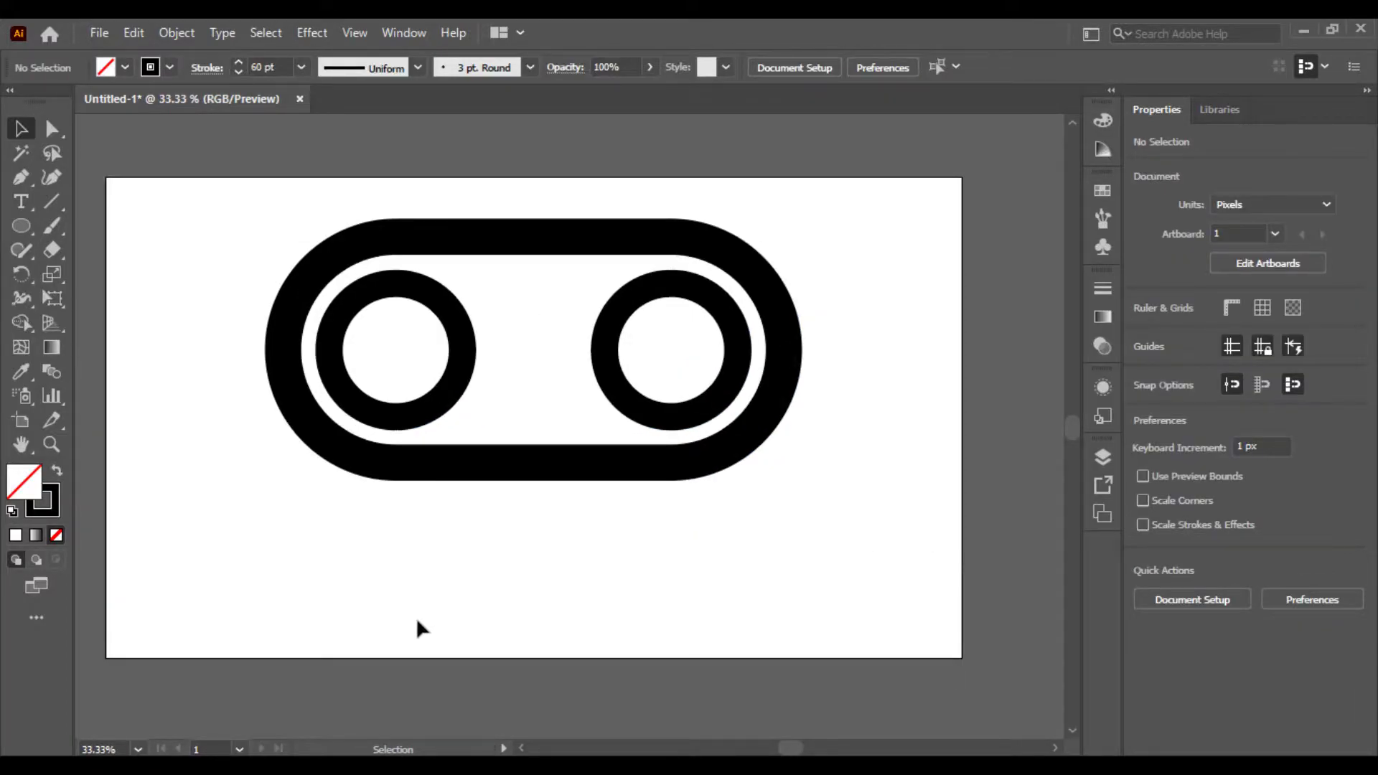
# - Draw a 150 px circle and move it to the lower left
pyautogui.moveTo(21, 226); pyautogui.dragTo(101, 271)
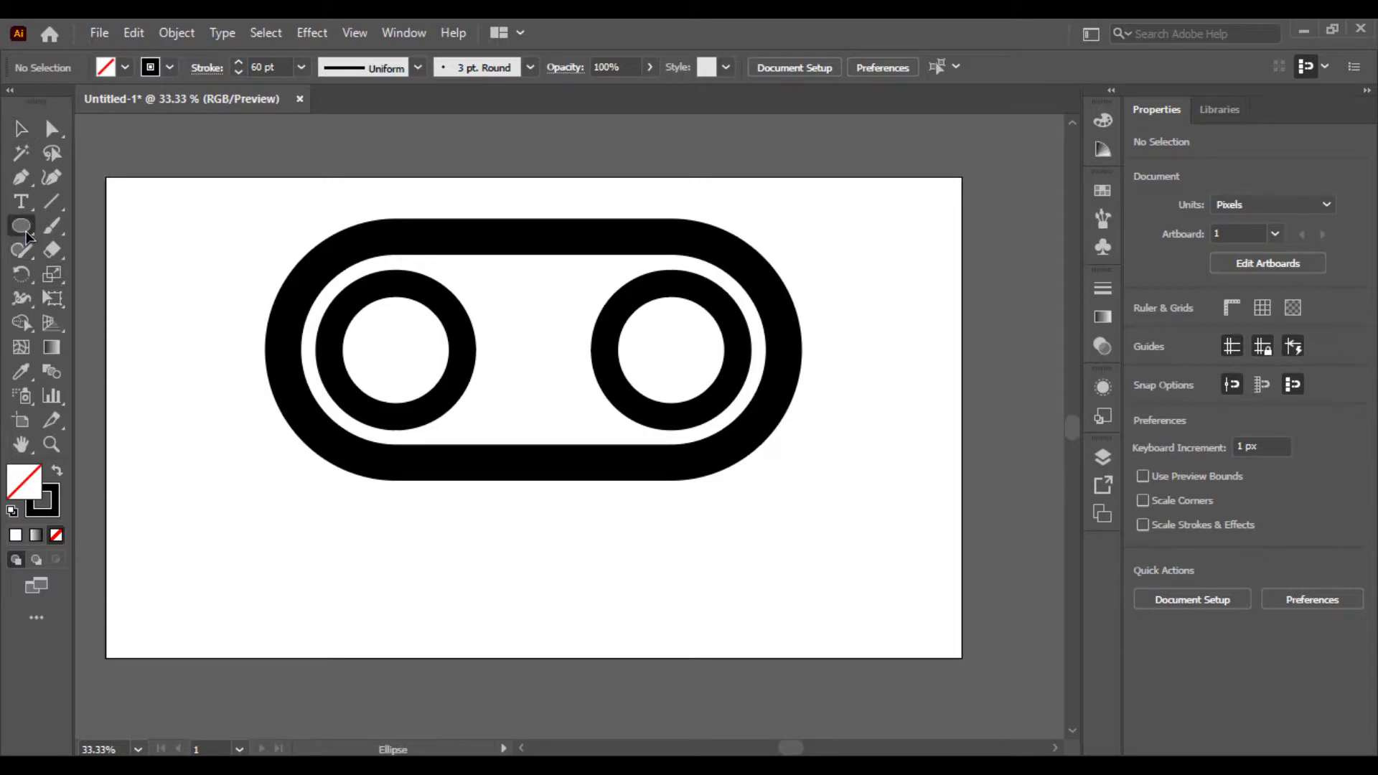
pyautogui.moveTo(187, 486)
pyautogui.mouseDown()
pyautogui.moveTo(252, 558)
pyautogui.moveTo(512, 470)
pyautogui.mouseUp()
pyautogui.click(21, 129)
pyautogui.click(221, 291)
pyautogui.click(484, 568)
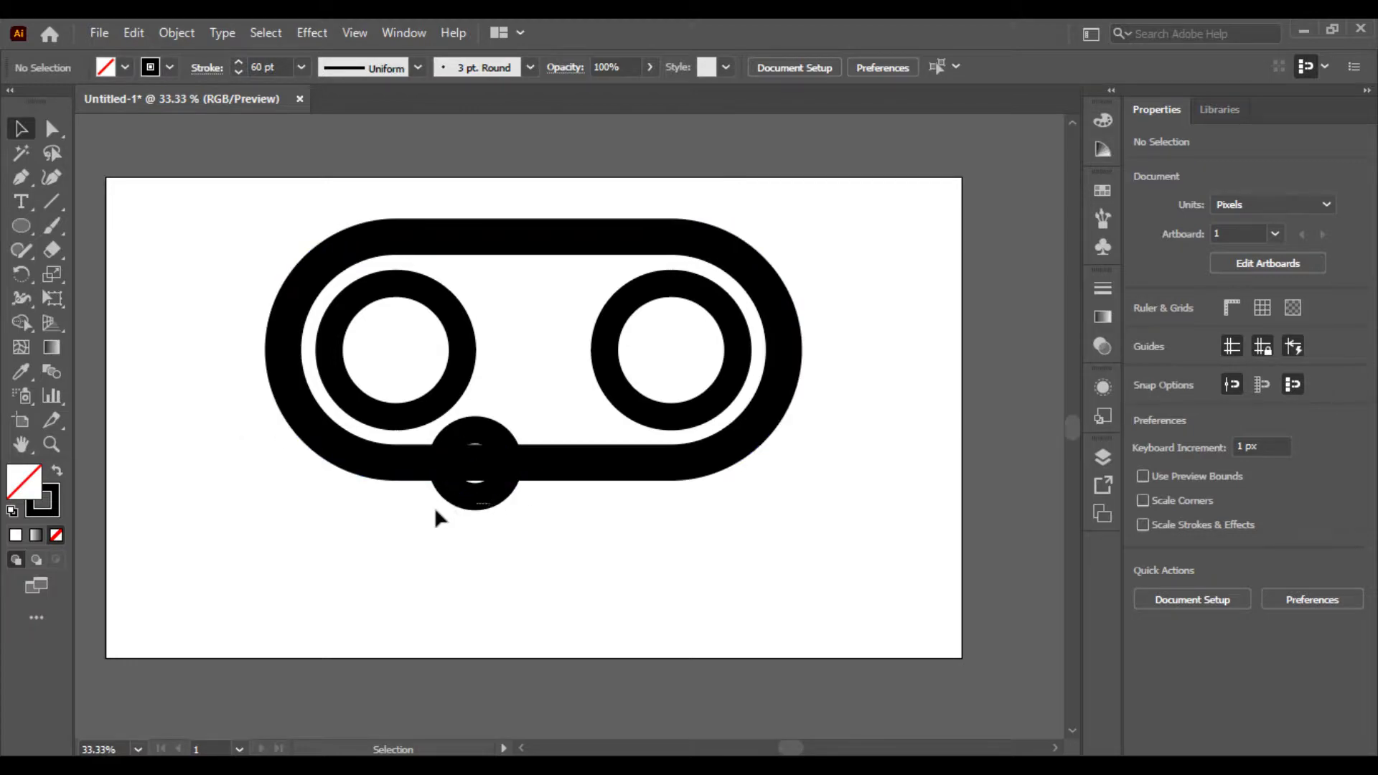
pyautogui.moveTo(477, 506); pyautogui.dragTo(271, 561)
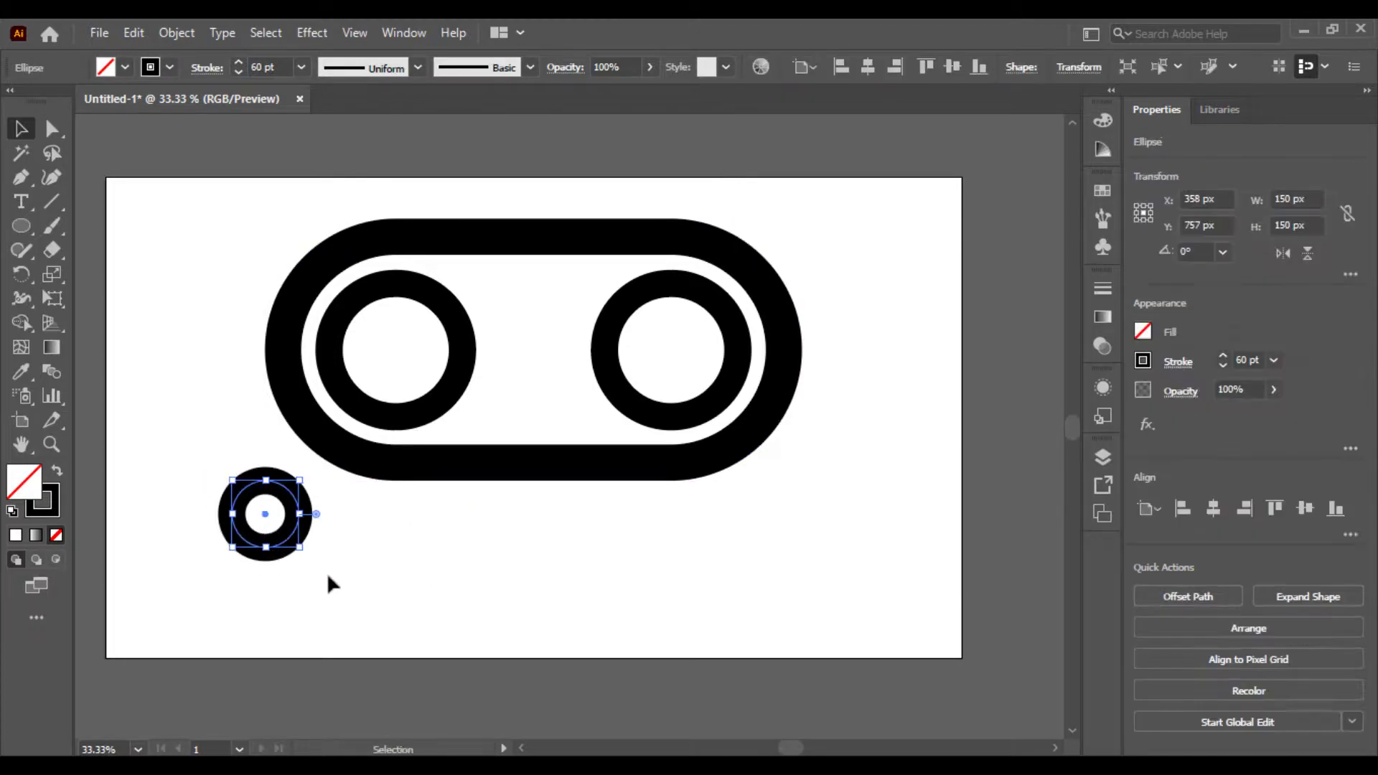
# - Give the small circle a 40 pt stroke and place it on the pill's bottom edge
pyautogui.click(301, 67)
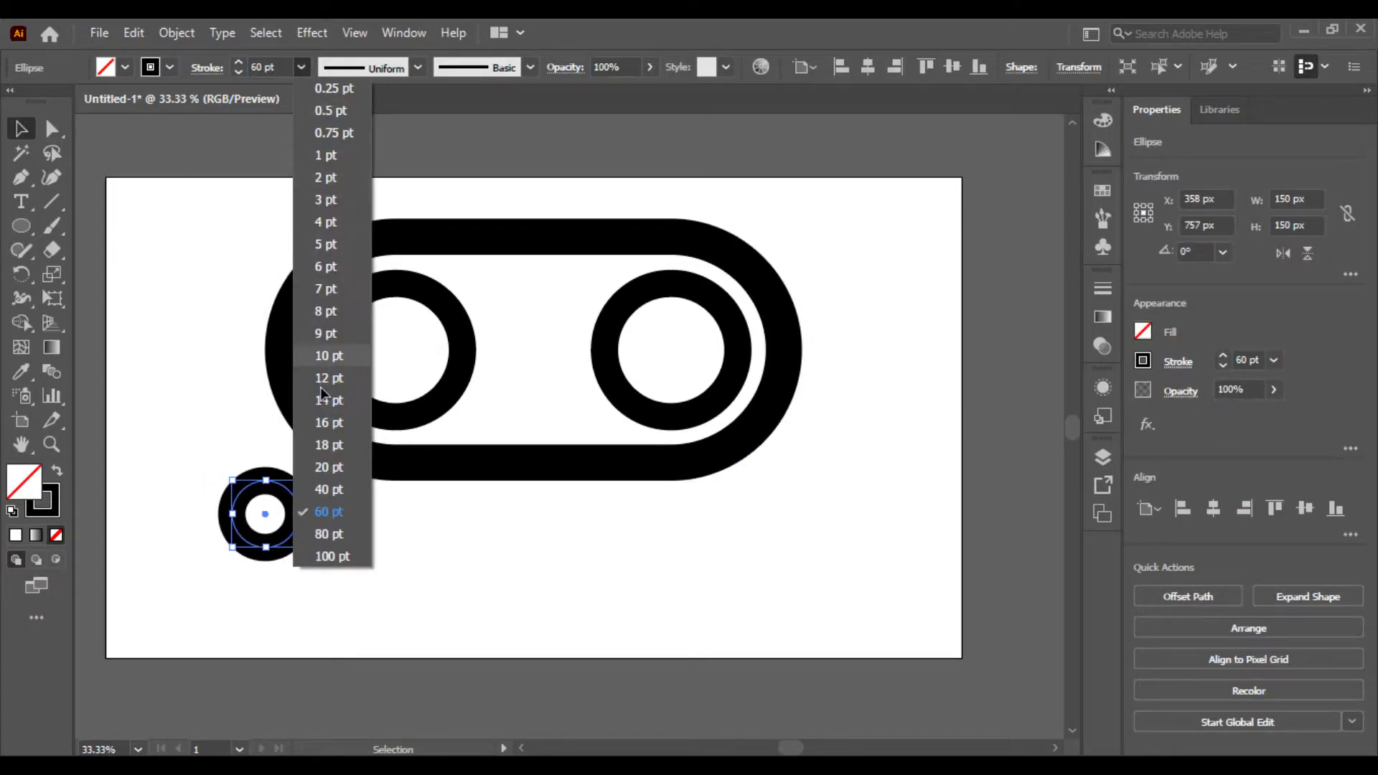
pyautogui.click(324, 511)
pyautogui.click(326, 574)
pyautogui.click(296, 531)
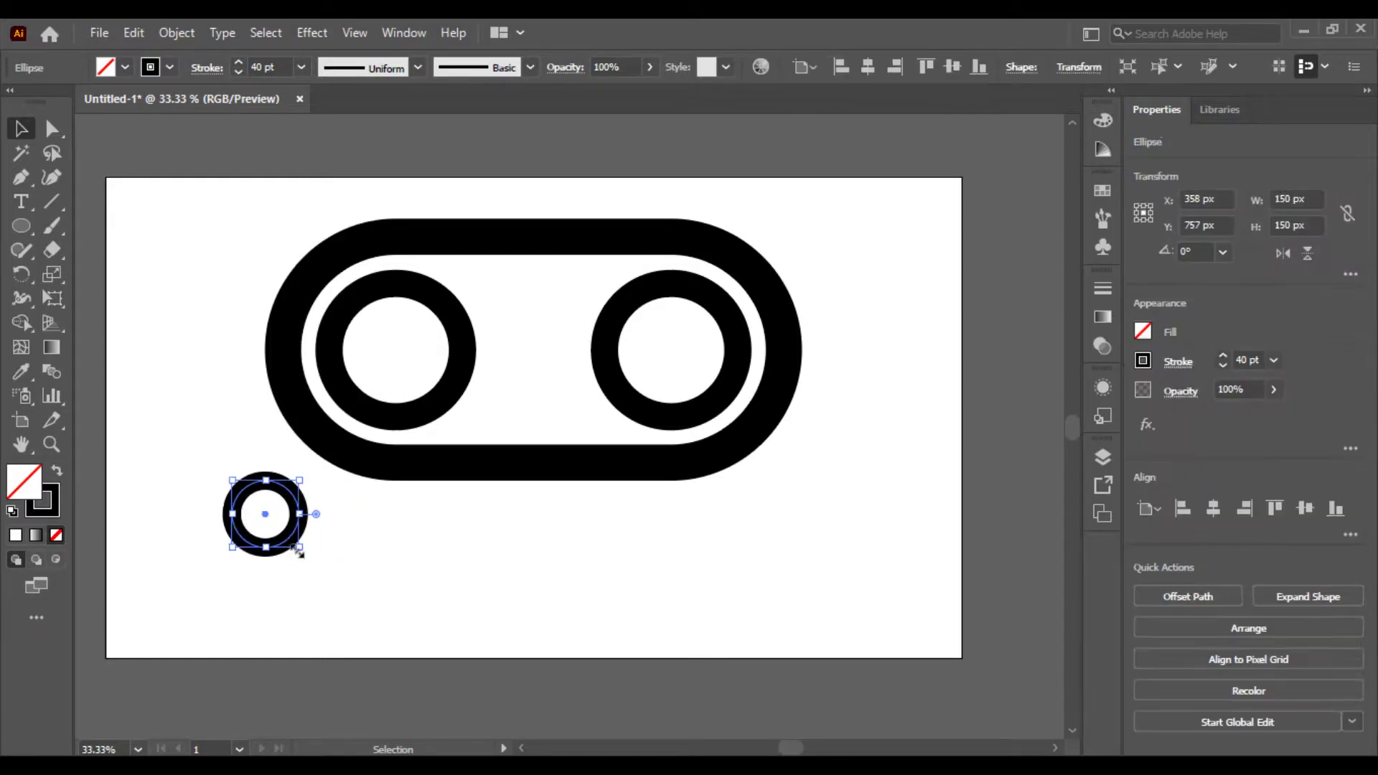
pyautogui.moveTo(293, 539); pyautogui.dragTo(508, 491)
# - Alt-drag a copy of the small ring about 227 px right
pyautogui.click(561, 550)
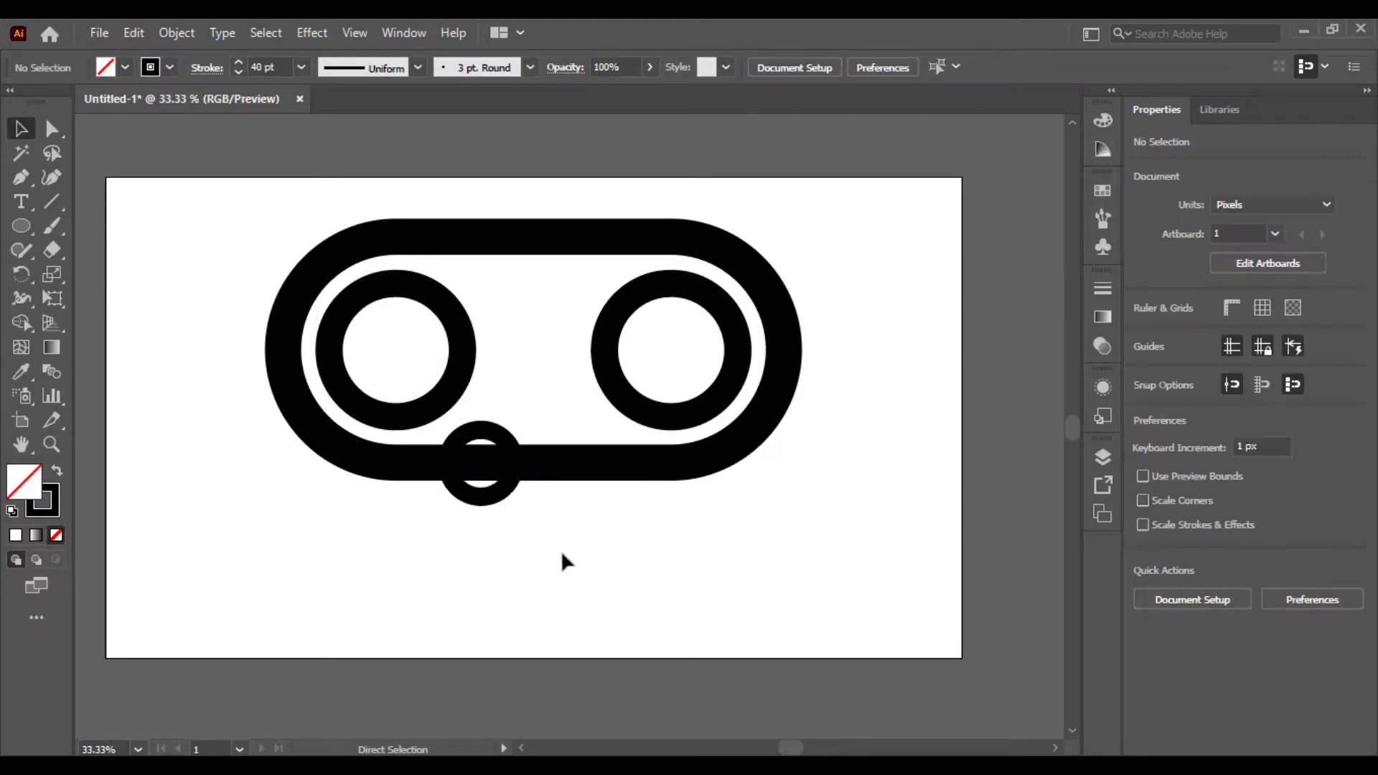
pyautogui.hotkey('ctrl', '=')
pyautogui.hotkey('ctrl', '=')
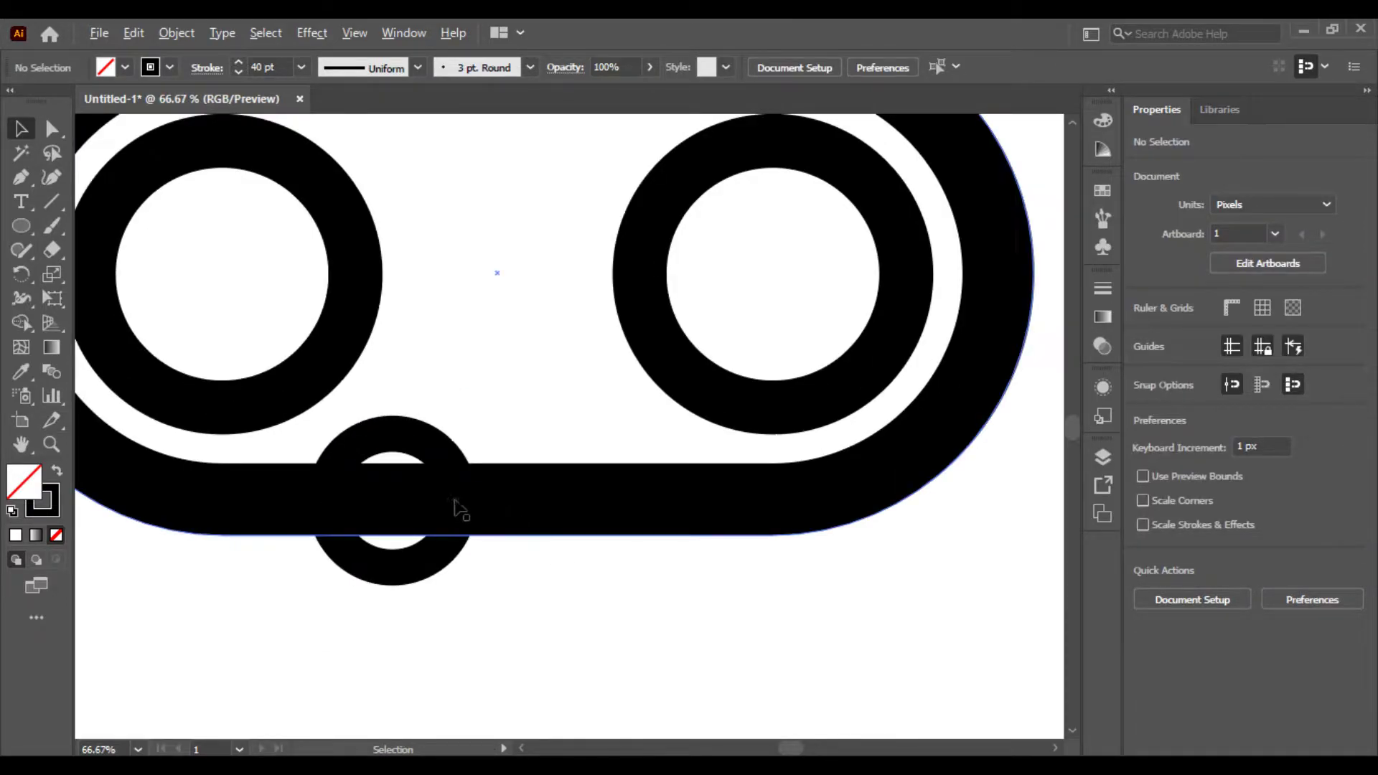
pyautogui.moveTo(457, 501); pyautogui.dragTo(651, 517)
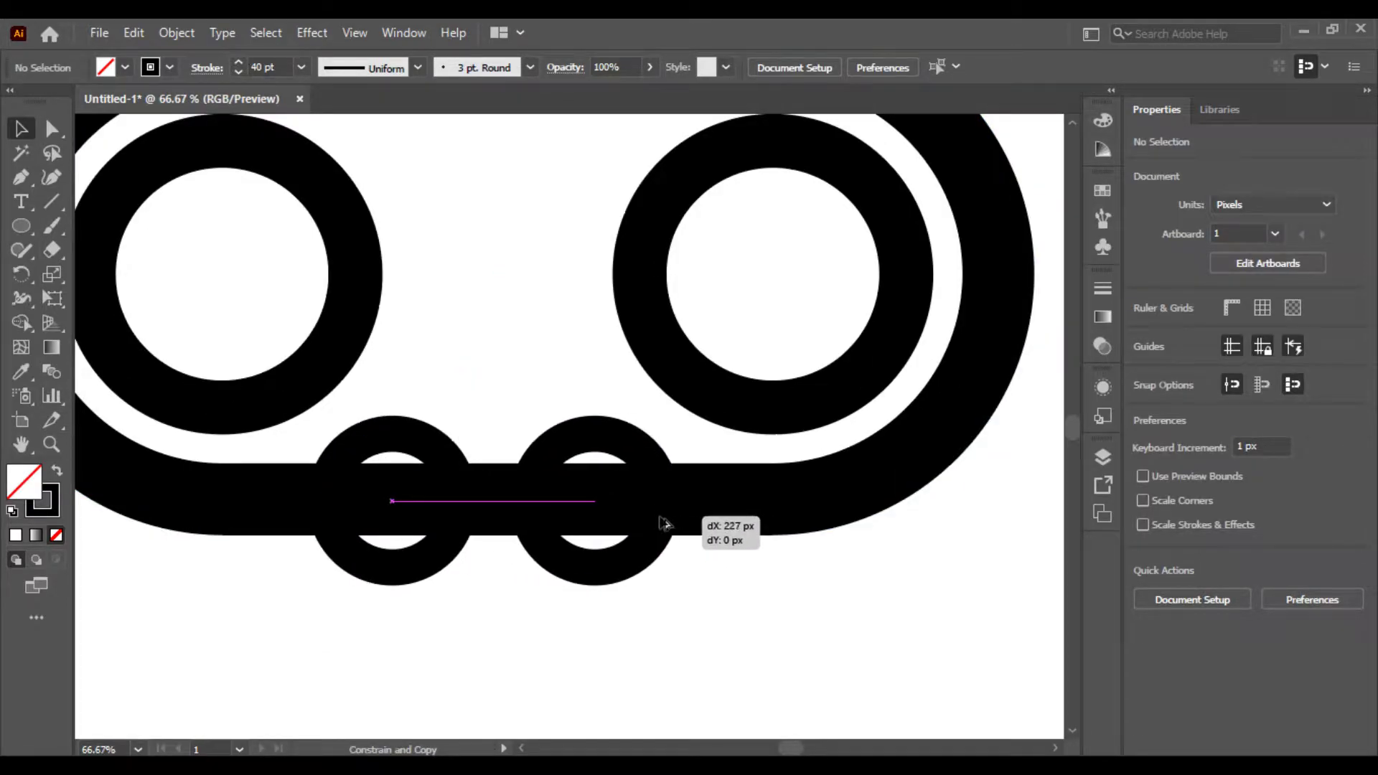
# - Drop the small ring copy beside the first and select both small rings
pyautogui.moveTo(650, 525); pyautogui.dragTo(650, 525)
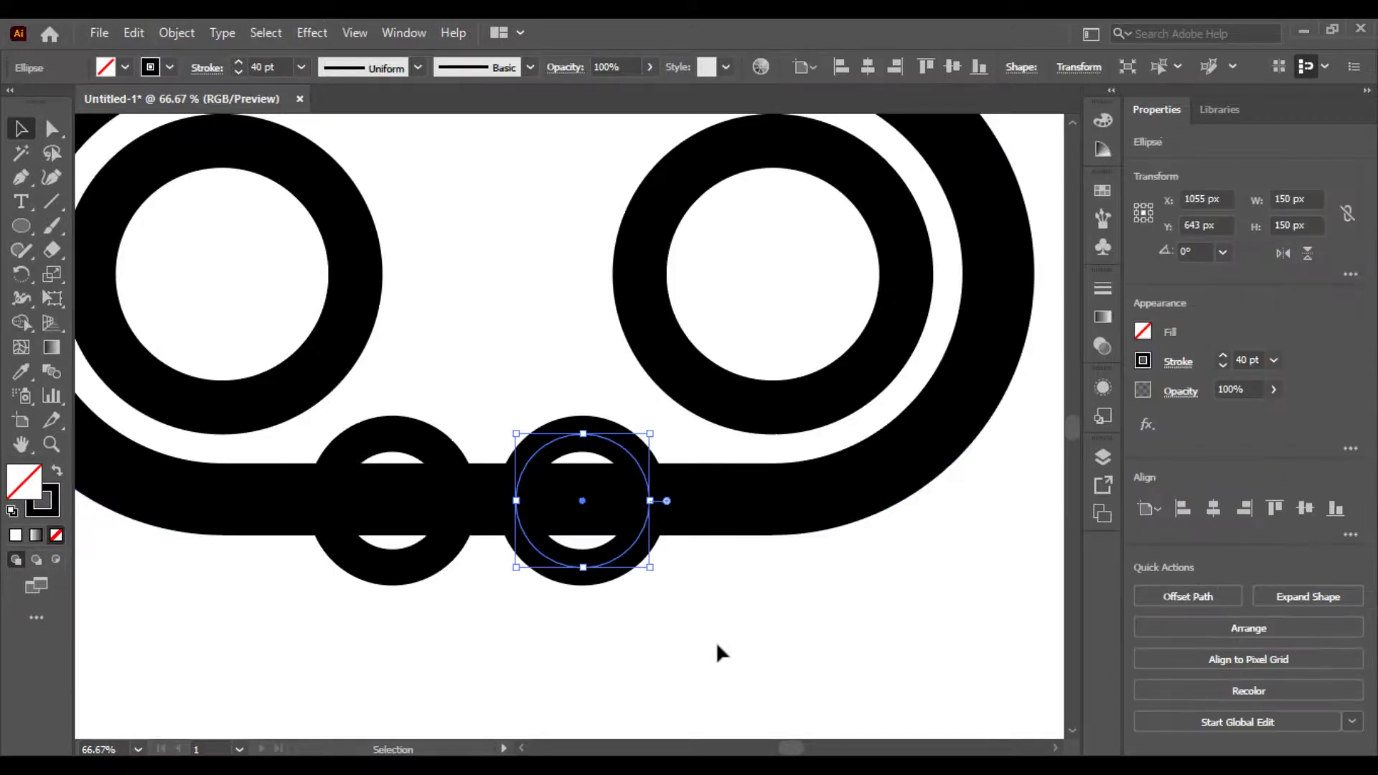
pyautogui.click(705, 643)
pyautogui.moveTo(659, 653); pyautogui.dragTo(409, 578)
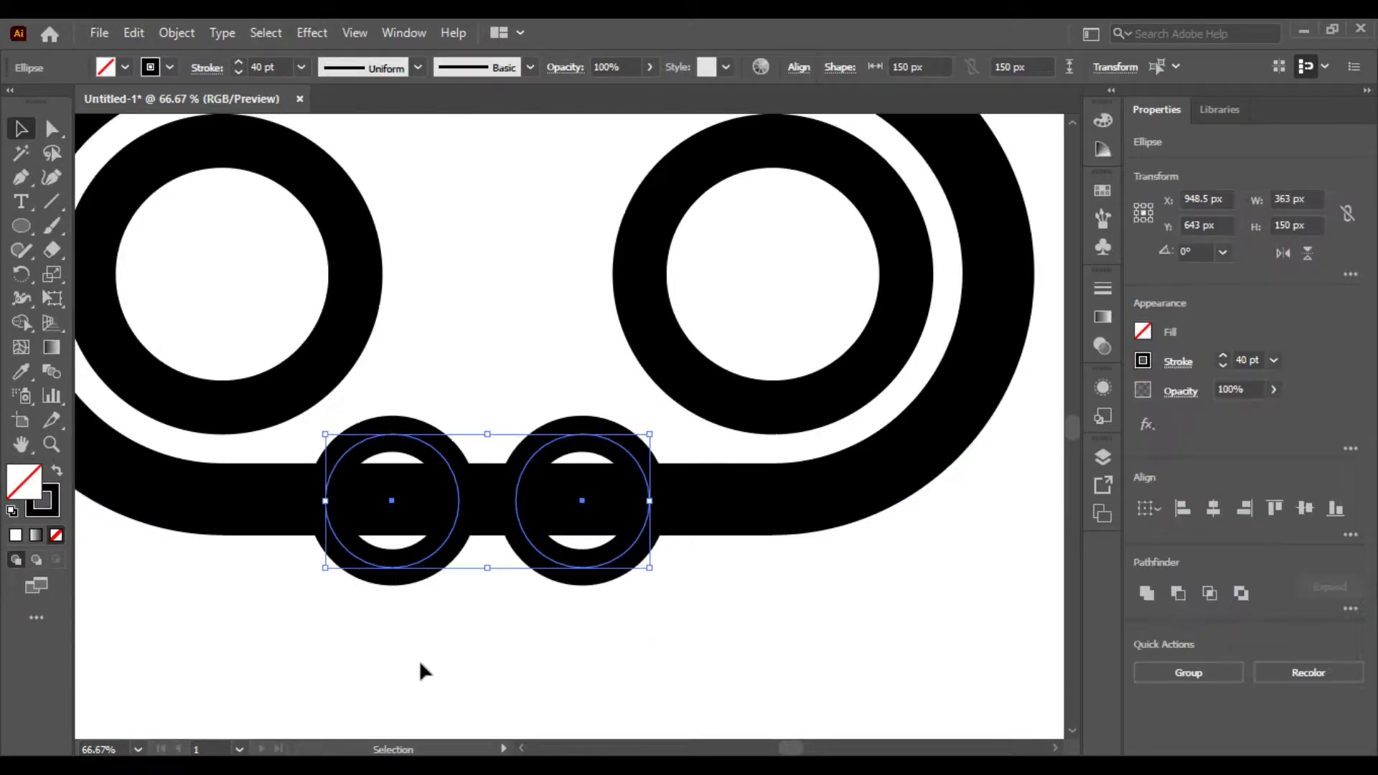
# - Set both small rings' stroke to 60 pt
pyautogui.click(300, 67)
pyautogui.click(354, 523)
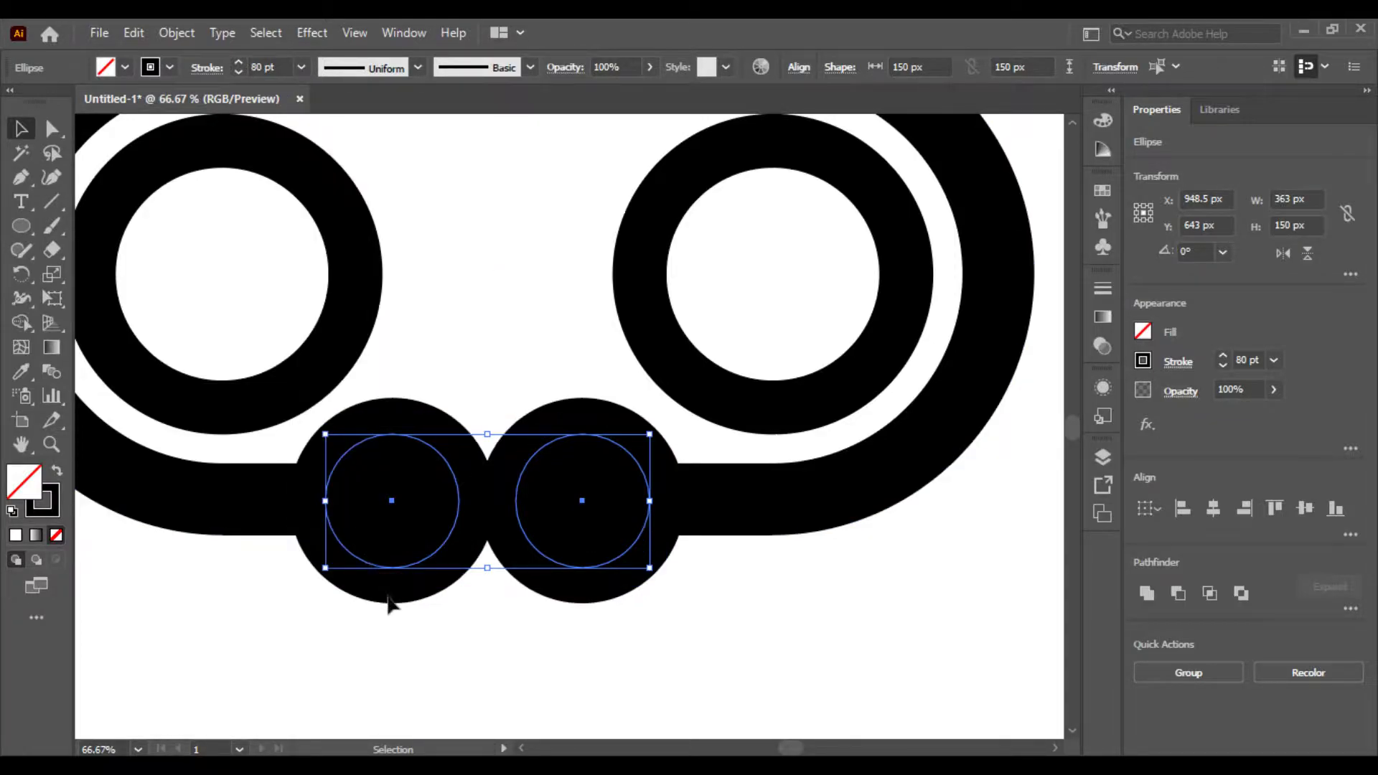
pyautogui.click(300, 67)
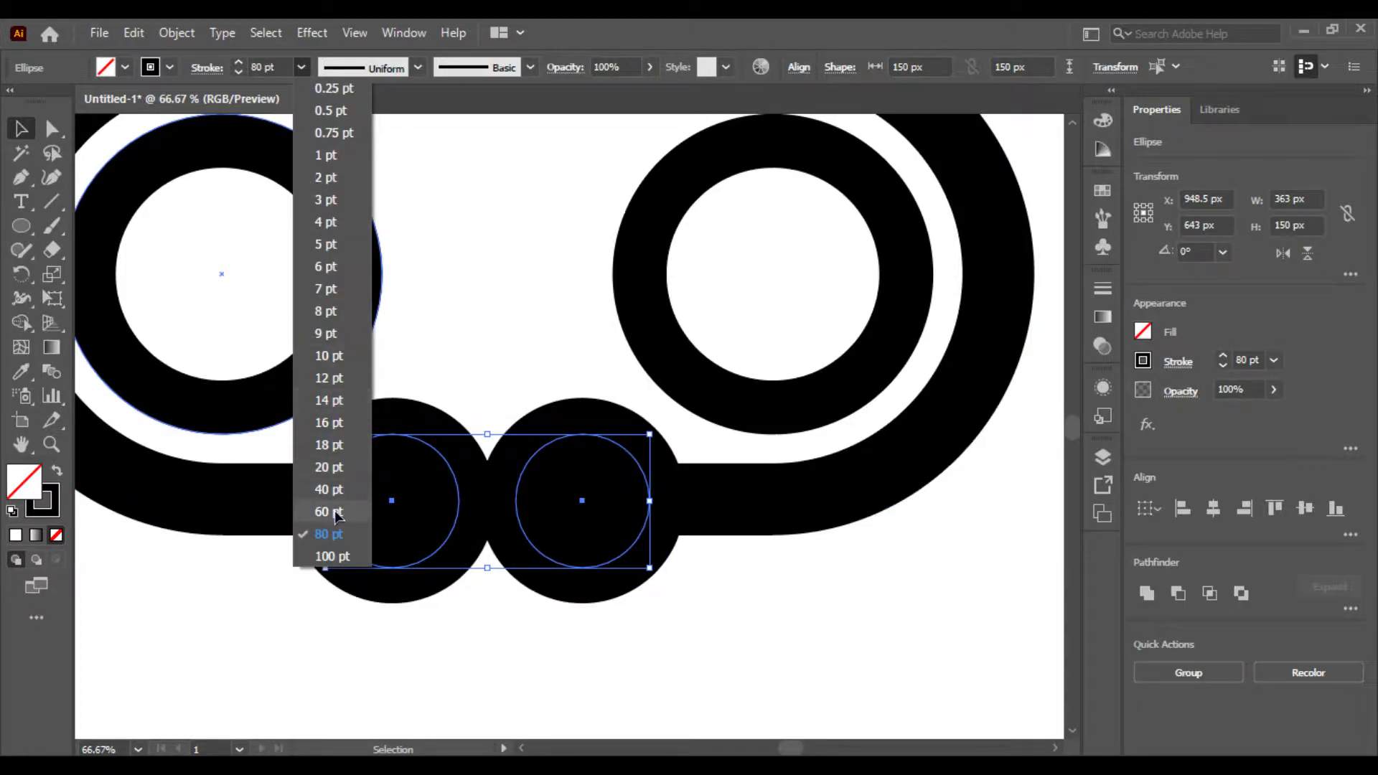
pyautogui.click(315, 505)
pyautogui.click(286, 618)
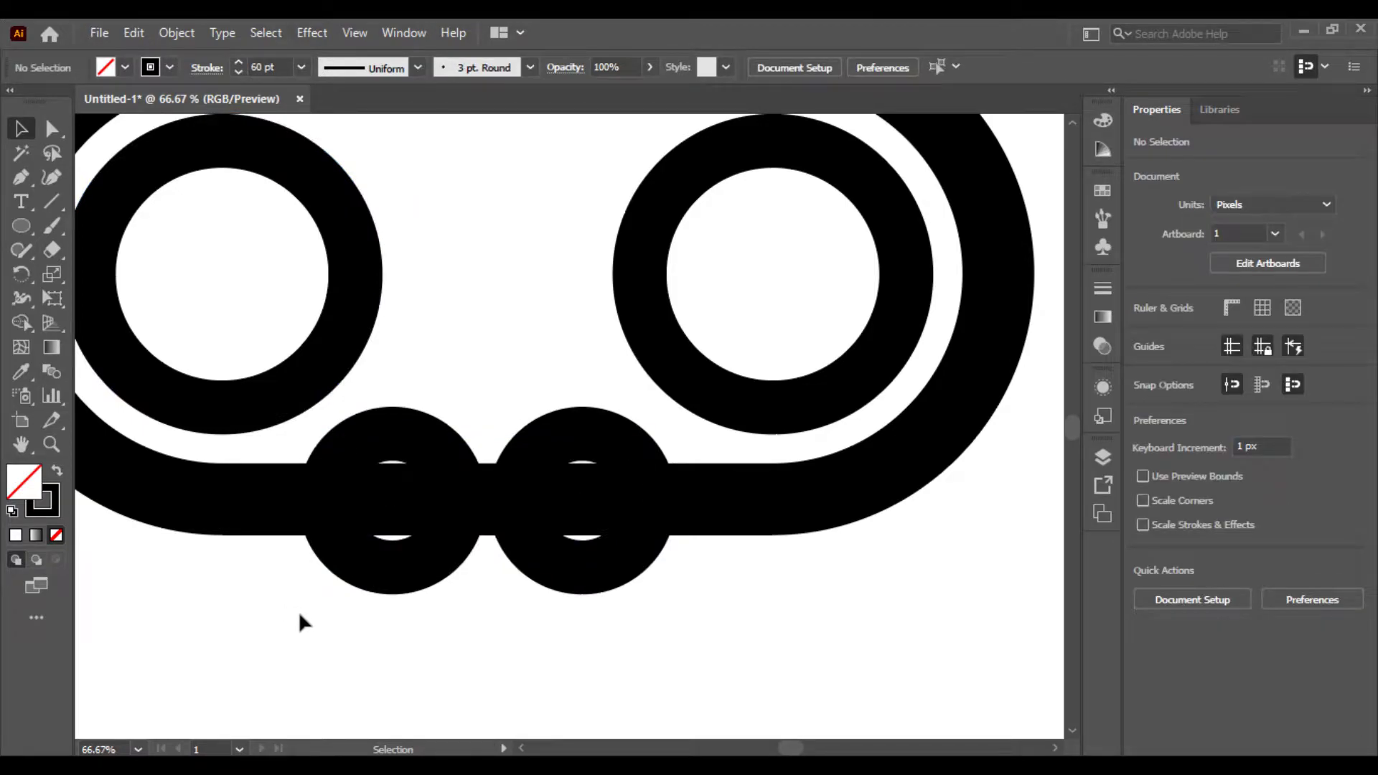
pyautogui.moveTo(300, 610); pyautogui.dragTo(599, 567)
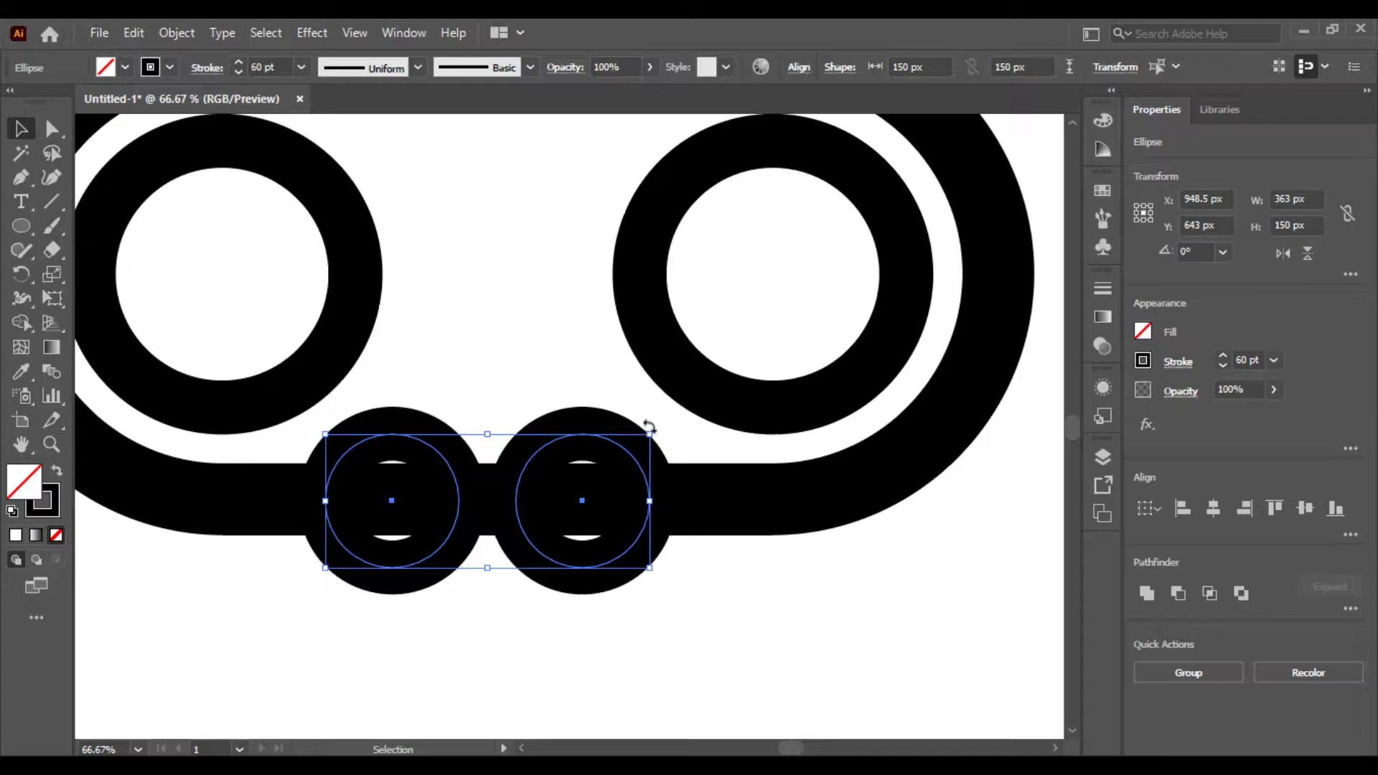
pyautogui.click(605, 673)
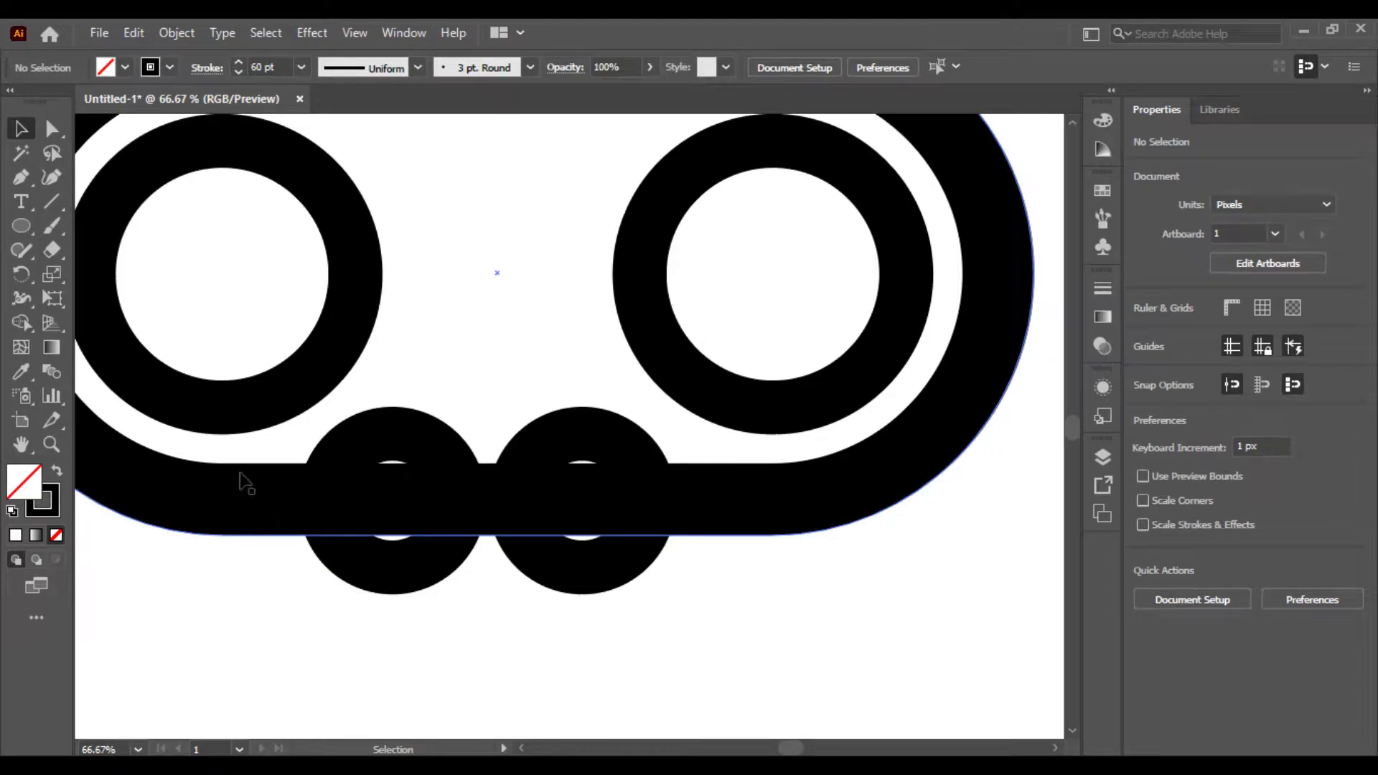
# - Check the pill outline, zoom out to the whole artboard, and open the shape tools flyout
pyautogui.click(208, 547)
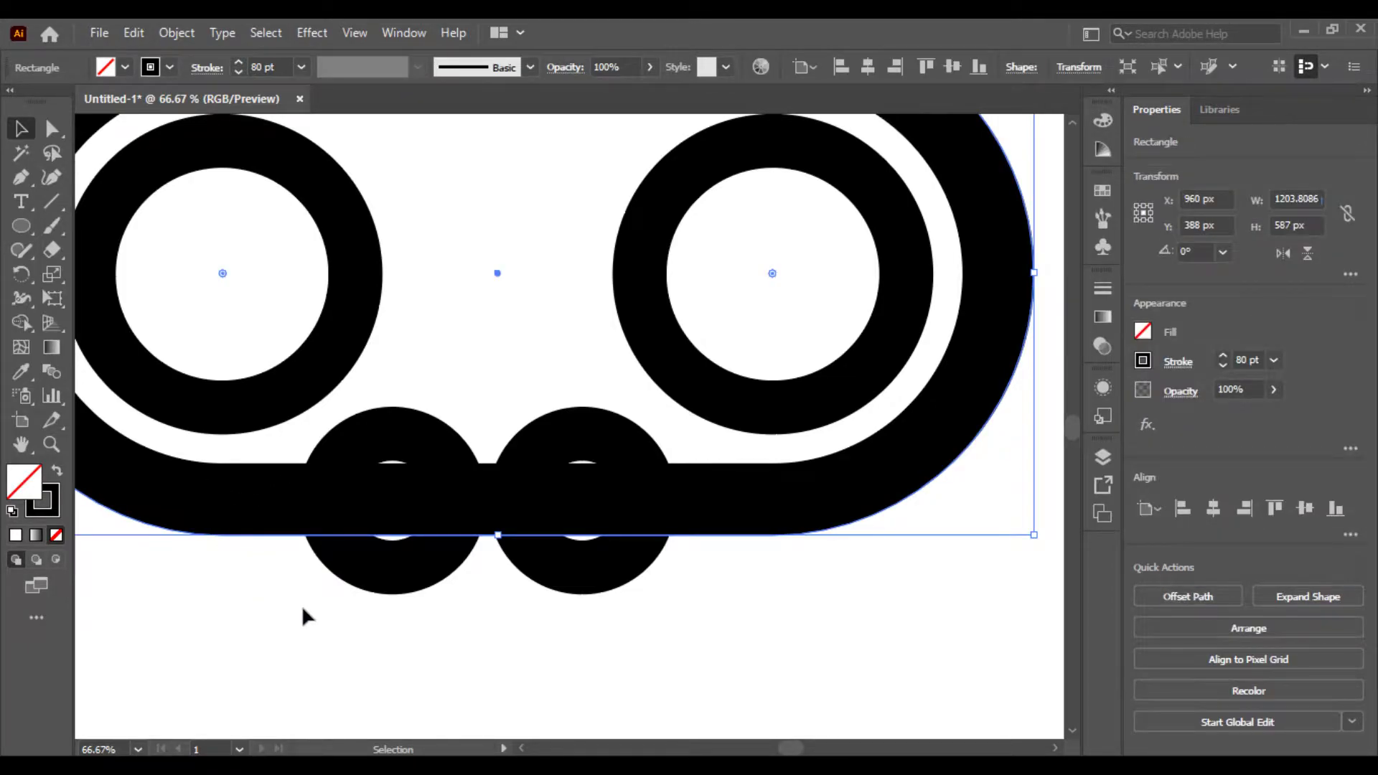
pyautogui.hotkey('ctrl', '-')
pyautogui.hotkey('ctrl', '-')
pyautogui.hotkey('ctrl', '+')
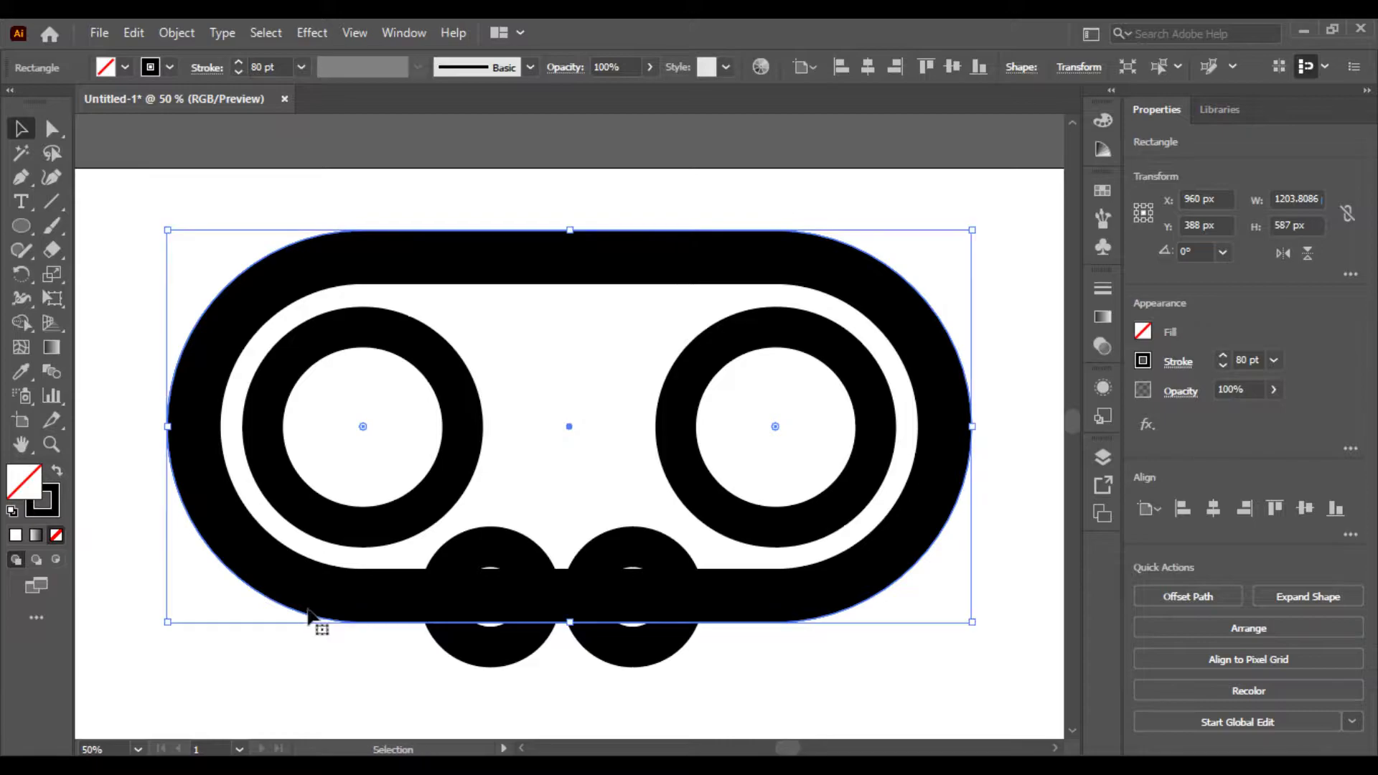
pyautogui.click(353, 660)
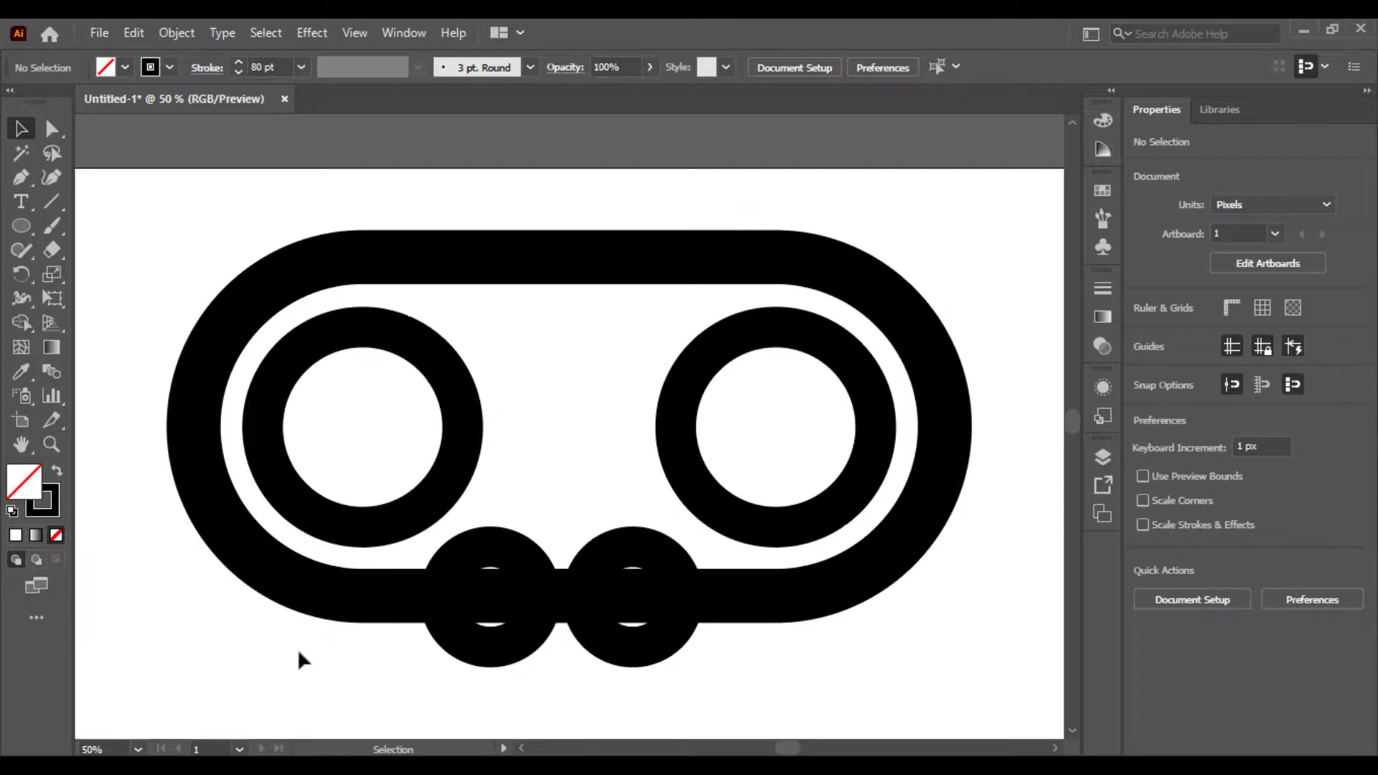
pyautogui.hotkey('ctrl', '-')
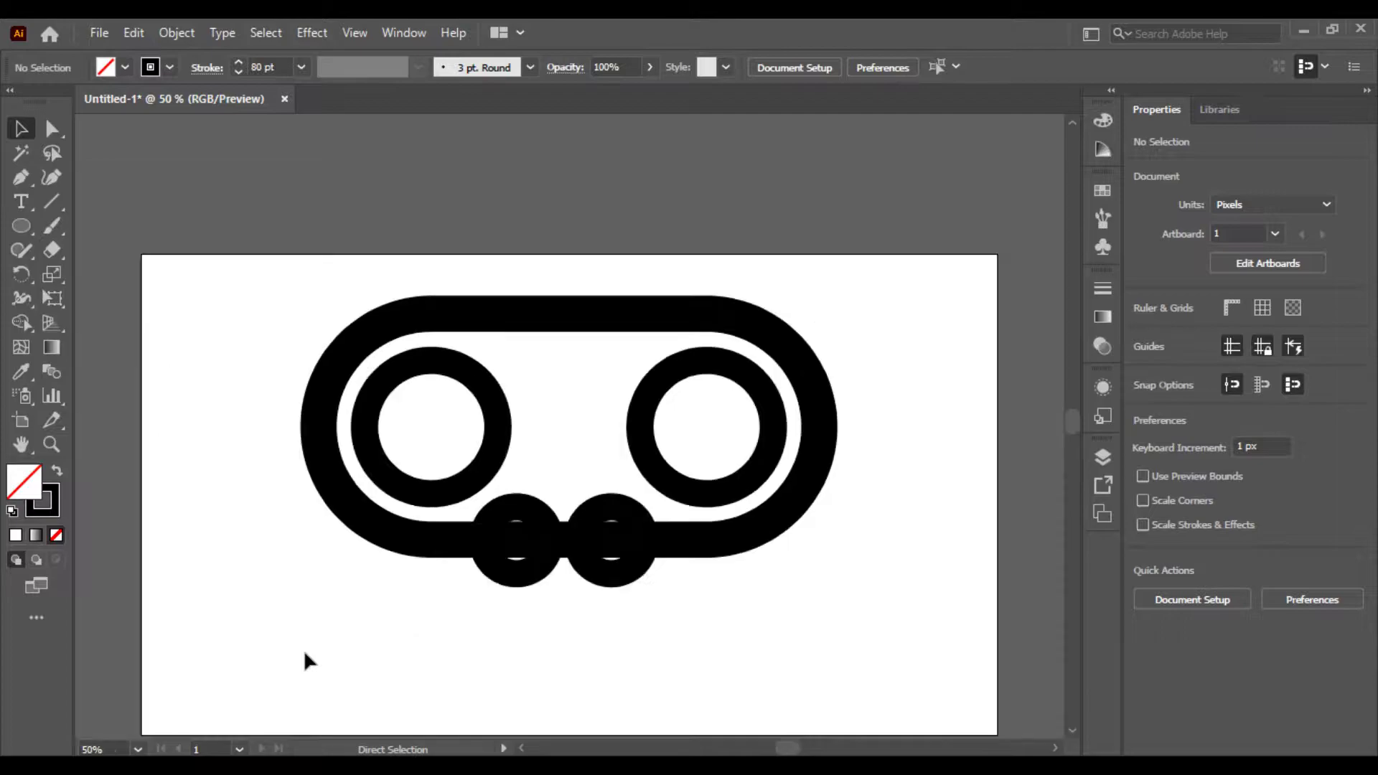
pyautogui.hotkey('ctrl', '-')
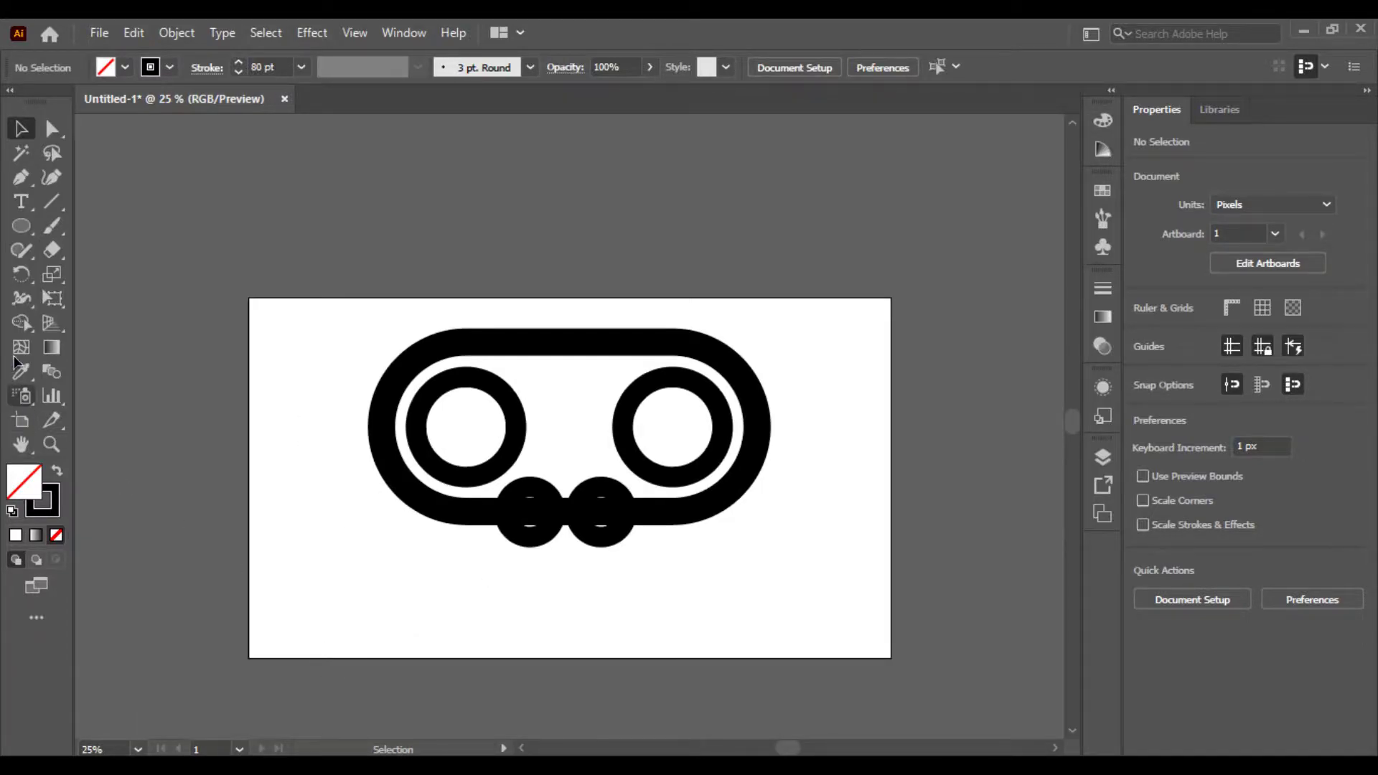
pyautogui.click(30, 247)
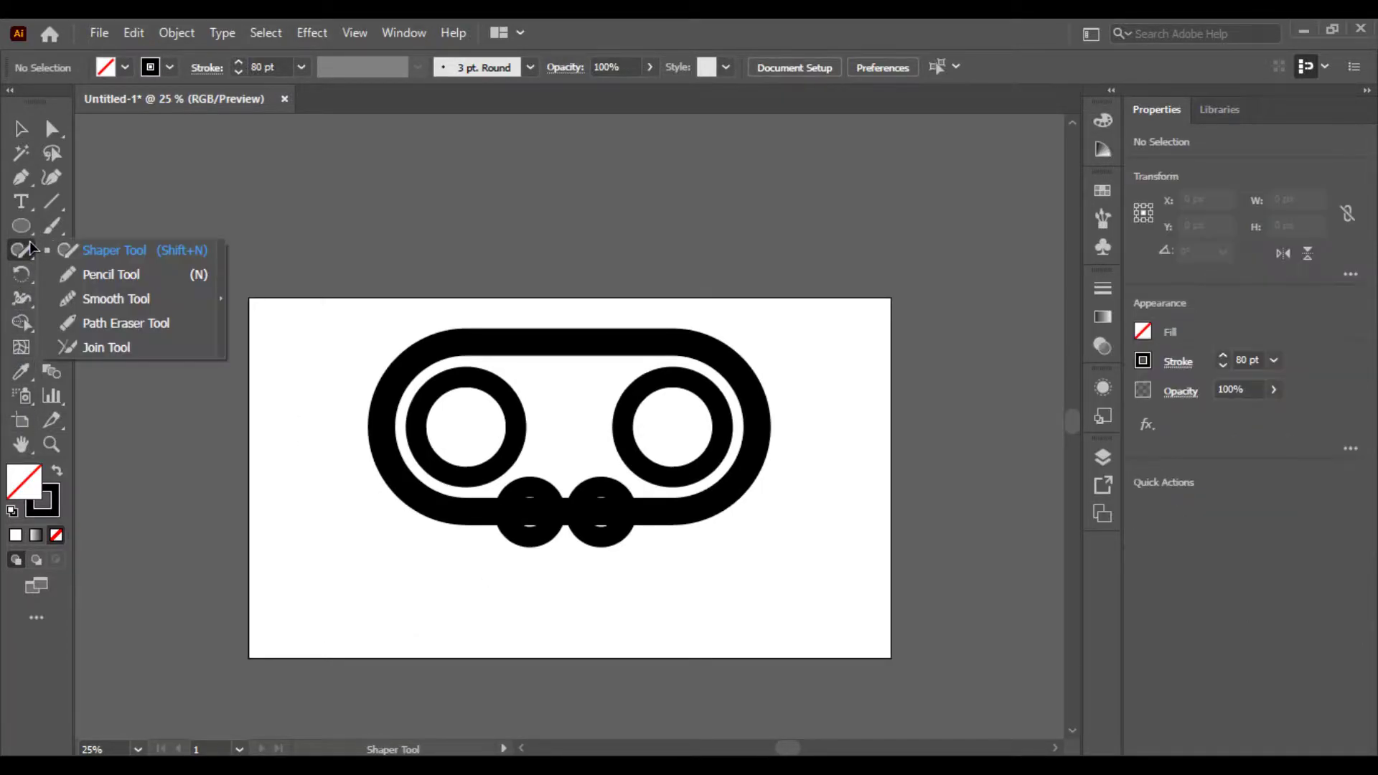
# - Draw a tall rounded rectangle left of the body with fully rounded ends
pyautogui.click(21, 226)
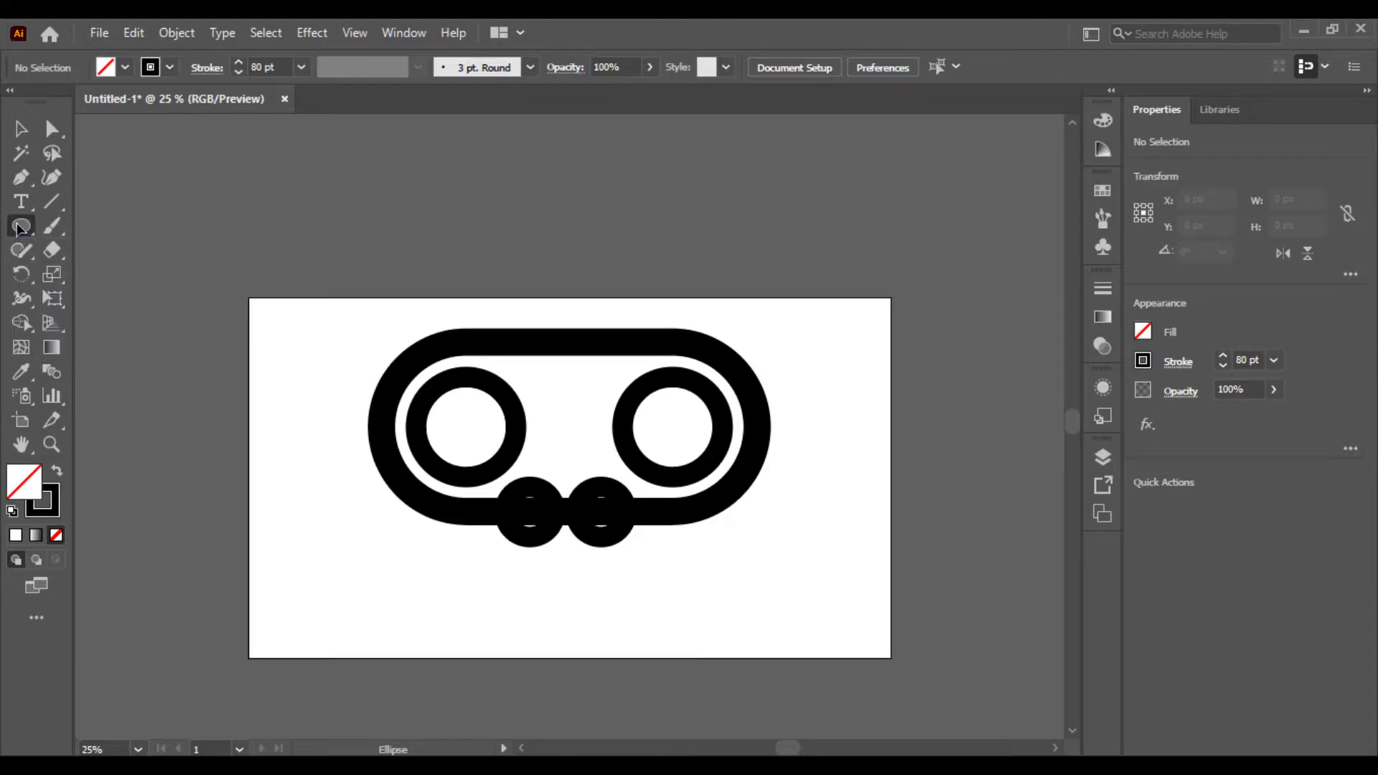
pyautogui.click(122, 249)
pyautogui.moveTo(318, 464); pyautogui.dragTo(438, 685)
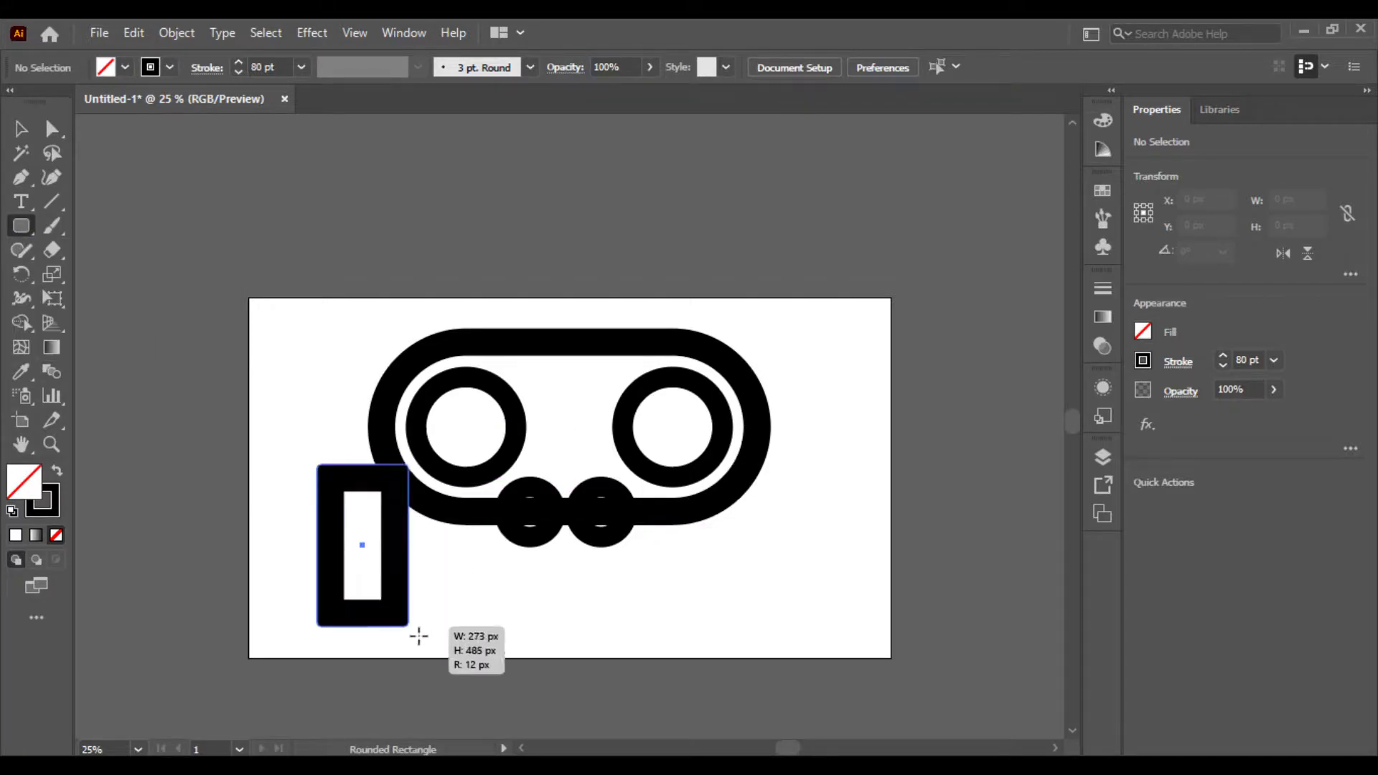
pyautogui.moveTo(423, 479); pyautogui.dragTo(369, 522)
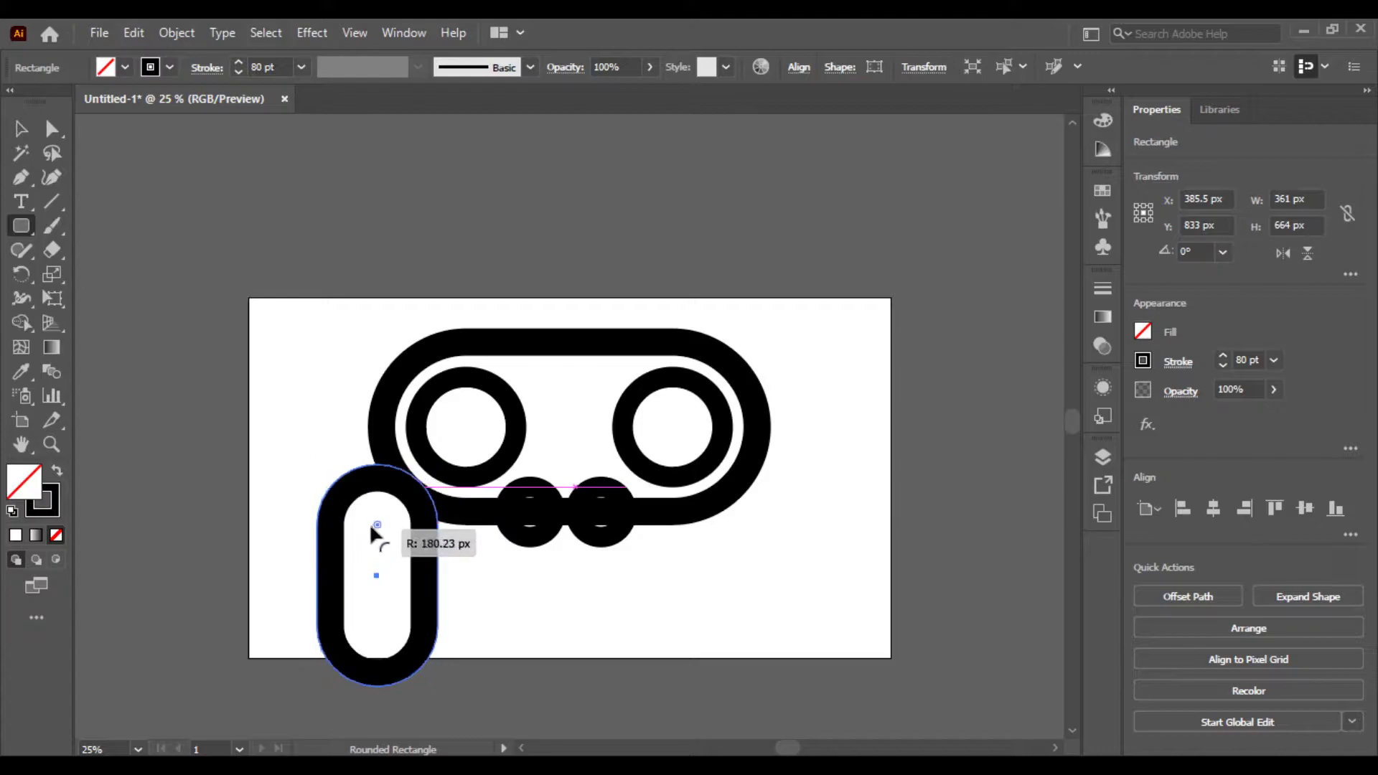
pyautogui.hotkey('ctrl', '=')
pyautogui.hotkey('ctrl', '=')
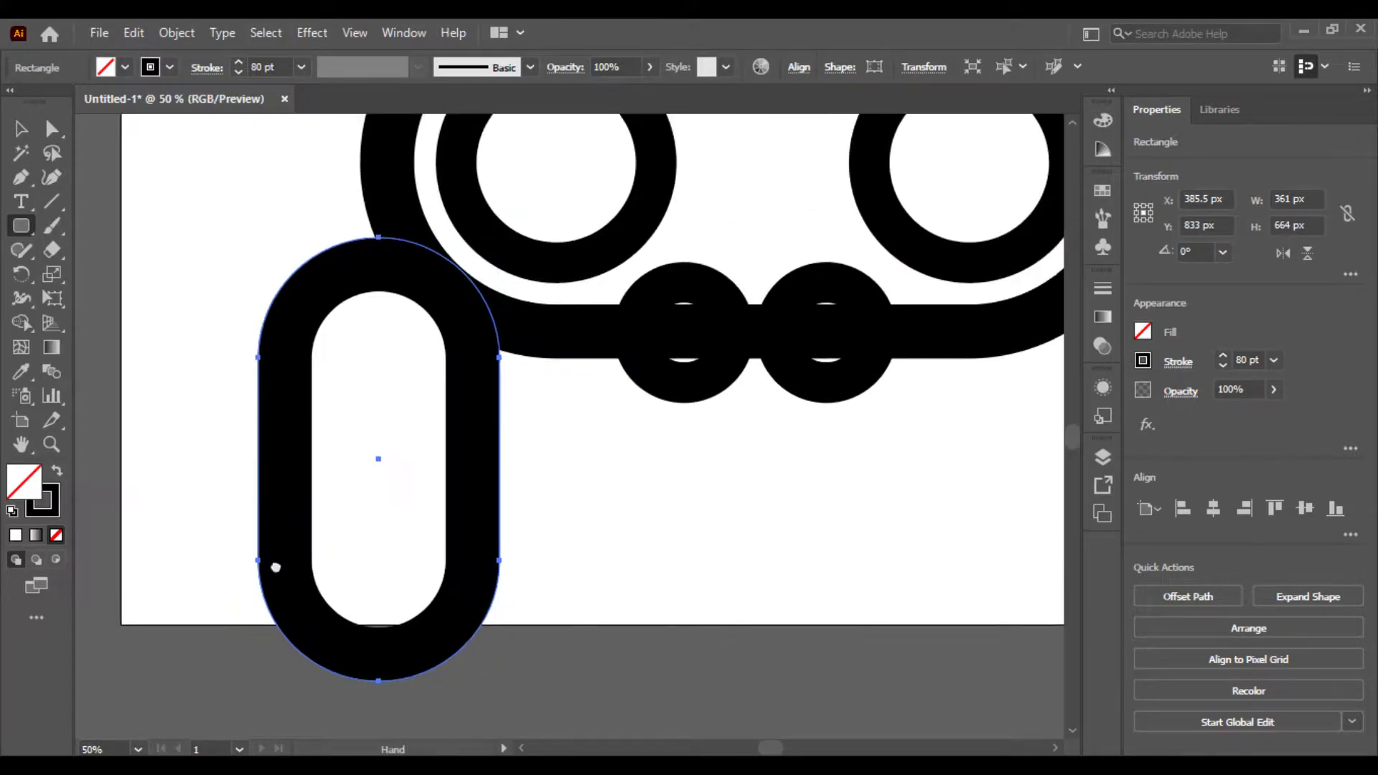
# - Rotate the tall pill and undo an accidental extra rectangle
pyautogui.moveTo(495, 236); pyautogui.dragTo(661, 390)
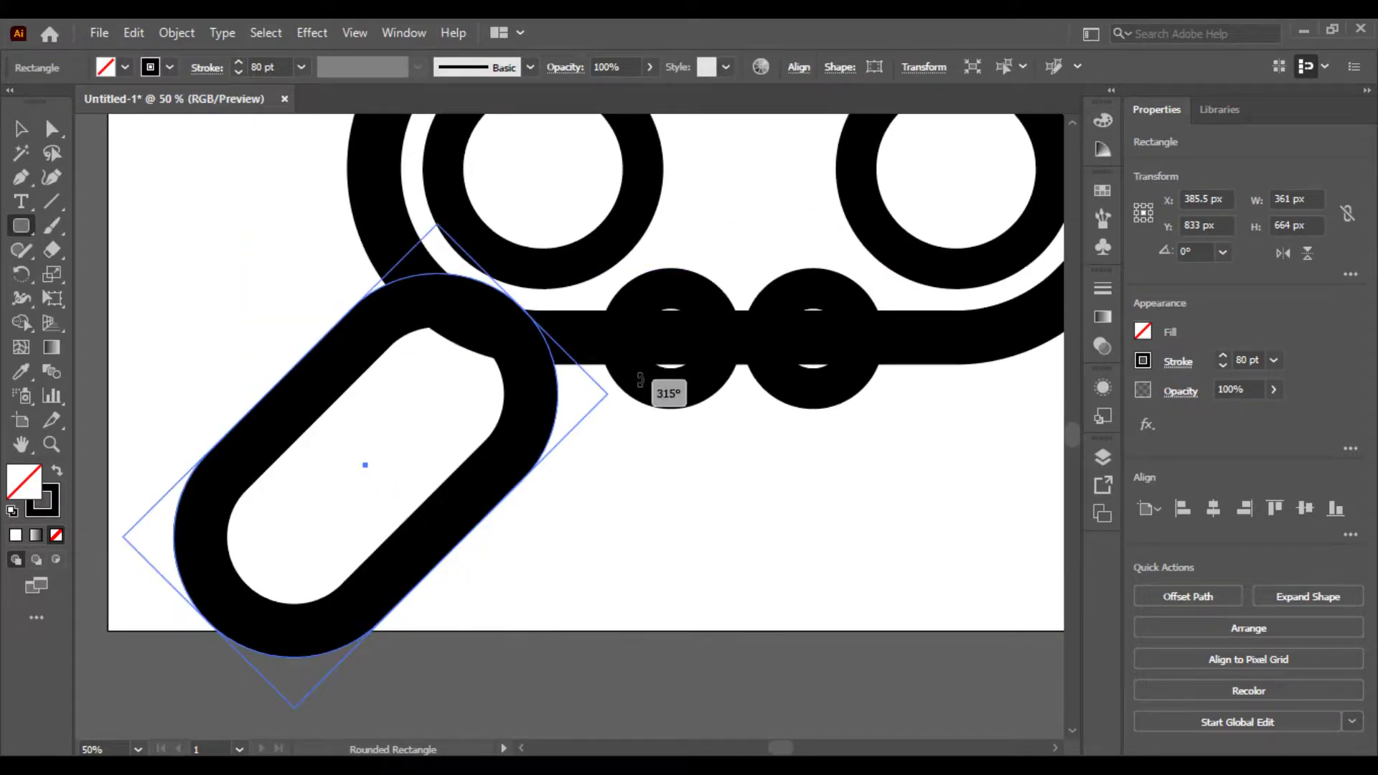
pyautogui.moveTo(553, 369)
pyautogui.mouseDown()
pyautogui.moveTo(541, 320)
pyautogui.moveTo(567, 253)
pyautogui.mouseUp()
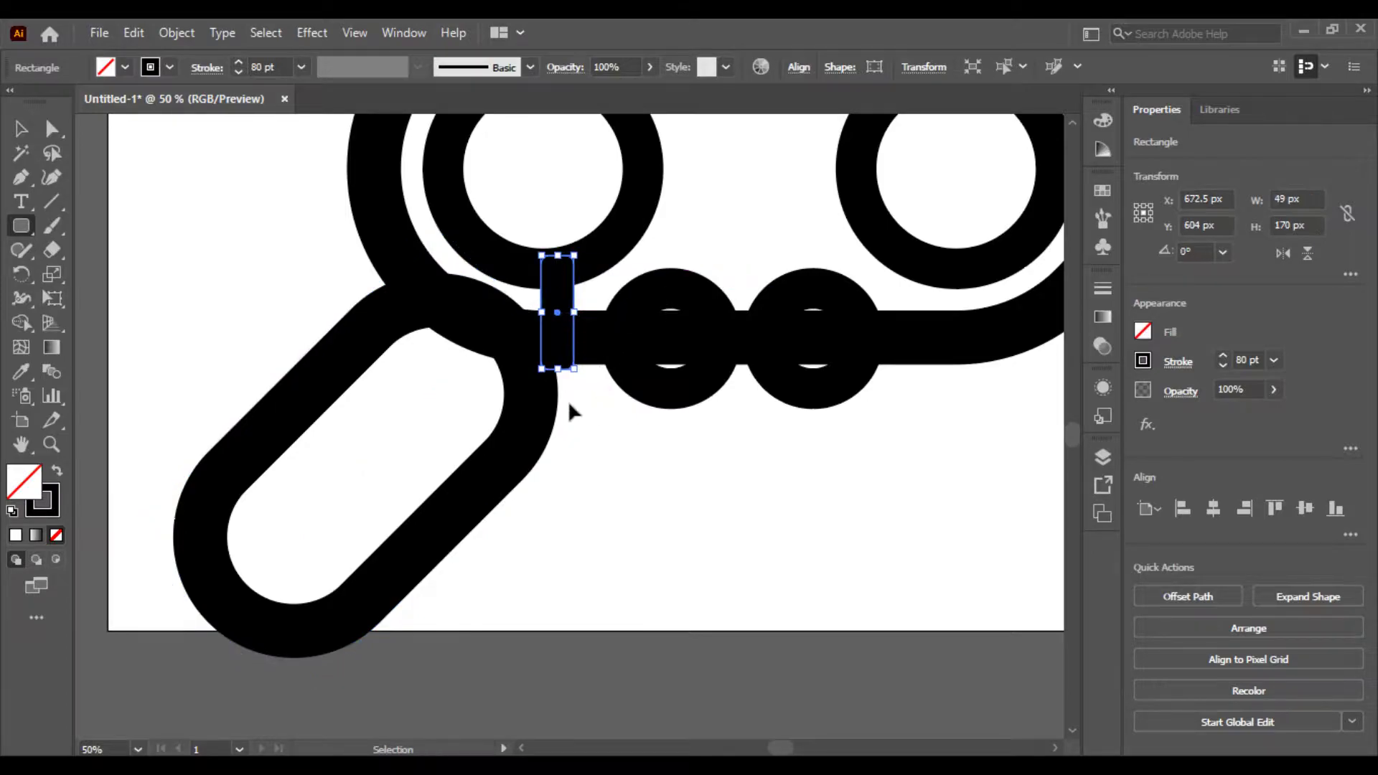
pyautogui.hotkey('ctrl', 'z')
pyautogui.click(341, 381)
pyautogui.click(785, 449)
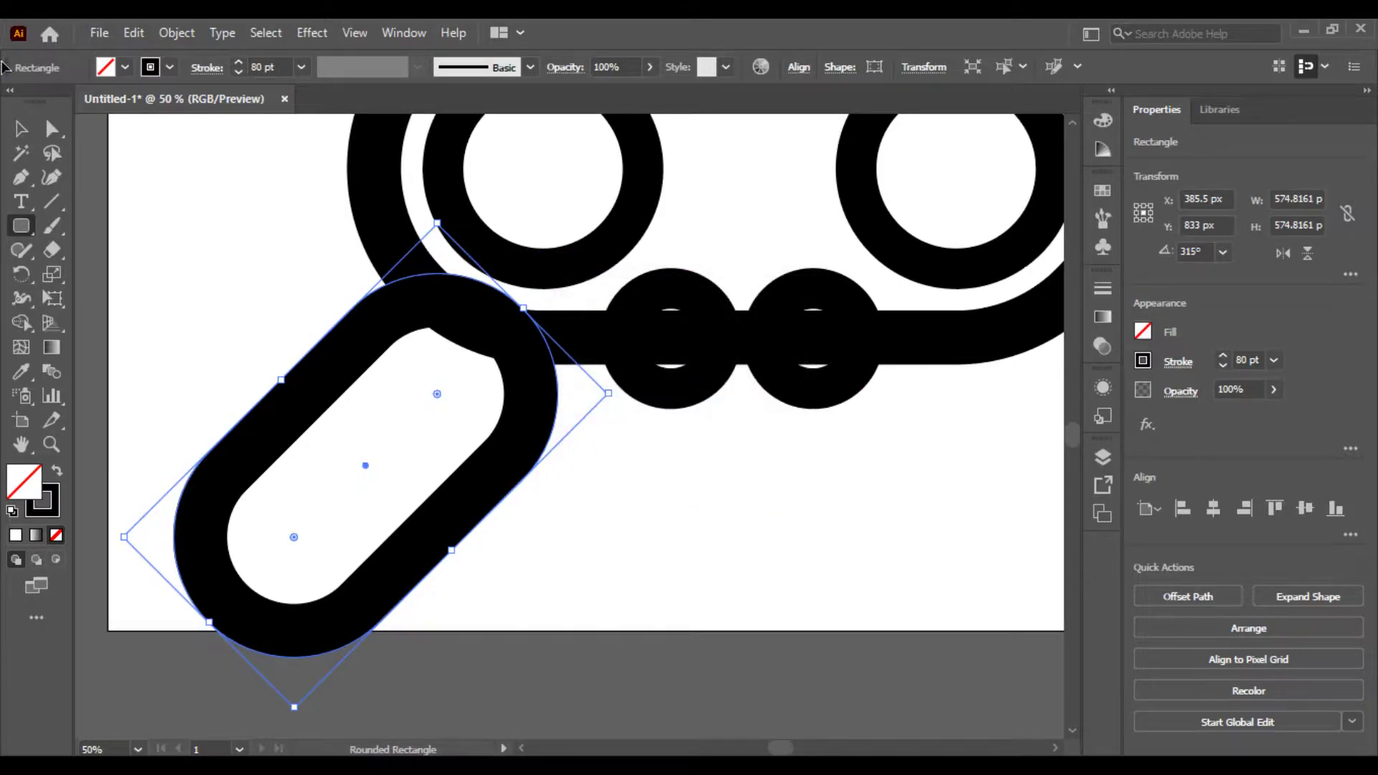
# - Tilt the grip to about 330° and move it up under the left circle
pyautogui.click(25, 129)
pyautogui.moveTo(425, 352); pyautogui.dragTo(458, 259)
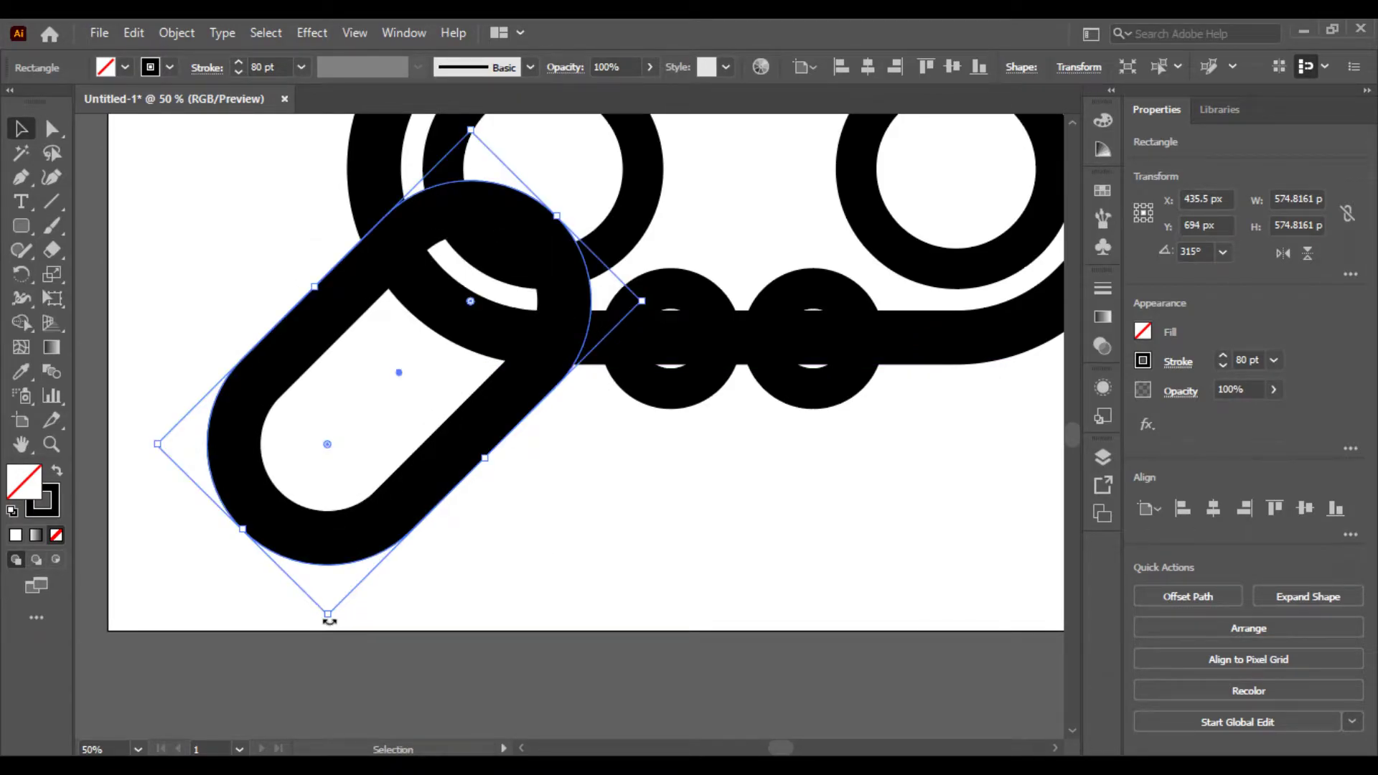
pyautogui.moveTo(329, 620); pyautogui.dragTo(396, 630)
pyautogui.moveTo(429, 514); pyautogui.dragTo(466, 492)
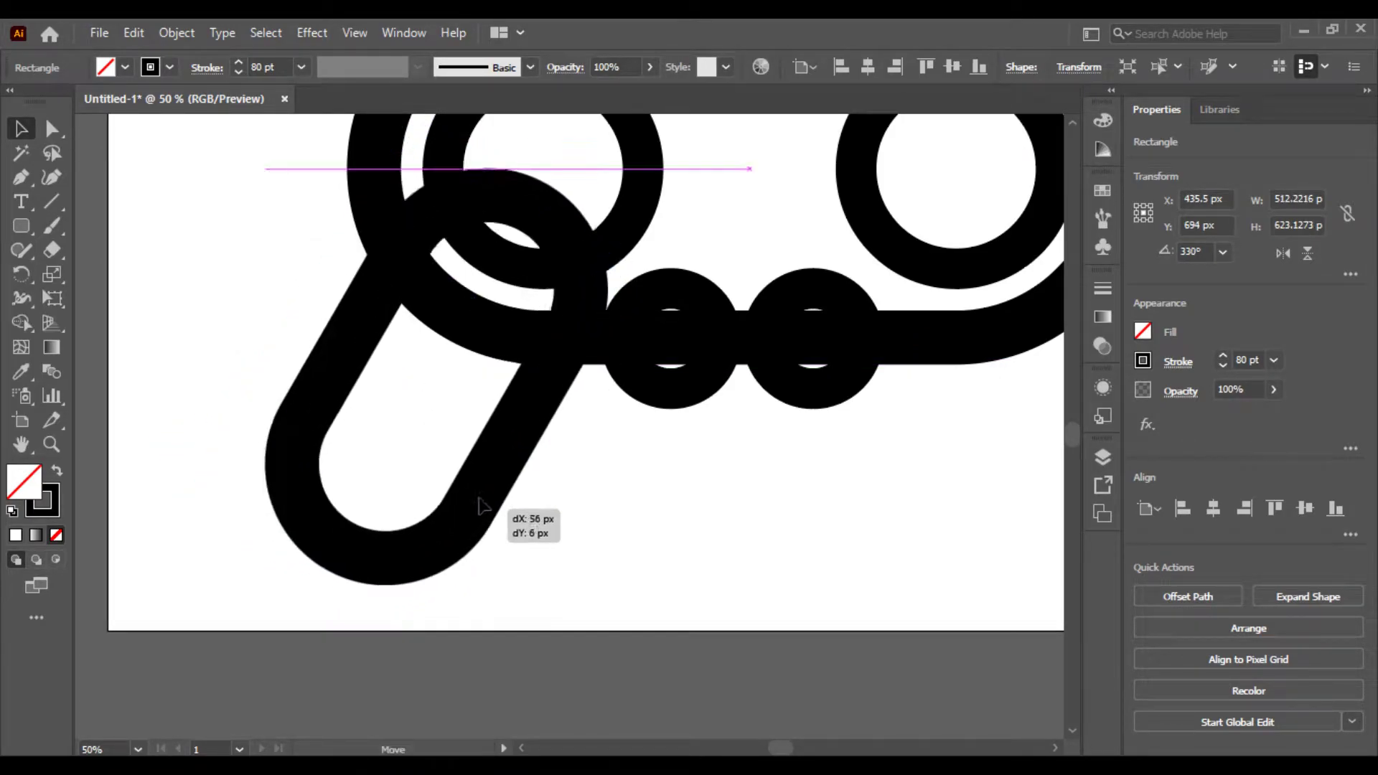
pyautogui.click(610, 553)
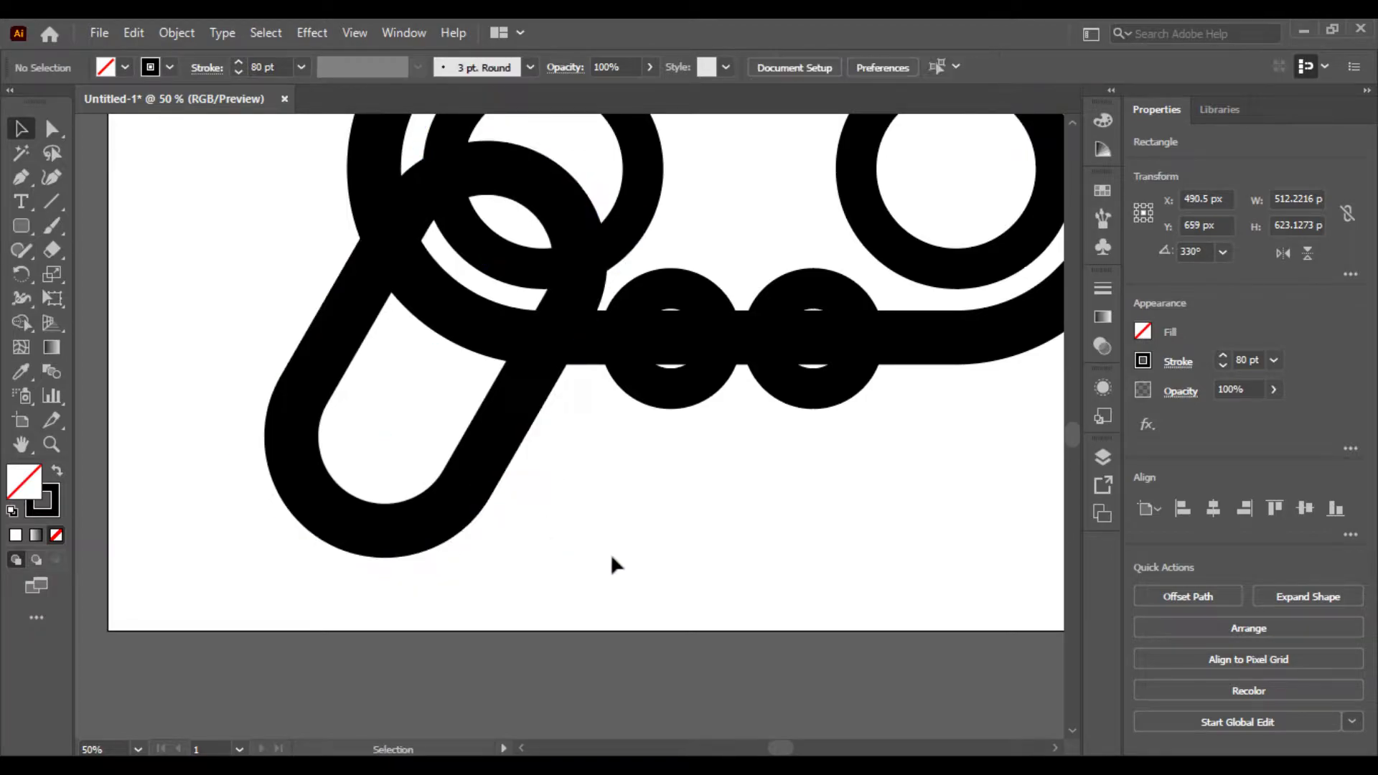
pyautogui.hotkey('ctrl', '-')
pyautogui.hotkey('ctrl', '-')
# - Copy the left grip, reflect it vertically, and place it under the right circle
pyautogui.moveTo(579, 551); pyautogui.dragTo(392, 696)
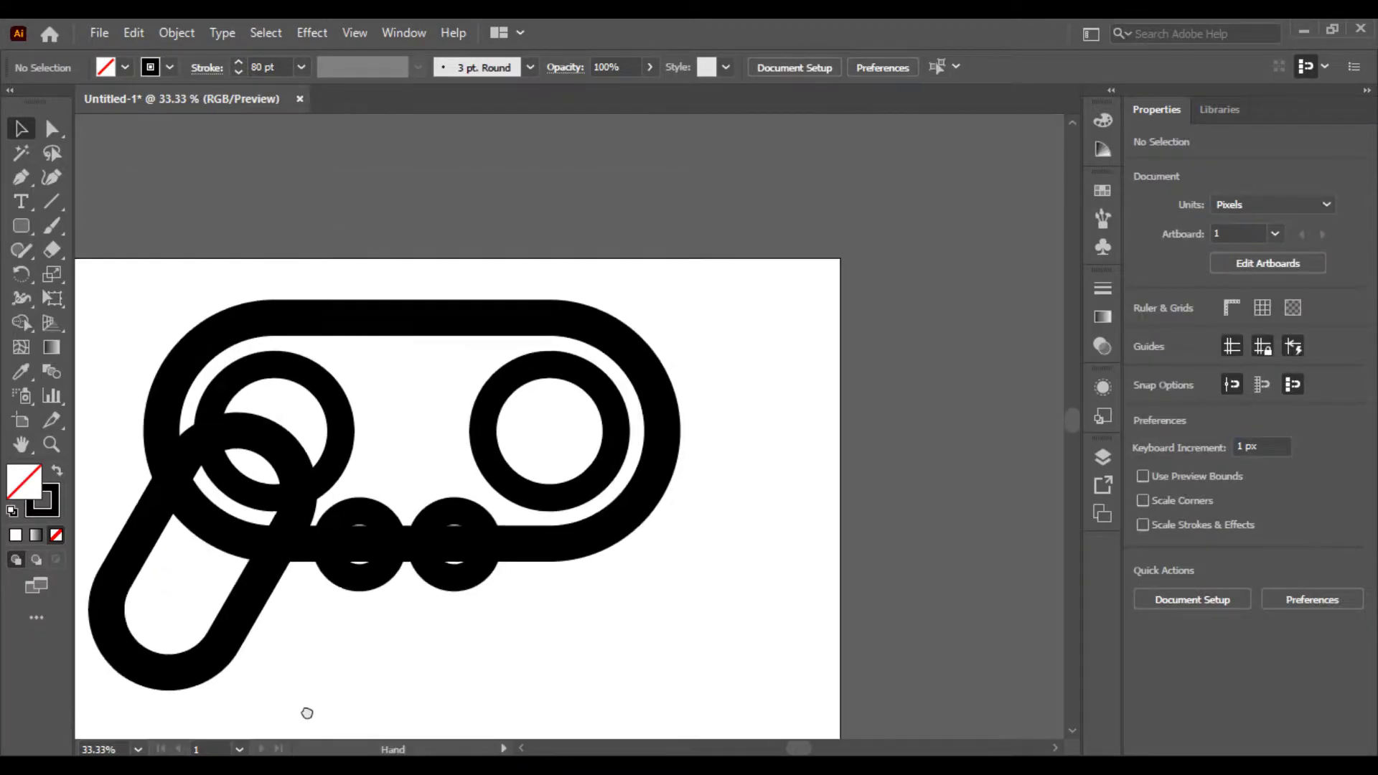
pyautogui.moveTo(244, 639); pyautogui.dragTo(704, 658)
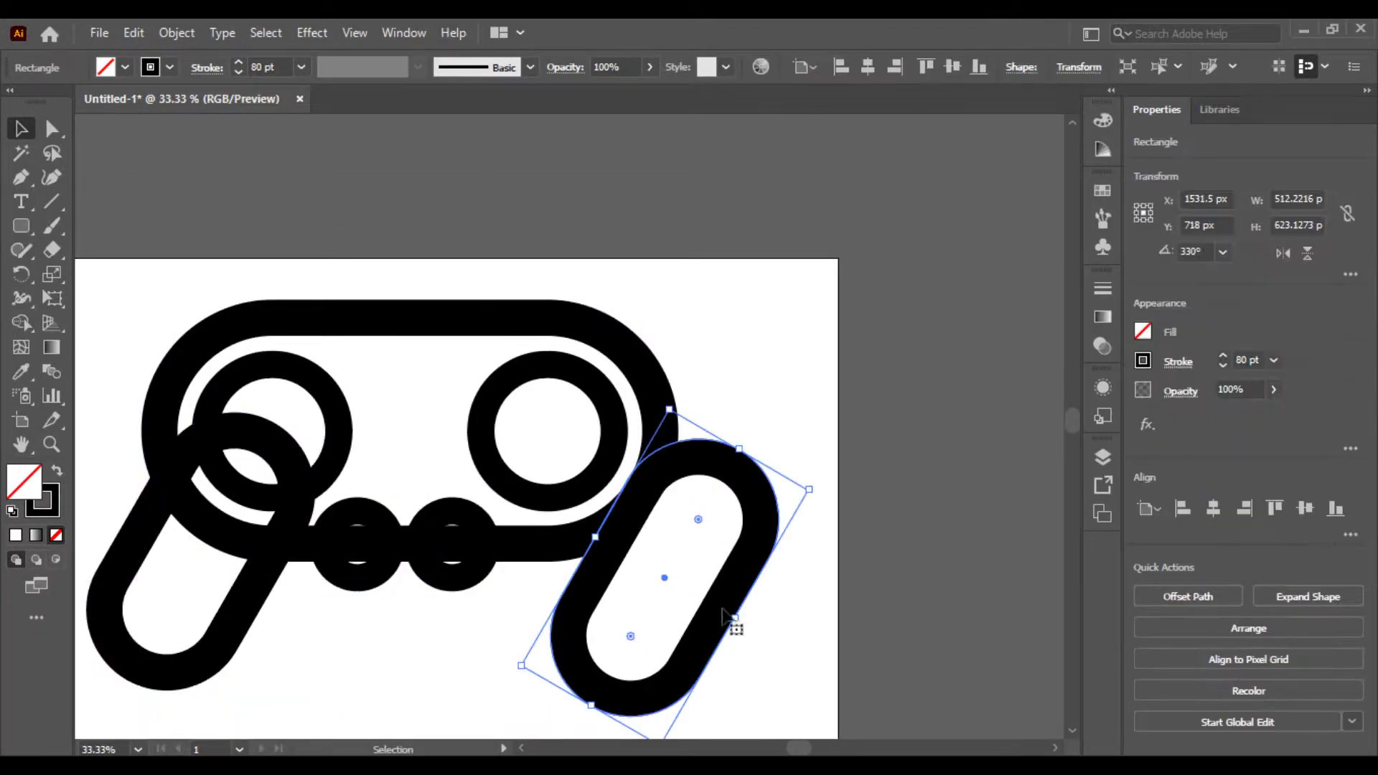
pyautogui.rightClick(731, 602)
pyautogui.moveTo(792, 475)
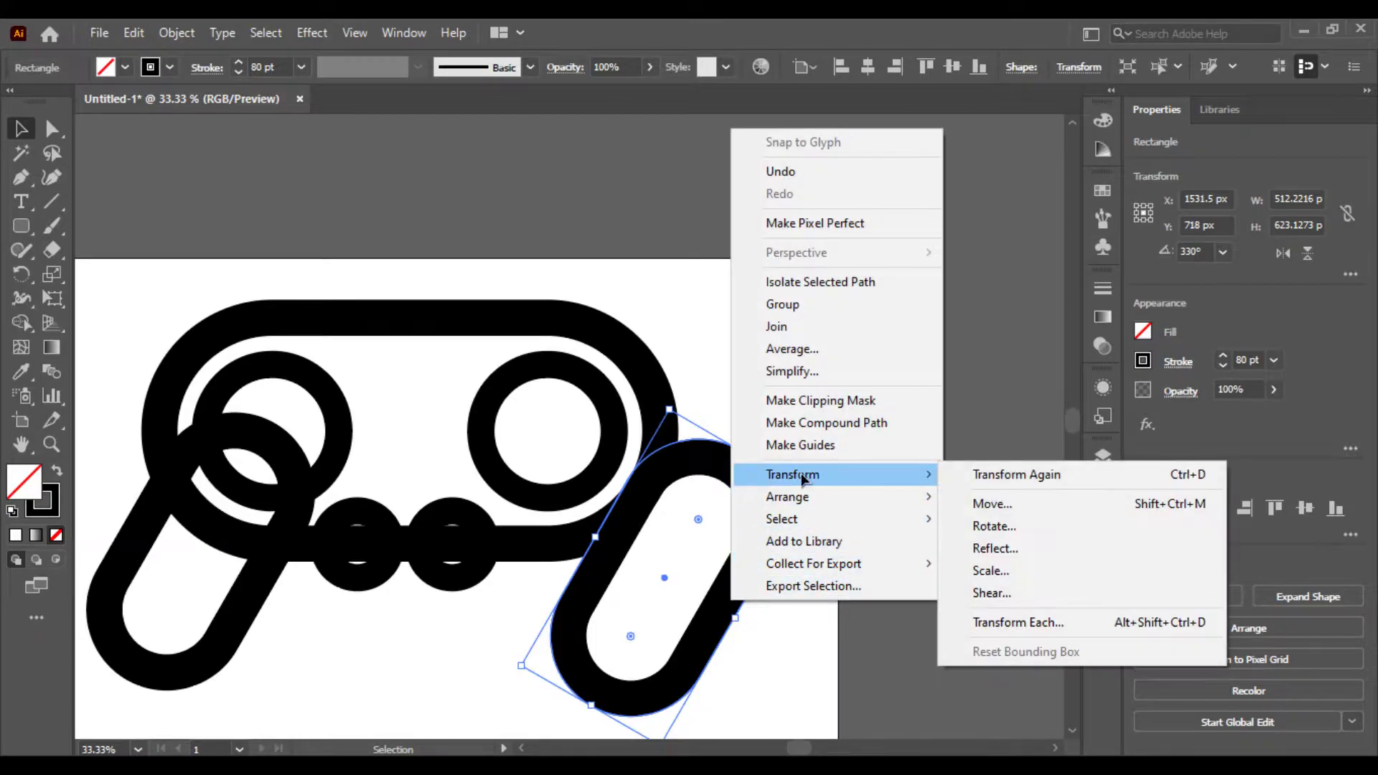
pyautogui.click(996, 547)
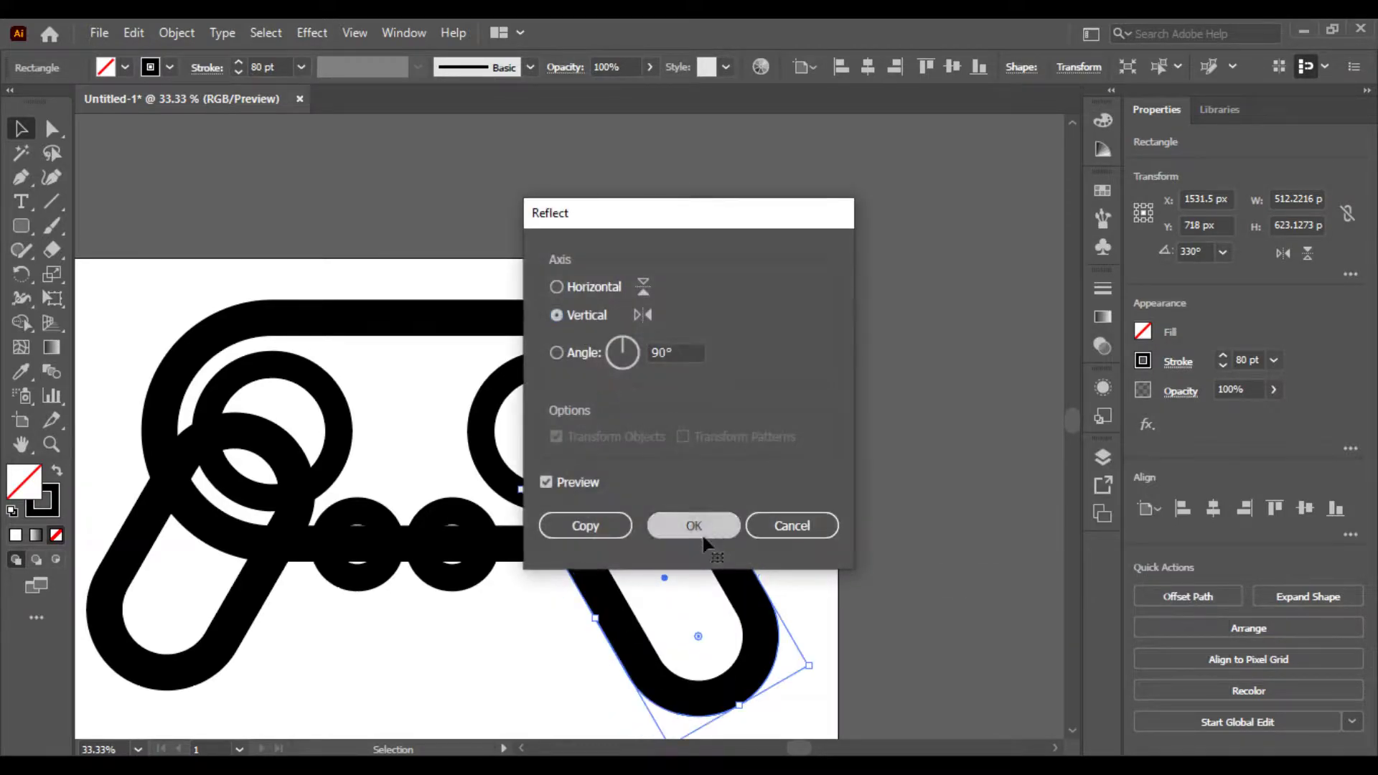
pyautogui.click(700, 524)
pyautogui.moveTo(739, 590)
pyautogui.mouseDown()
pyautogui.moveTo(678, 544)
pyautogui.moveTo(639, 609)
pyautogui.mouseUp()
pyautogui.click(793, 494)
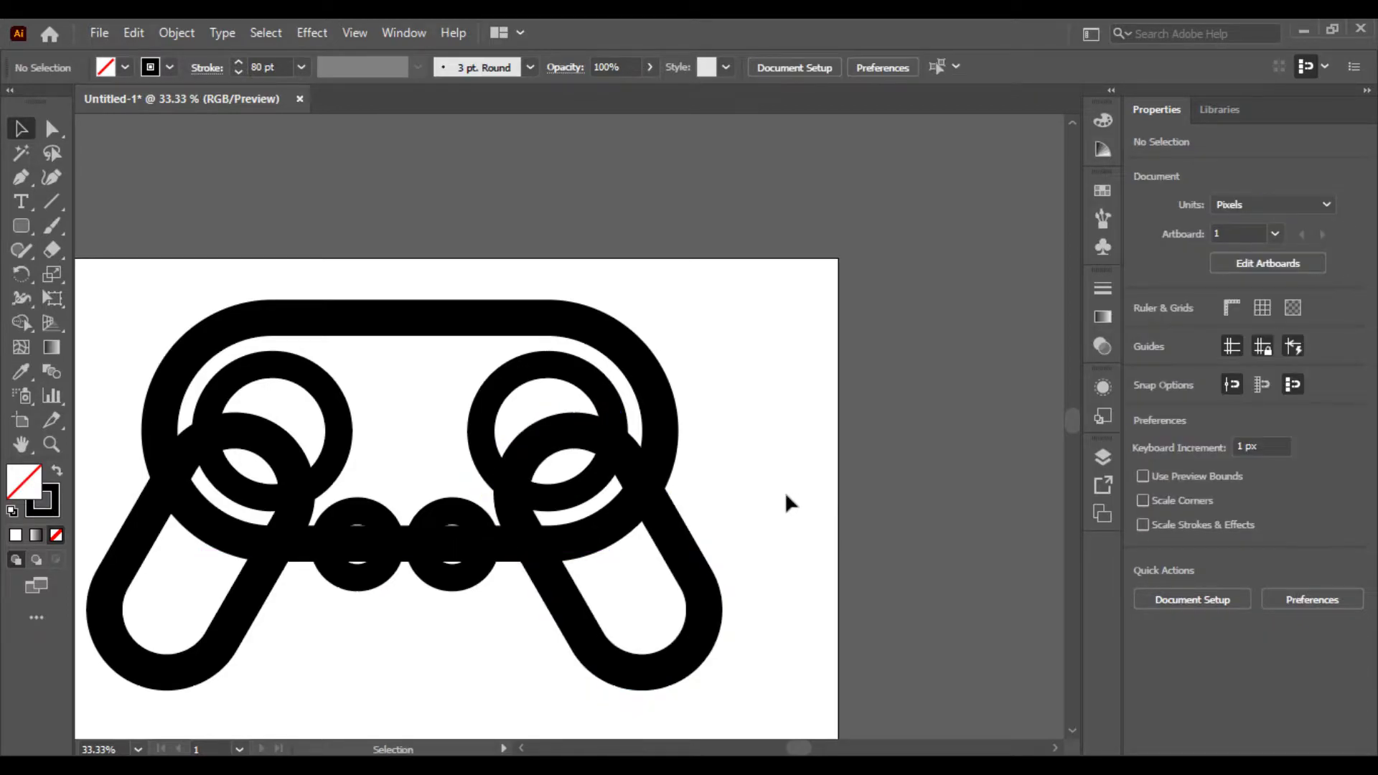
# - Nudge the right handle pill a few pixels down and right so it mirrors the left grip
pyautogui.hotkey('ctrl', '+')
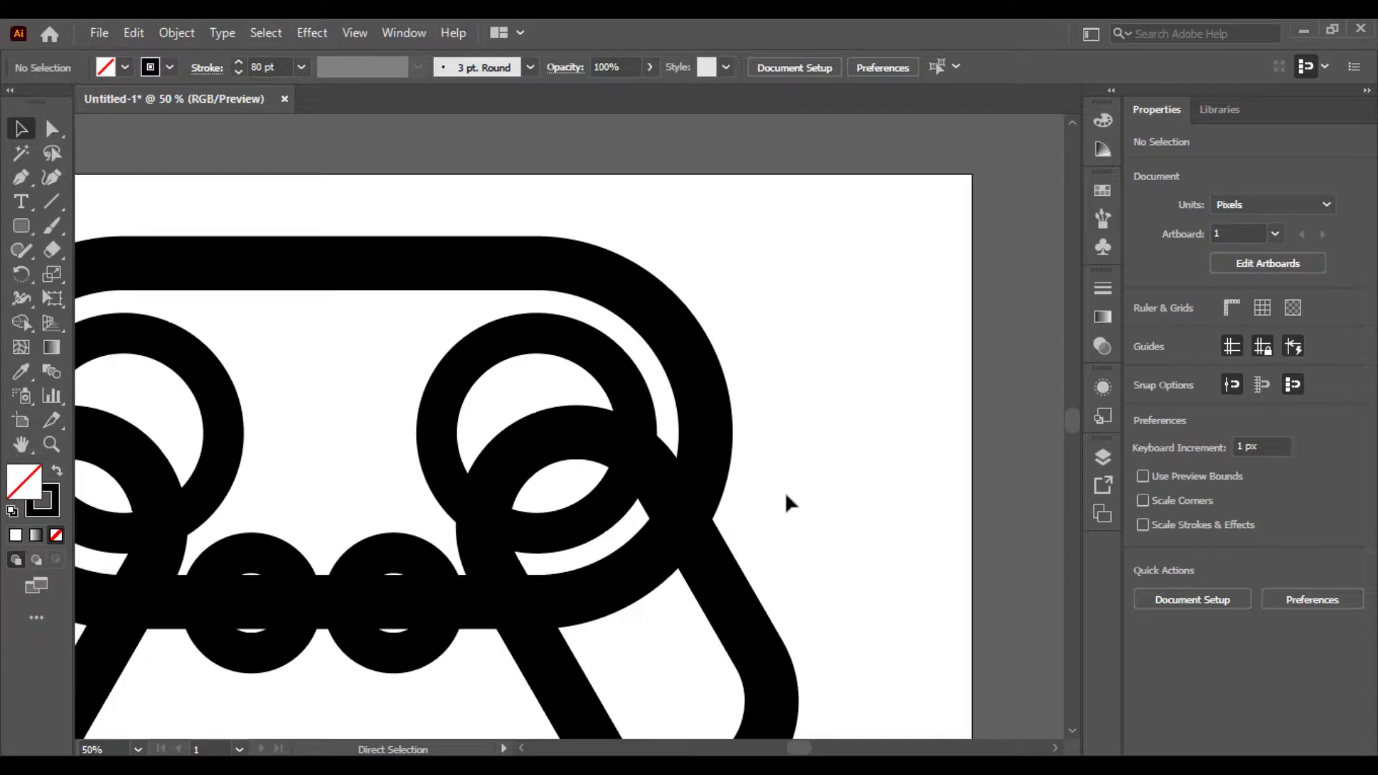
pyautogui.moveTo(676, 524); pyautogui.dragTo(682, 532)
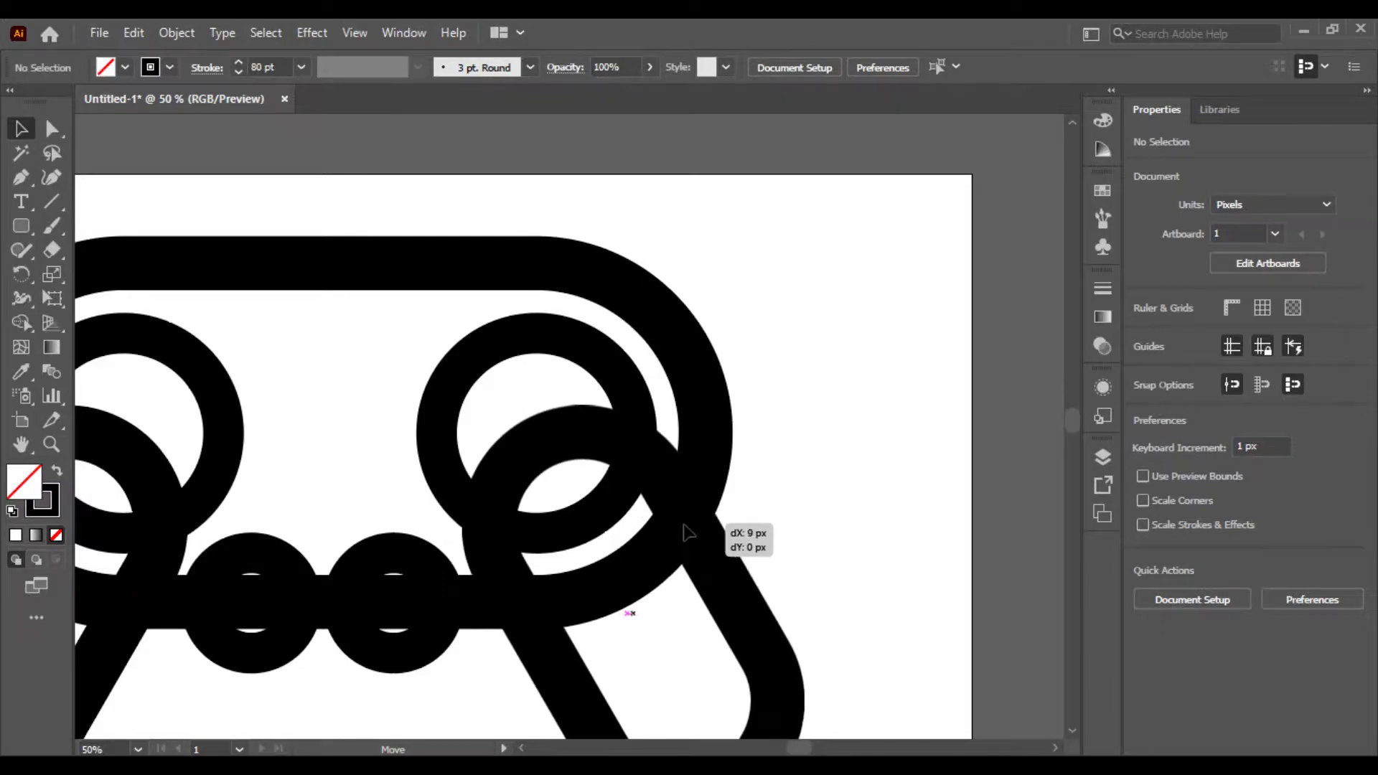
pyautogui.moveTo(684, 533); pyautogui.dragTo(680, 531)
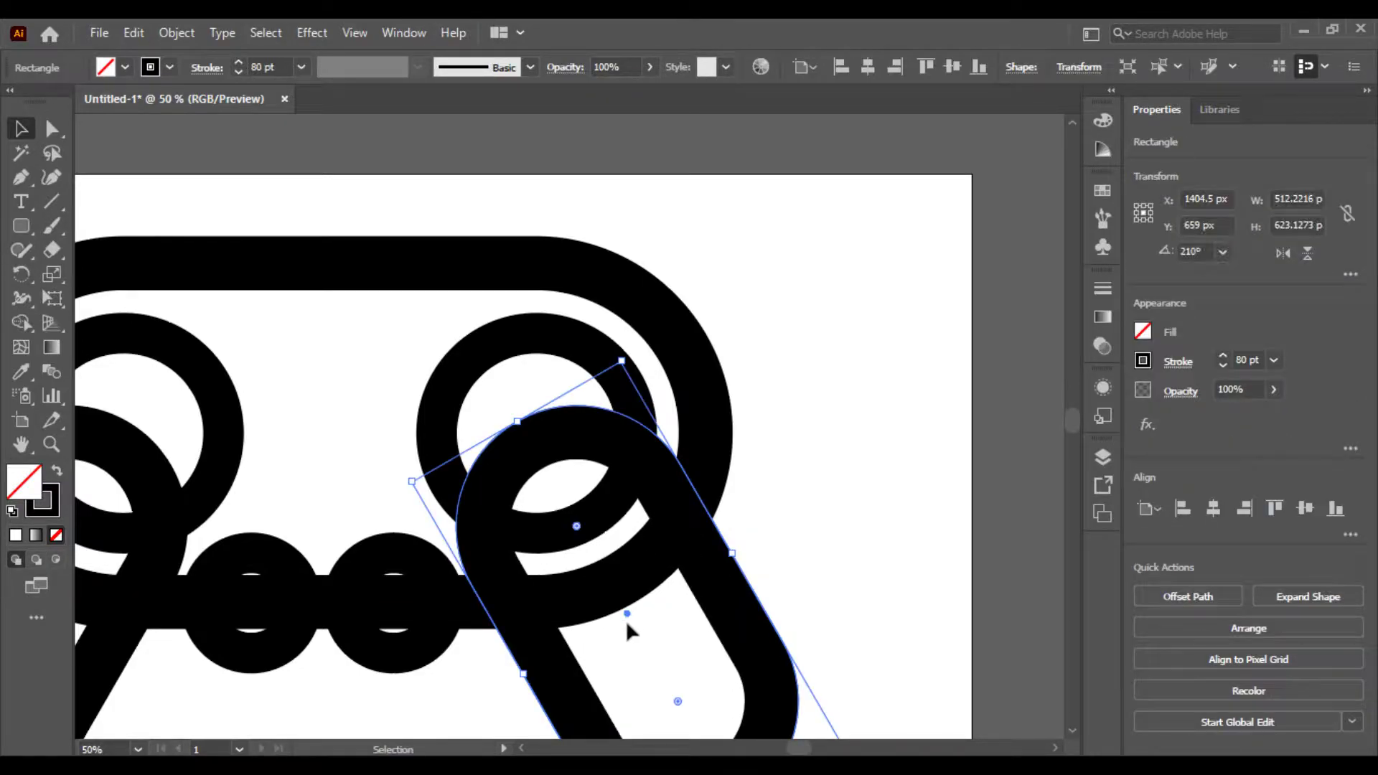
pyautogui.click(836, 535)
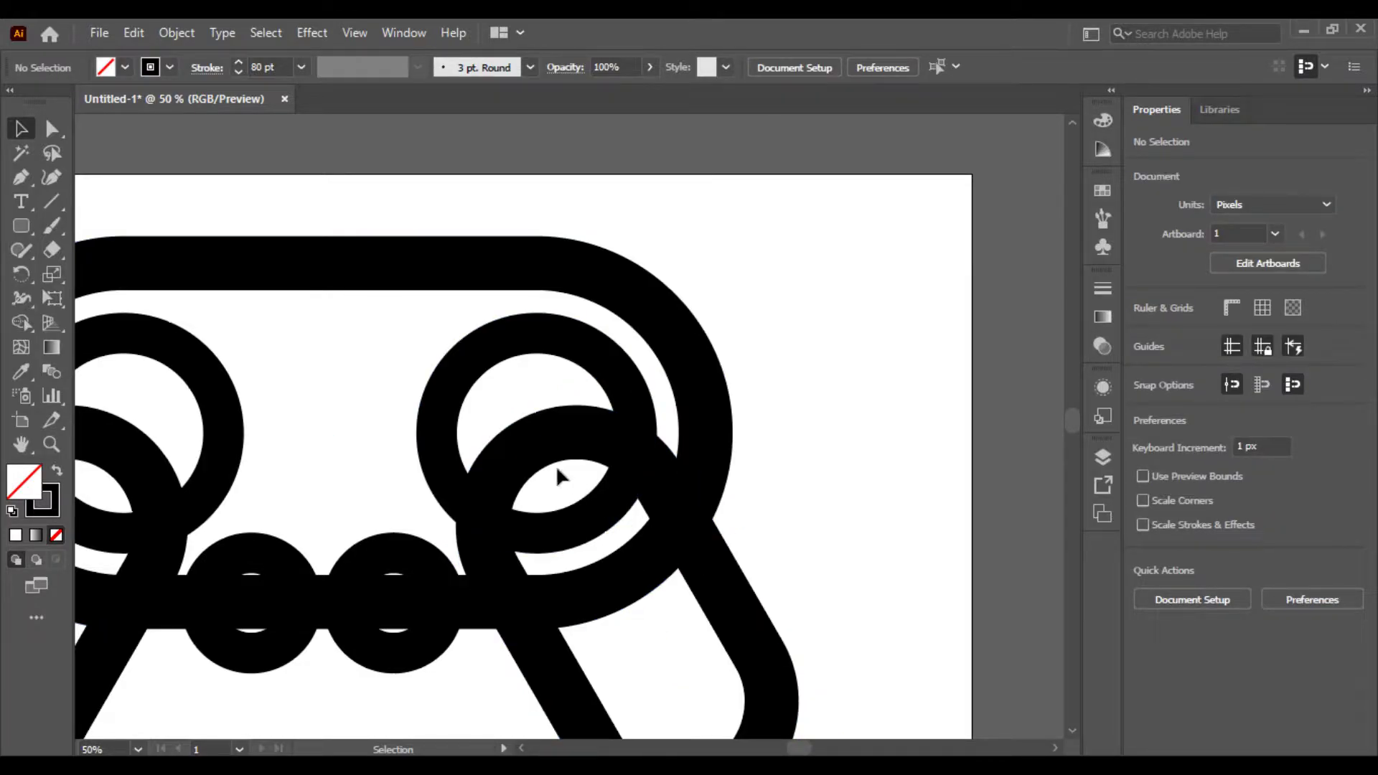
pyautogui.moveTo(534, 465); pyautogui.dragTo(538, 469)
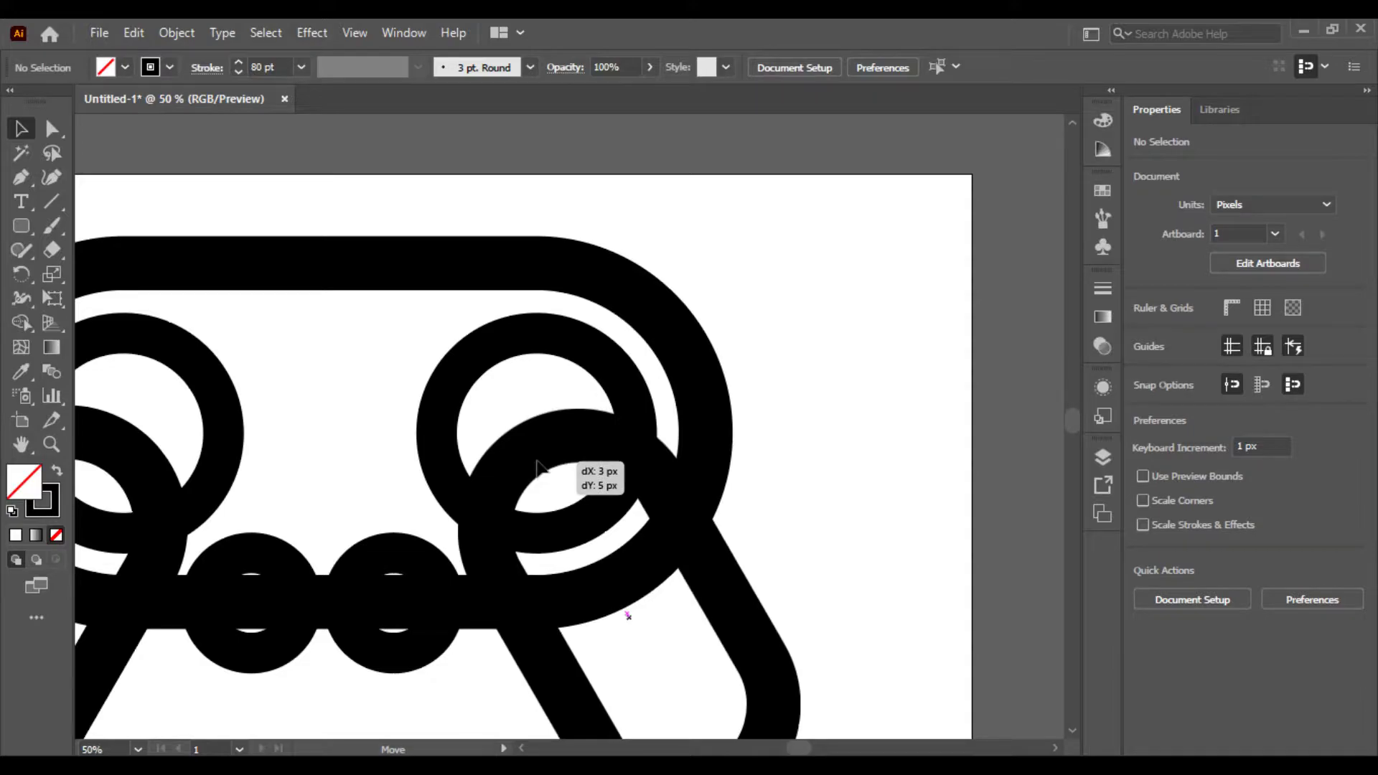
pyautogui.moveTo(538, 469); pyautogui.dragTo(540, 470)
pyautogui.click(797, 465)
pyautogui.hotkey('ctrl', '-')
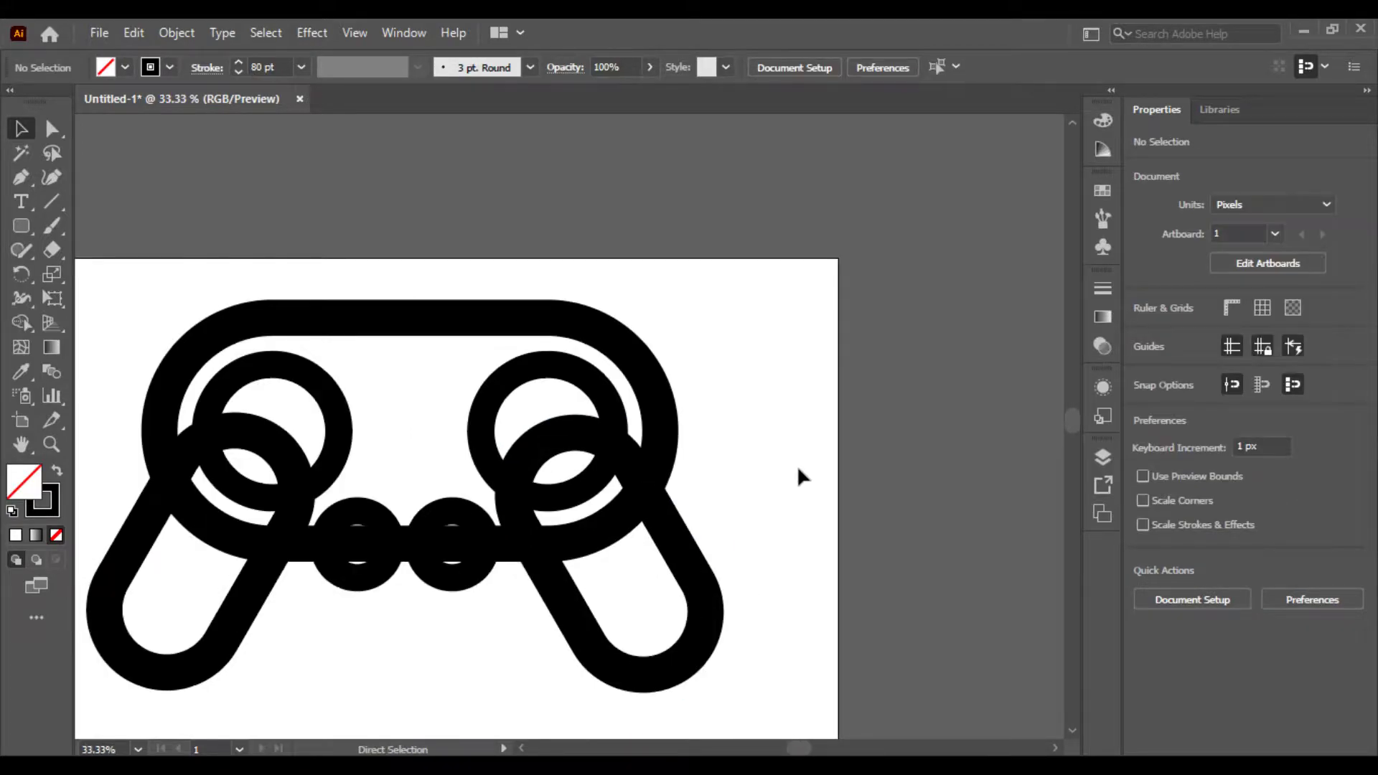
pyautogui.moveTo(125, 295); pyautogui.dragTo(729, 575)
pyautogui.click(795, 467)
# - Expand the appearance of all controller shapes so their strokes become filled outlines
pyautogui.moveTo(772, 366); pyautogui.dragTo(175, 694)
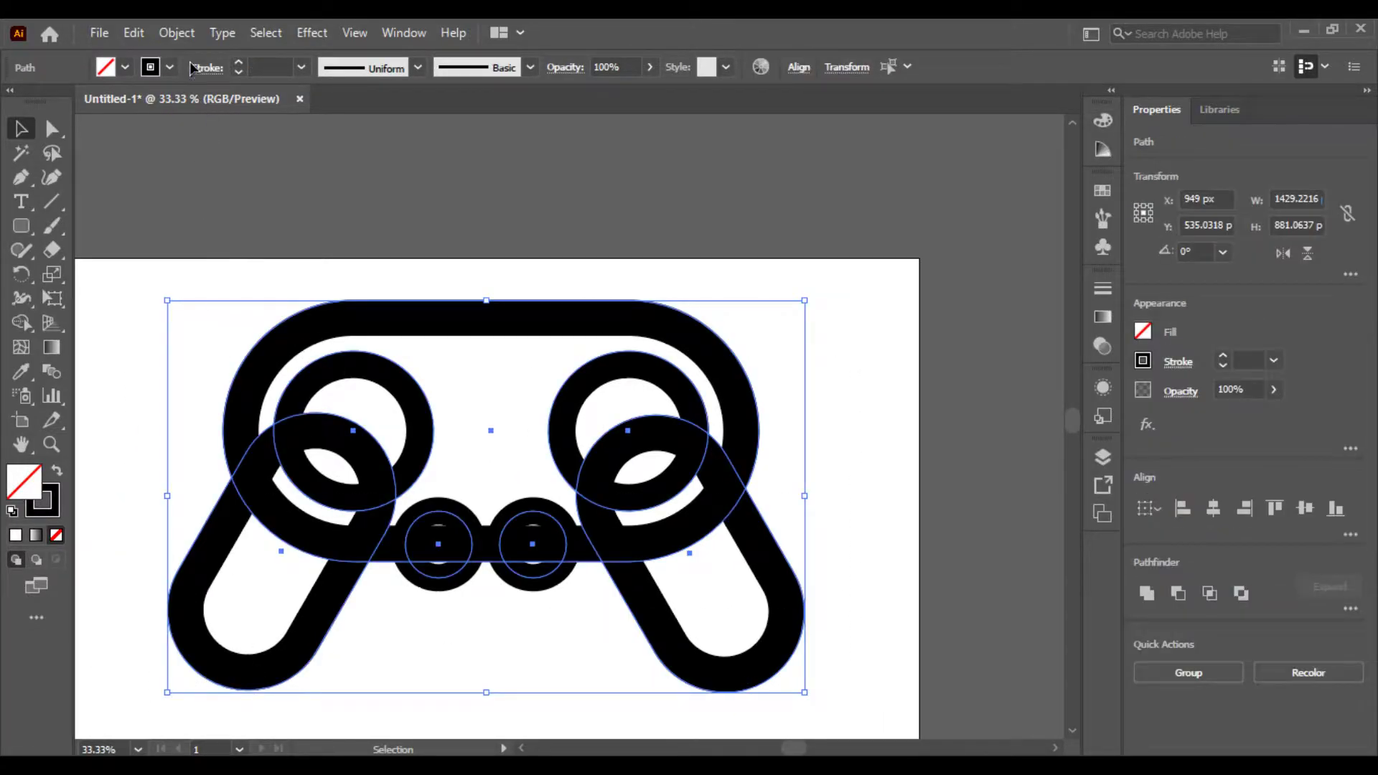
pyautogui.click(177, 33)
pyautogui.click(287, 283)
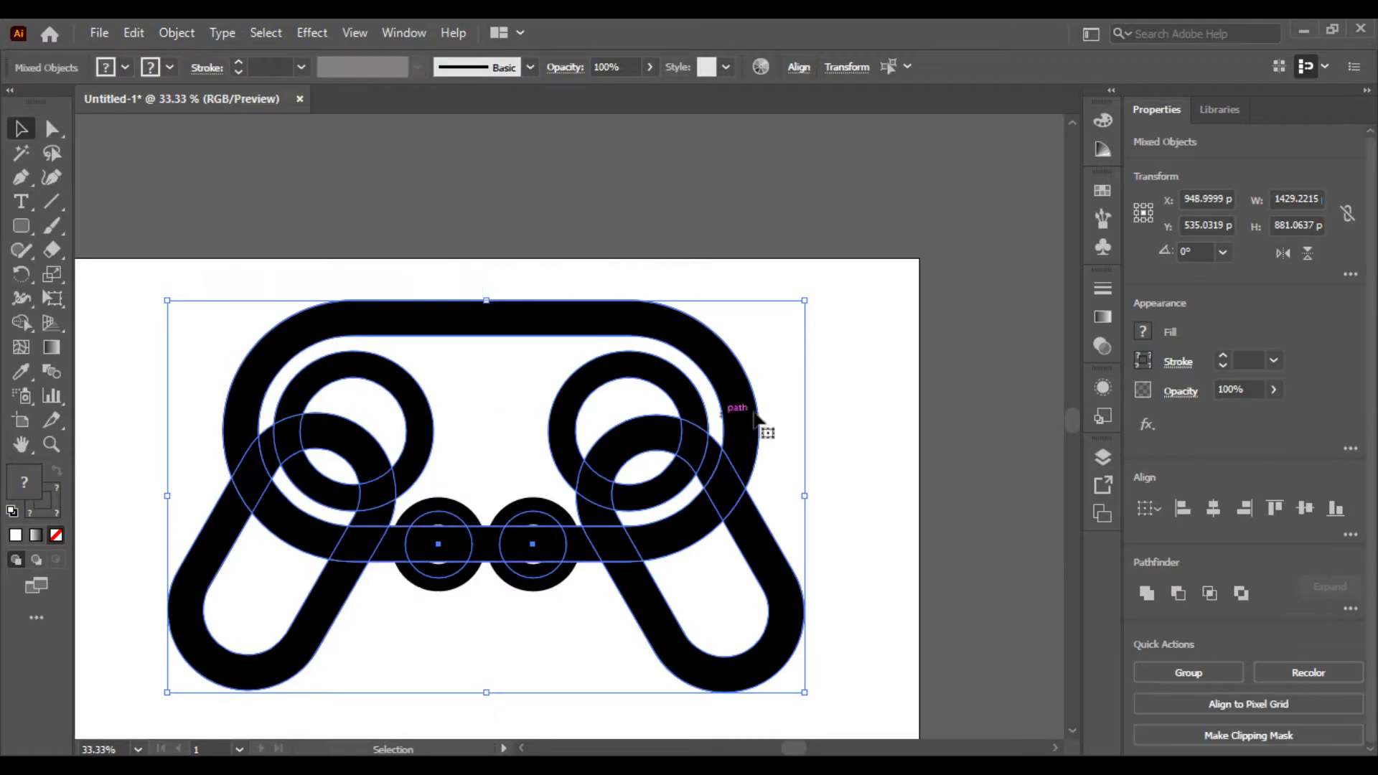
pyautogui.click(895, 410)
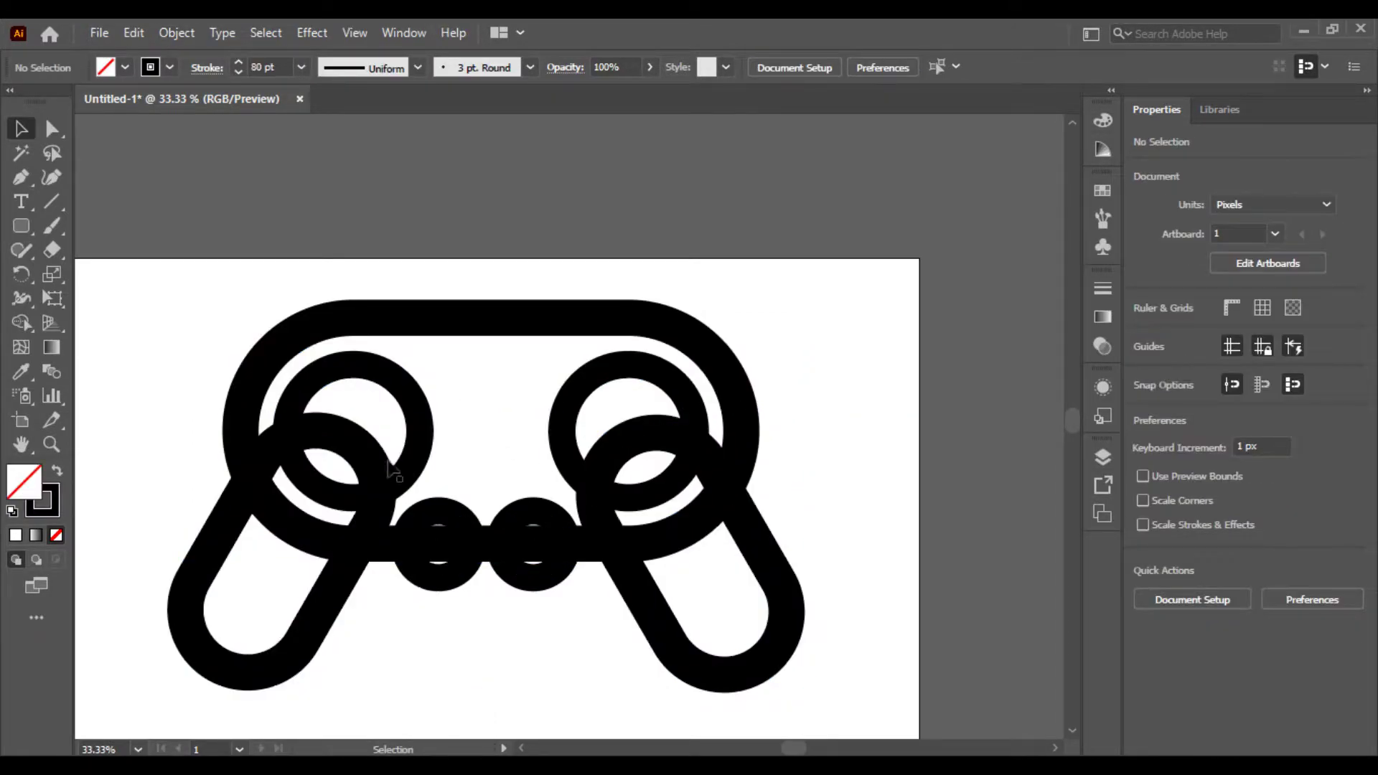
pyautogui.moveTo(430, 593); pyautogui.dragTo(451, 596)
# - Merge the outer band with the left grip region using Shape Builder, undoing a stray button merge
pyautogui.moveTo(160, 289); pyautogui.dragTo(866, 669)
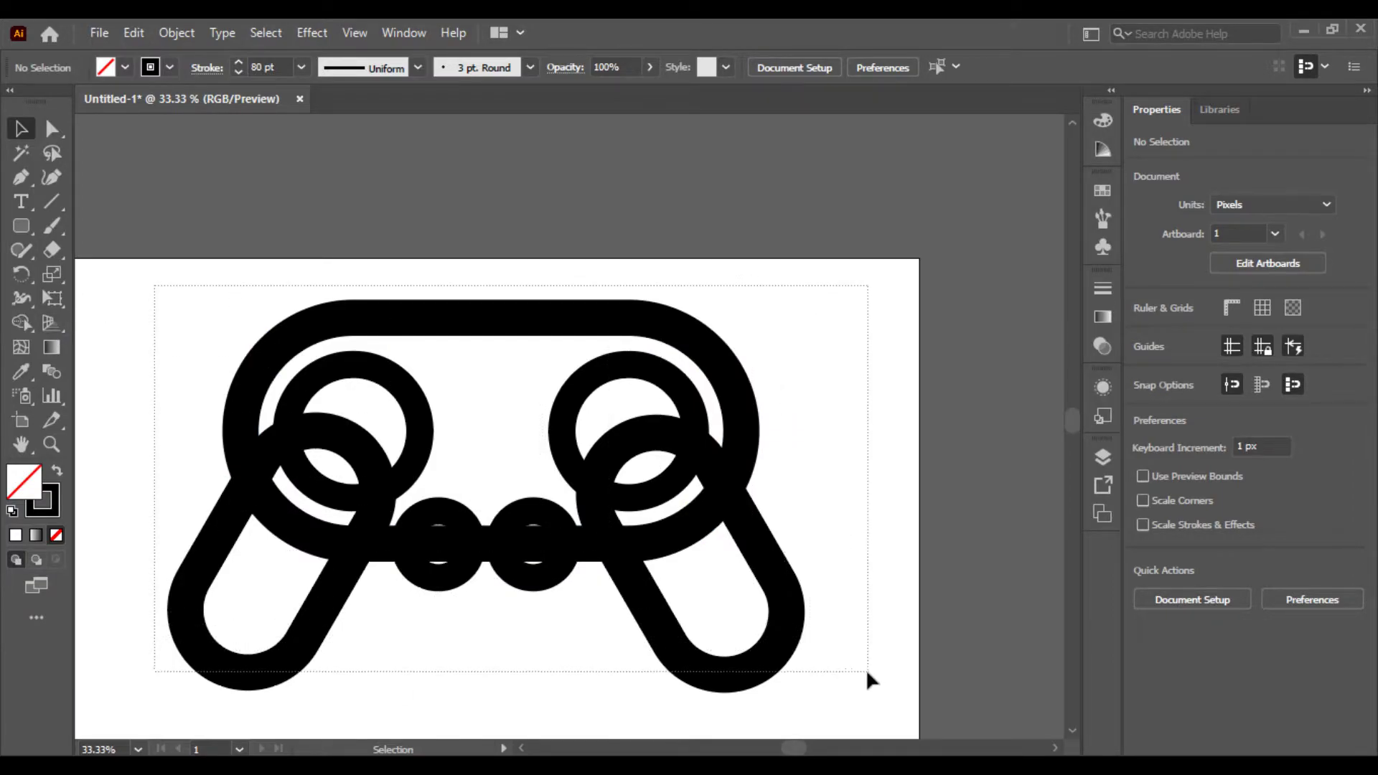
pyautogui.click(21, 322)
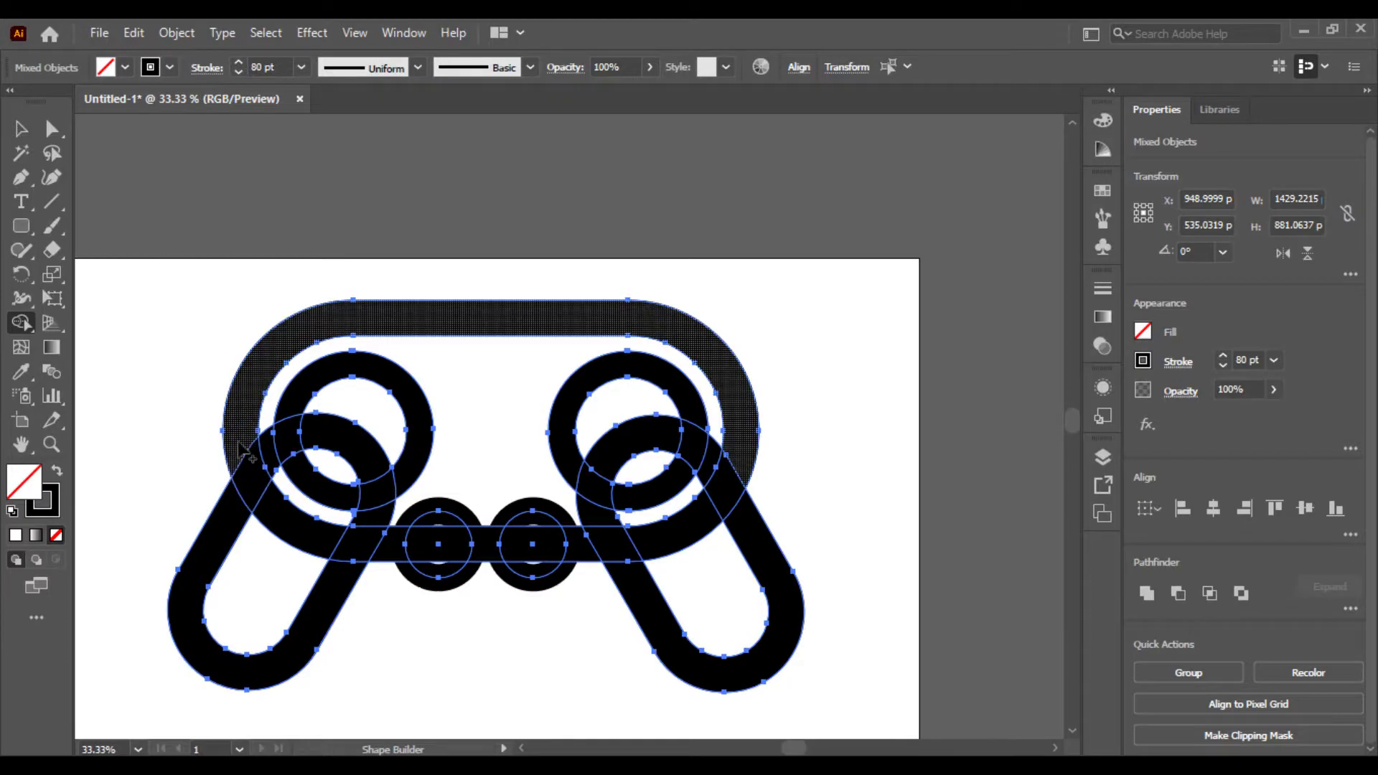
pyautogui.moveTo(243, 450)
pyautogui.mouseDown()
pyautogui.moveTo(291, 519)
pyautogui.moveTo(381, 548)
pyautogui.mouseUp()
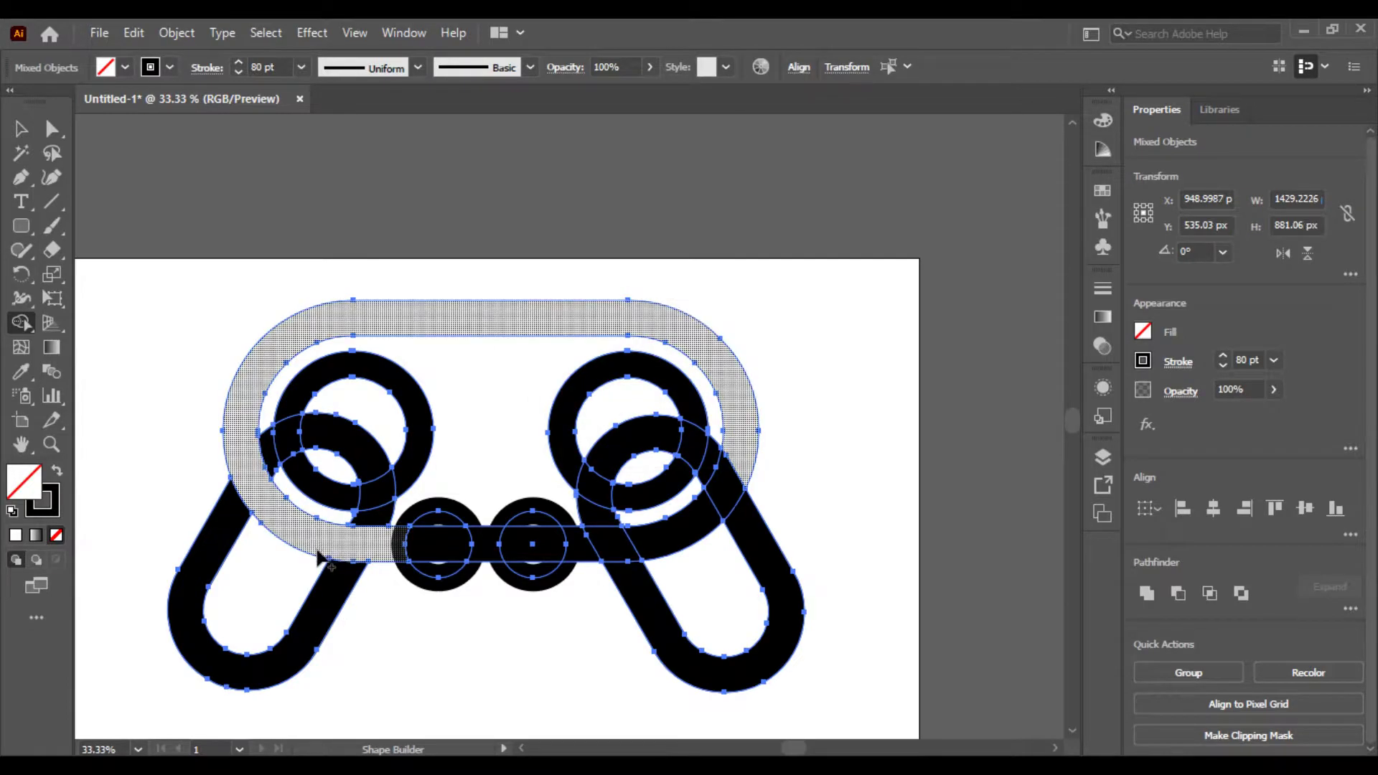
pyautogui.moveTo(321, 537); pyautogui.dragTo(308, 548)
pyautogui.hotkey('ctrl', '+')
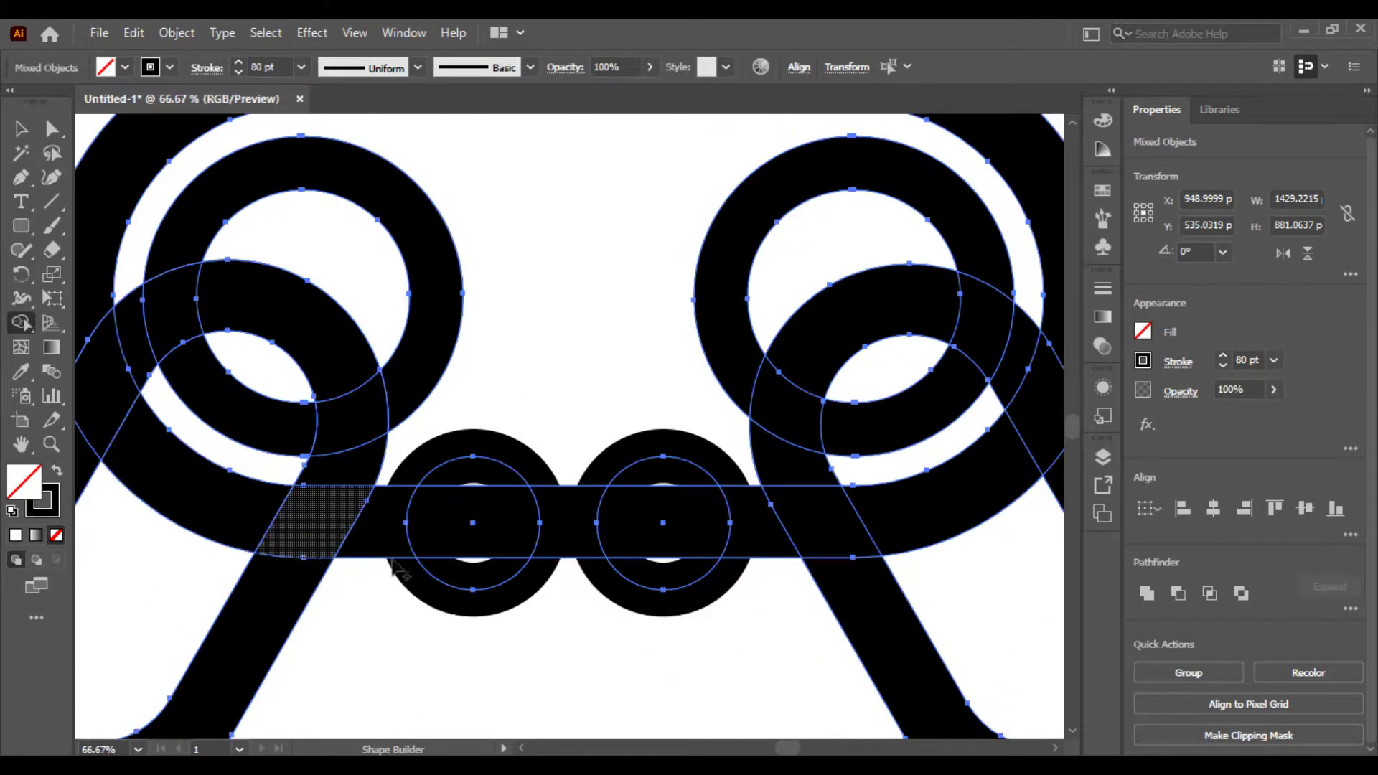
pyautogui.click(470, 534)
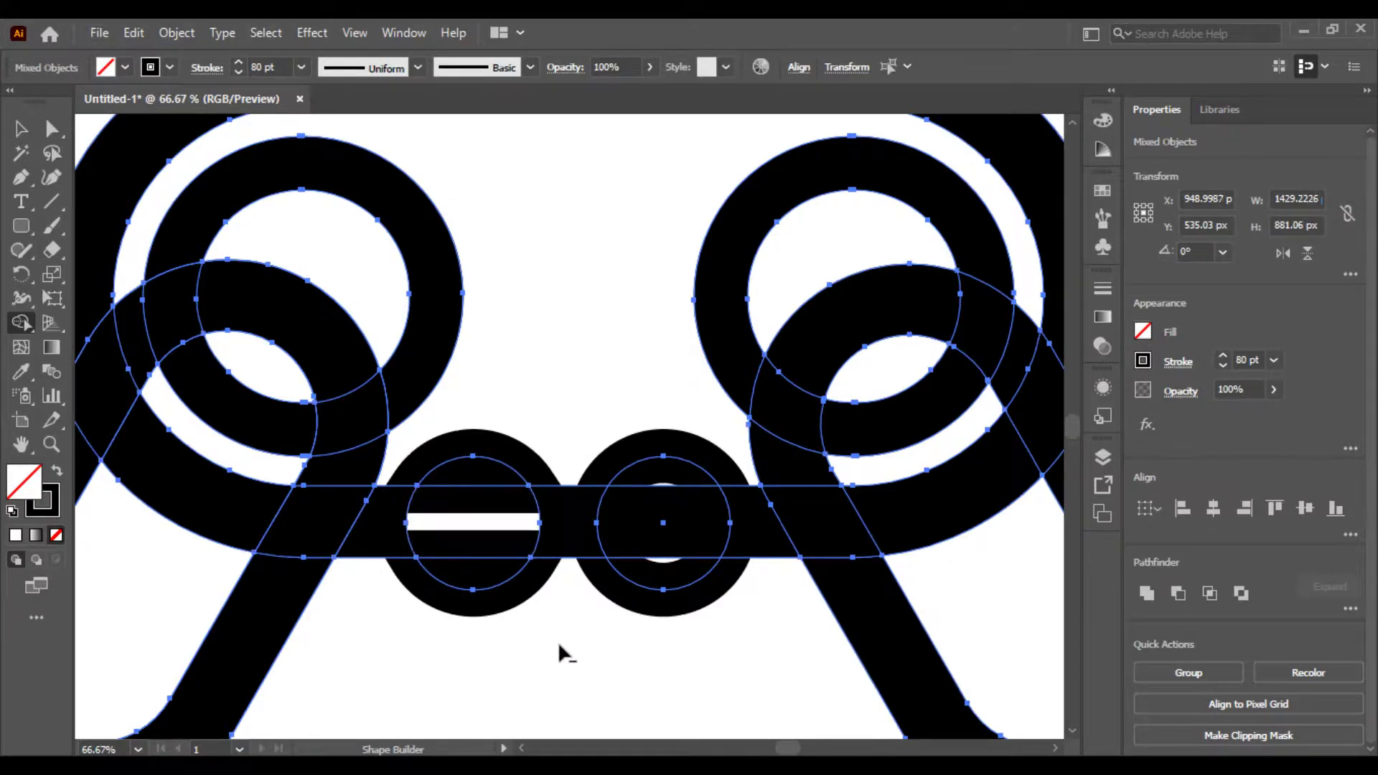
pyautogui.hotkey('ctrl', 'z')
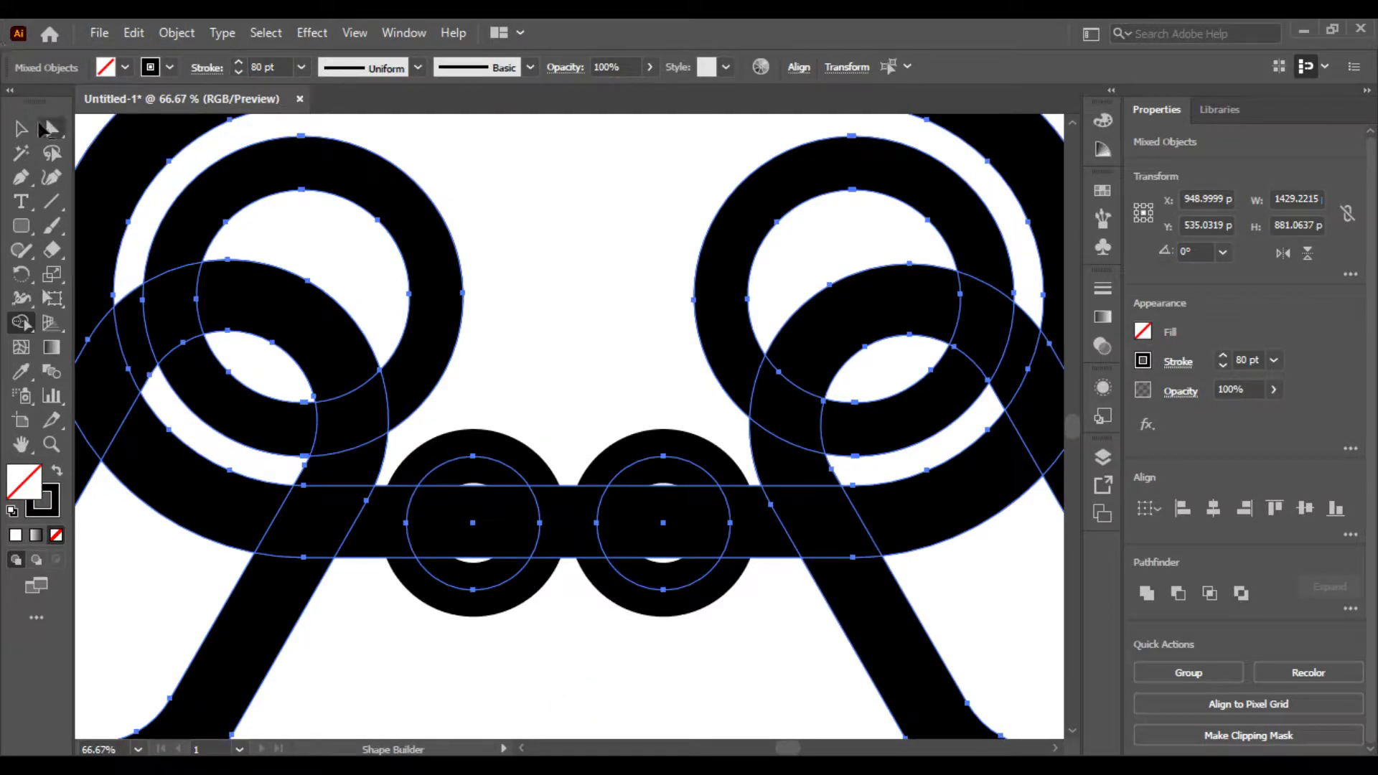
# - Expand the two small button circles' 60 pt strokes into filled rings and fit the artboard in view
pyautogui.click(20, 127)
pyautogui.moveTo(392, 648); pyautogui.dragTo(684, 448)
pyautogui.click(664, 719)
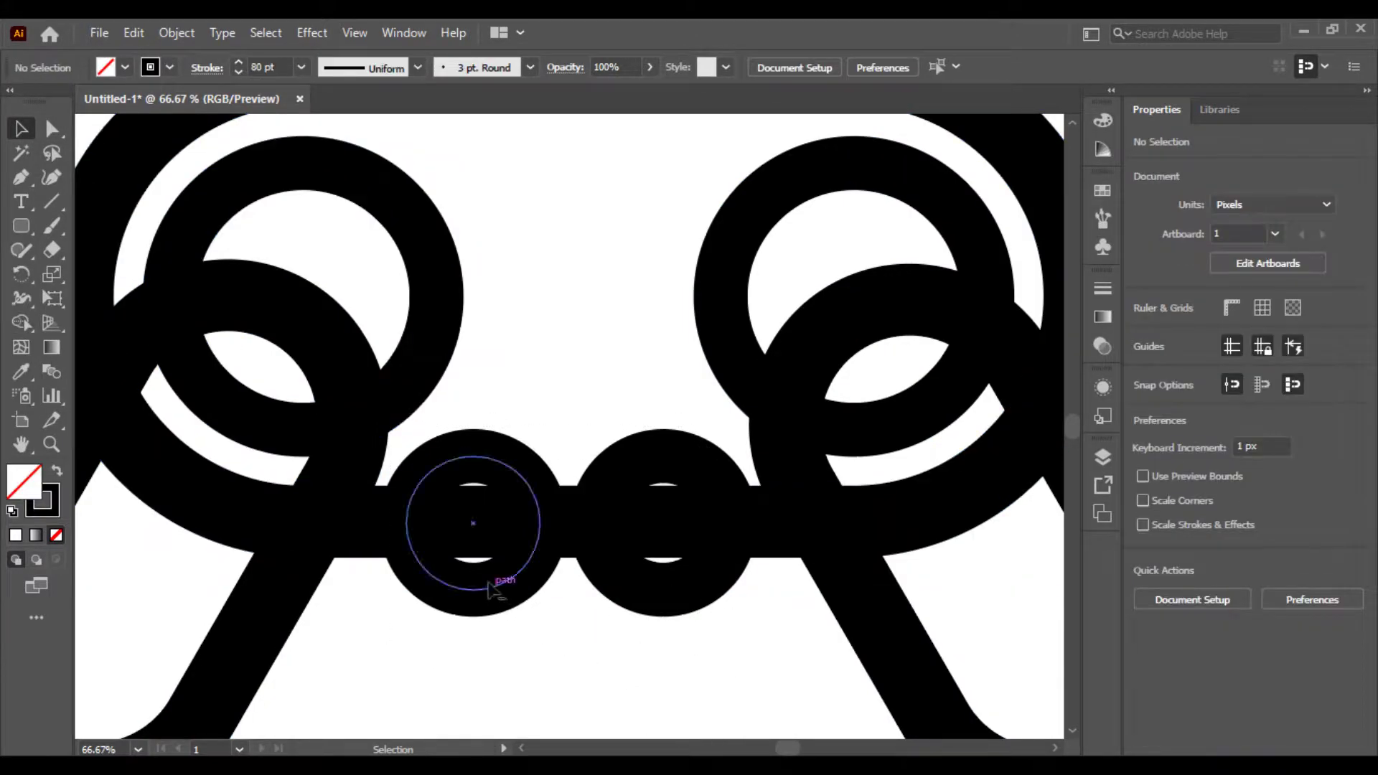
pyautogui.click(491, 587)
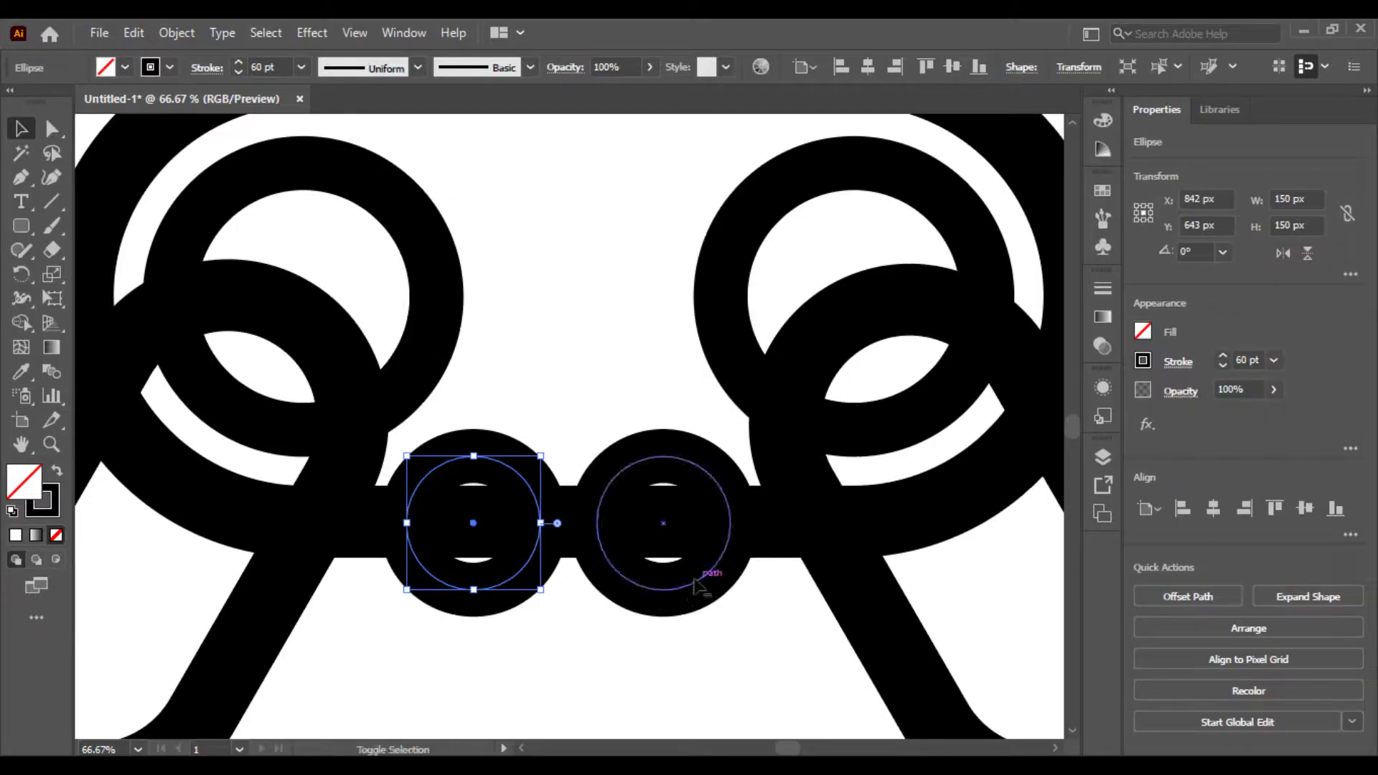
pyautogui.keyDown('shift'); pyautogui.click(696, 585); pyautogui.keyUp('shift')
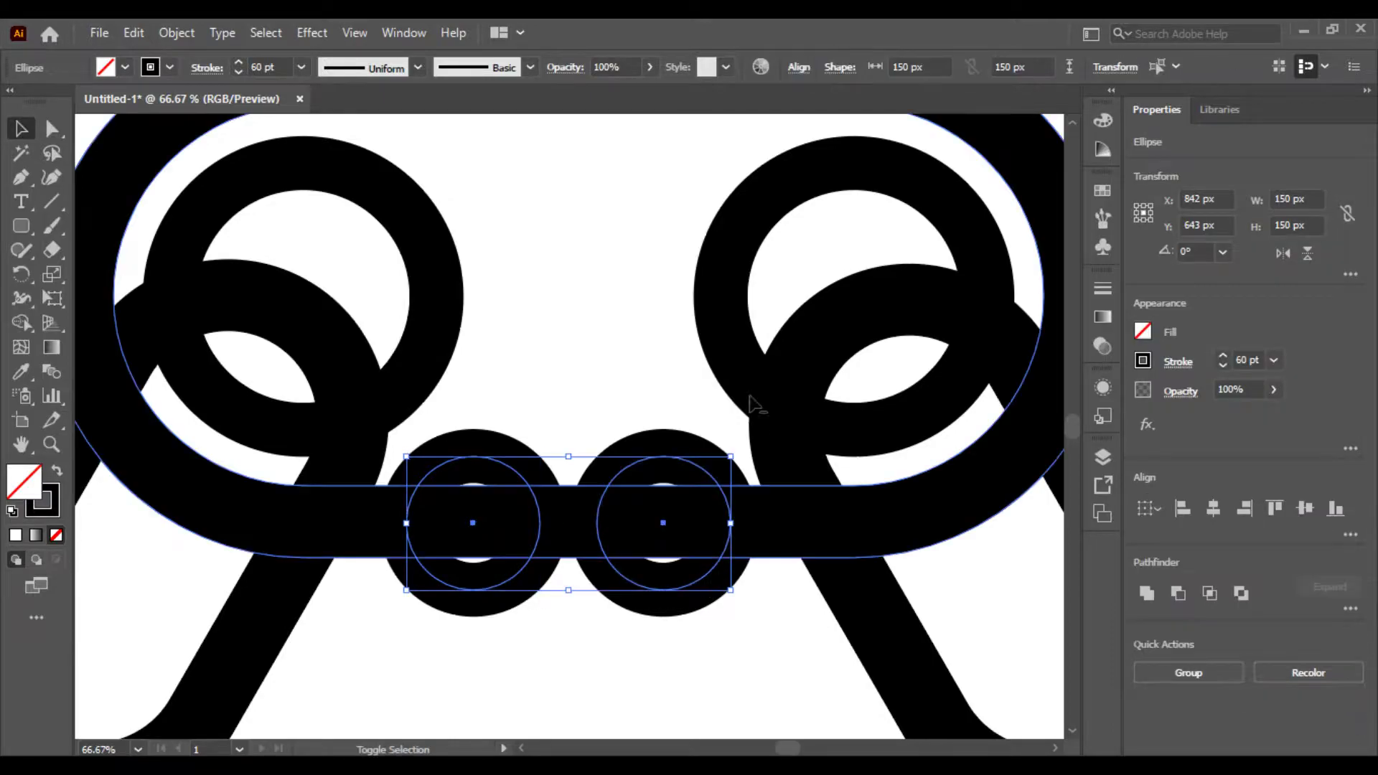
pyautogui.click(175, 32)
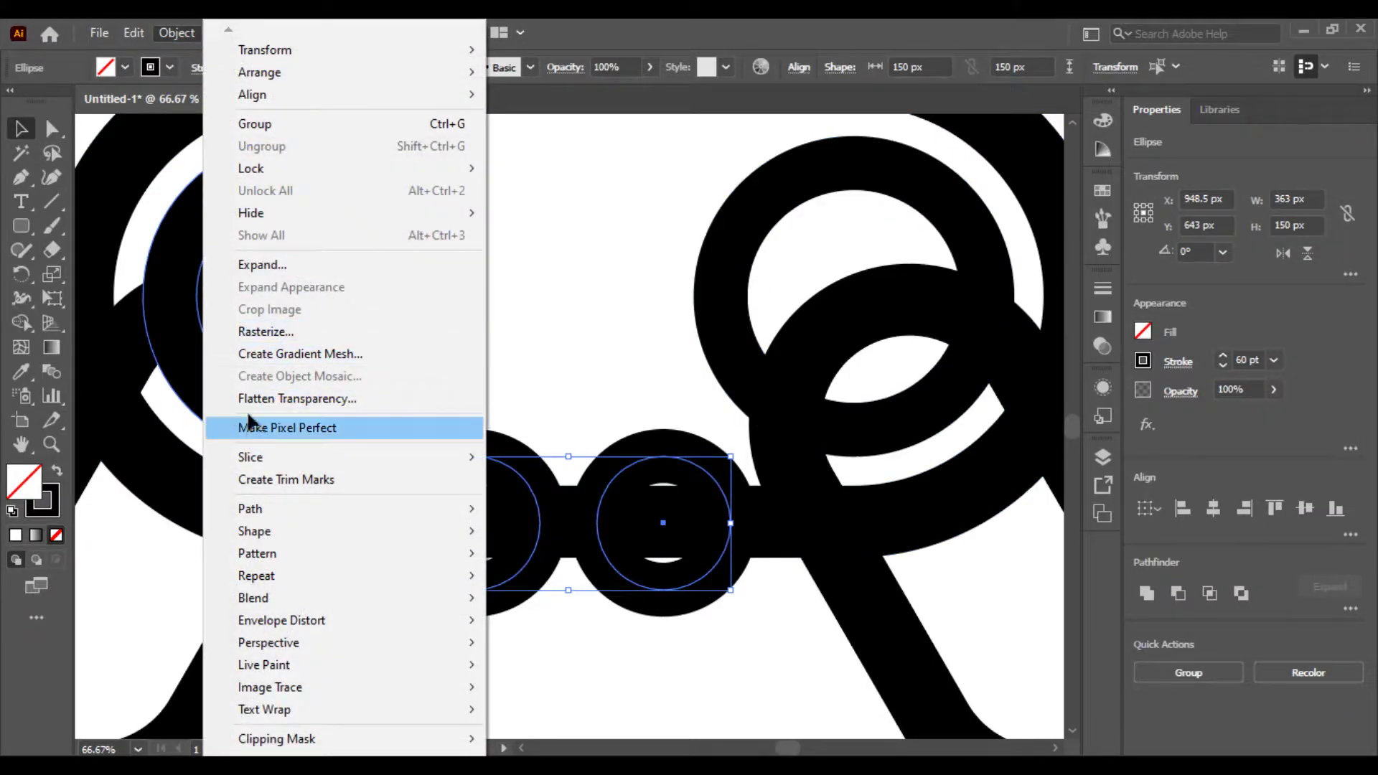
pyautogui.click(260, 266)
pyautogui.click(631, 511)
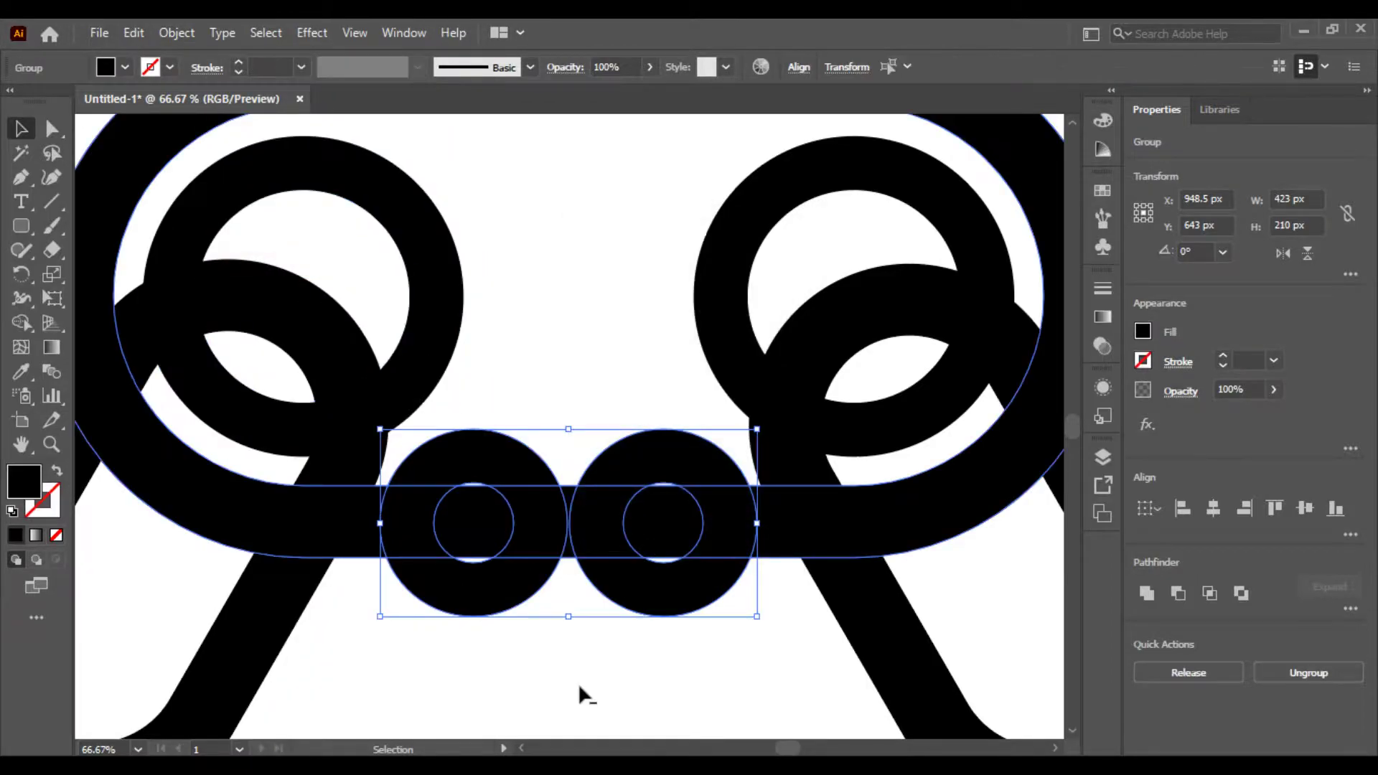
pyautogui.click(503, 674)
pyautogui.hotkey('ctrl', '0')
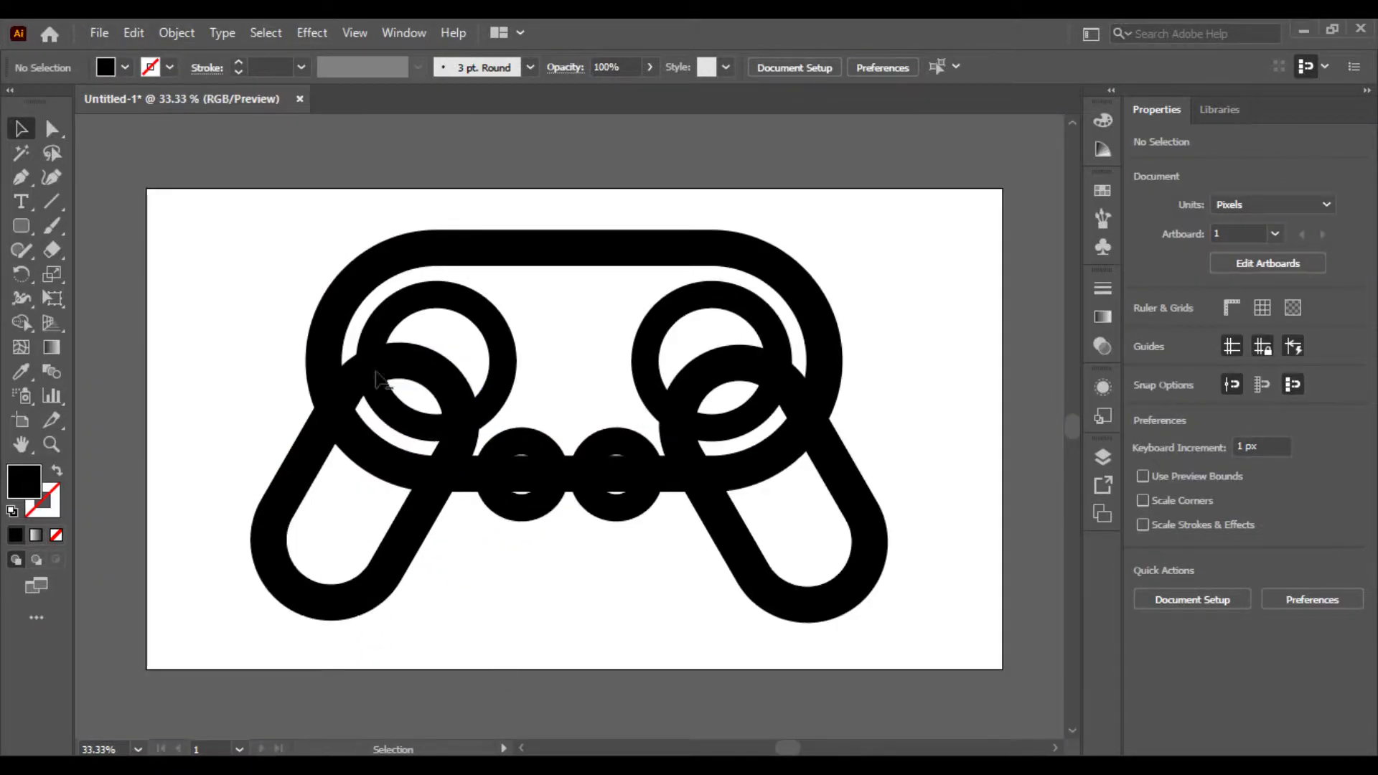
# - Use Shape Builder to clear the inner fills of both small button rings
pyautogui.moveTo(294, 229); pyautogui.dragTo(924, 623)
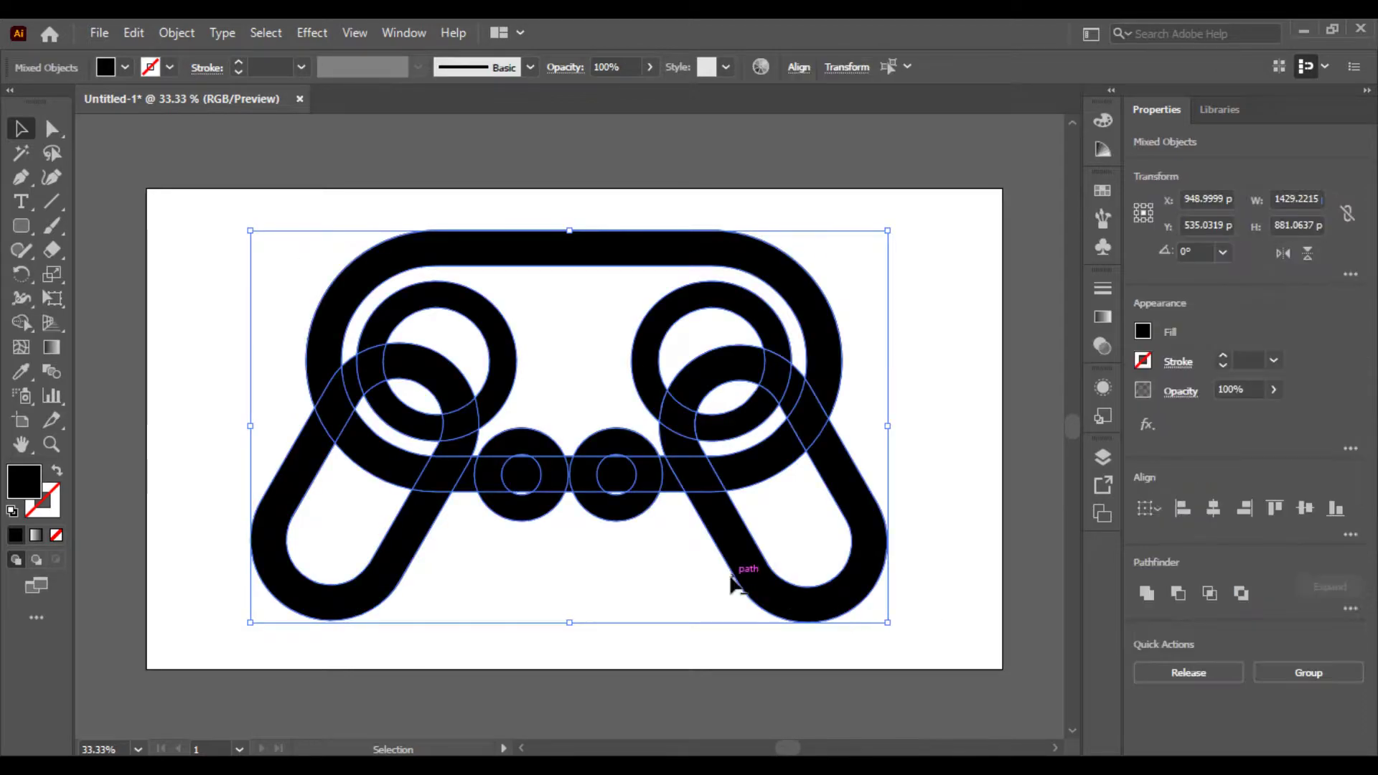
pyautogui.hotkey('ctrl', '+')
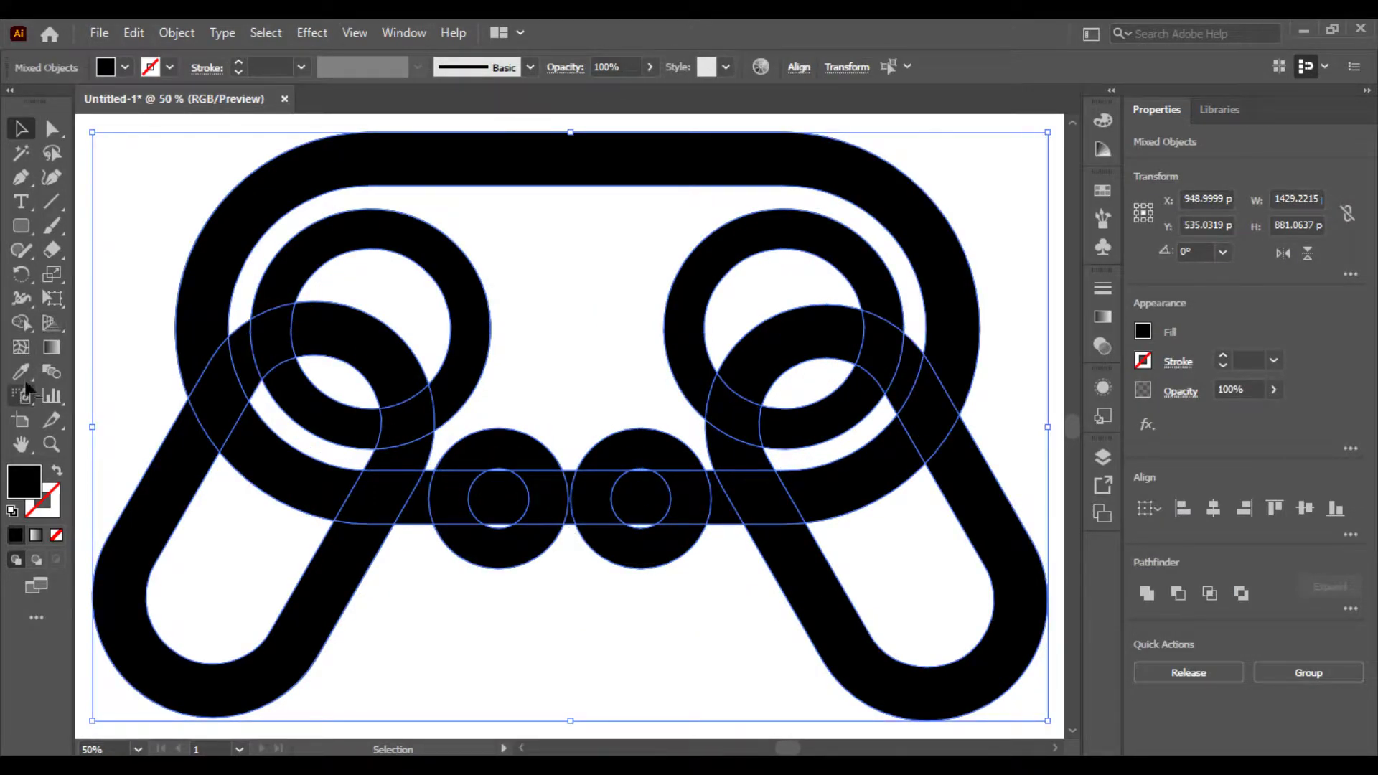
pyautogui.click(22, 322)
pyautogui.keyDown('alt'); pyautogui.click(522, 510); pyautogui.keyUp('alt')
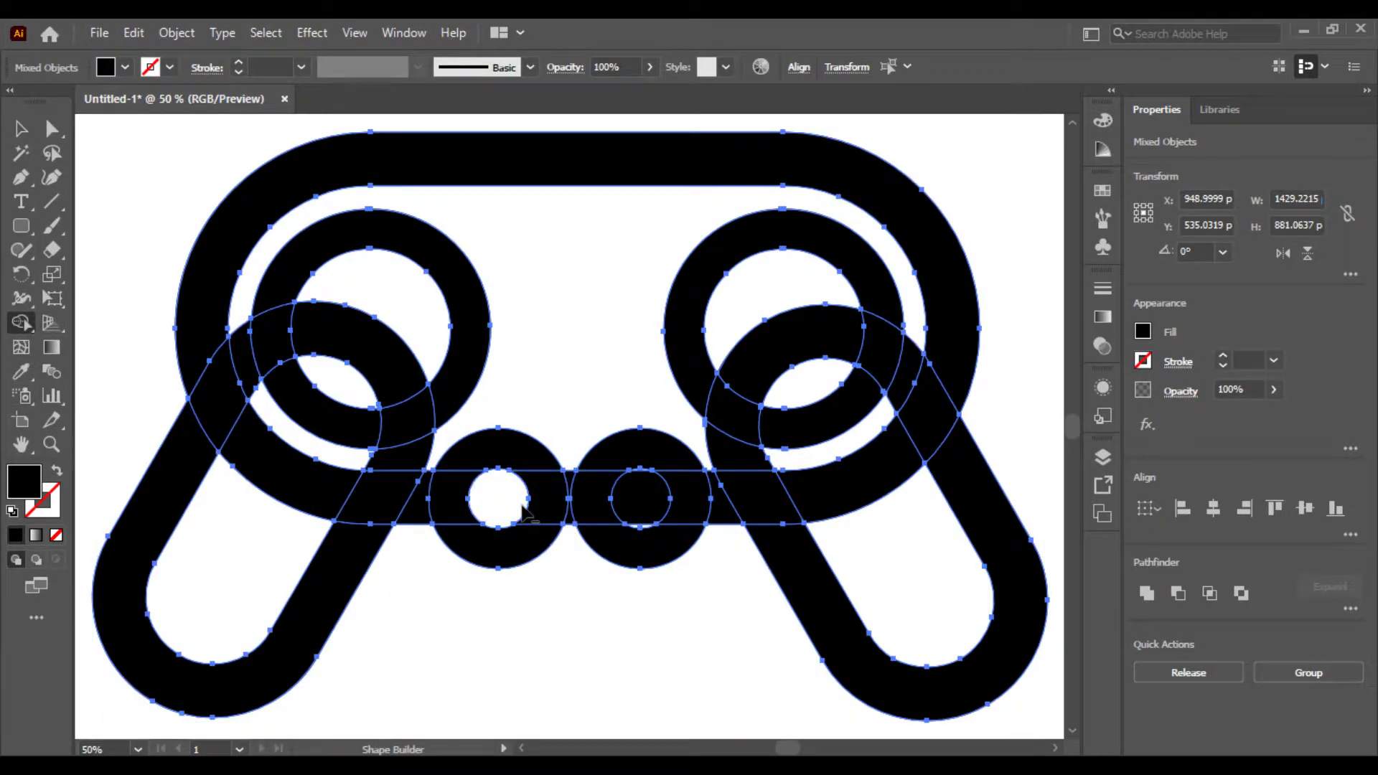
pyautogui.keyDown('alt'); pyautogui.click(632, 502); pyautogui.keyUp('alt')
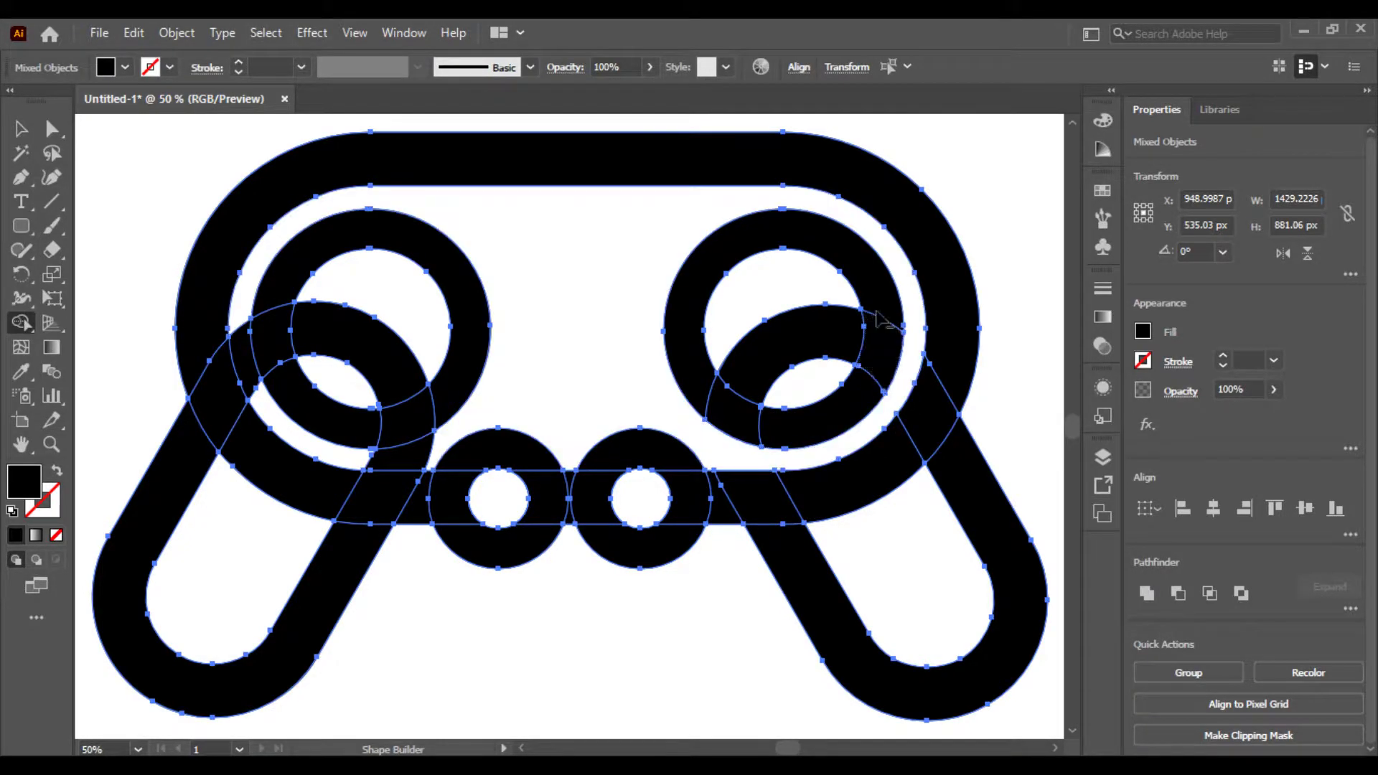
# - Merge the overlapping regions around both rings and along the lower bar, undoing the last merge
pyautogui.moveTo(876, 316); pyautogui.dragTo(854, 402)
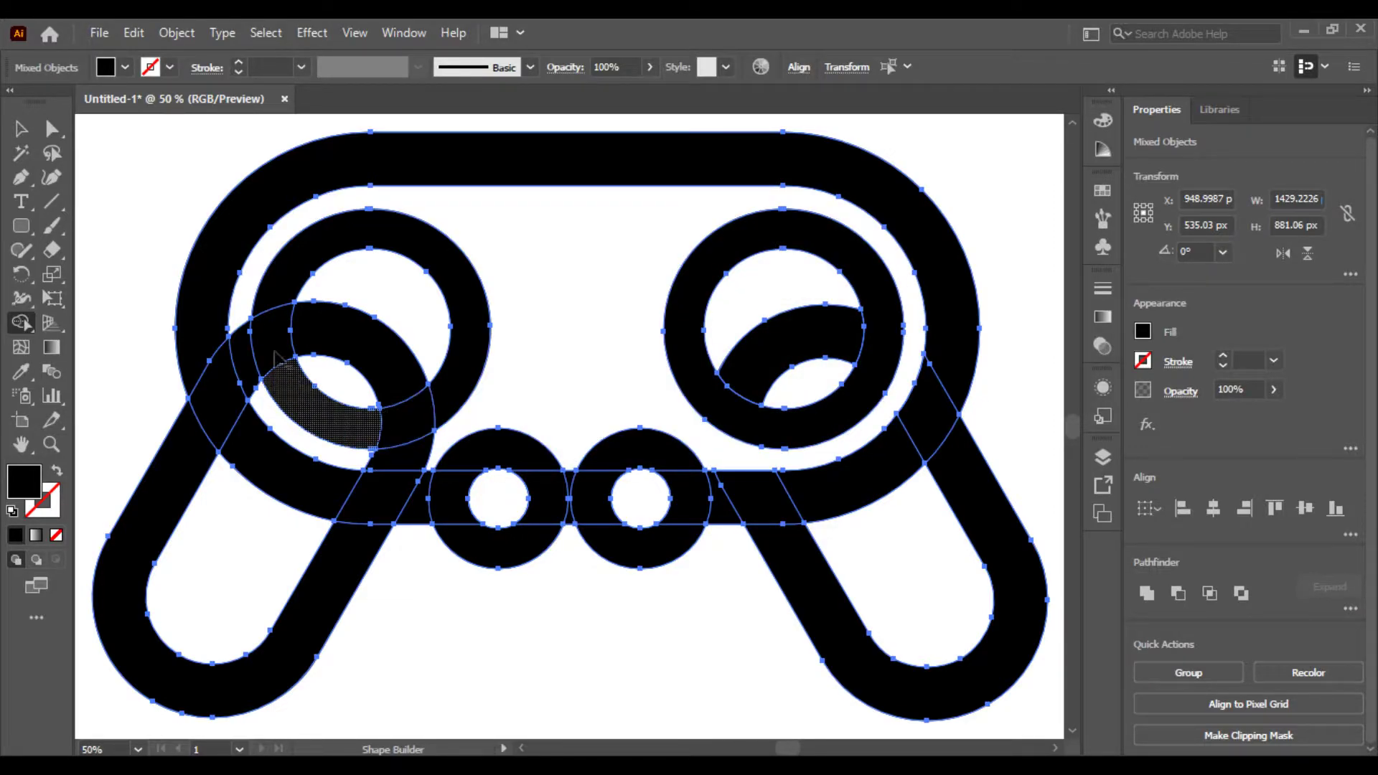
pyautogui.moveTo(277, 334)
pyautogui.mouseDown()
pyautogui.moveTo(307, 395)
pyautogui.moveTo(379, 420)
pyautogui.mouseUp()
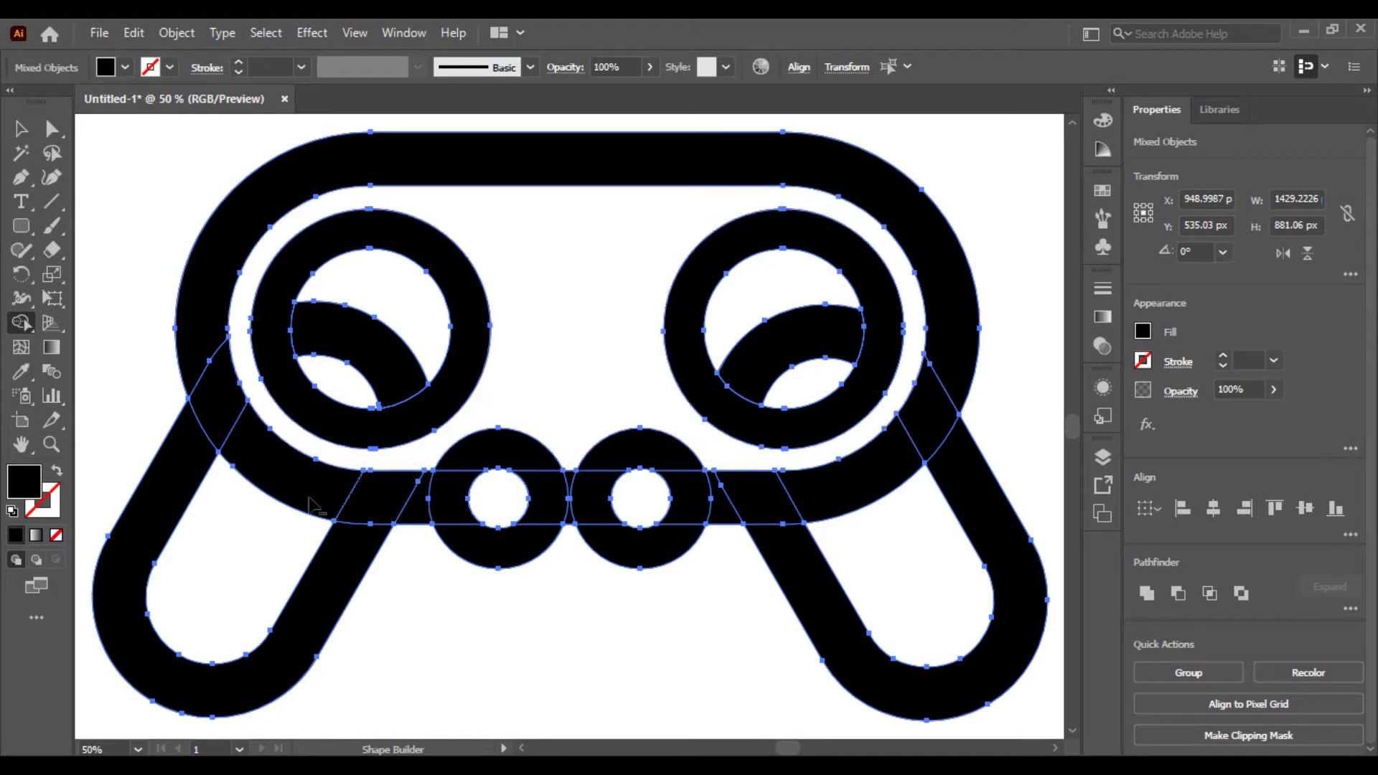
pyautogui.moveTo(319, 490)
pyautogui.mouseDown()
pyautogui.moveTo(414, 522)
pyautogui.moveTo(432, 512)
pyautogui.mouseUp()
pyautogui.moveTo(572, 507); pyautogui.dragTo(609, 511)
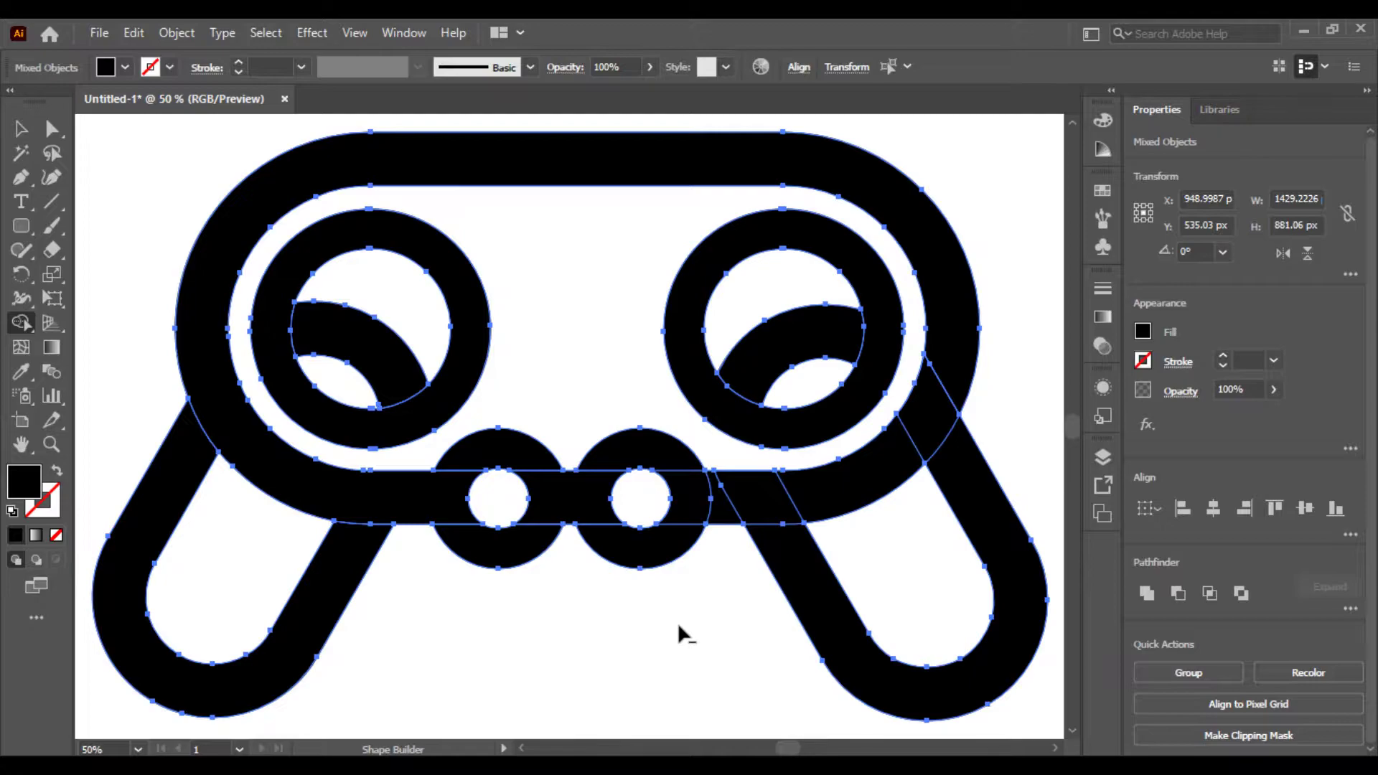
pyautogui.hotkey('ctrl', 'z')
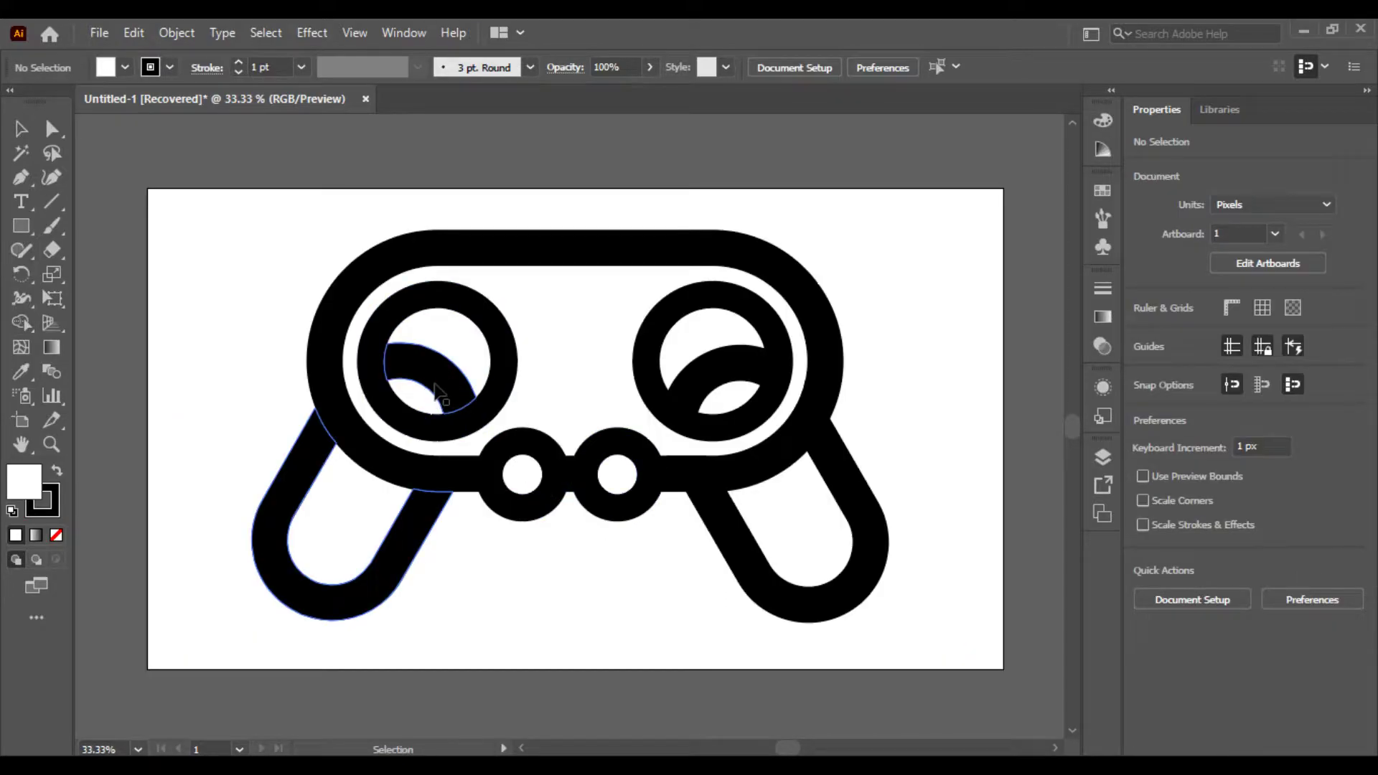
pyautogui.click(439, 394)
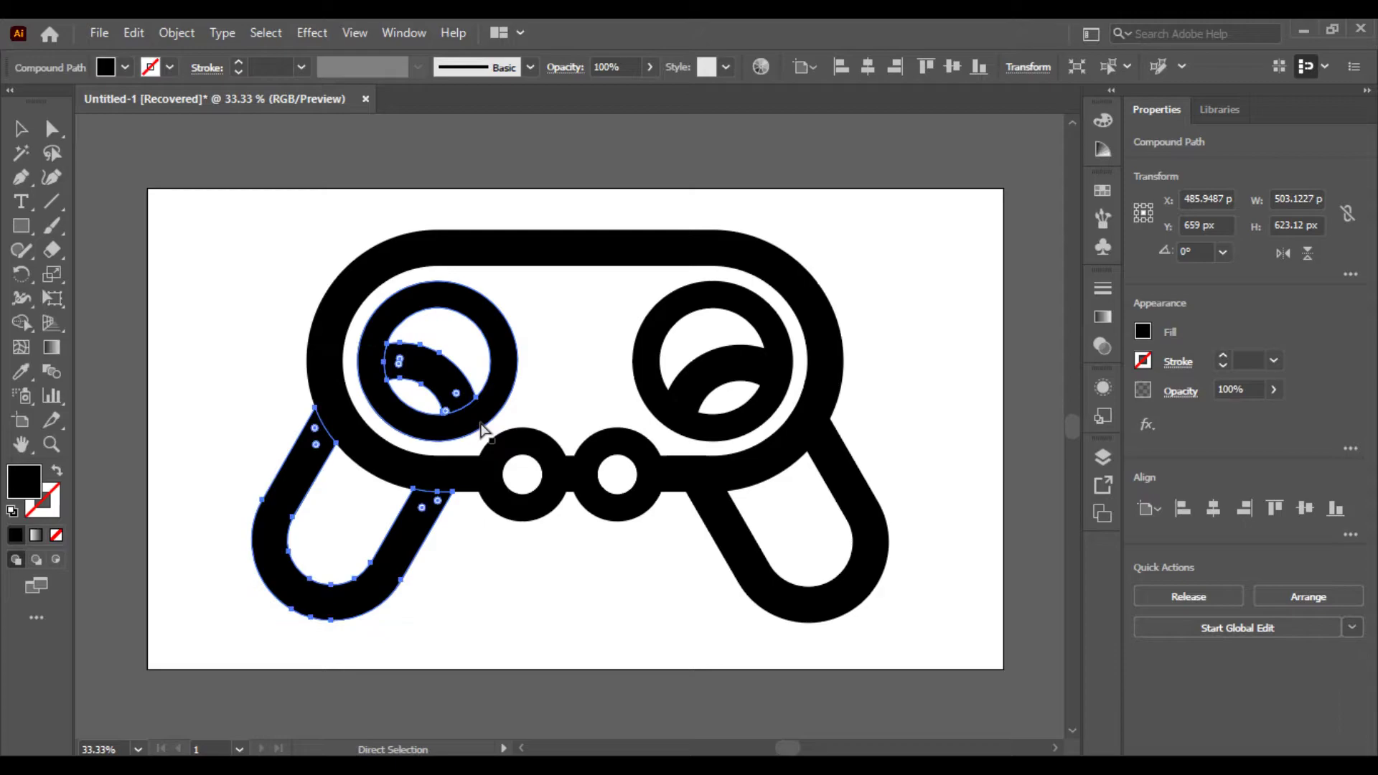
# - Merge the outer body ring, centre bar and grips into one outline with Shape Builder
pyautogui.click(190, 478)
pyautogui.hotkey('ctrl', '+')
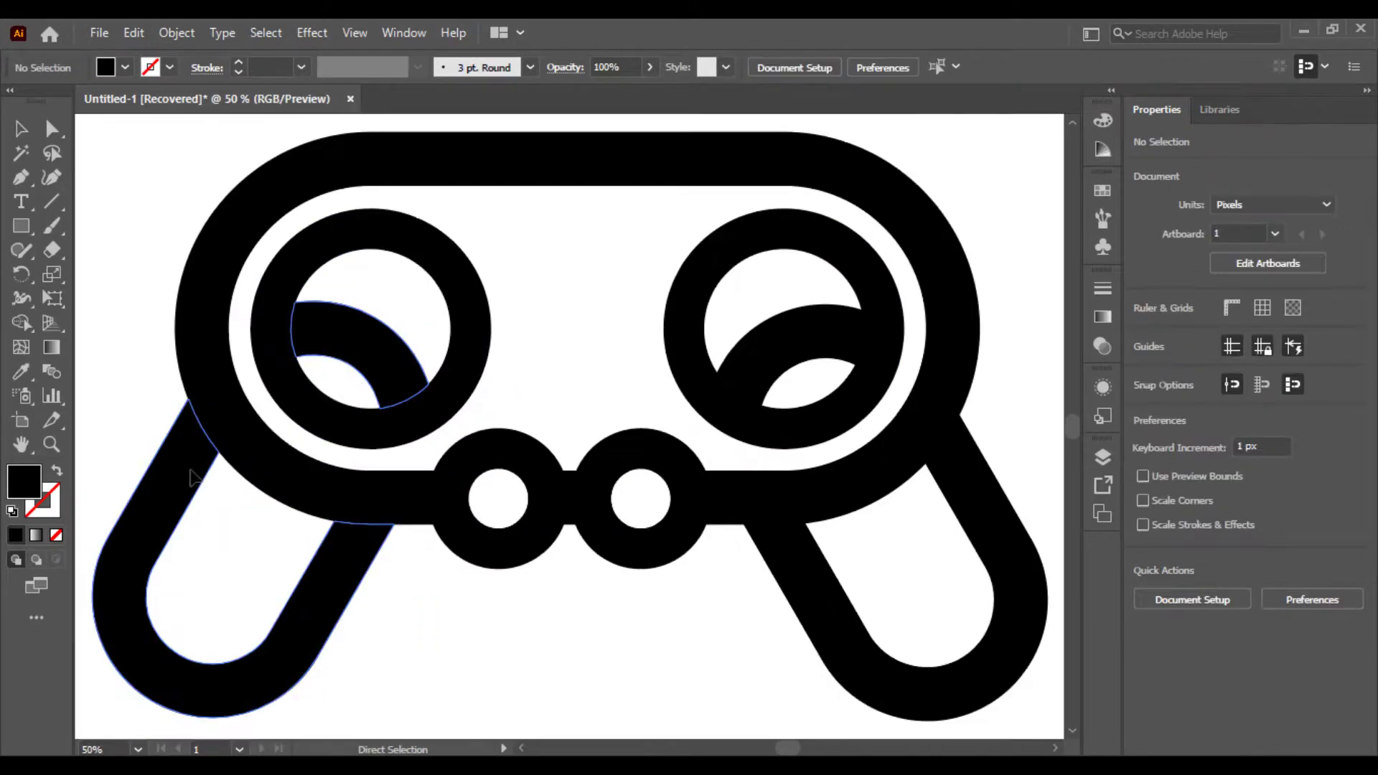
pyautogui.scroll(-2, 179, 170)
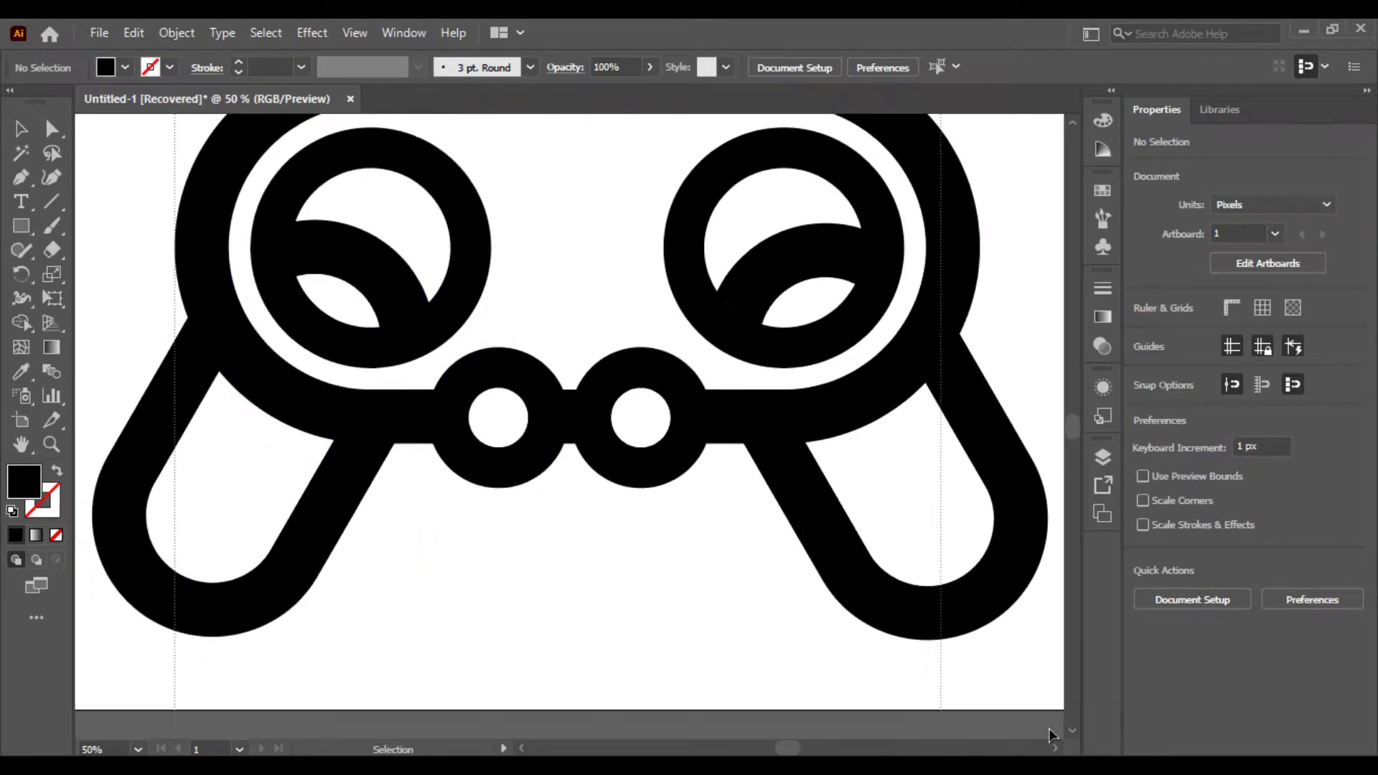
pyautogui.hscroll(5, 459, 394)
pyautogui.hotkey('ctrl', 'a')
pyautogui.moveTo(738, 615); pyautogui.dragTo(1010, 601)
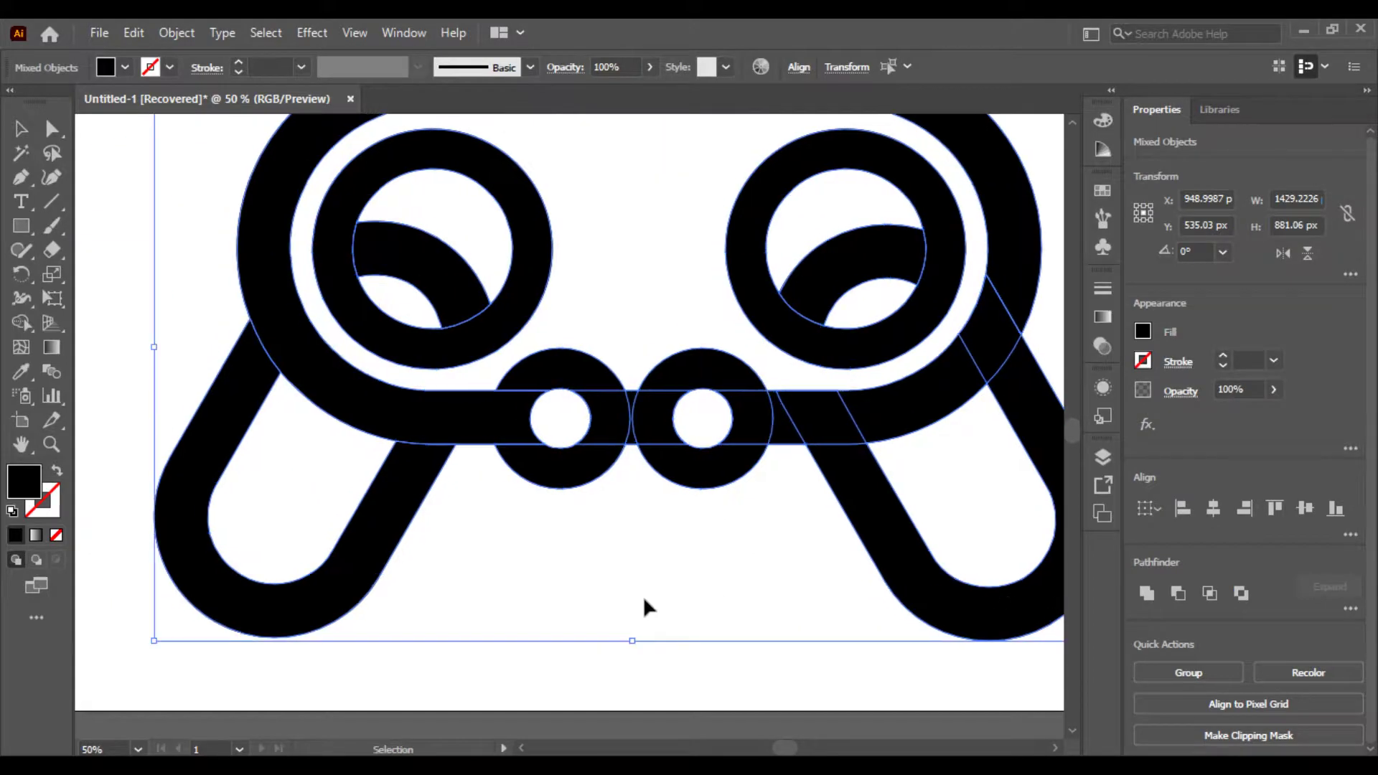
pyautogui.click(20, 322)
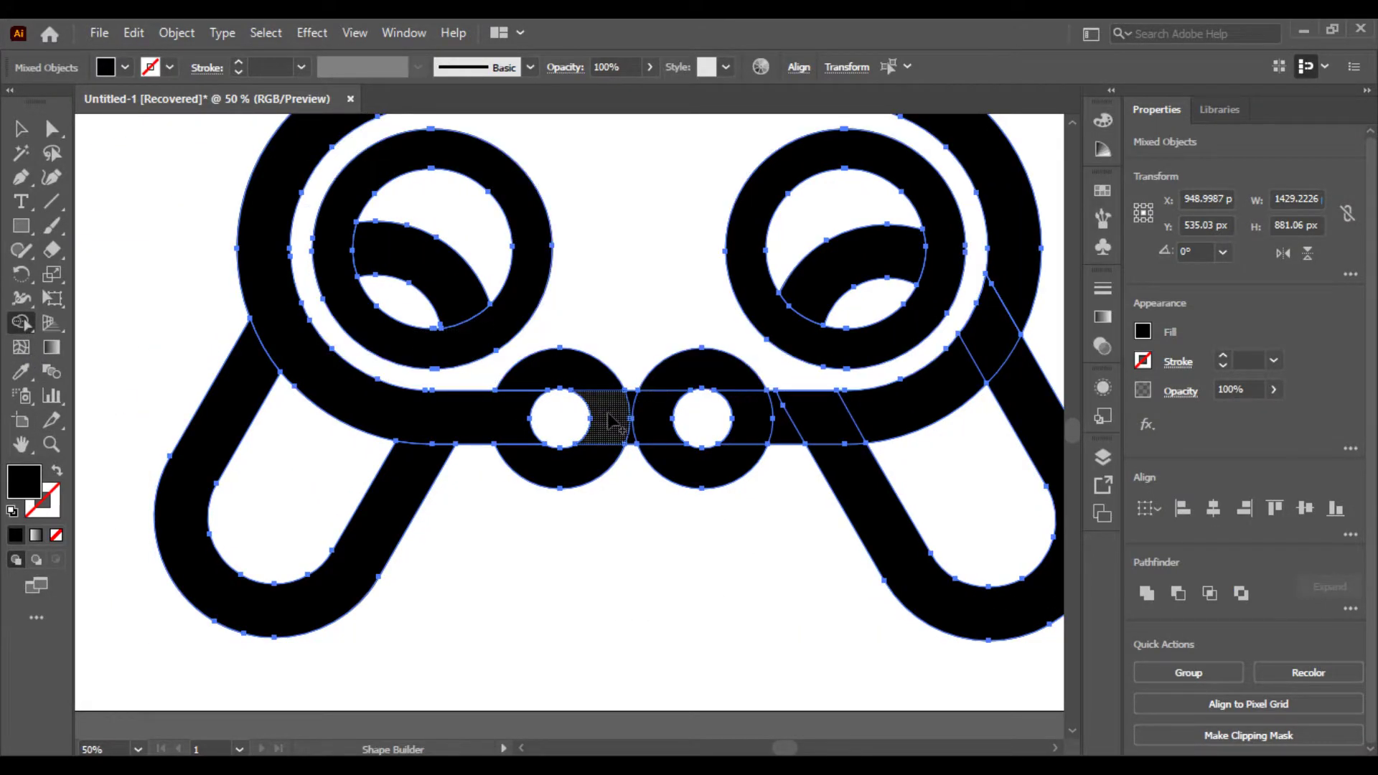
pyautogui.moveTo(636, 423)
pyautogui.mouseDown()
pyautogui.moveTo(707, 427)
pyautogui.moveTo(796, 459)
pyautogui.mouseUp()
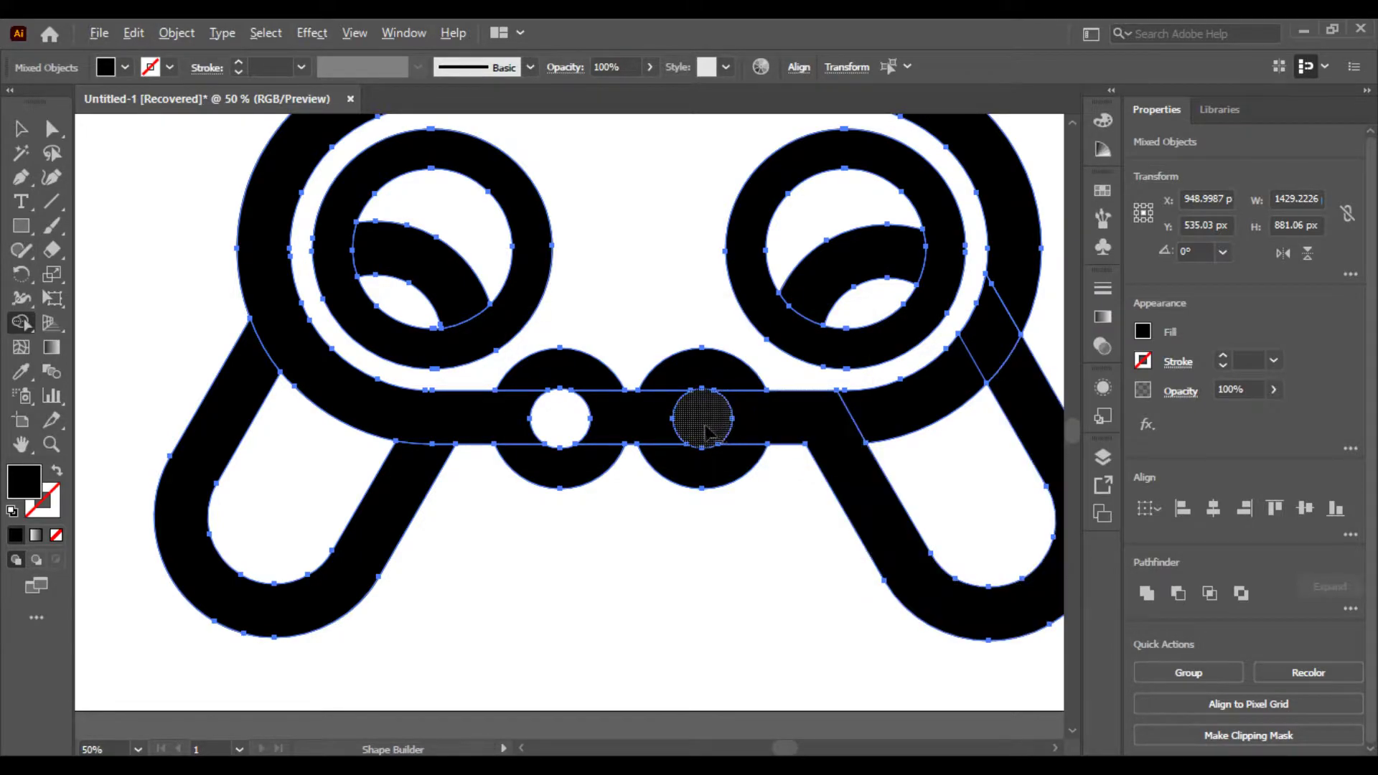
pyautogui.hotkey('ctrl', 'z')
pyautogui.hotkey('ctrl', 'z')
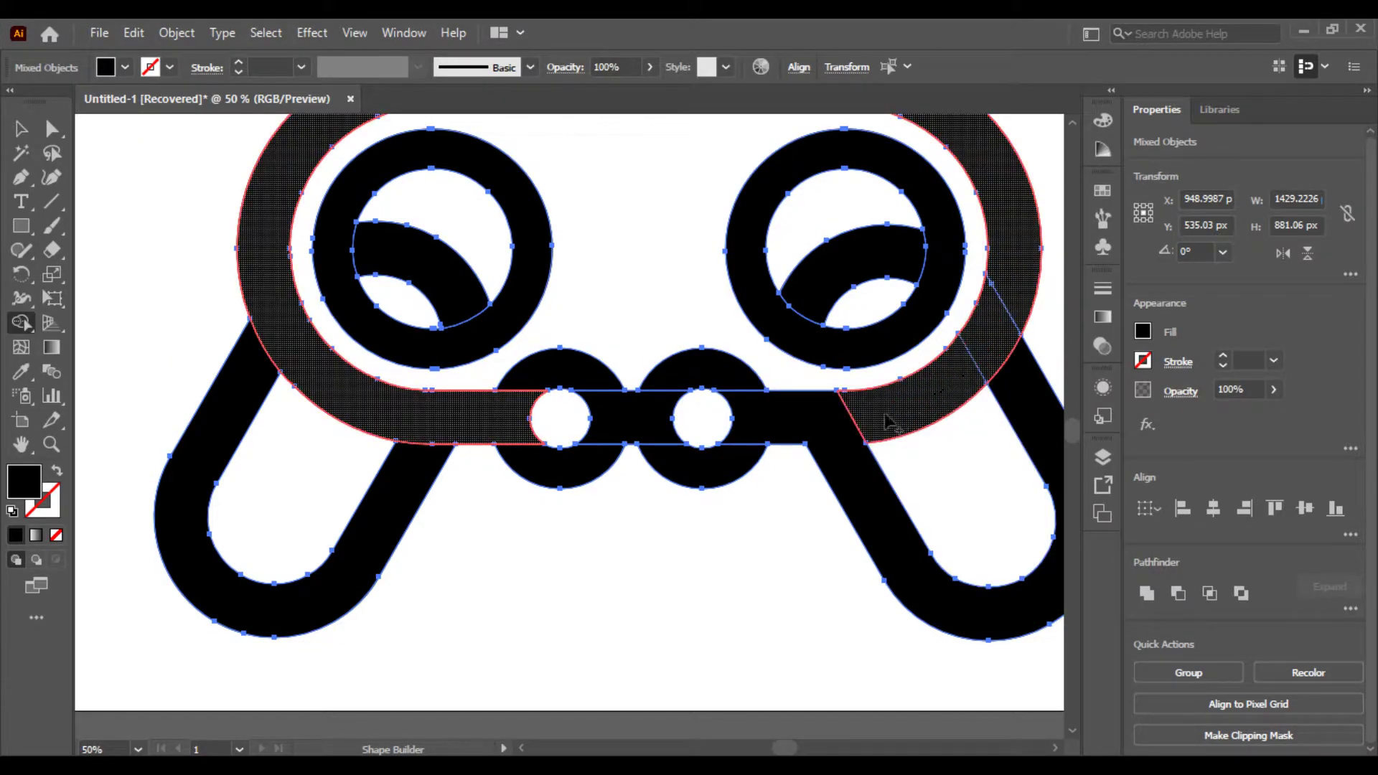
pyautogui.moveTo(978, 380); pyautogui.dragTo(836, 421)
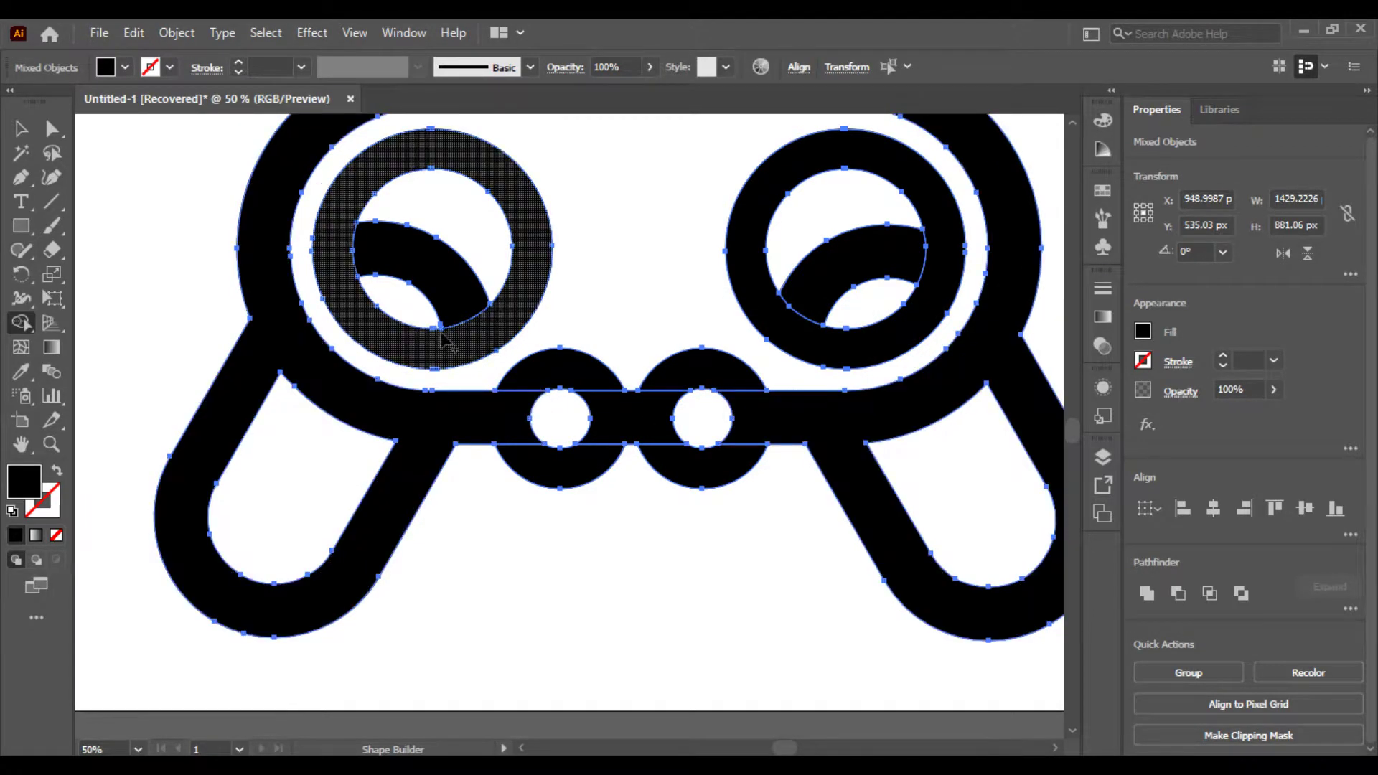
# - Delete the stray arc pieces inside both large joystick rings
pyautogui.hotkey('ctrl', '-')
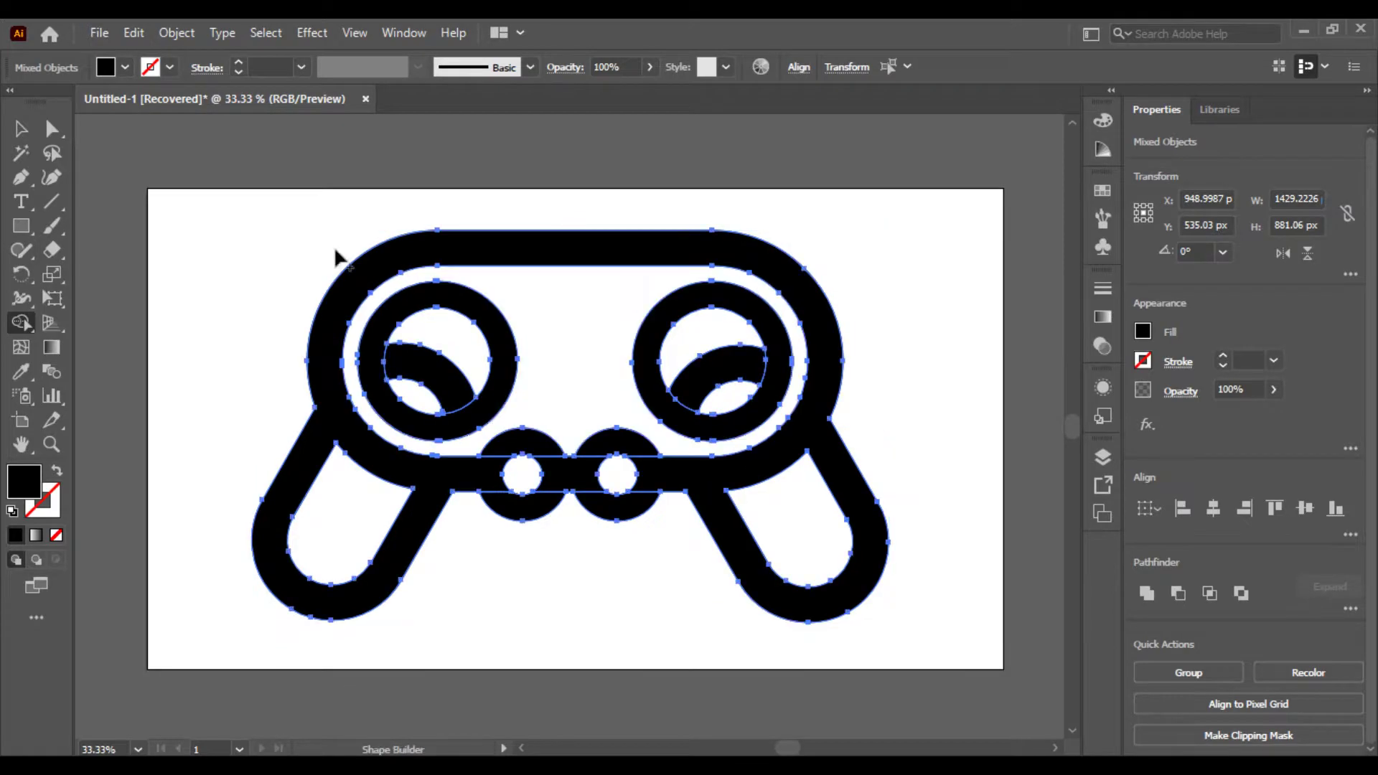
pyautogui.keyDown('alt'); pyautogui.click(707, 388); pyautogui.keyUp('alt')
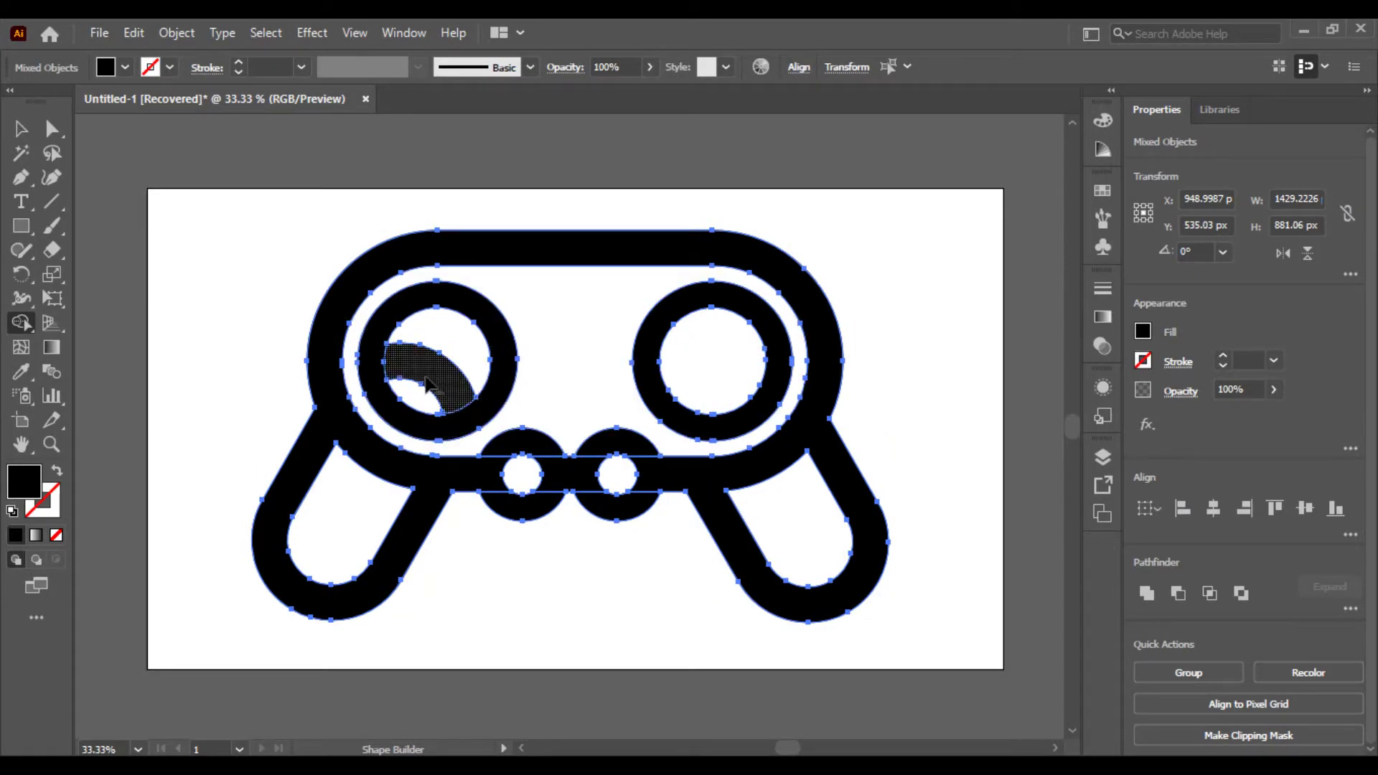
pyautogui.keyDown('alt'); pyautogui.click(434, 384); pyautogui.keyUp('alt')
pyautogui.click(21, 129)
# - Merge both small button rings into the body band, then deselect and view the whole outline
pyautogui.click(191, 284)
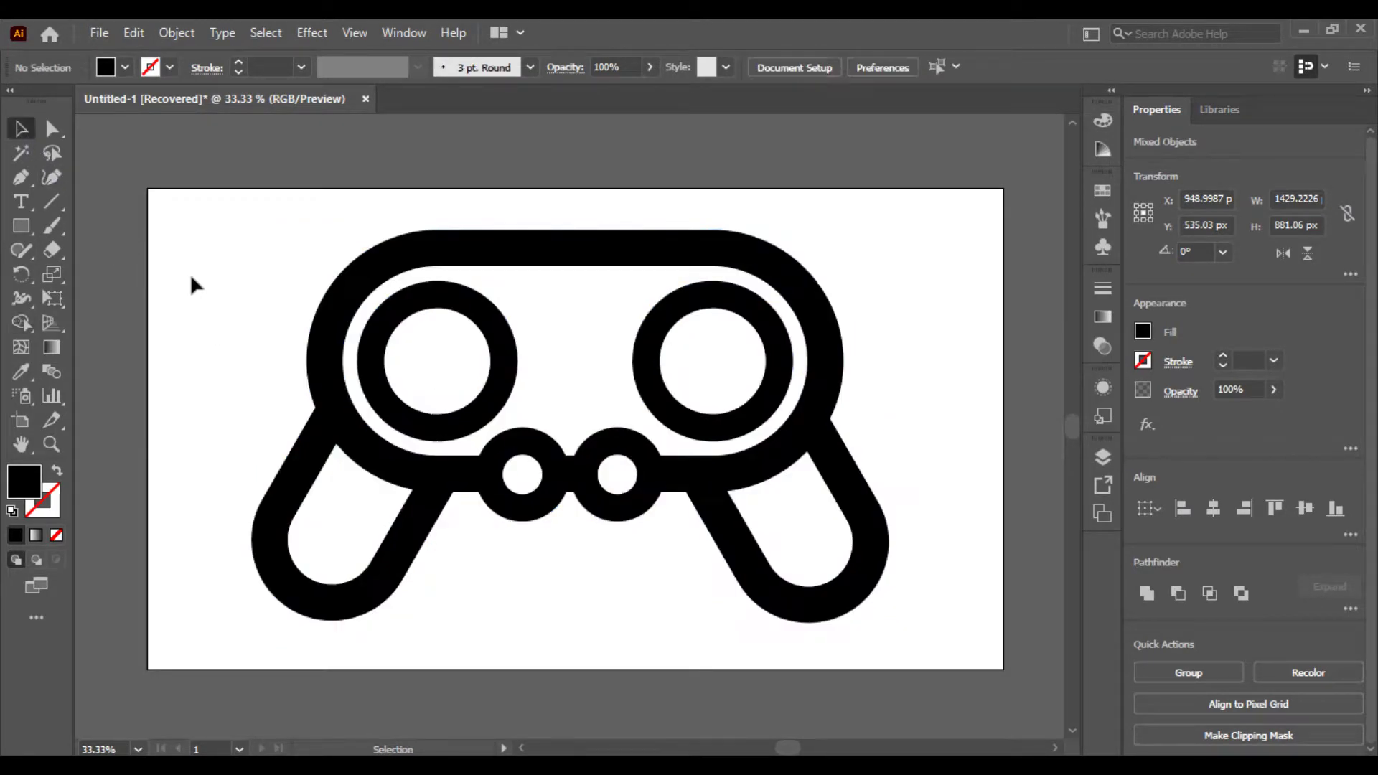
pyautogui.moveTo(191, 283); pyautogui.dragTo(890, 420)
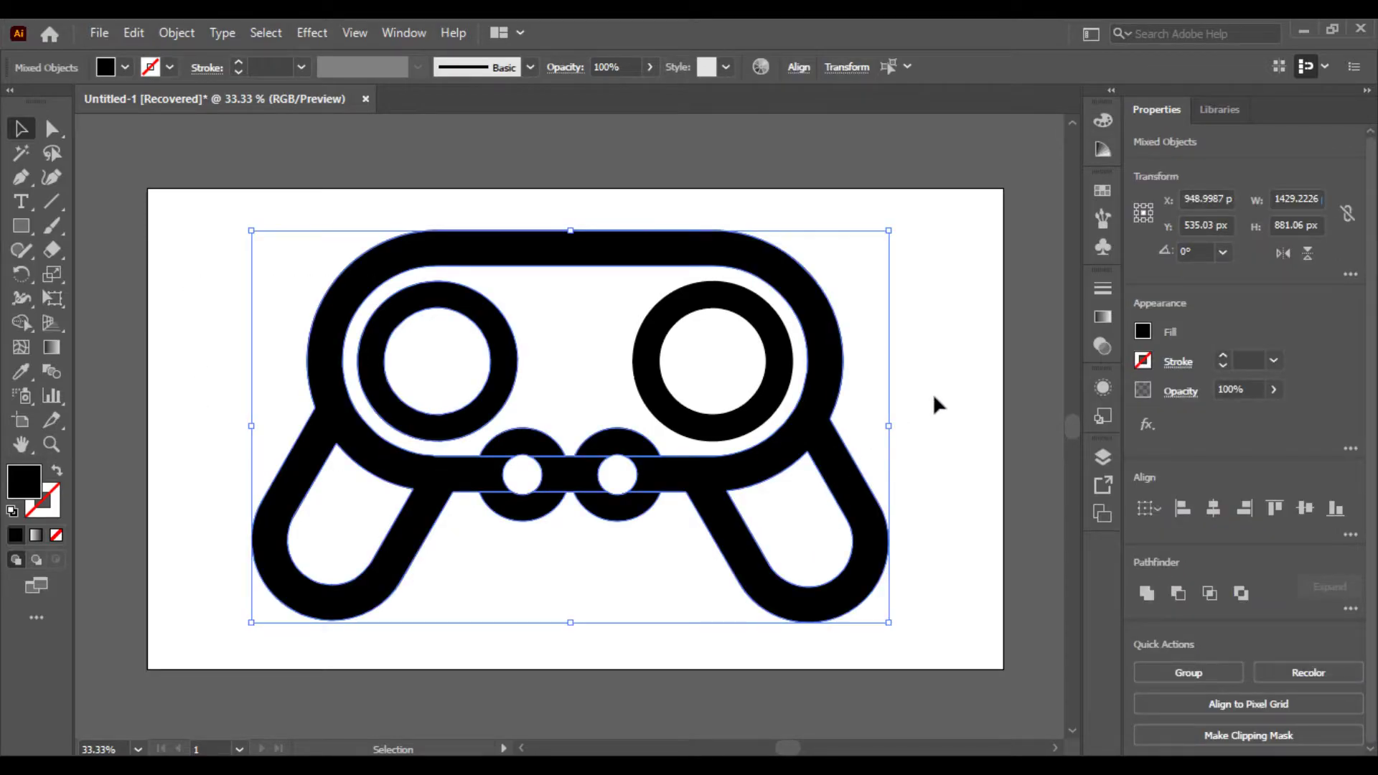
pyautogui.hotkey('ctrl', '+')
pyautogui.hotkey('ctrl', '+')
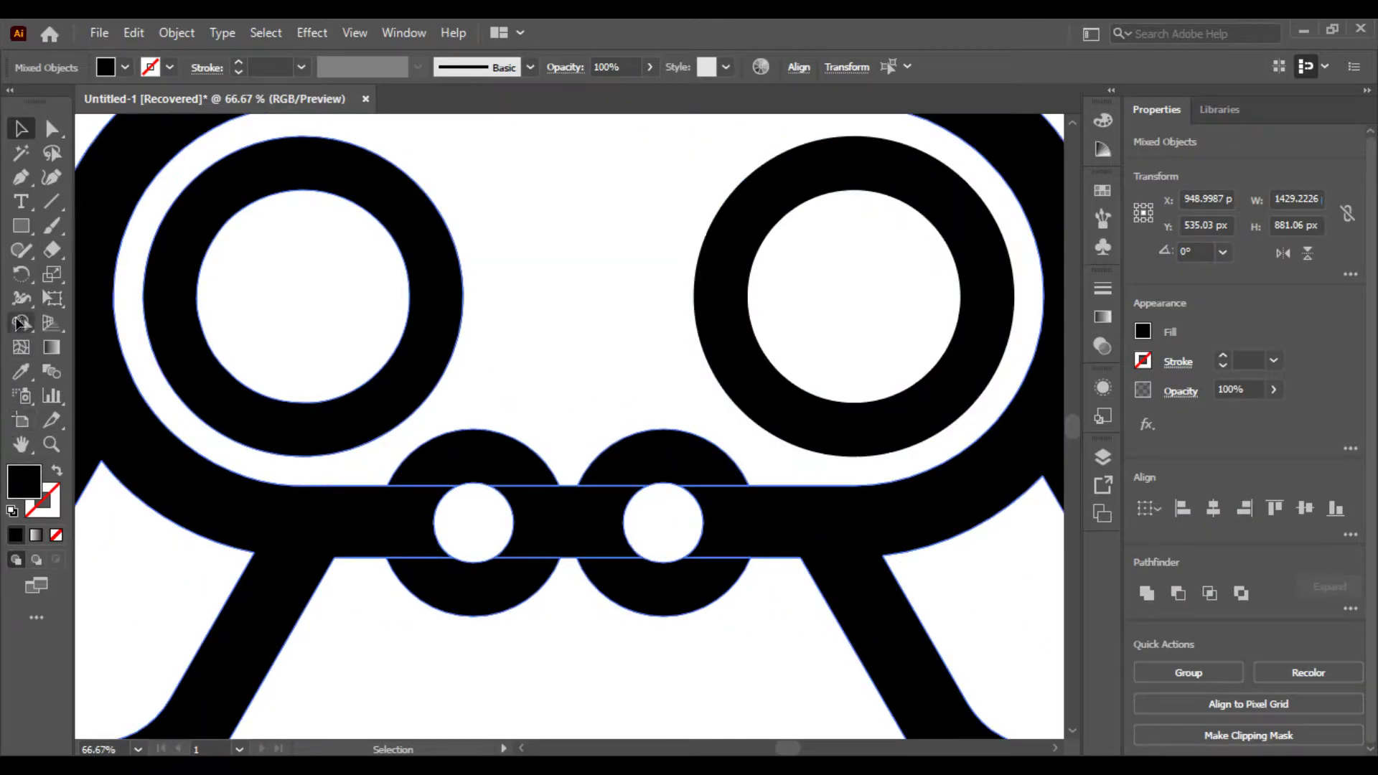
pyautogui.click(20, 323)
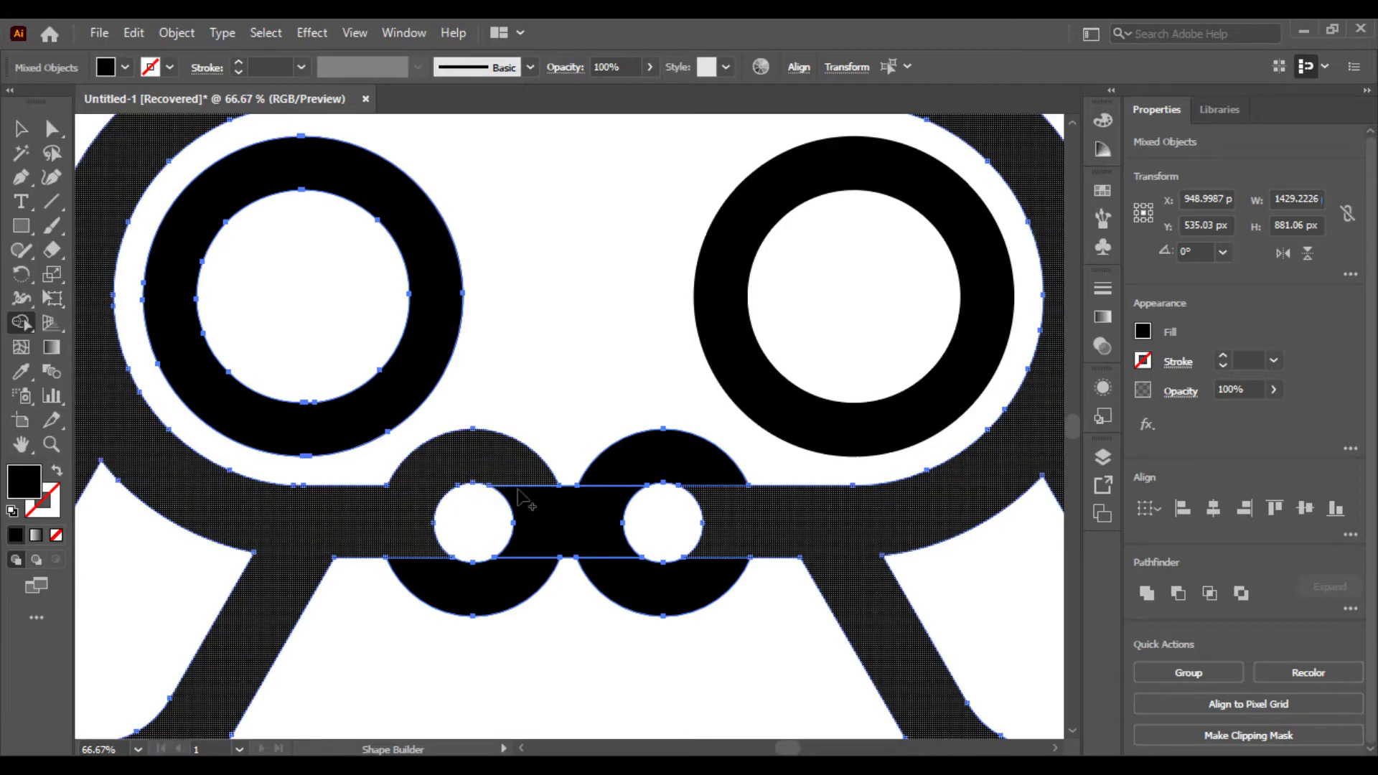
pyautogui.moveTo(457, 572); pyautogui.dragTo(539, 558)
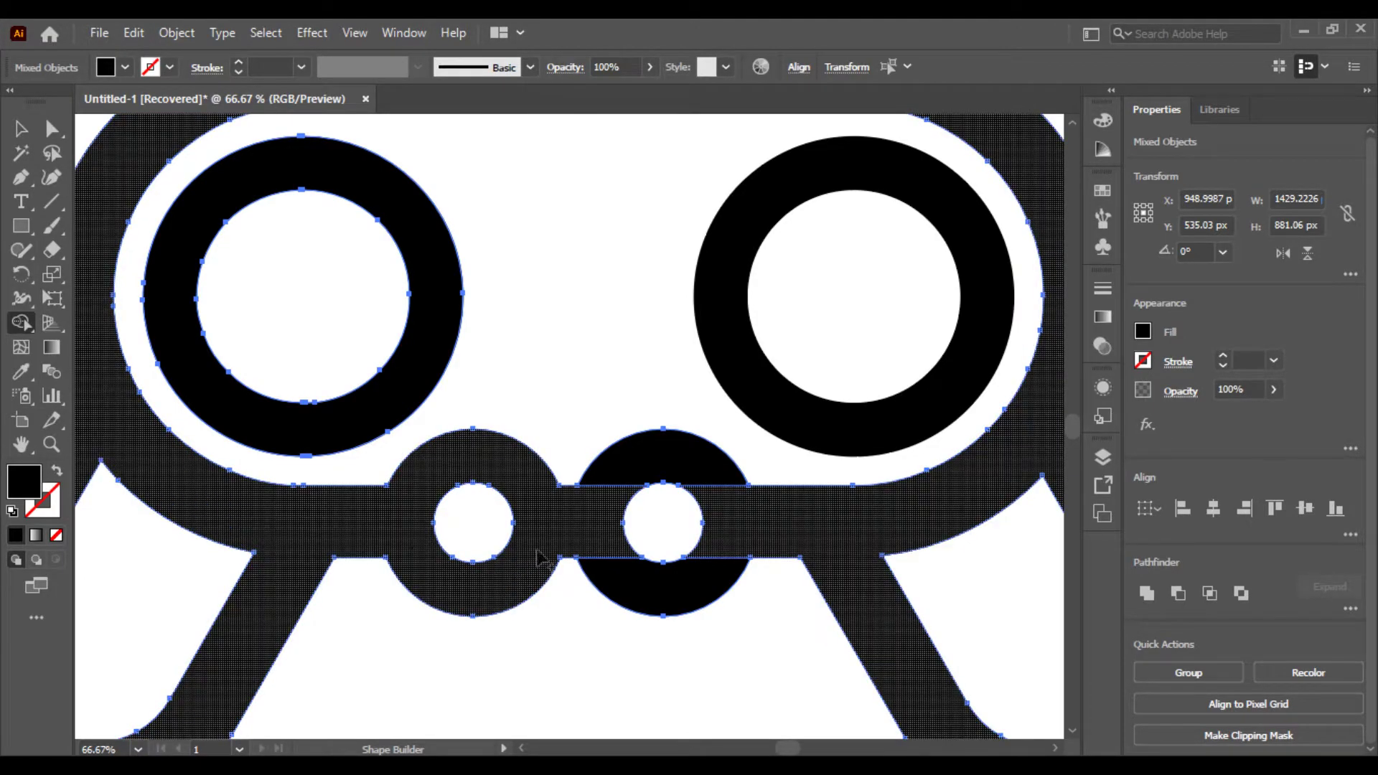
pyautogui.moveTo(710, 496); pyautogui.dragTo(696, 589)
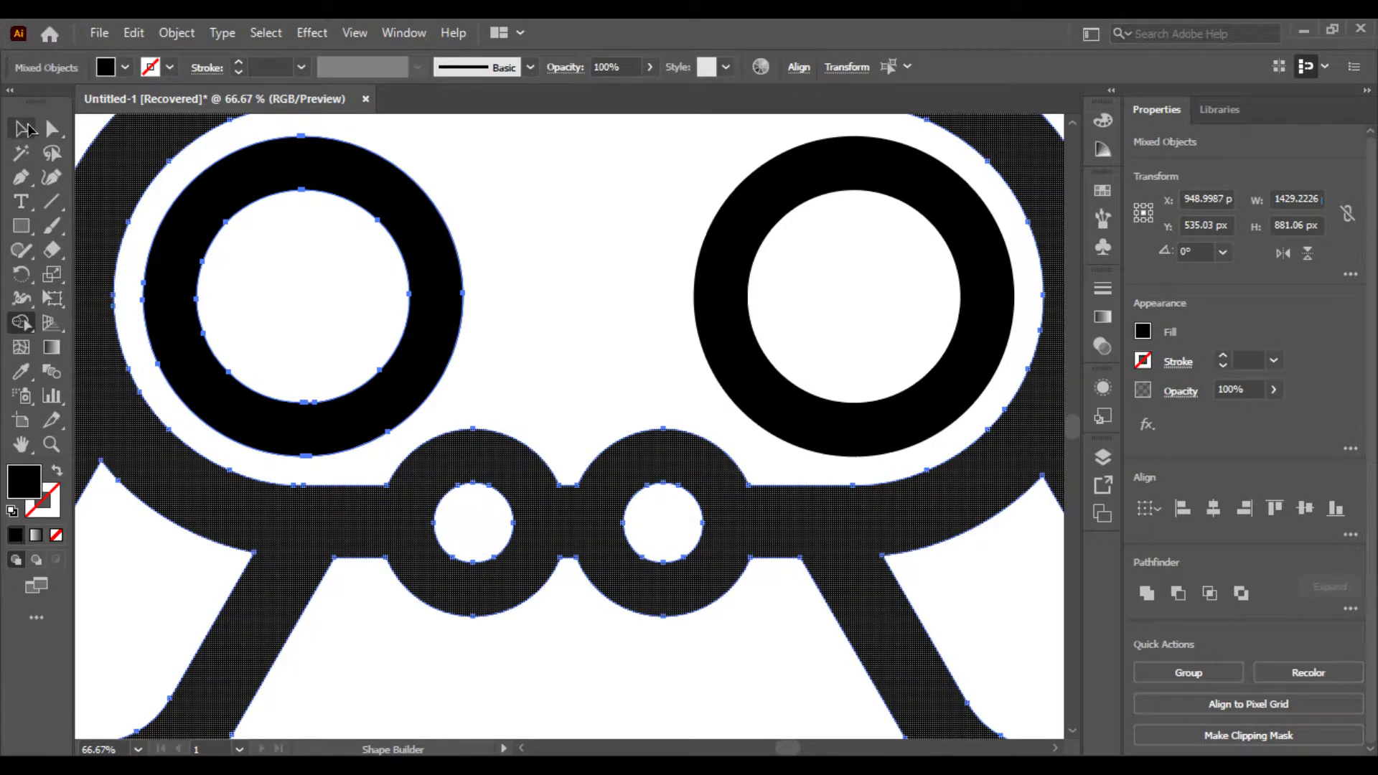
pyautogui.click(24, 130)
pyautogui.hotkey('ctrl', '-')
pyautogui.hotkey('ctrl', '-')
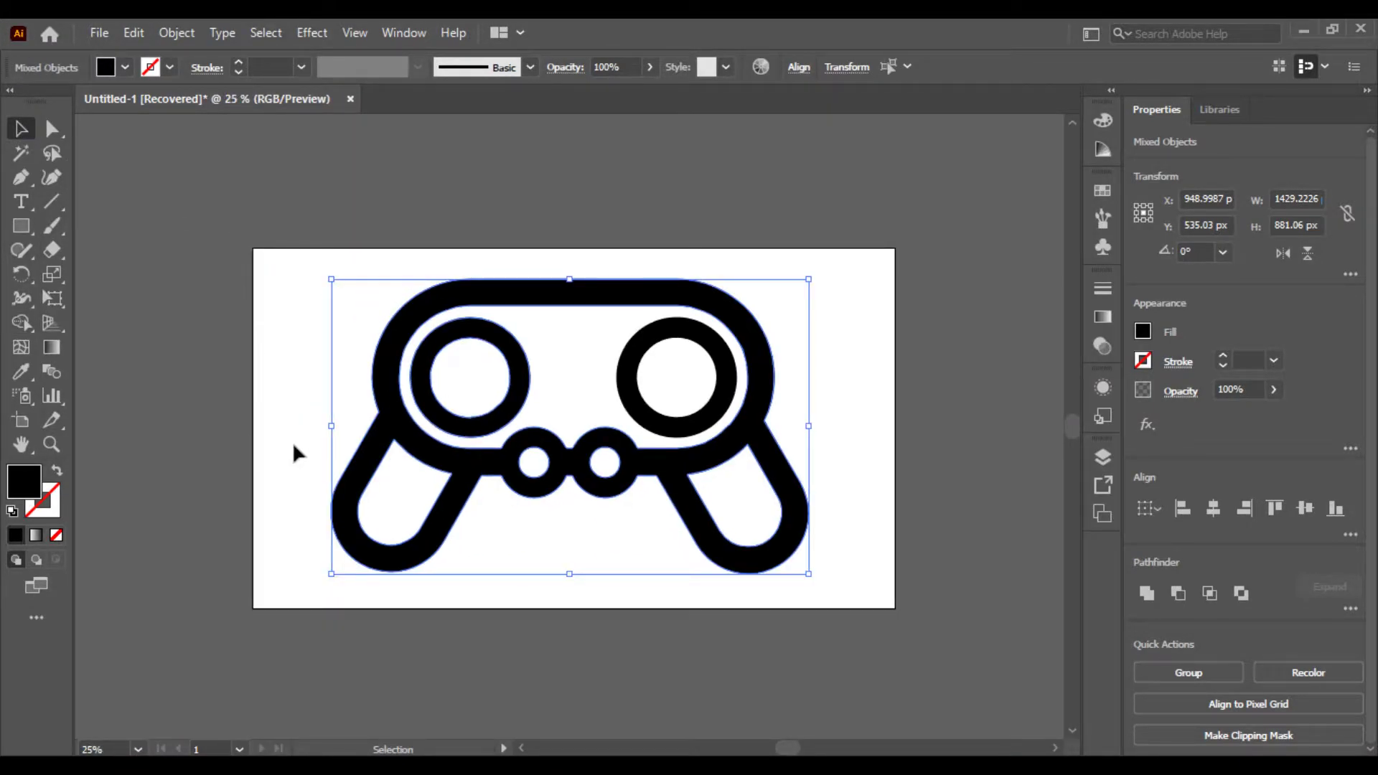
pyautogui.click(293, 452)
pyautogui.hotkey('ctrl', '+')
pyautogui.hotkey('ctrl', '+')
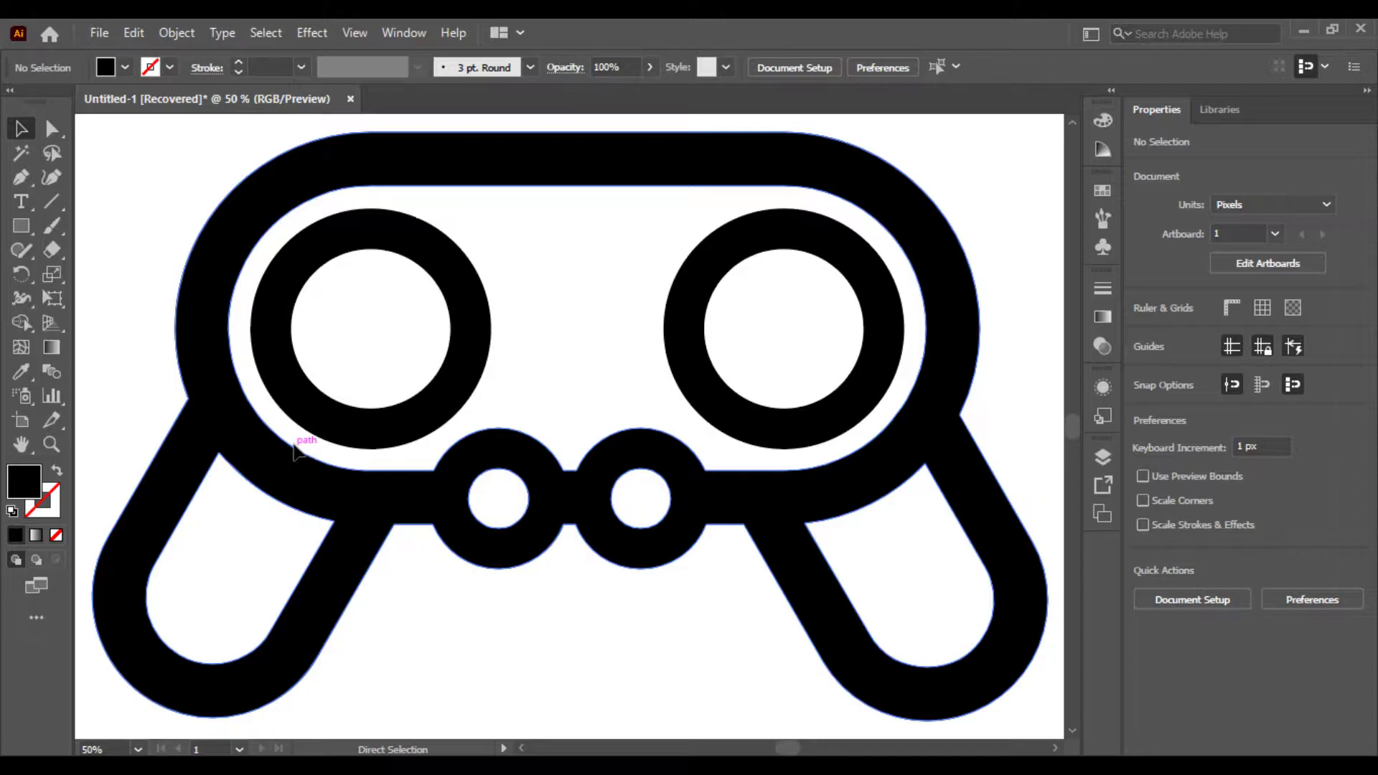
pyautogui.hotkey('ctrl', '-')
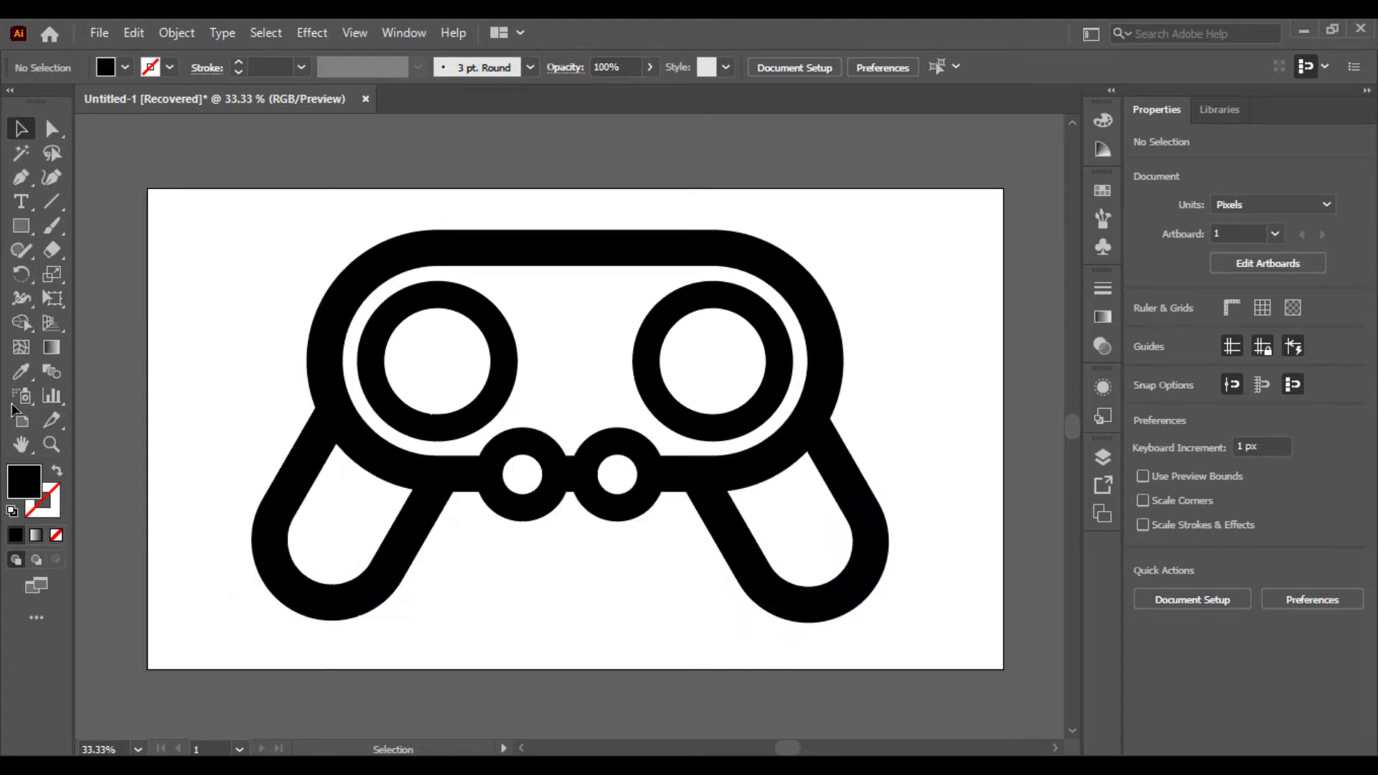
# - Draw a black rounded rectangle and reshape it into a 404.453 px rounded square
pyautogui.moveTo(20, 225); pyautogui.dragTo(107, 246)
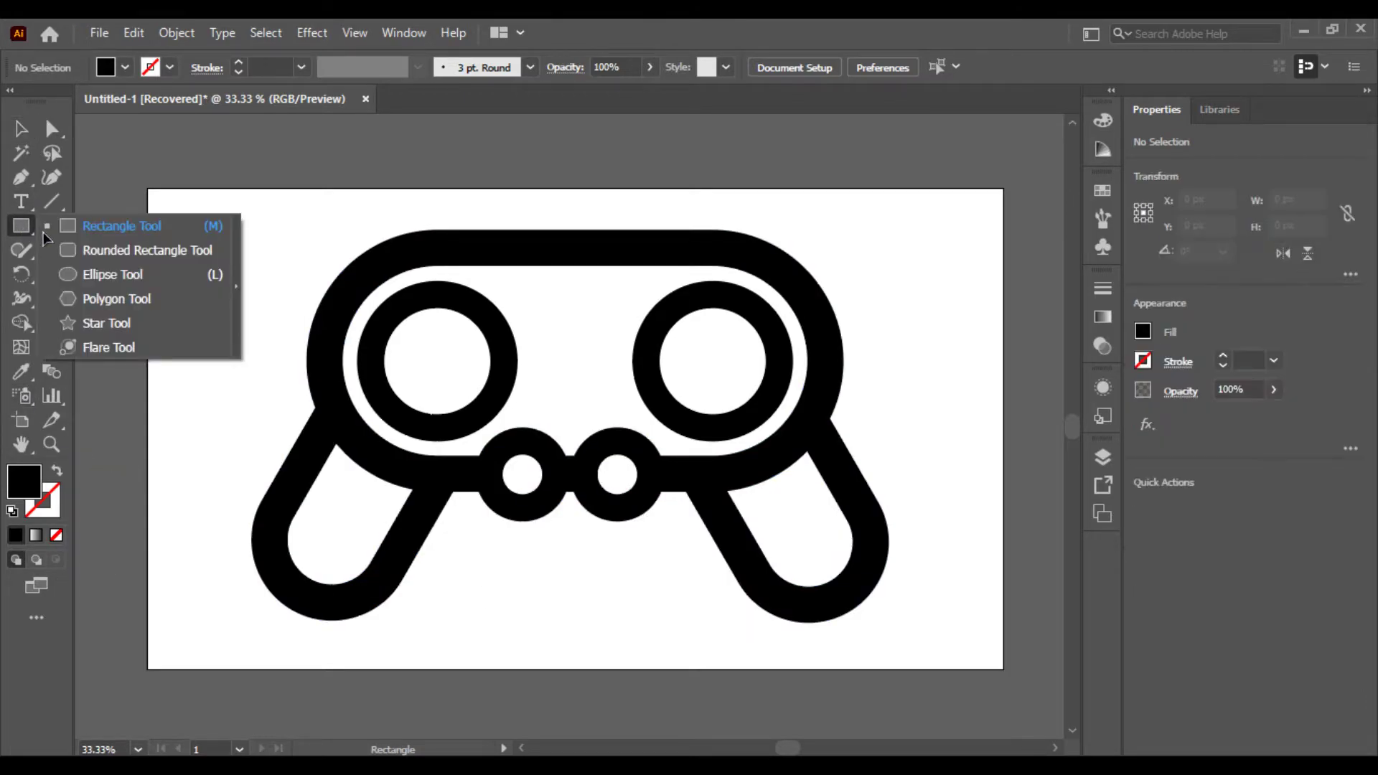
pyautogui.moveTo(199, 273)
pyautogui.mouseDown()
pyautogui.moveTo(266, 362)
pyautogui.moveTo(368, 388)
pyautogui.mouseUp()
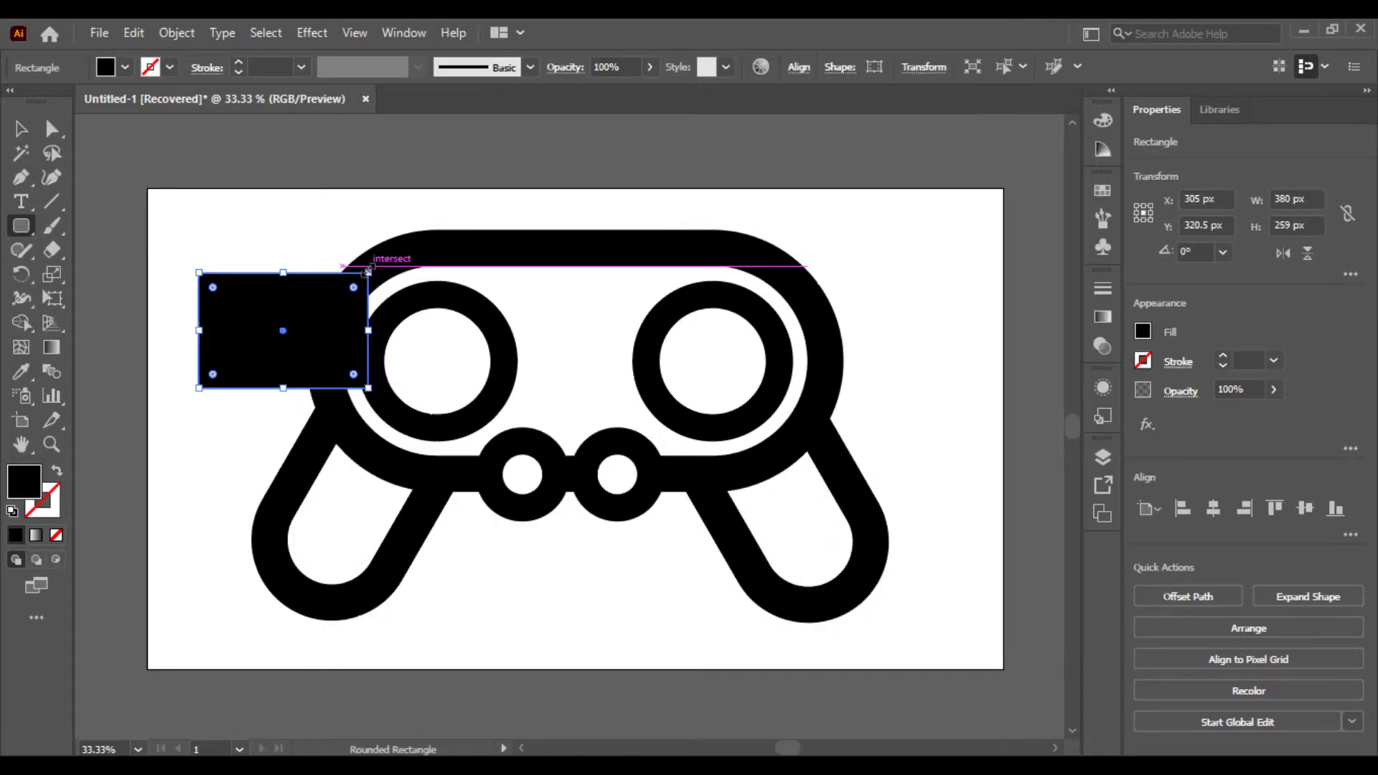
pyautogui.moveTo(369, 273)
pyautogui.mouseDown()
pyautogui.moveTo(351, 275)
pyautogui.moveTo(363, 251)
pyautogui.mouseUp()
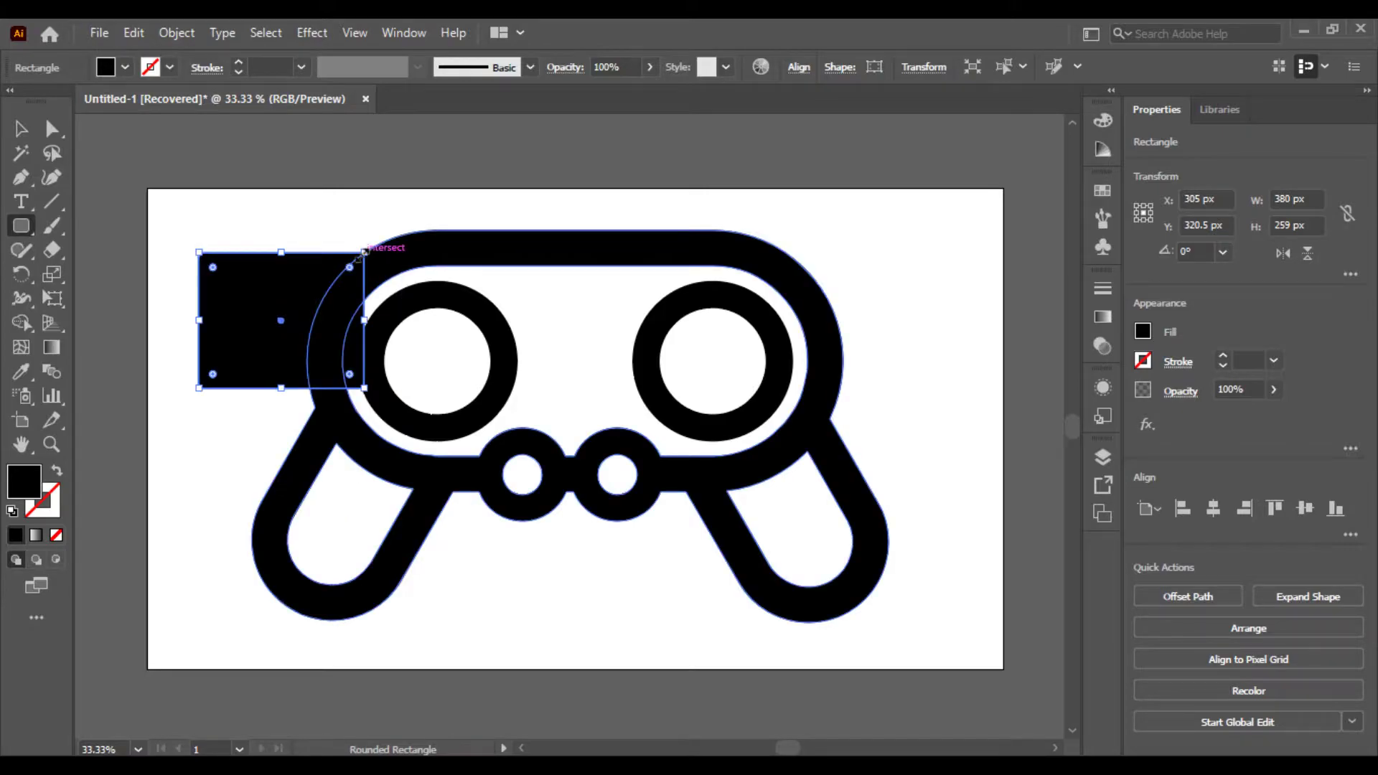
pyautogui.click(220, 271)
pyautogui.press('Escape')
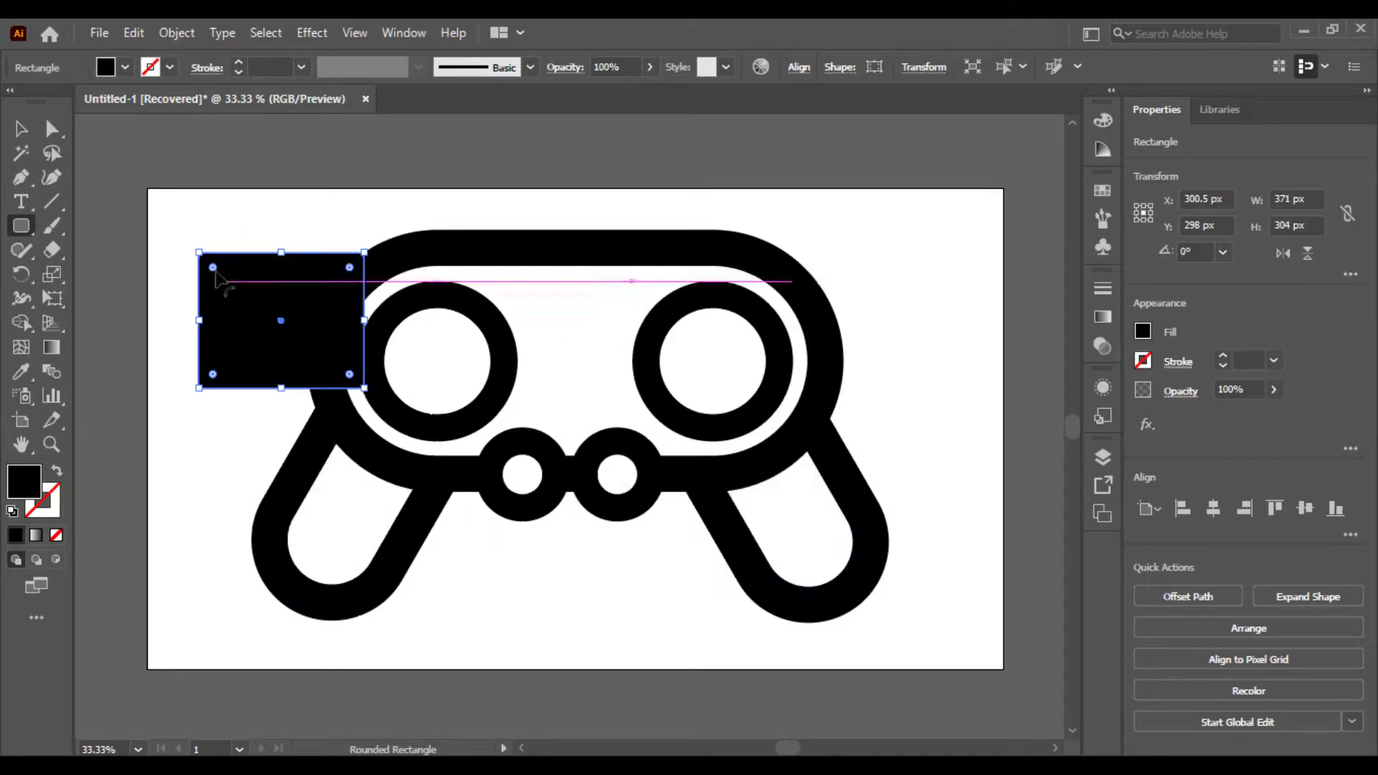
pyautogui.moveTo(214, 270); pyautogui.dragTo(244, 297)
pyautogui.moveTo(251, 300); pyautogui.dragTo(251, 300)
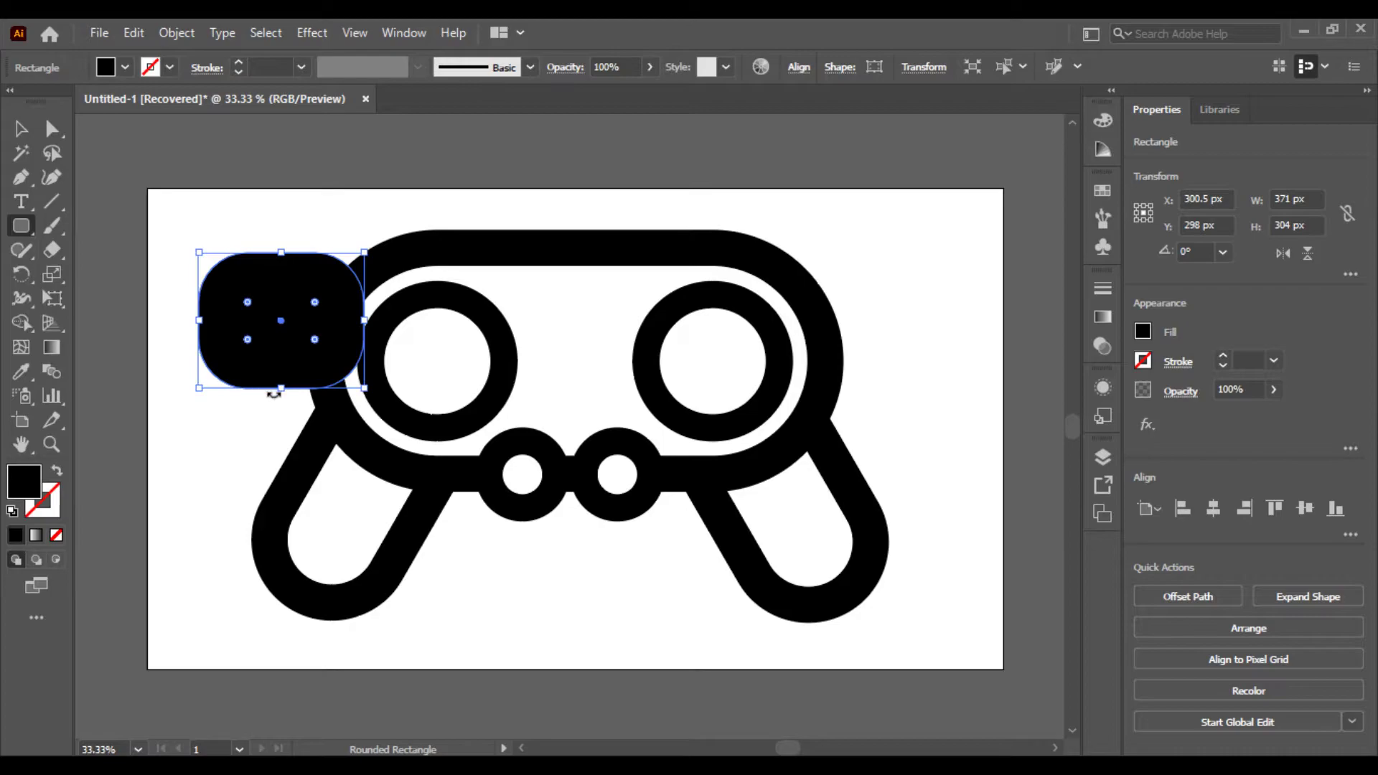
pyautogui.moveTo(280, 391)
pyautogui.mouseDown()
pyautogui.moveTo(274, 379)
pyautogui.moveTo(281, 456)
pyautogui.mouseUp()
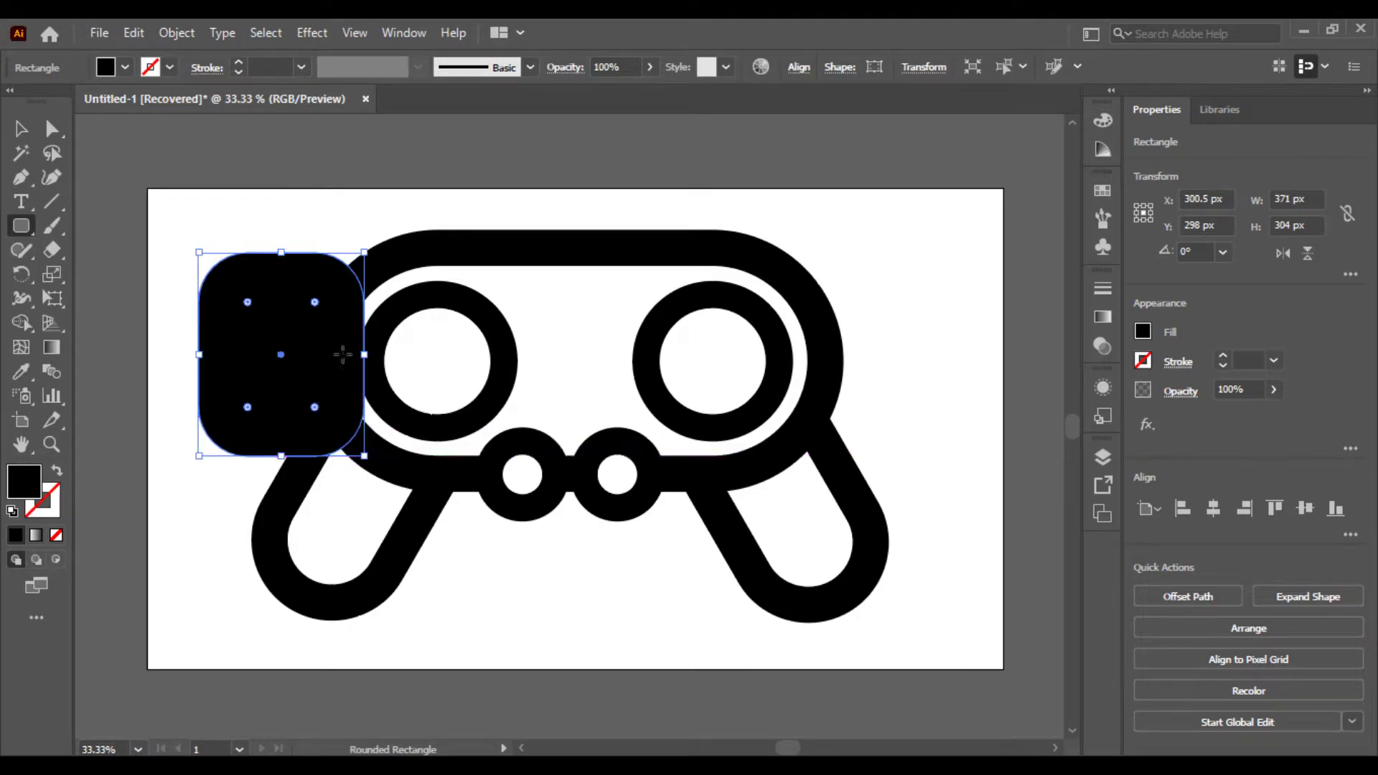
pyautogui.moveTo(403, 363); pyautogui.dragTo(490, 354)
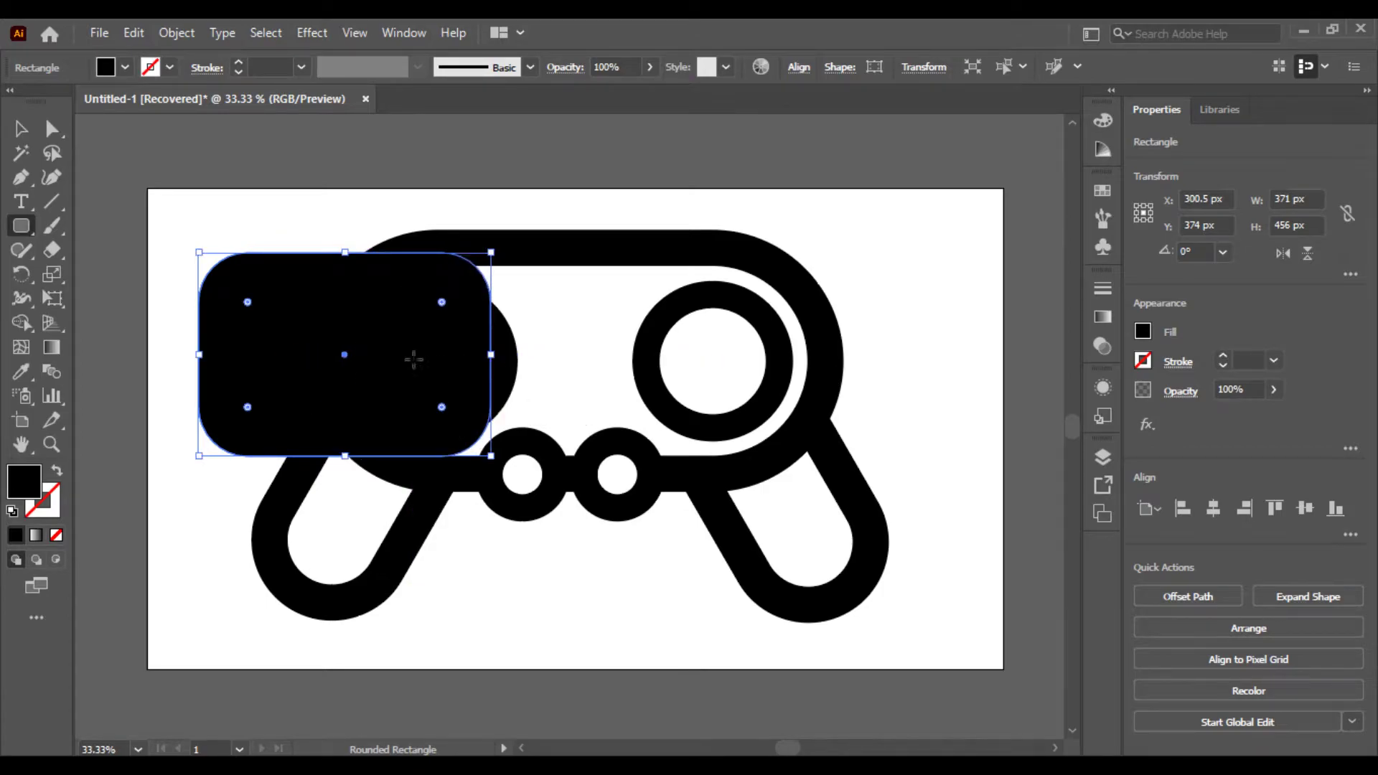
pyautogui.moveTo(261, 307); pyautogui.dragTo(307, 338)
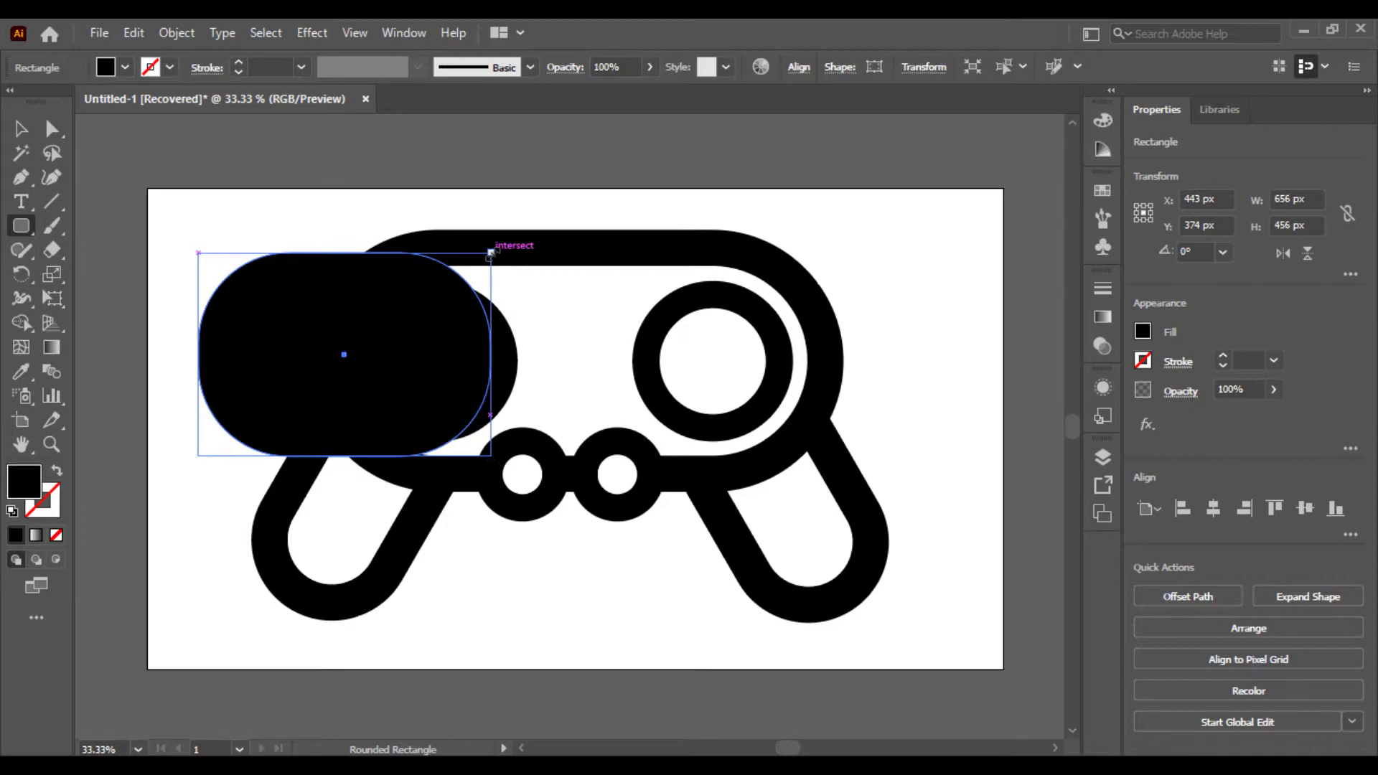
pyautogui.moveTo(491, 253); pyautogui.dragTo(434, 264)
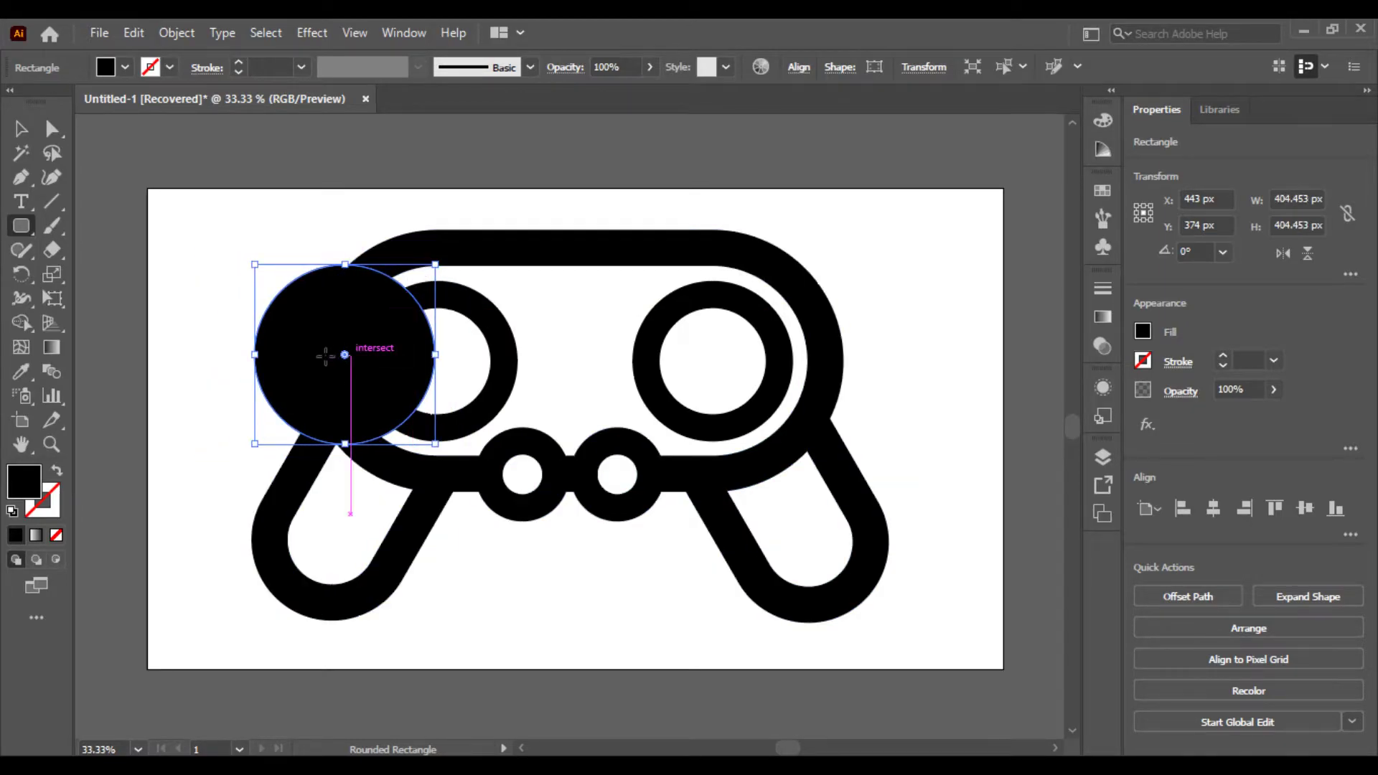
pyautogui.moveTo(345, 354); pyautogui.dragTo(379, 324)
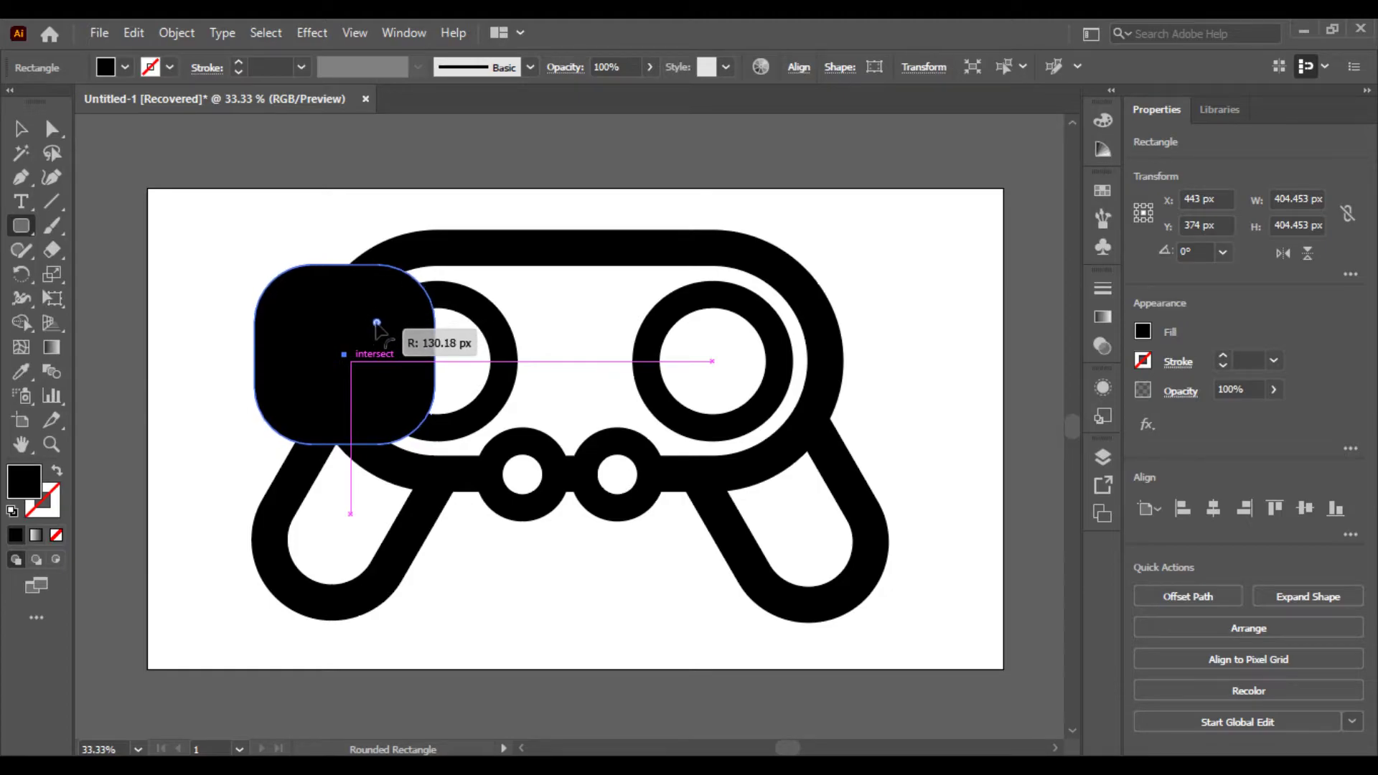
pyautogui.moveTo(379, 325)
pyautogui.mouseDown()
pyautogui.moveTo(619, 260)
pyautogui.moveTo(608, 239)
pyautogui.moveTo(609, 256)
pyautogui.mouseUp()
# - Shift the whole controller artwork down and to the right
pyautogui.click(21, 129)
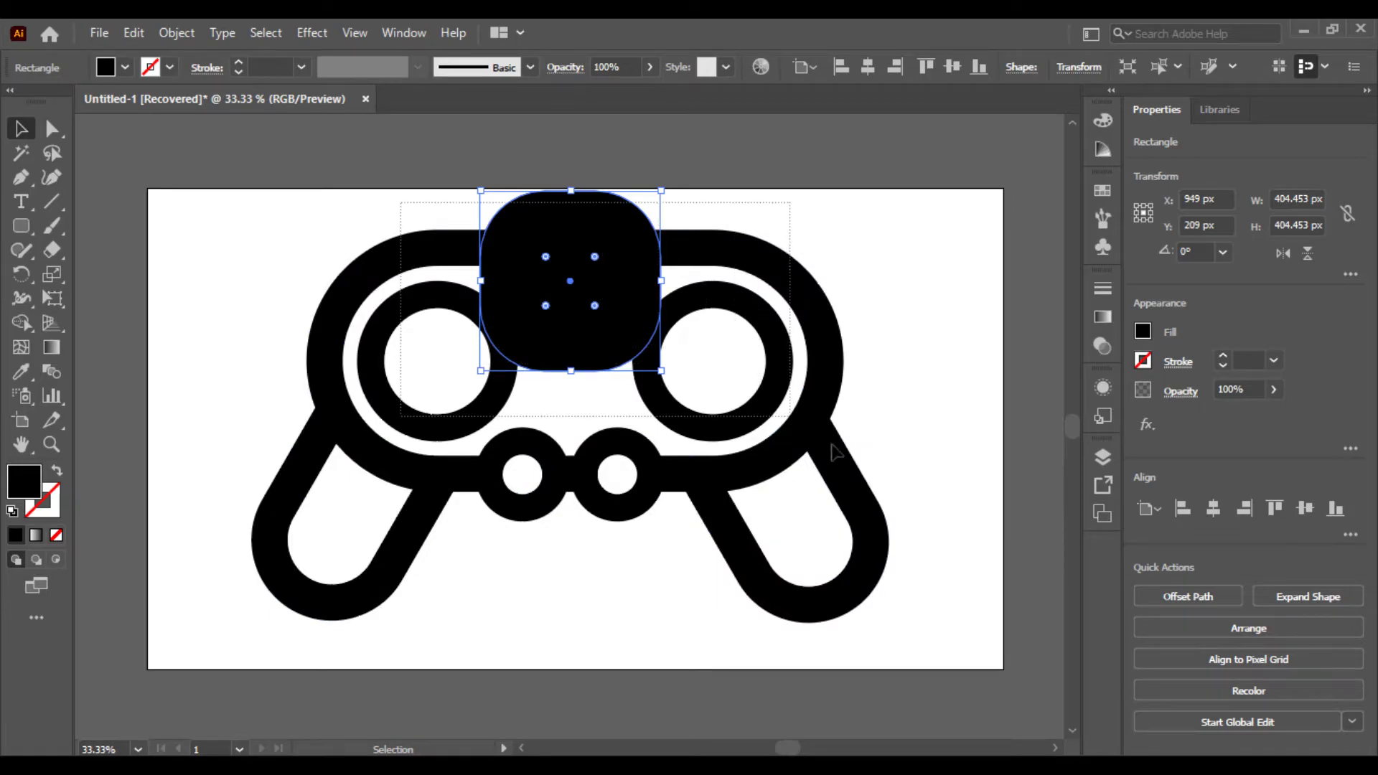
pyautogui.hotkey('ctrl', 'a')
pyautogui.click(667, 213)
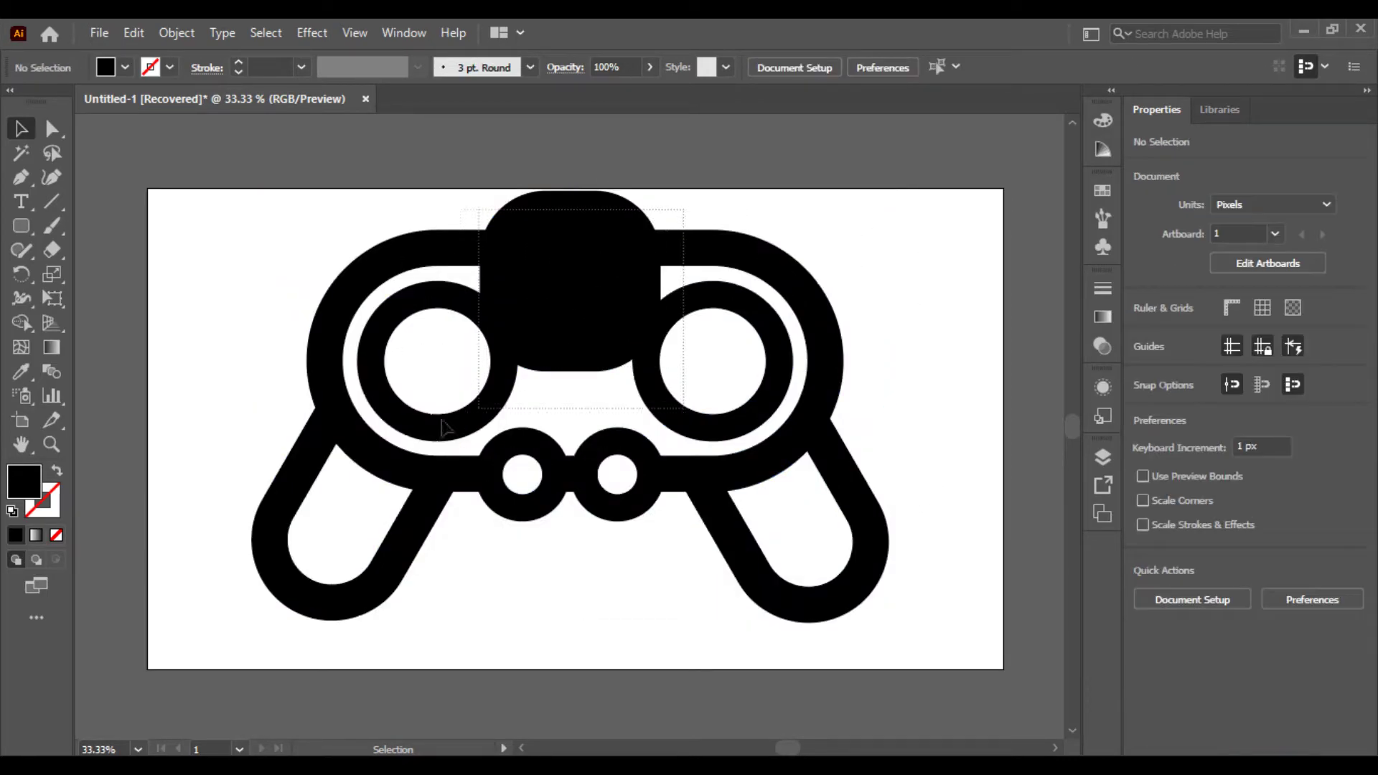
pyautogui.hotkey('ctrl', 'a')
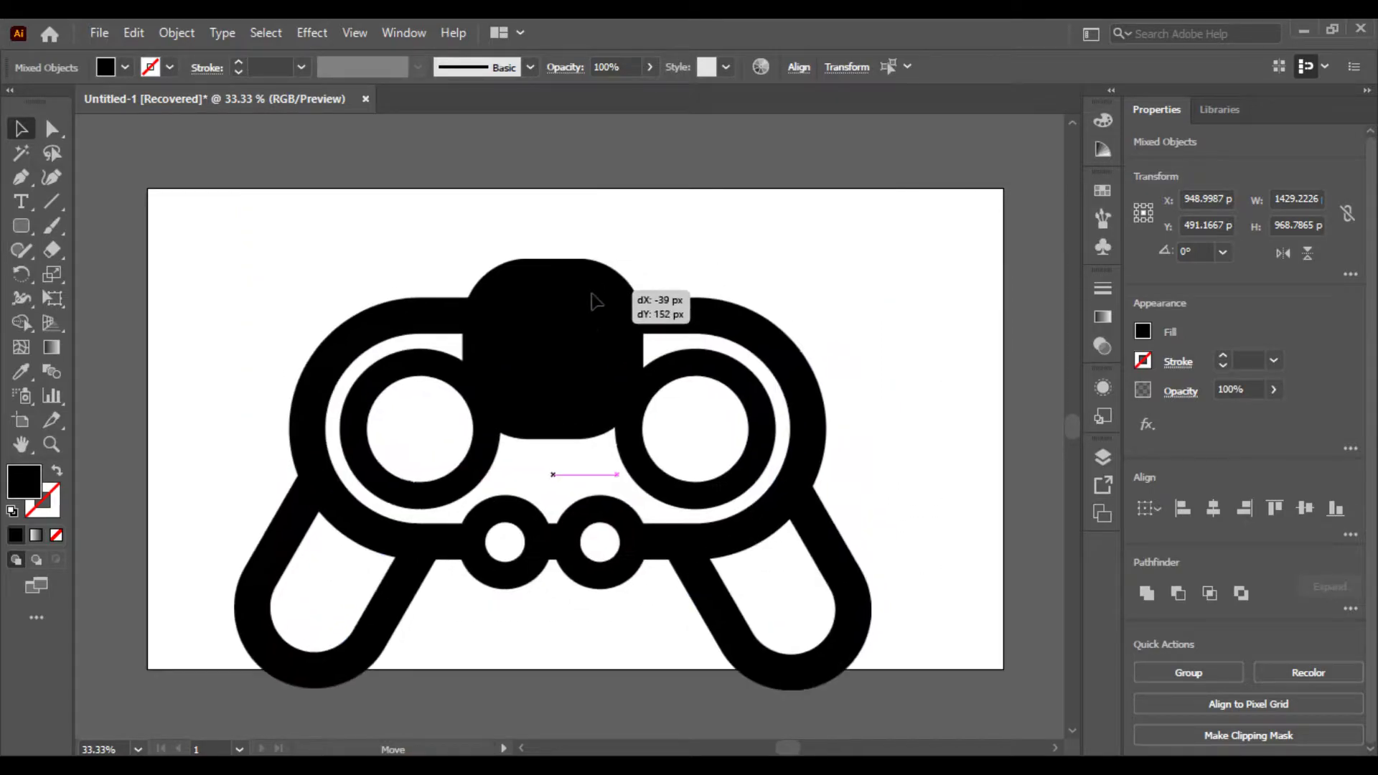
pyautogui.moveTo(621, 248)
pyautogui.mouseDown()
pyautogui.moveTo(641, 283)
pyautogui.moveTo(631, 277)
pyautogui.mouseUp()
pyautogui.click(706, 254)
# - Round the square's corners slightly and position it at the controller's top centre (X 1004, Y 291 px)
pyautogui.click(624, 255)
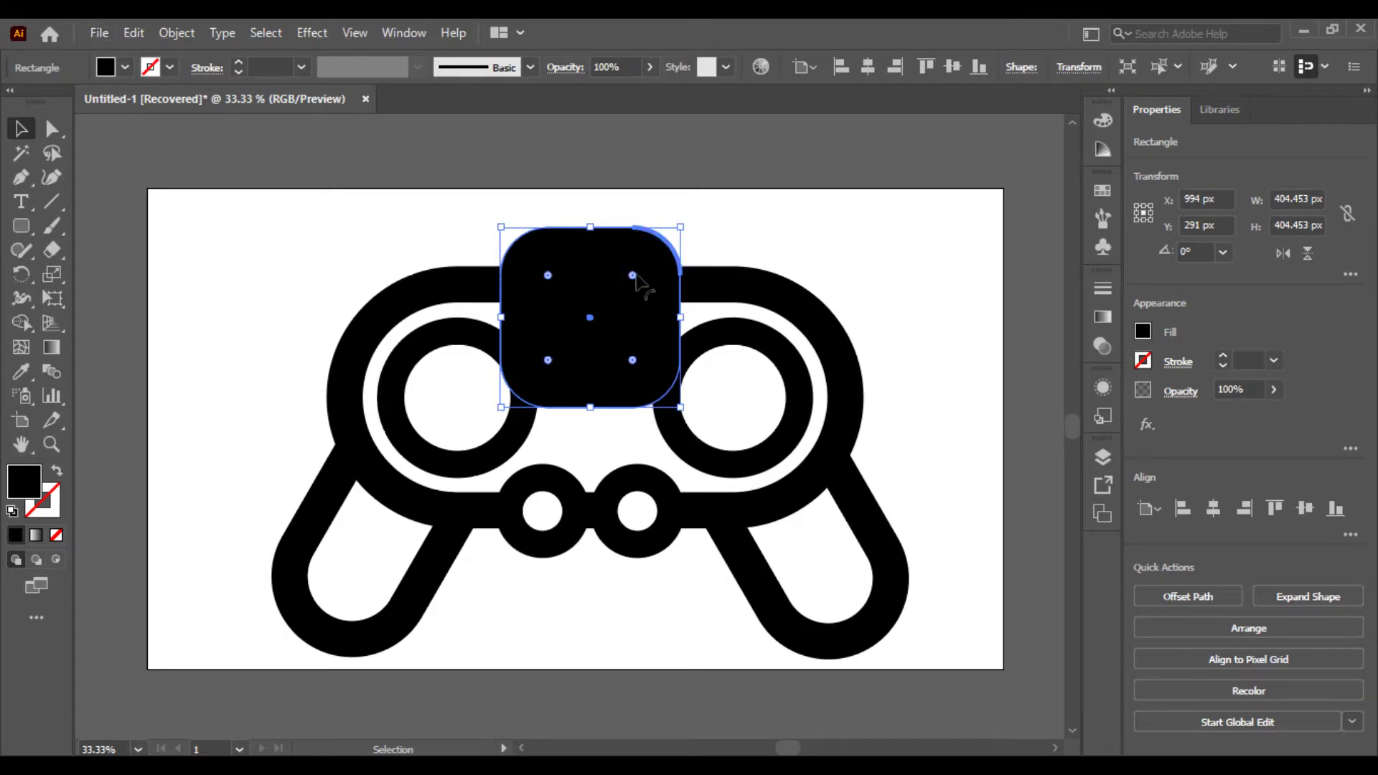
pyautogui.moveTo(635, 276); pyautogui.dragTo(629, 282)
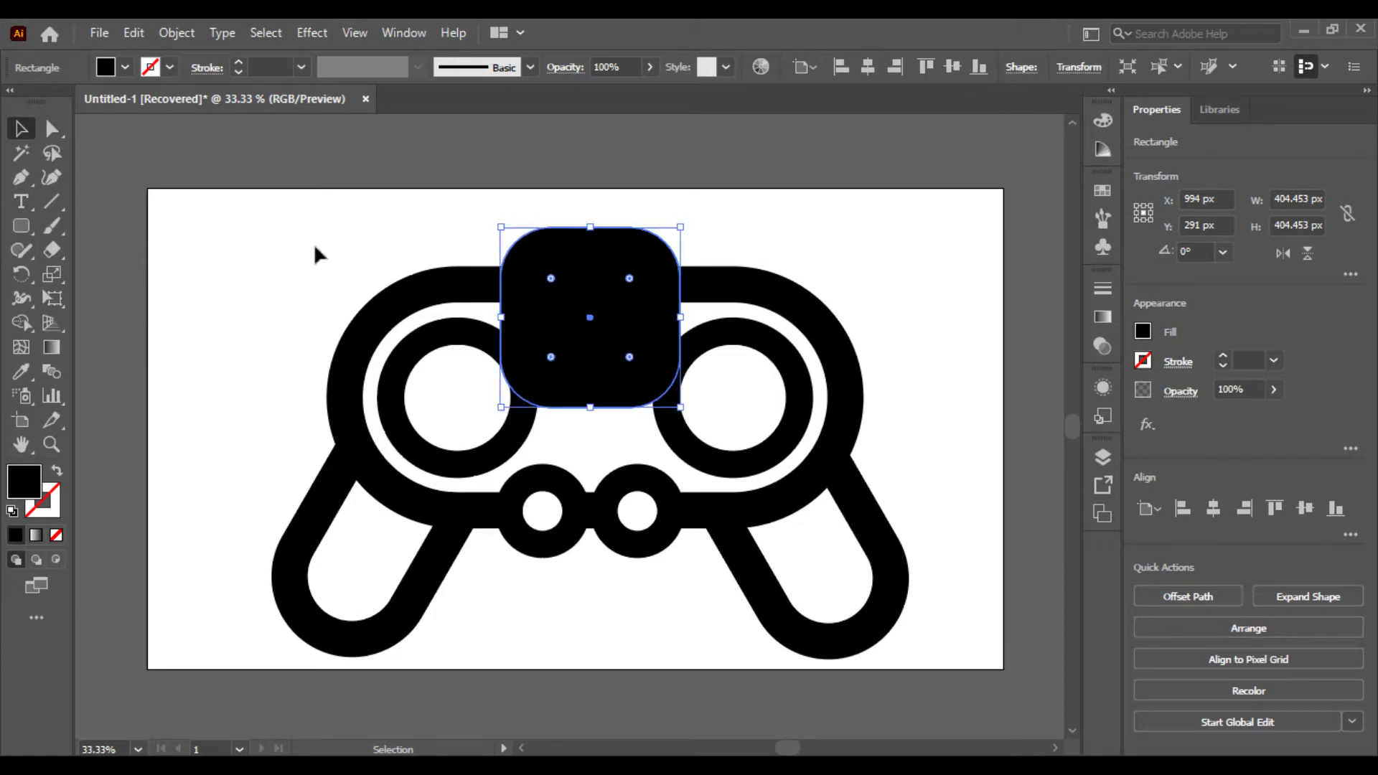
pyautogui.click(55, 129)
pyautogui.moveTo(626, 230); pyautogui.dragTo(631, 230)
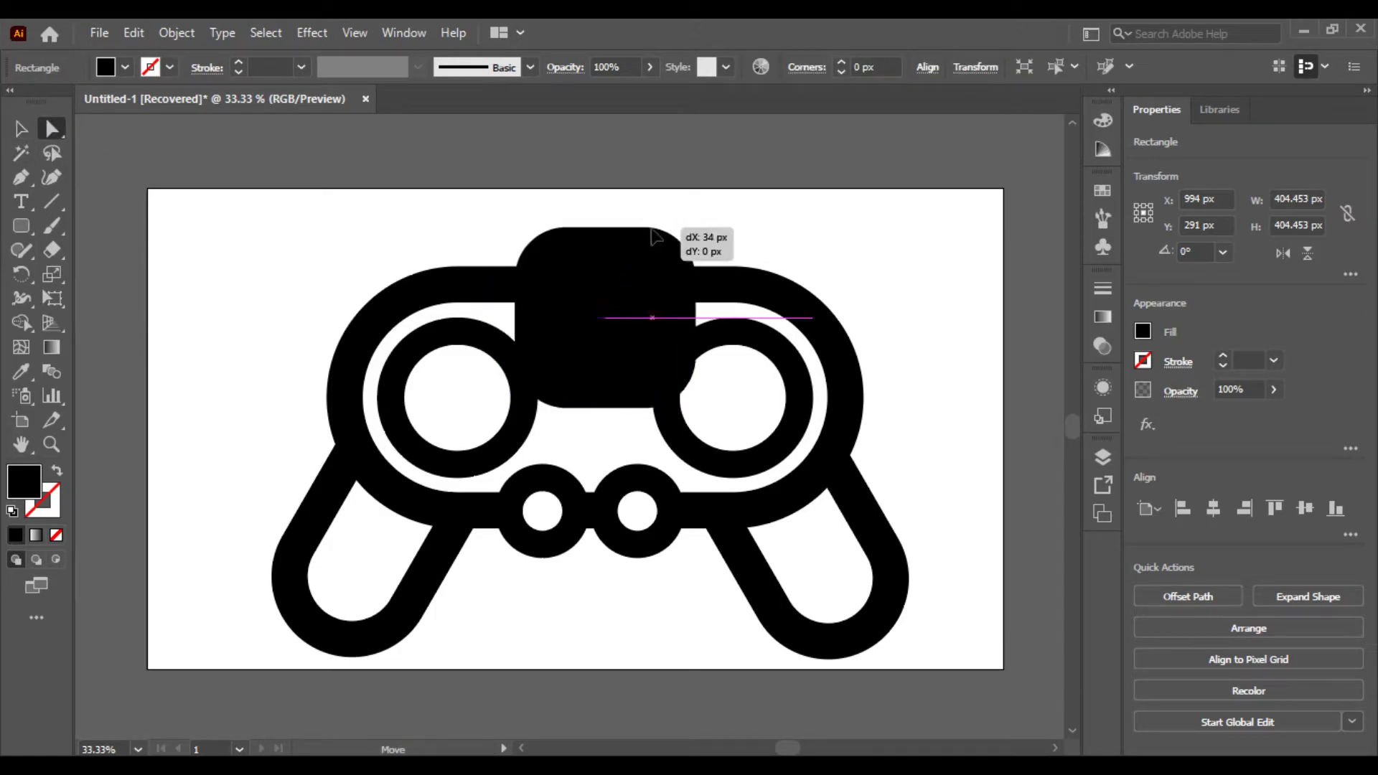
pyautogui.click(735, 201)
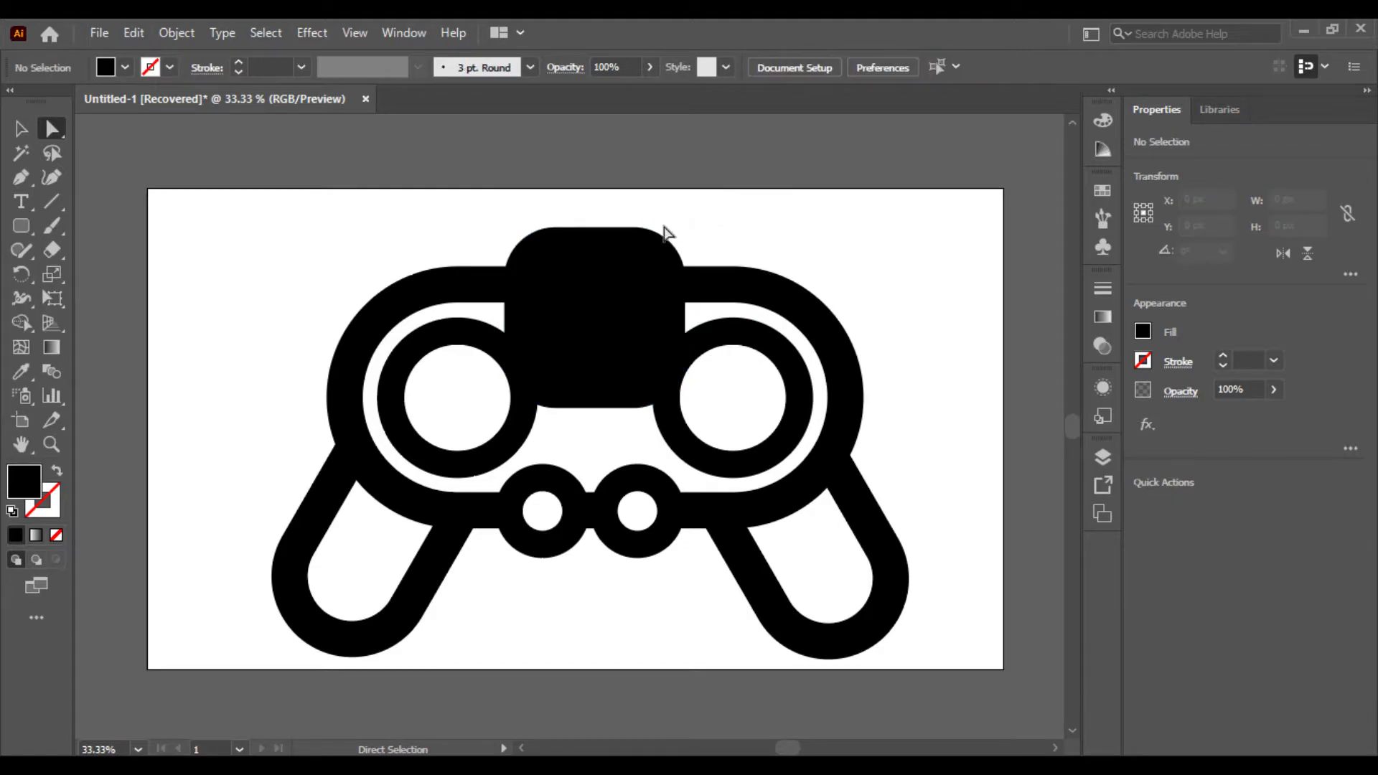
pyautogui.click(661, 233)
pyautogui.click(20, 128)
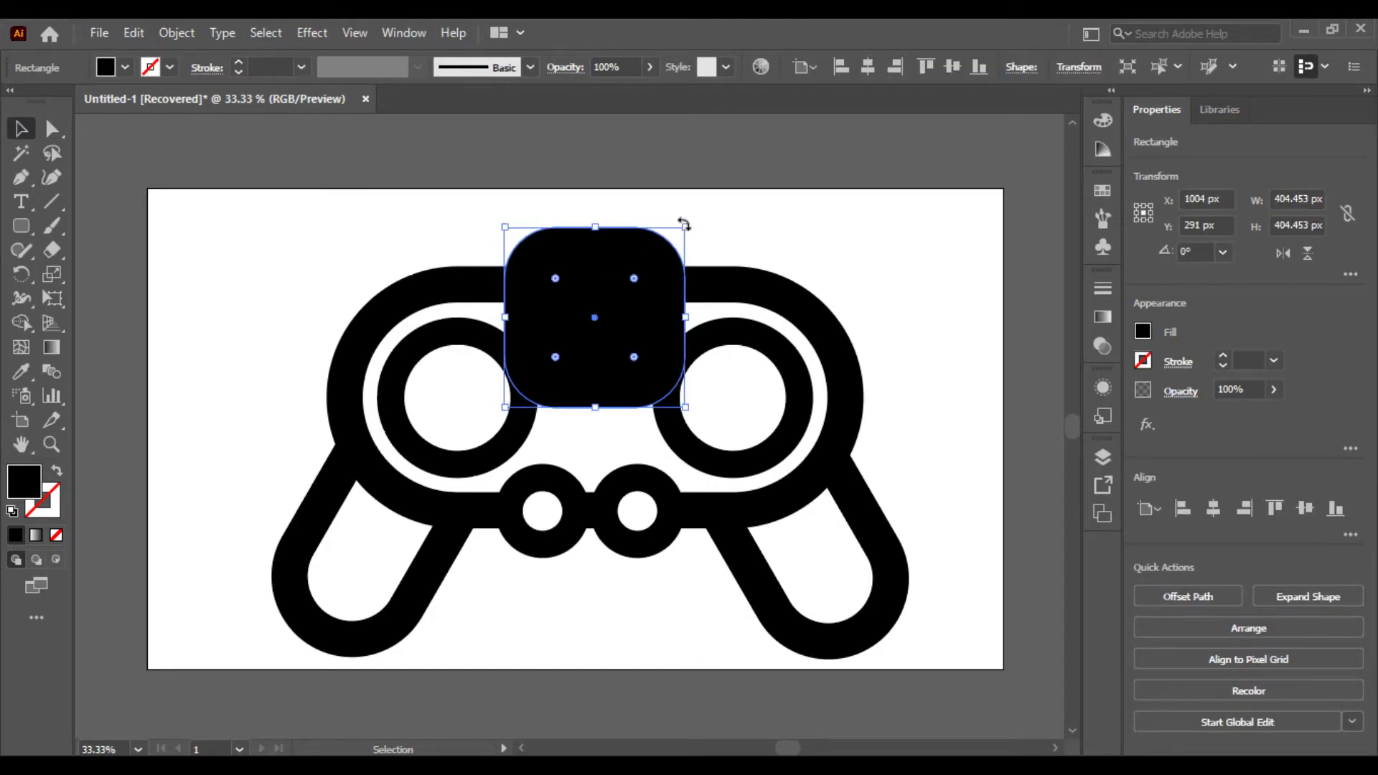
pyautogui.click(702, 204)
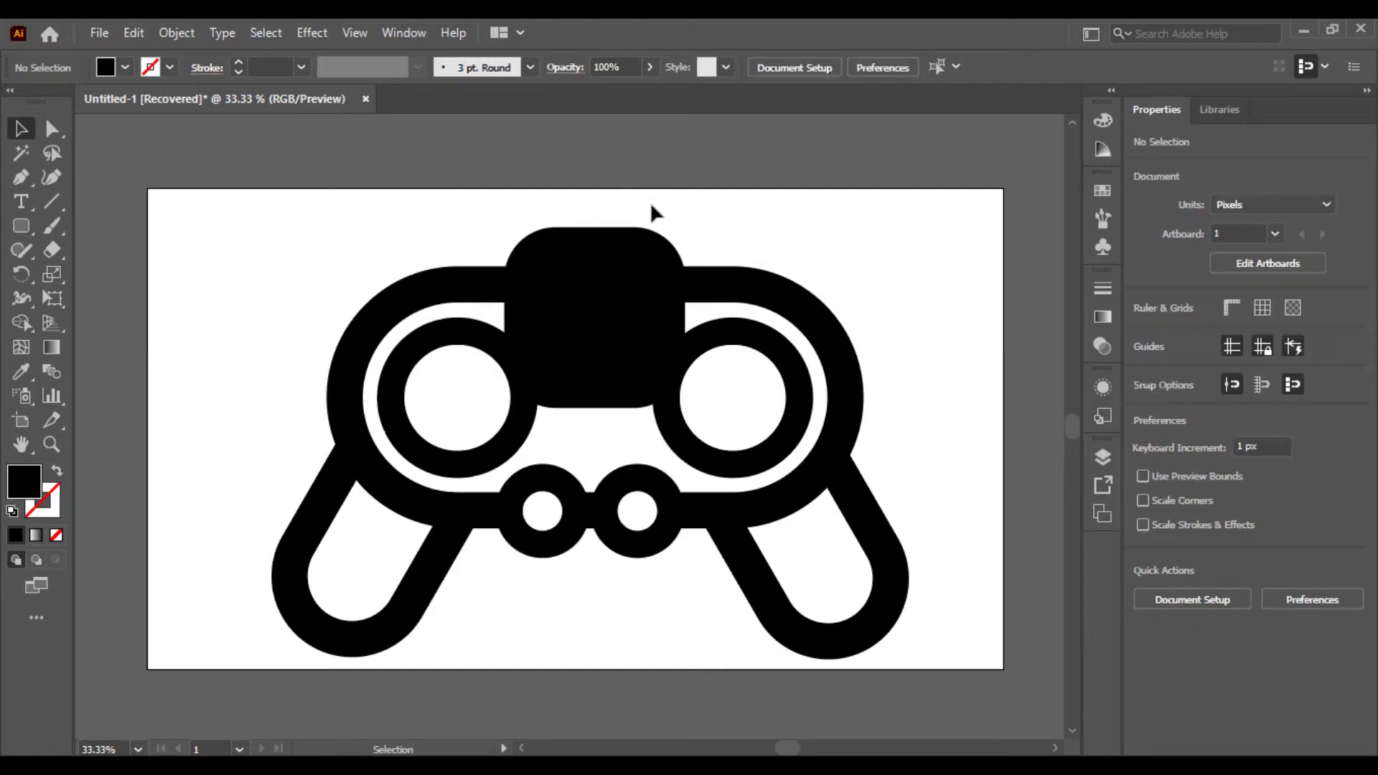
pyautogui.click(619, 279)
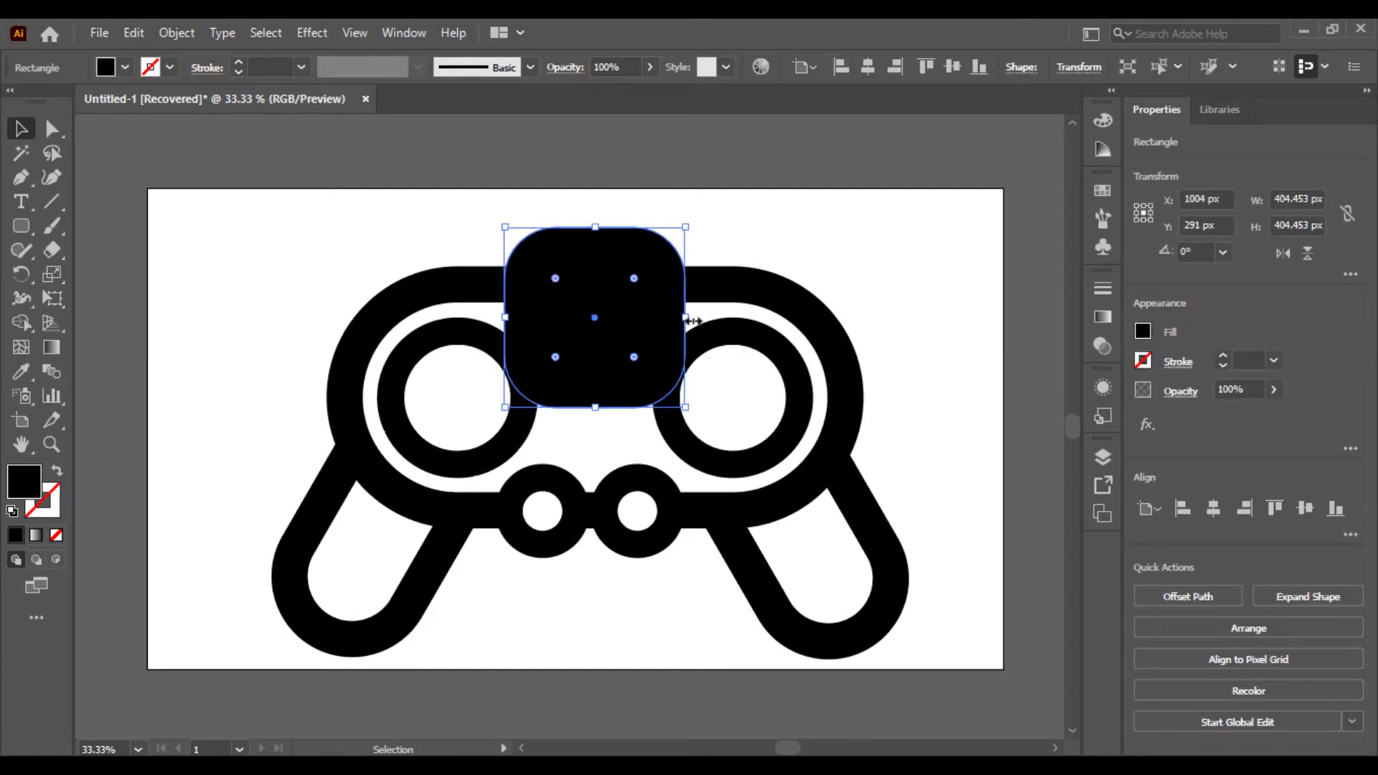
# - Trim the square's lower part and merge it with the controller body as the top bumper
pyautogui.moveTo(590, 387); pyautogui.dragTo(275, 388)
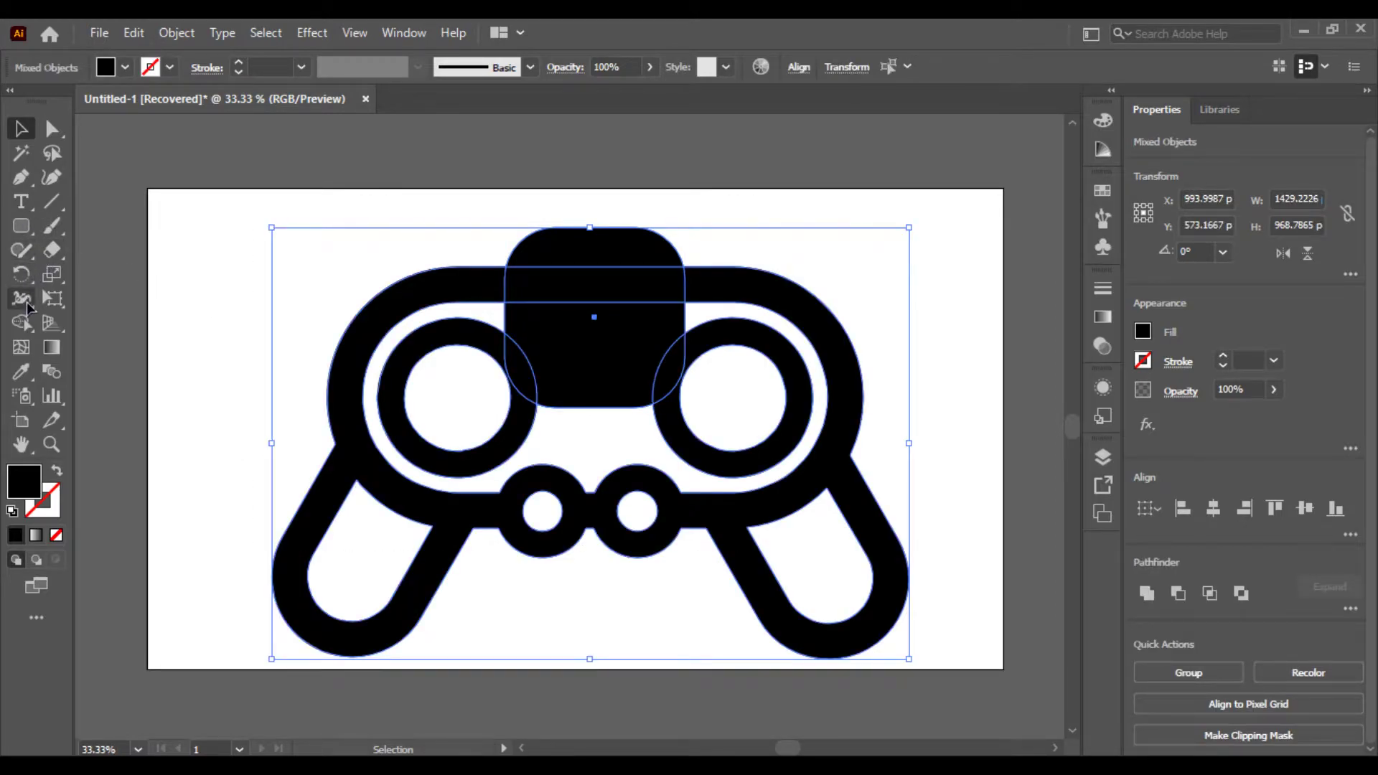
pyautogui.click(21, 323)
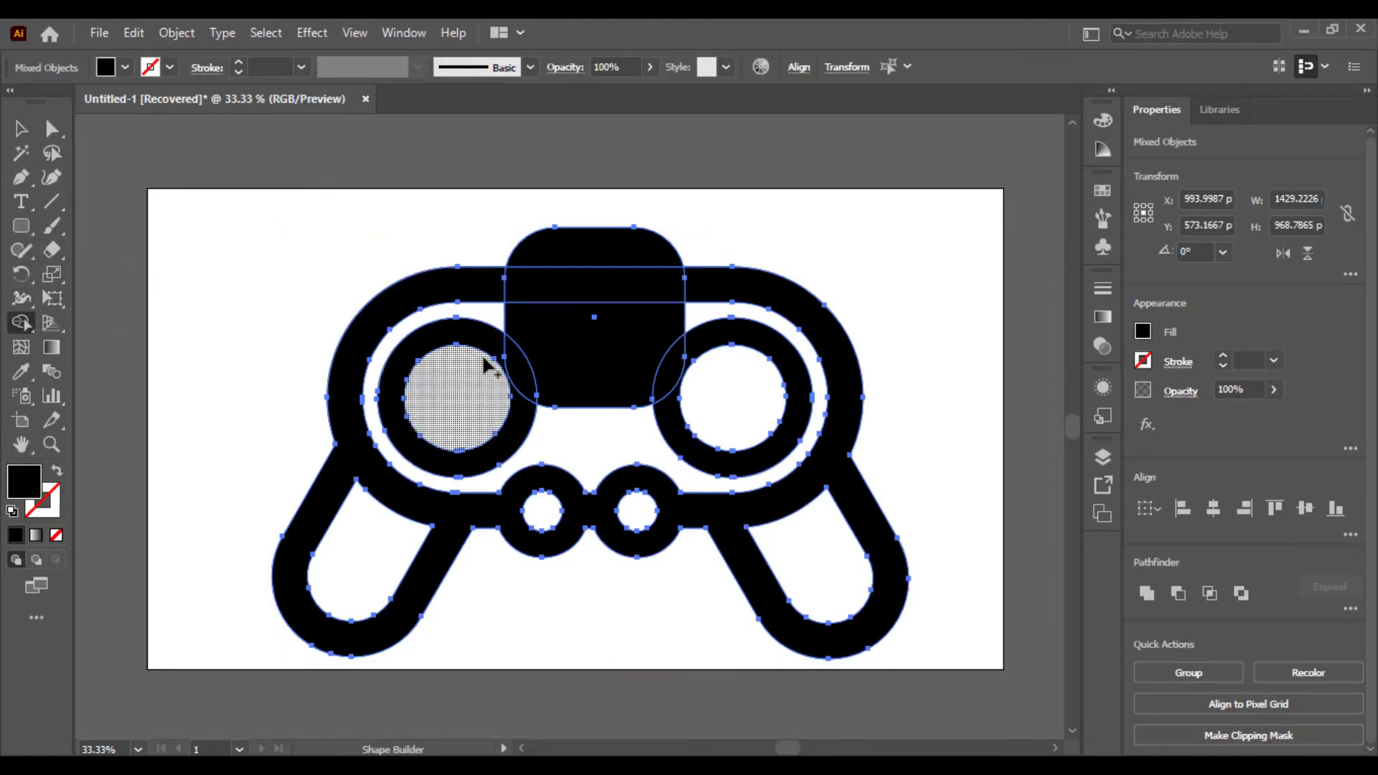
pyautogui.click(520, 387)
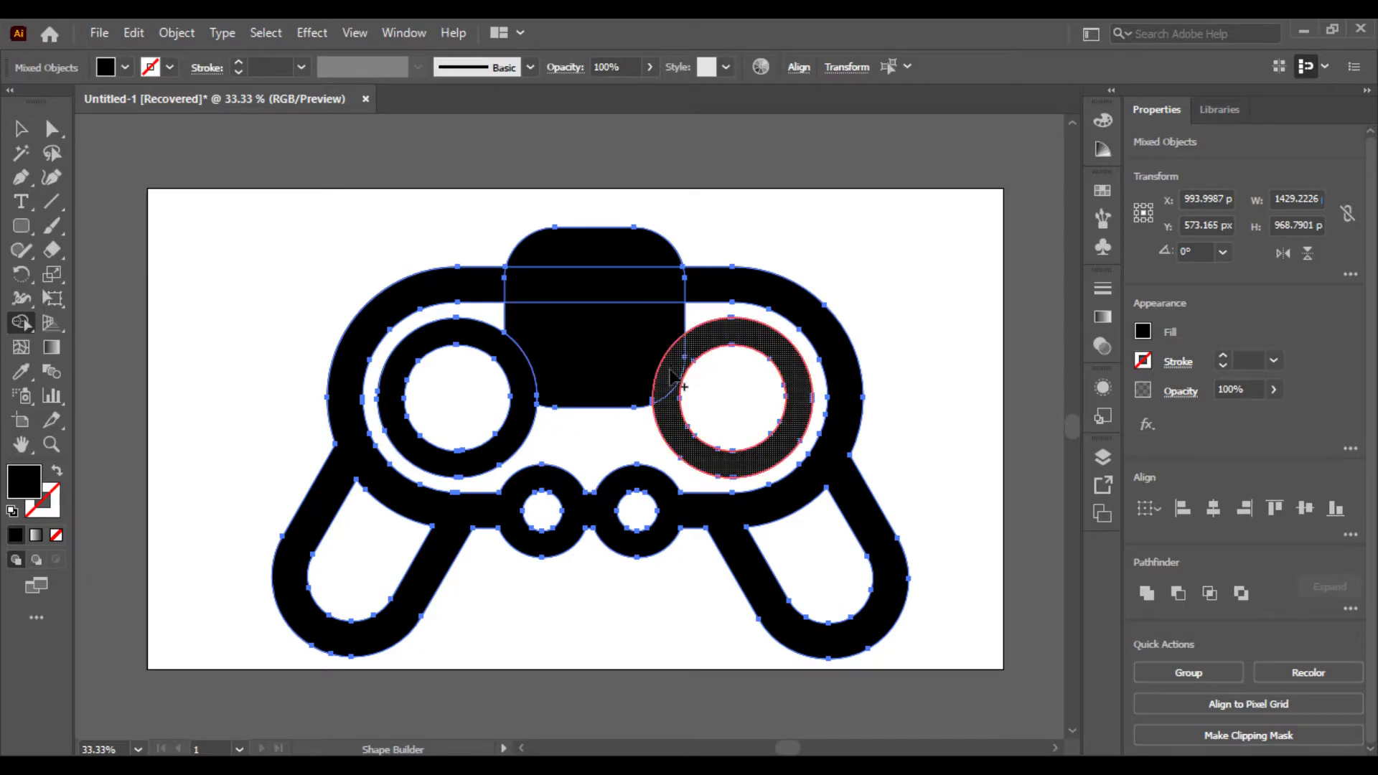
pyautogui.keyDown('alt'); pyautogui.click(645, 350); pyautogui.keyUp('alt')
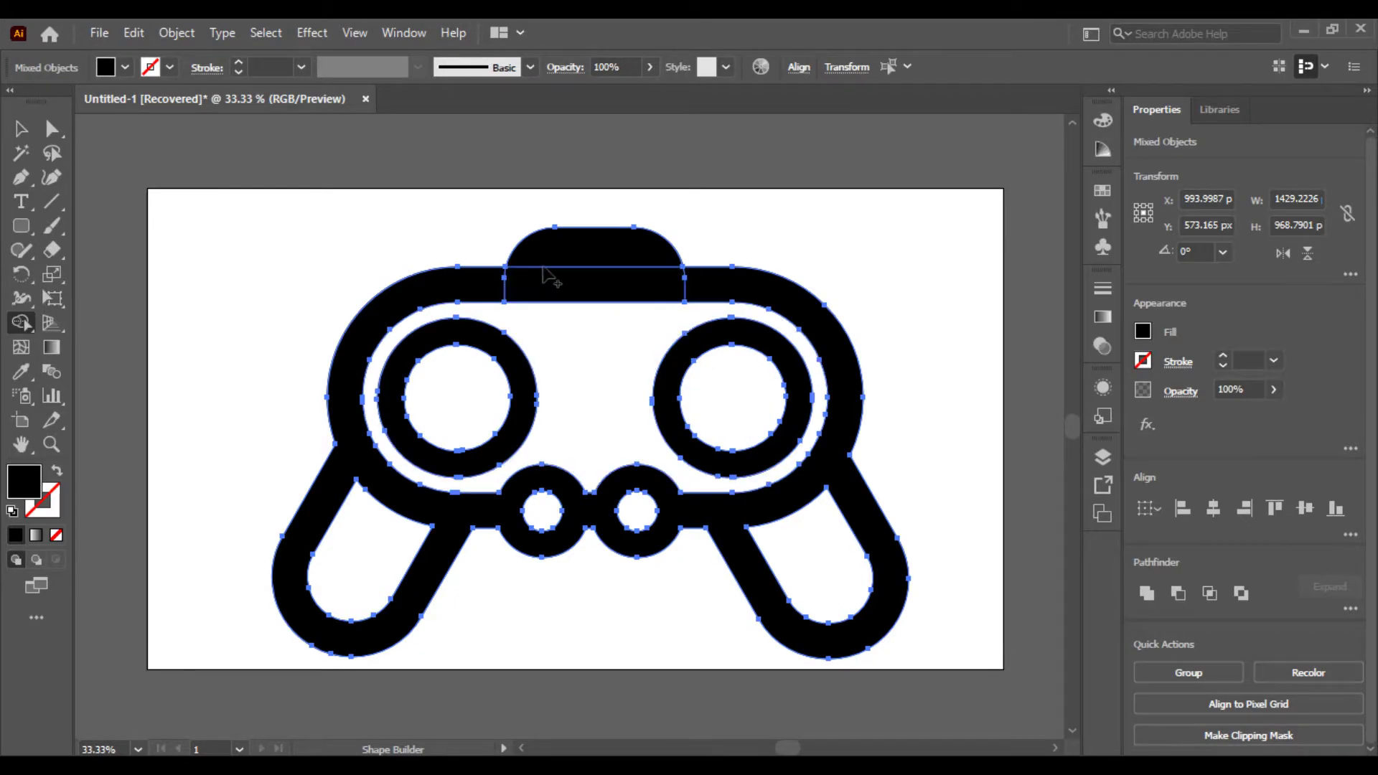
pyautogui.moveTo(540, 285); pyautogui.dragTo(721, 297)
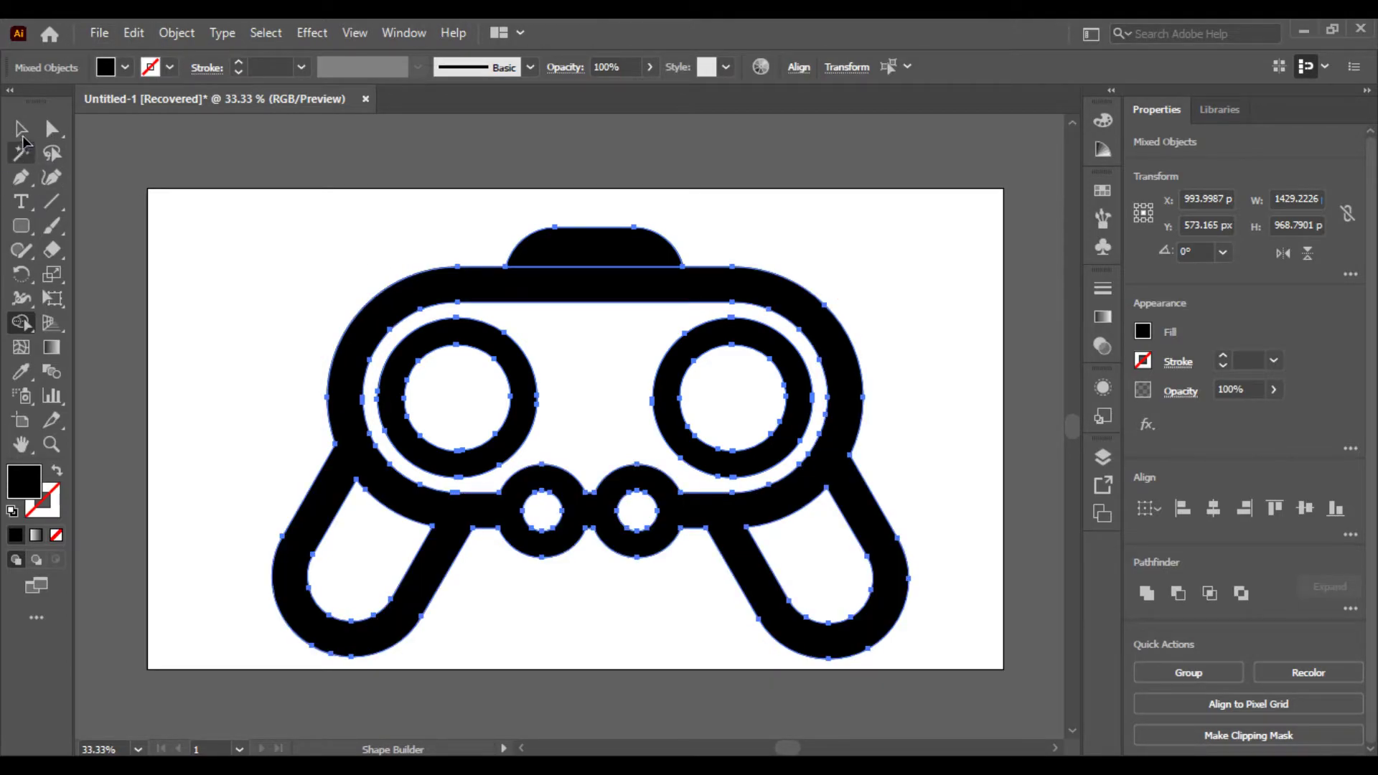
pyautogui.click(21, 129)
# - Select the whole gamepad and scale it down to fit more compactly
pyautogui.click(242, 242)
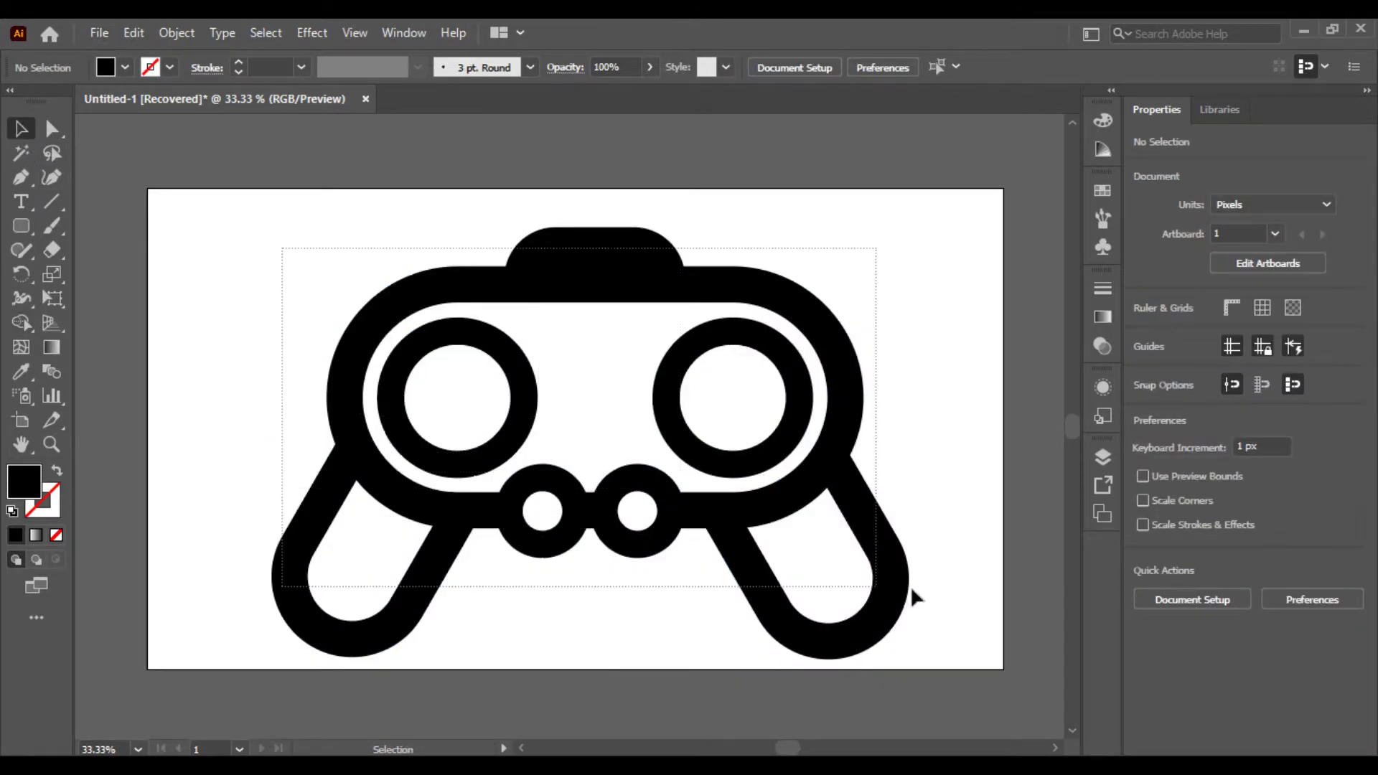
pyautogui.moveTo(353, 308); pyautogui.dragTo(919, 621)
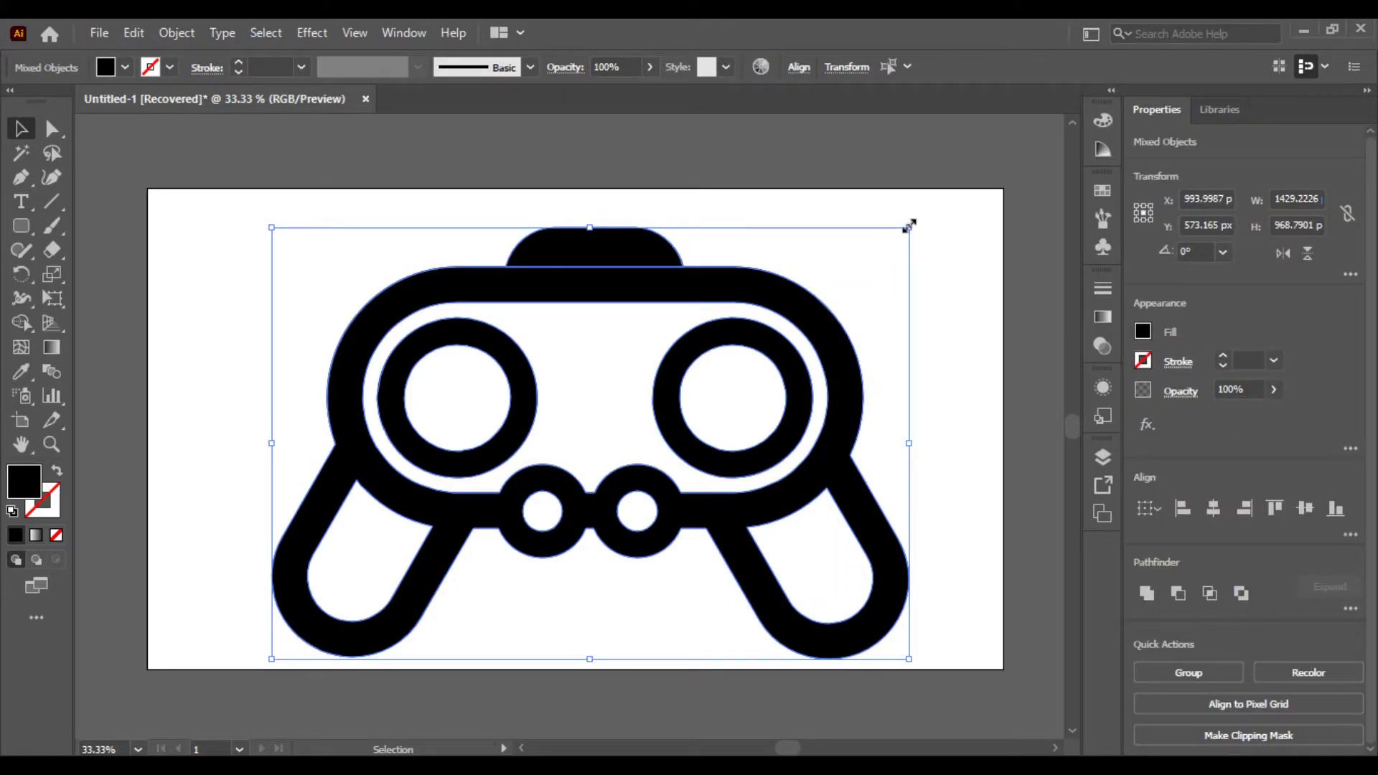
pyautogui.moveTo(908, 226); pyautogui.dragTo(755, 335)
pyautogui.moveTo(669, 382); pyautogui.dragTo(739, 337)
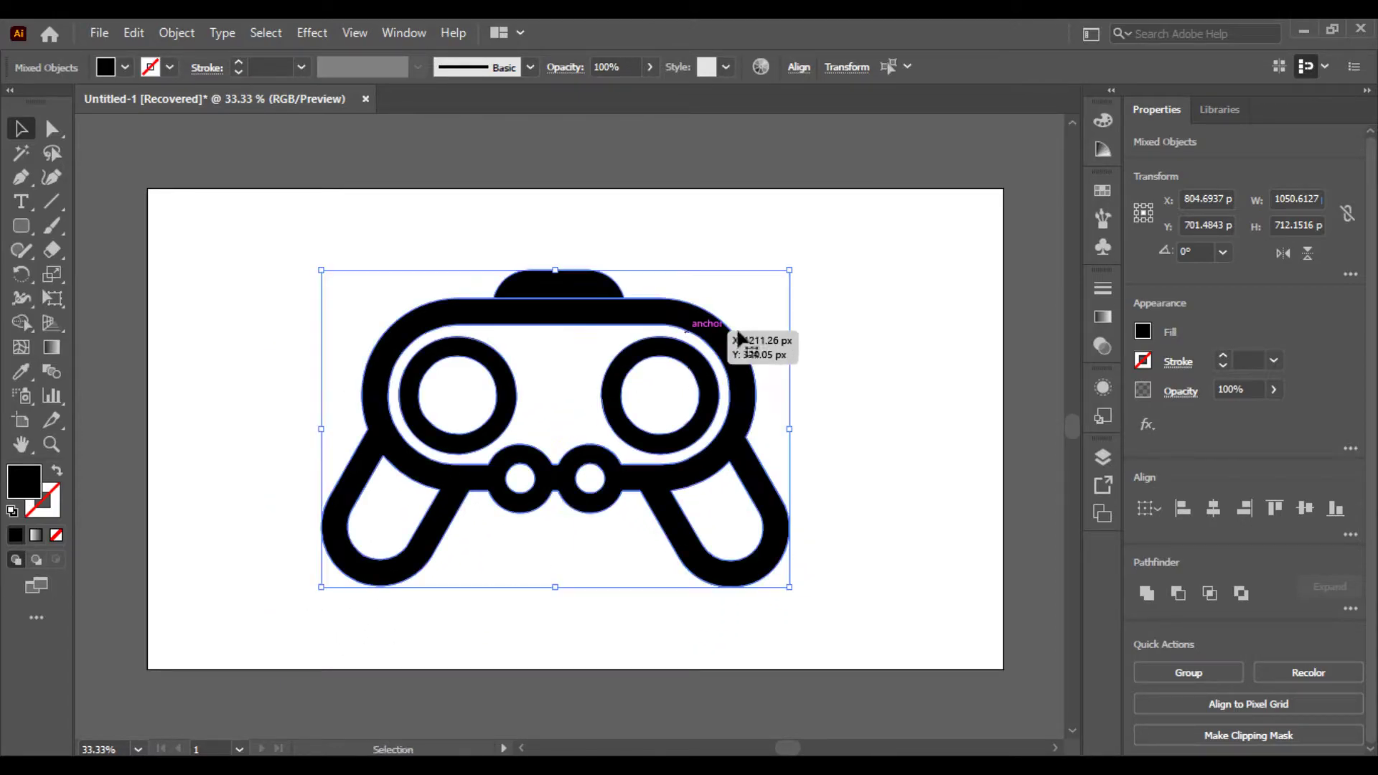
pyautogui.click(866, 333)
# - Eyedrop the navy swatch onto the gamepad outline group
pyautogui.hotkey('ctrl', '=')
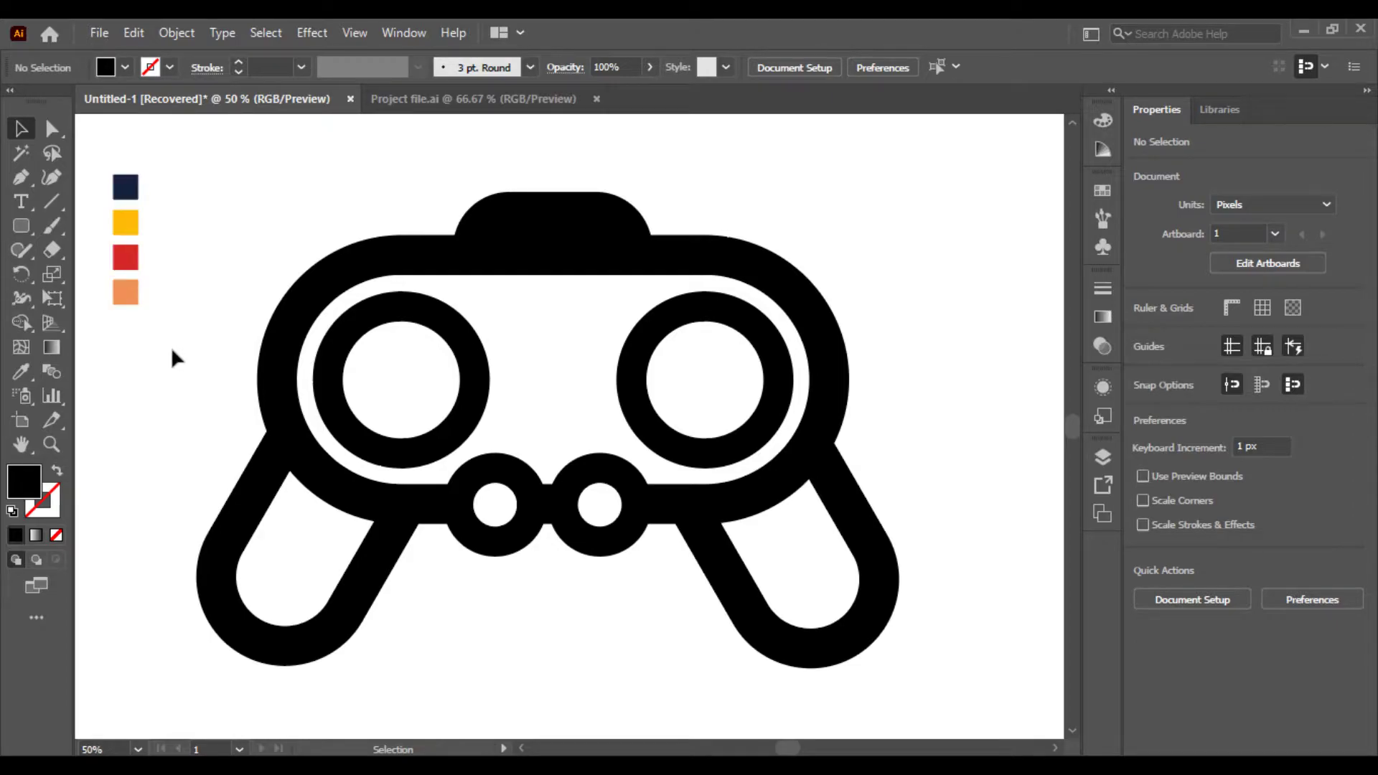
pyautogui.click(274, 343)
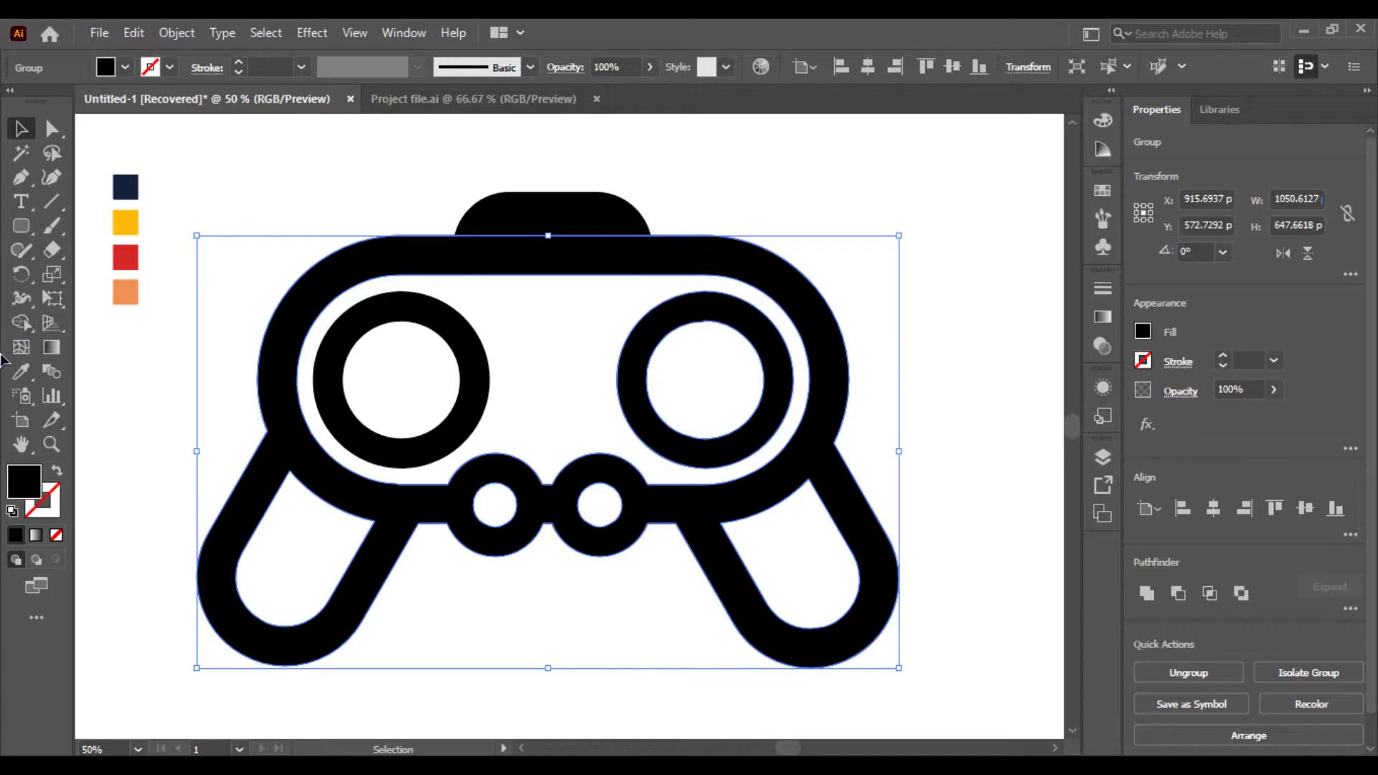
pyautogui.click(21, 371)
pyautogui.click(131, 195)
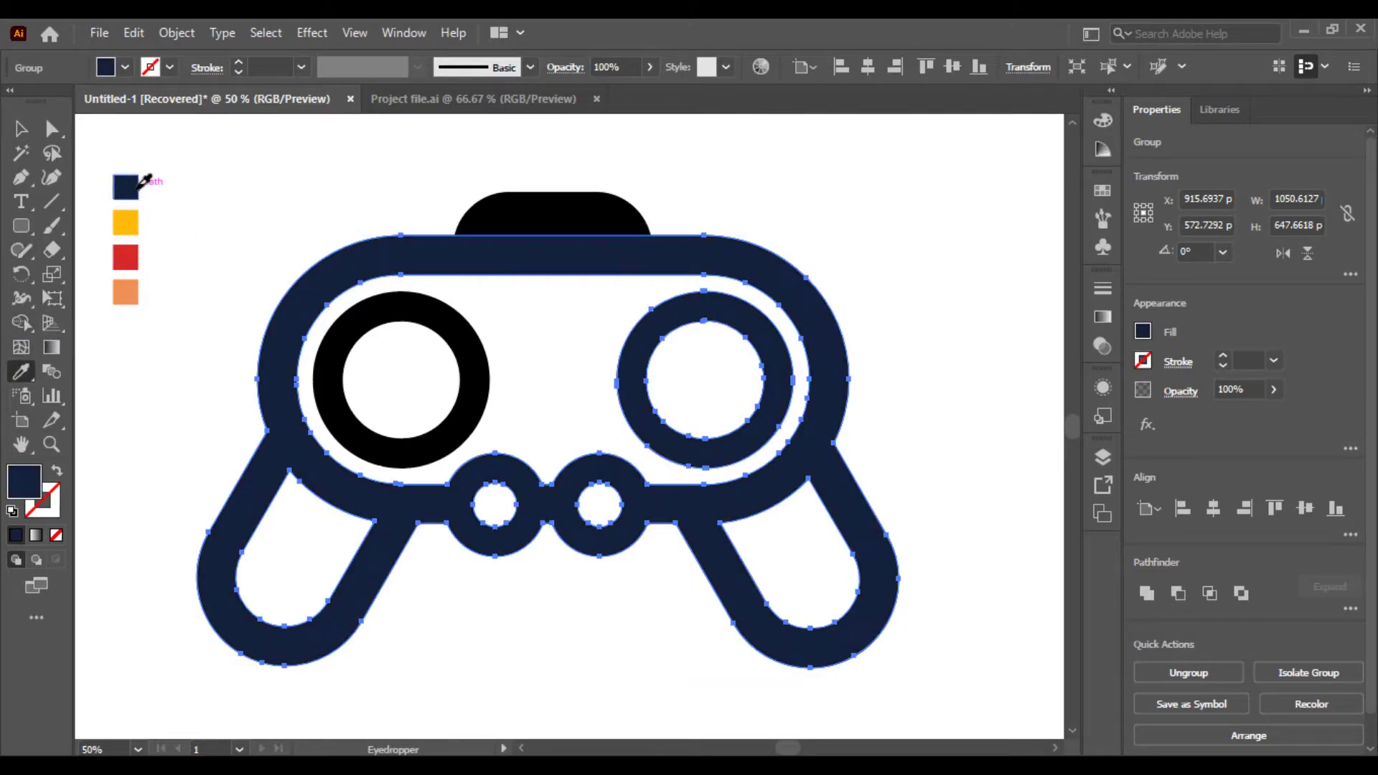
# - Turn the remaining black left ring navy from the swatch, leaving the bumper black
pyautogui.click(21, 129)
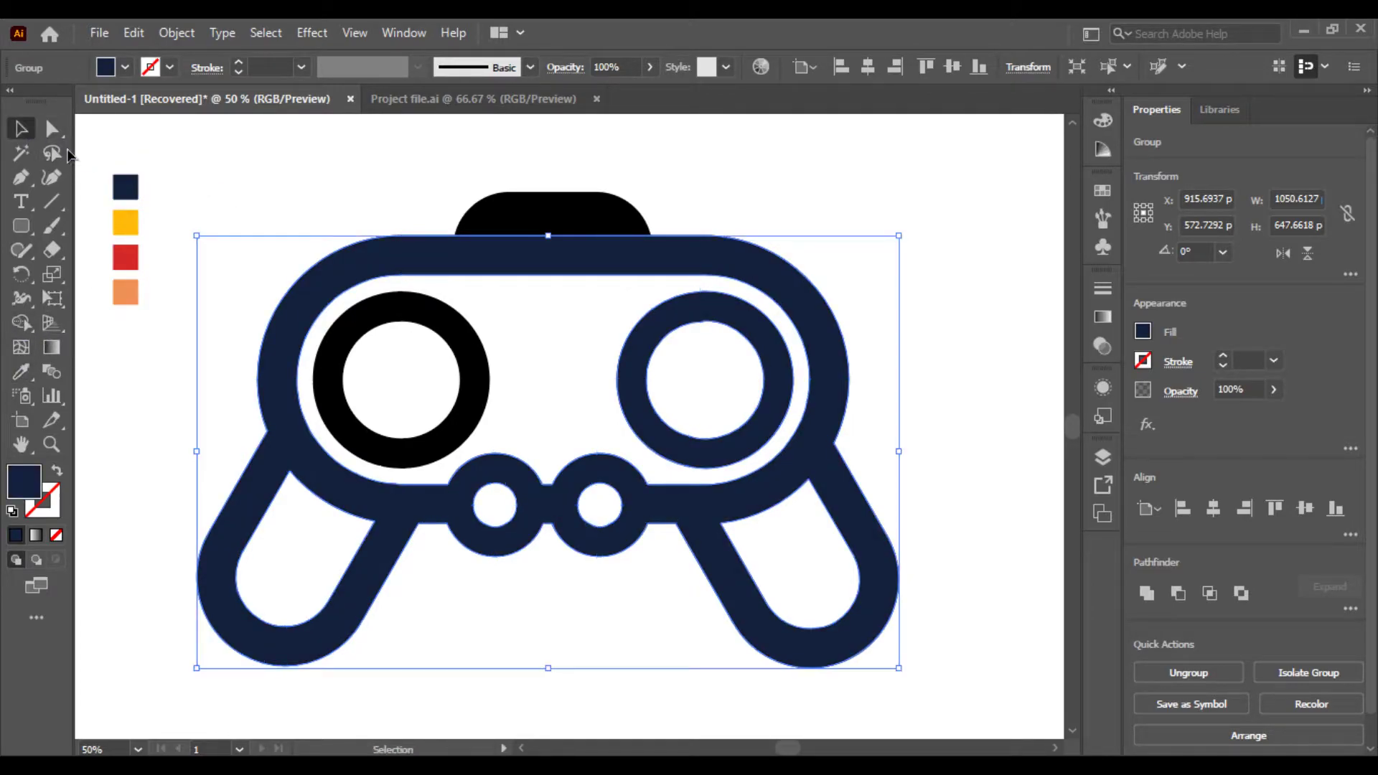
pyautogui.click(479, 374)
pyautogui.keyDown('shift'); pyautogui.click(531, 370); pyautogui.keyUp('shift')
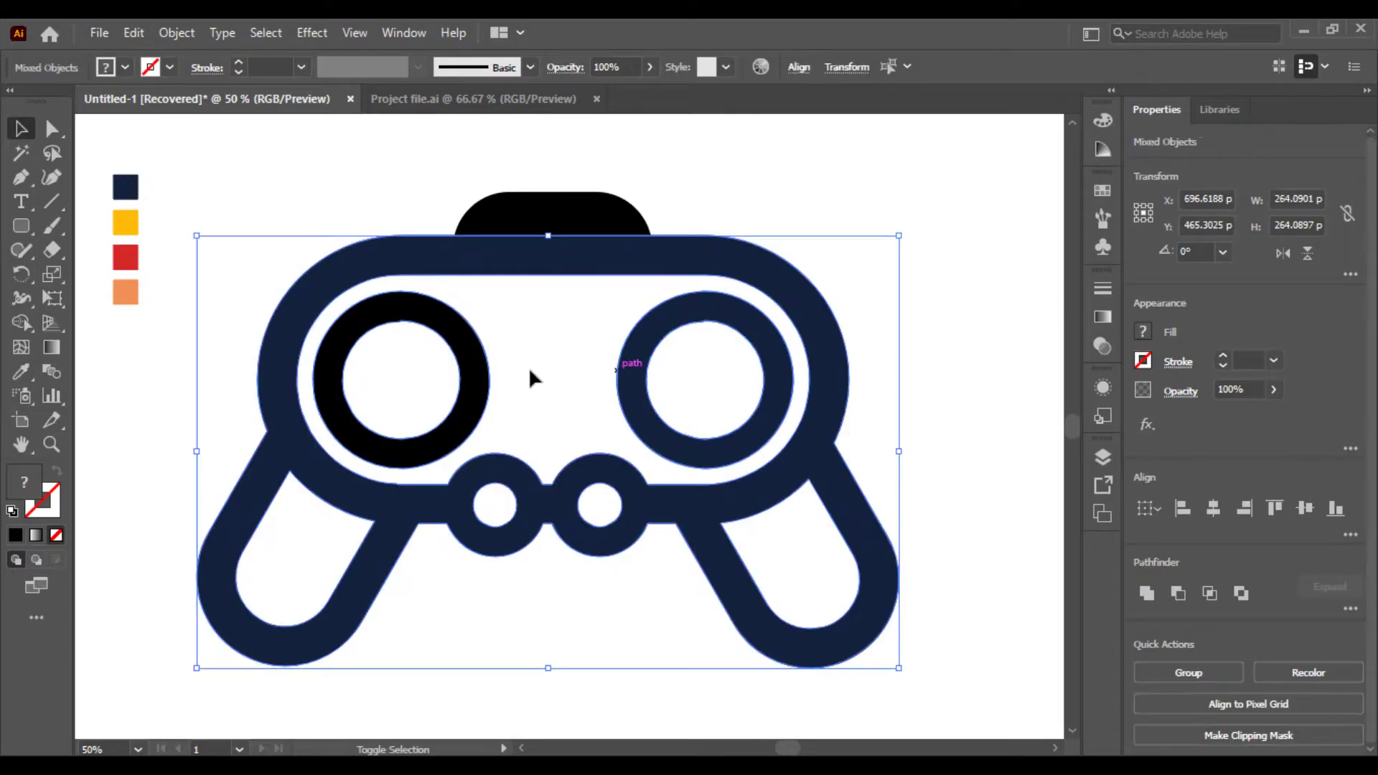
pyautogui.click(21, 371)
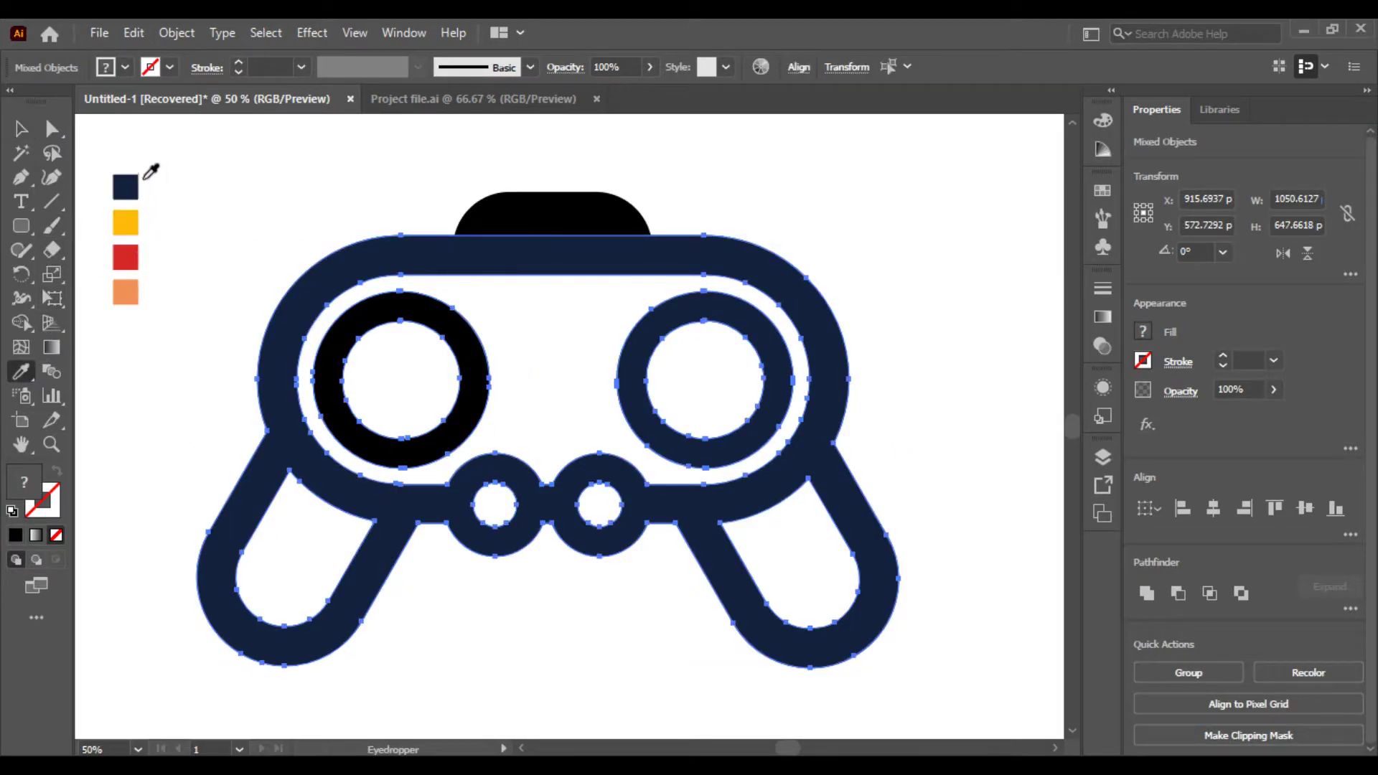
pyautogui.click(123, 186)
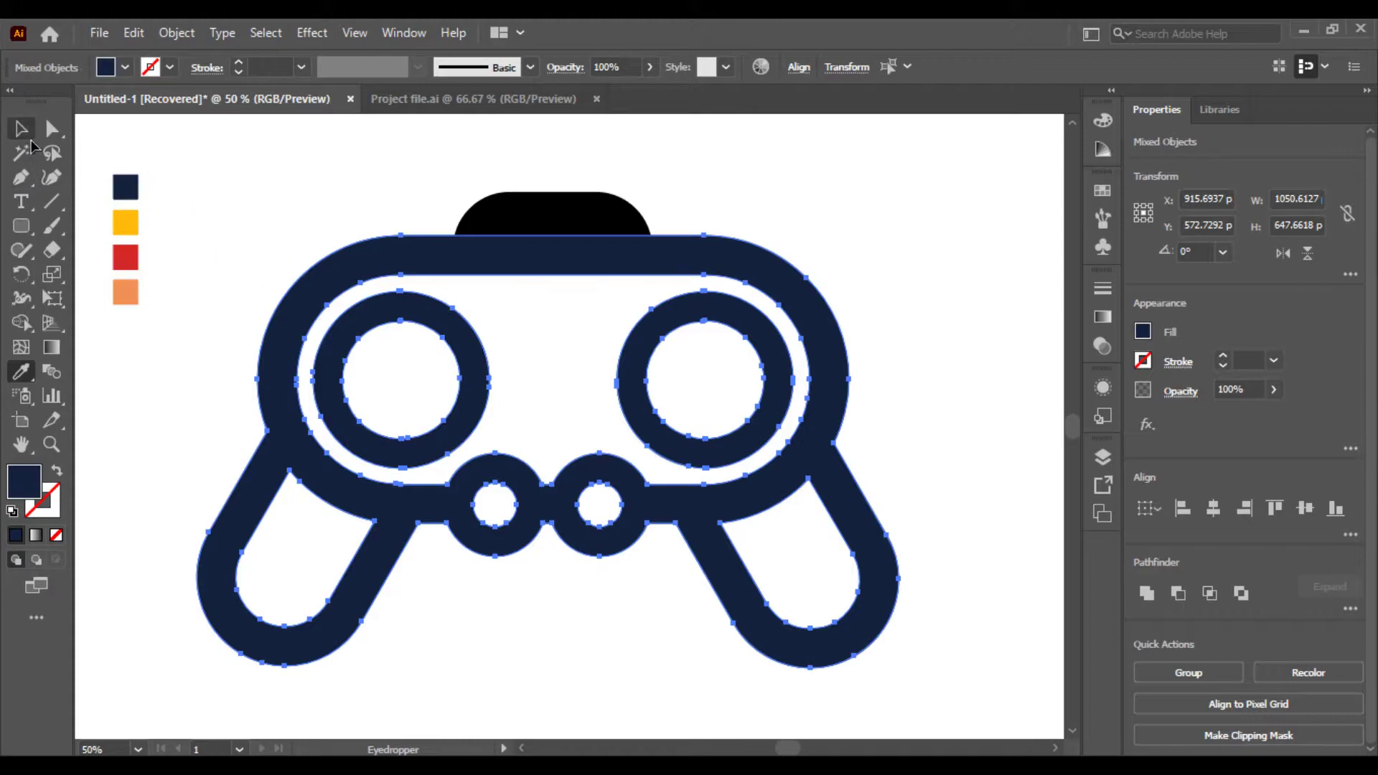
pyautogui.click(21, 128)
pyautogui.click(218, 143)
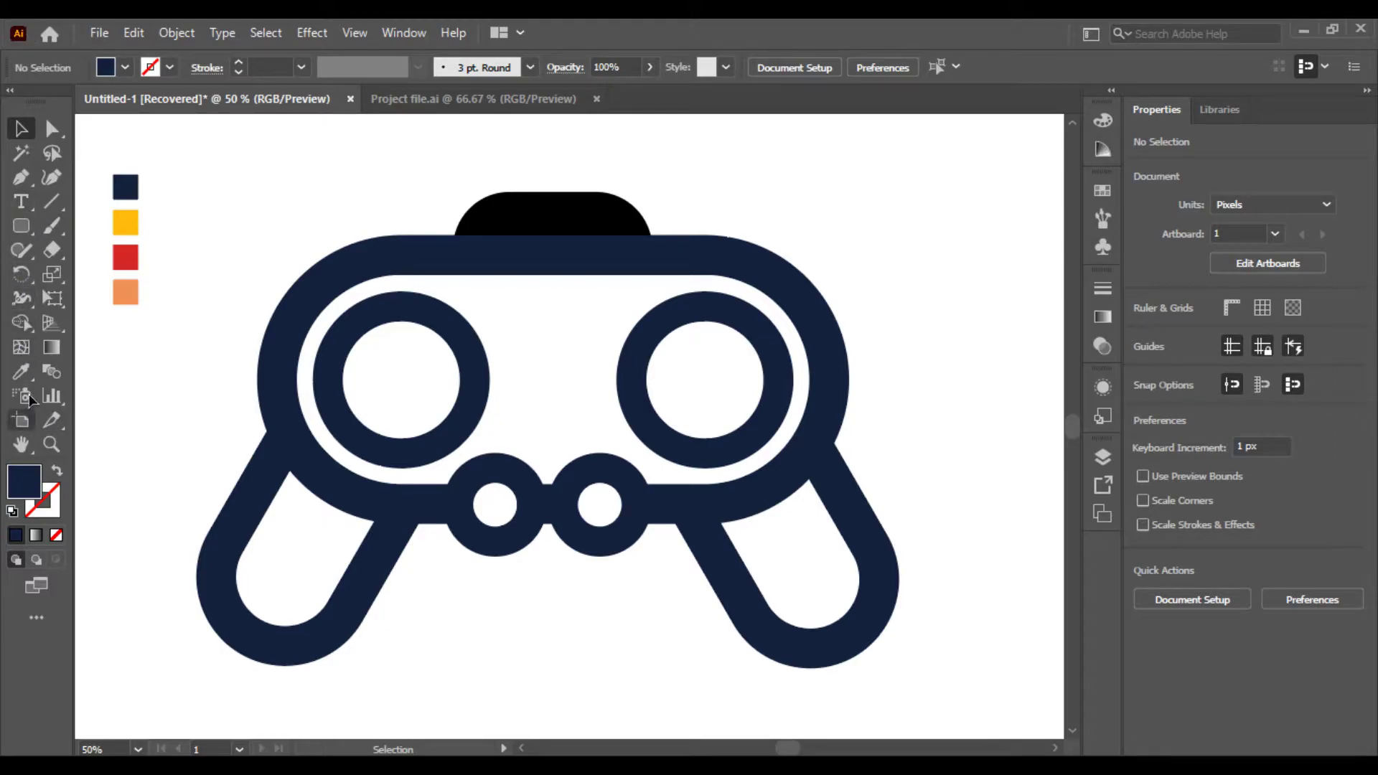
# - Draw a small circle and fill it with red from the swatch
pyautogui.click(27, 227)
pyautogui.moveTo(29, 230); pyautogui.dragTo(86, 274)
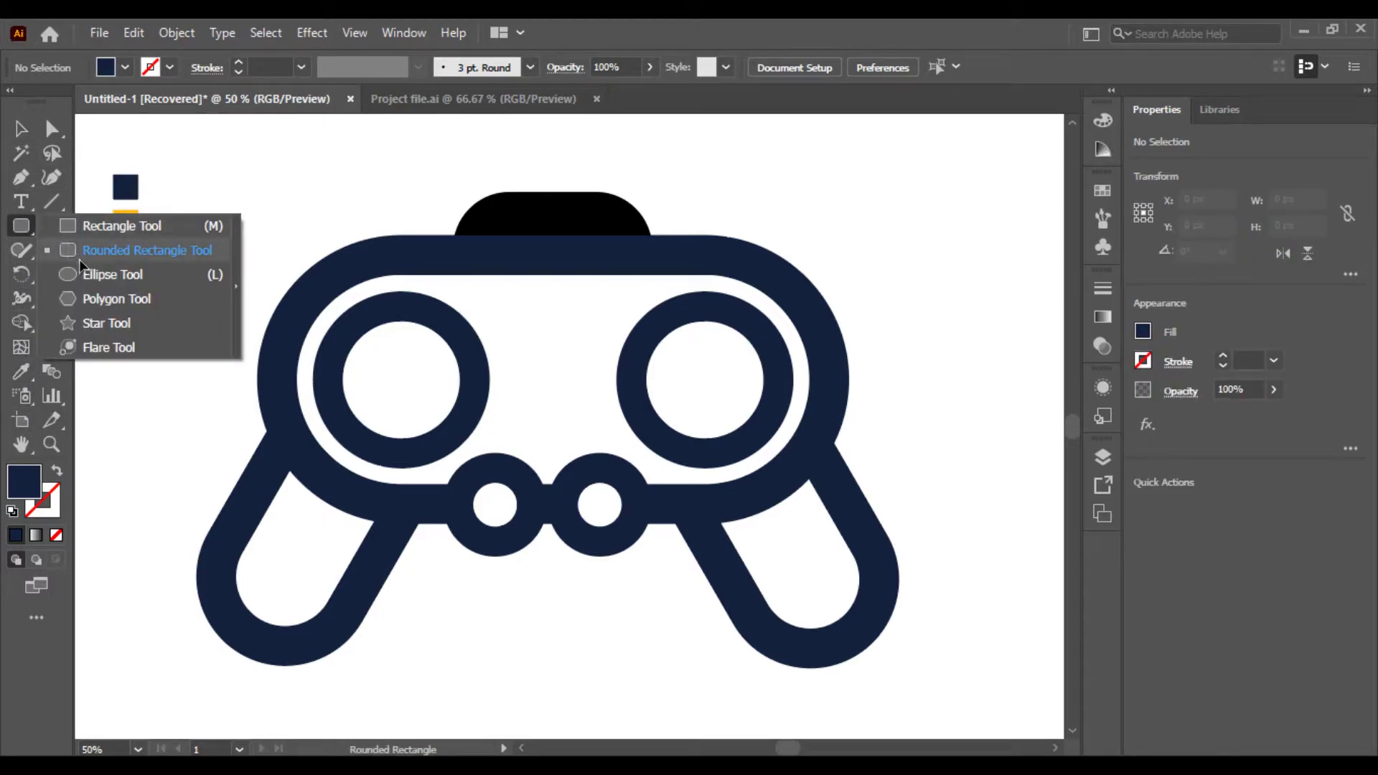
pyautogui.moveTo(125, 347)
pyautogui.mouseDown()
pyautogui.moveTo(157, 385)
pyautogui.moveTo(151, 372)
pyautogui.mouseUp()
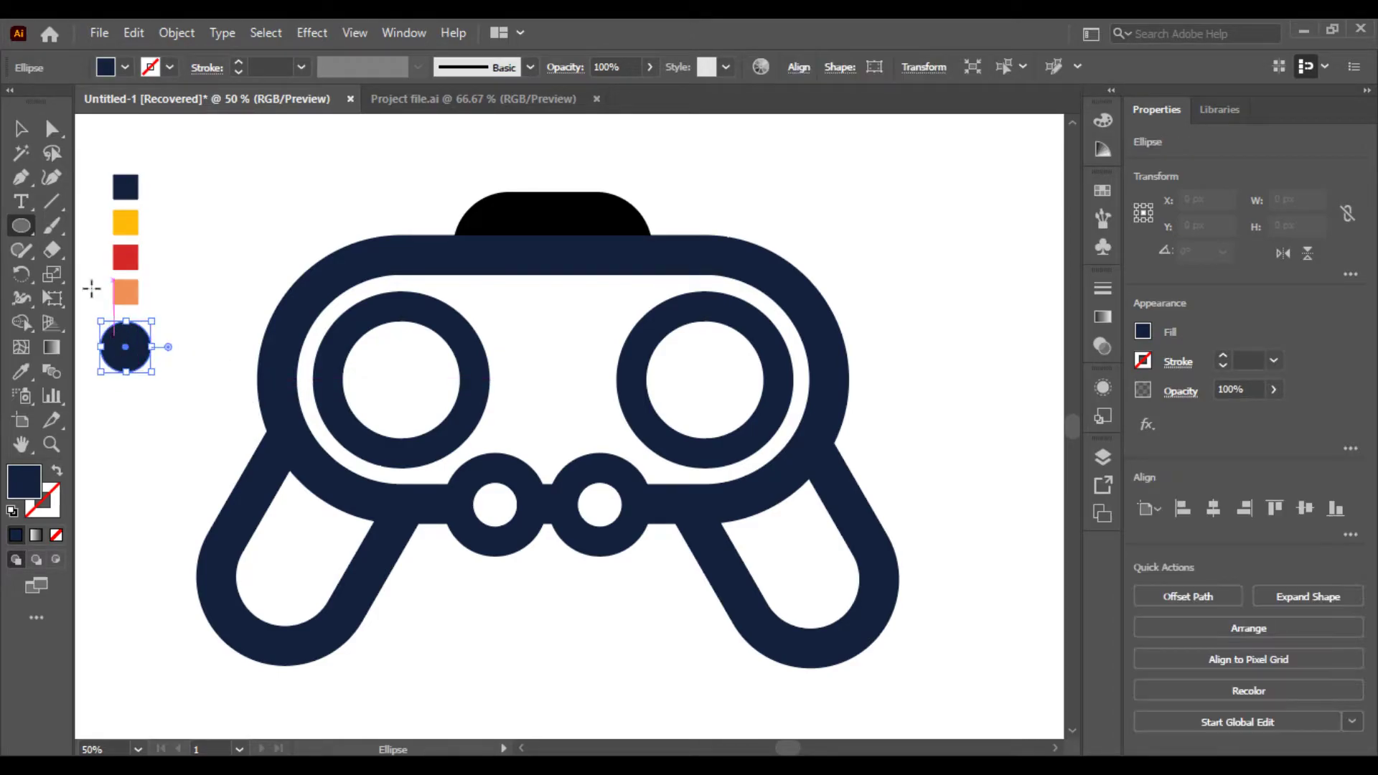
pyautogui.click(20, 373)
pyautogui.click(123, 257)
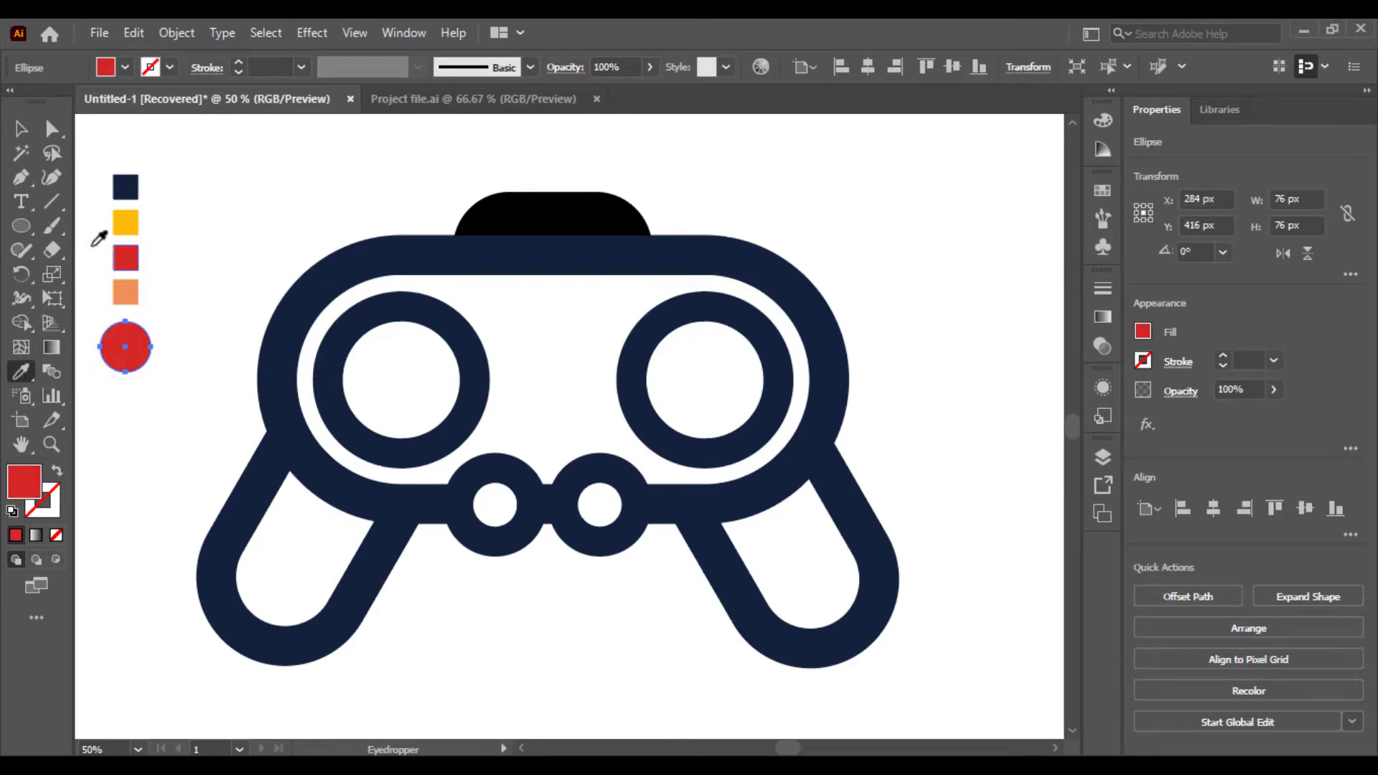
# - Move the red circle into the left button and place a copy 172 px across in the right button
pyautogui.click(18, 128)
pyautogui.click(142, 246)
pyautogui.moveTo(125, 347)
pyautogui.mouseDown()
pyautogui.moveTo(488, 493)
pyautogui.moveTo(605, 524)
pyautogui.mouseUp()
pyautogui.click(538, 637)
pyautogui.click(617, 648)
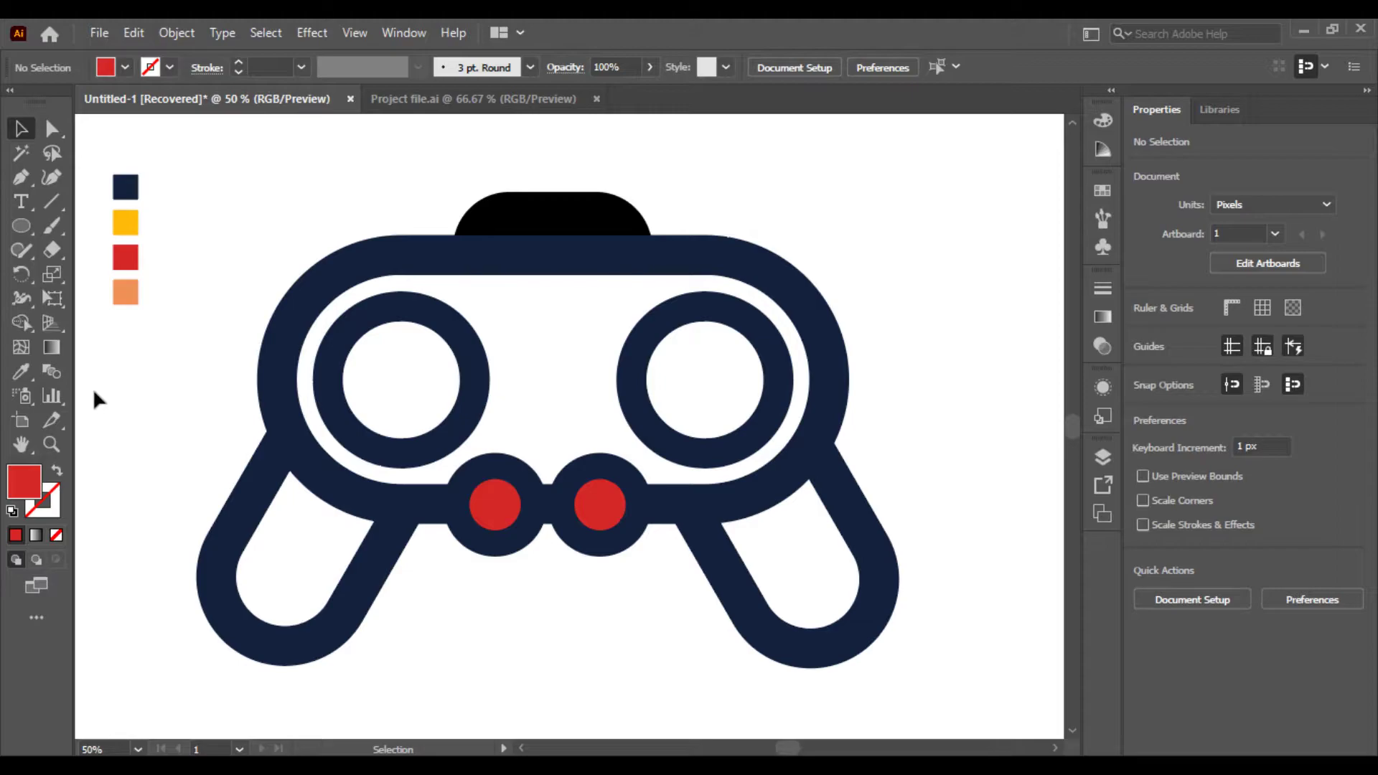
pyautogui.click(24, 233)
# - Draw a red rounded rectangle sized 775 × 424 px over the gamepad
pyautogui.moveTo(23, 233); pyautogui.dragTo(115, 246)
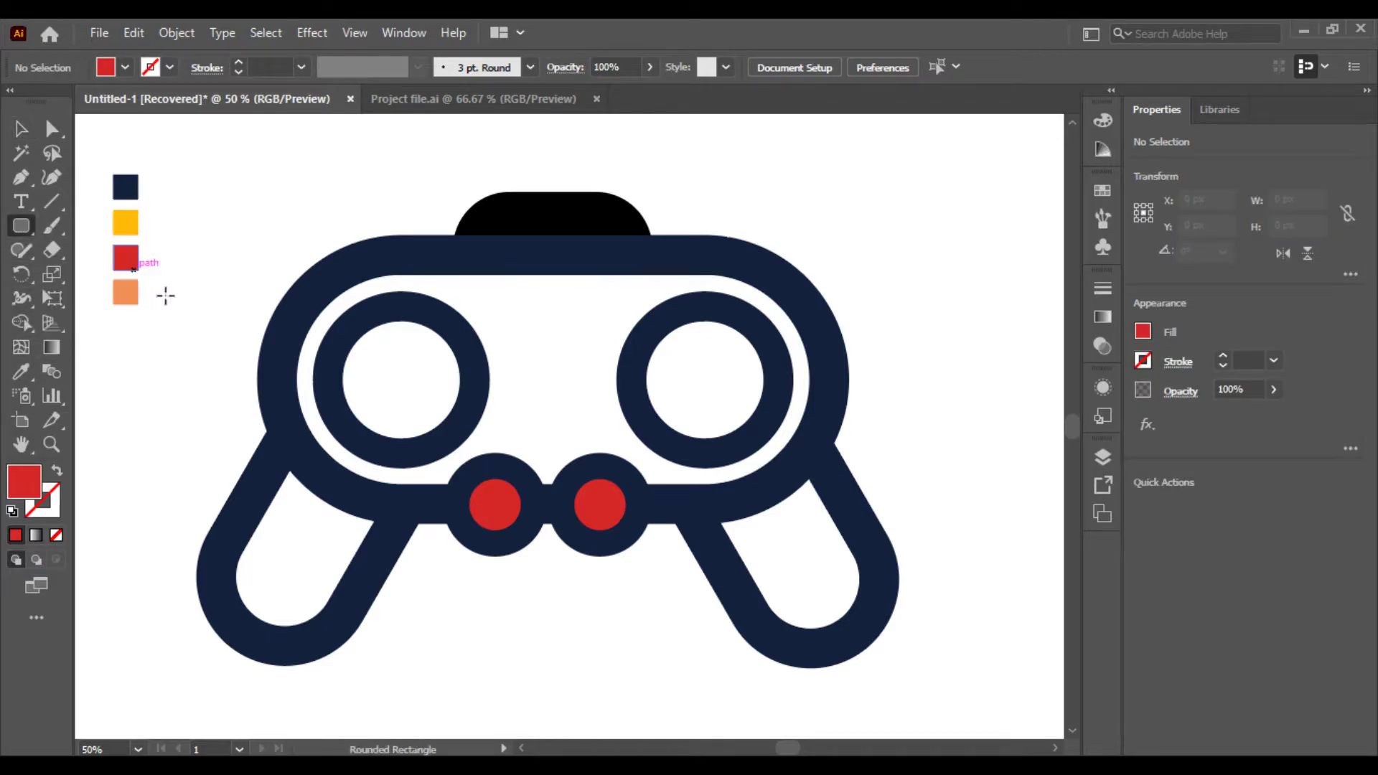
pyautogui.moveTo(254, 256)
pyautogui.mouseDown()
pyautogui.moveTo(637, 397)
pyautogui.moveTo(815, 522)
pyautogui.mouseUp()
pyautogui.moveTo(800, 253)
pyautogui.mouseDown()
pyautogui.moveTo(410, 345)
pyautogui.moveTo(485, 316)
pyautogui.mouseUp()
pyautogui.press('v')
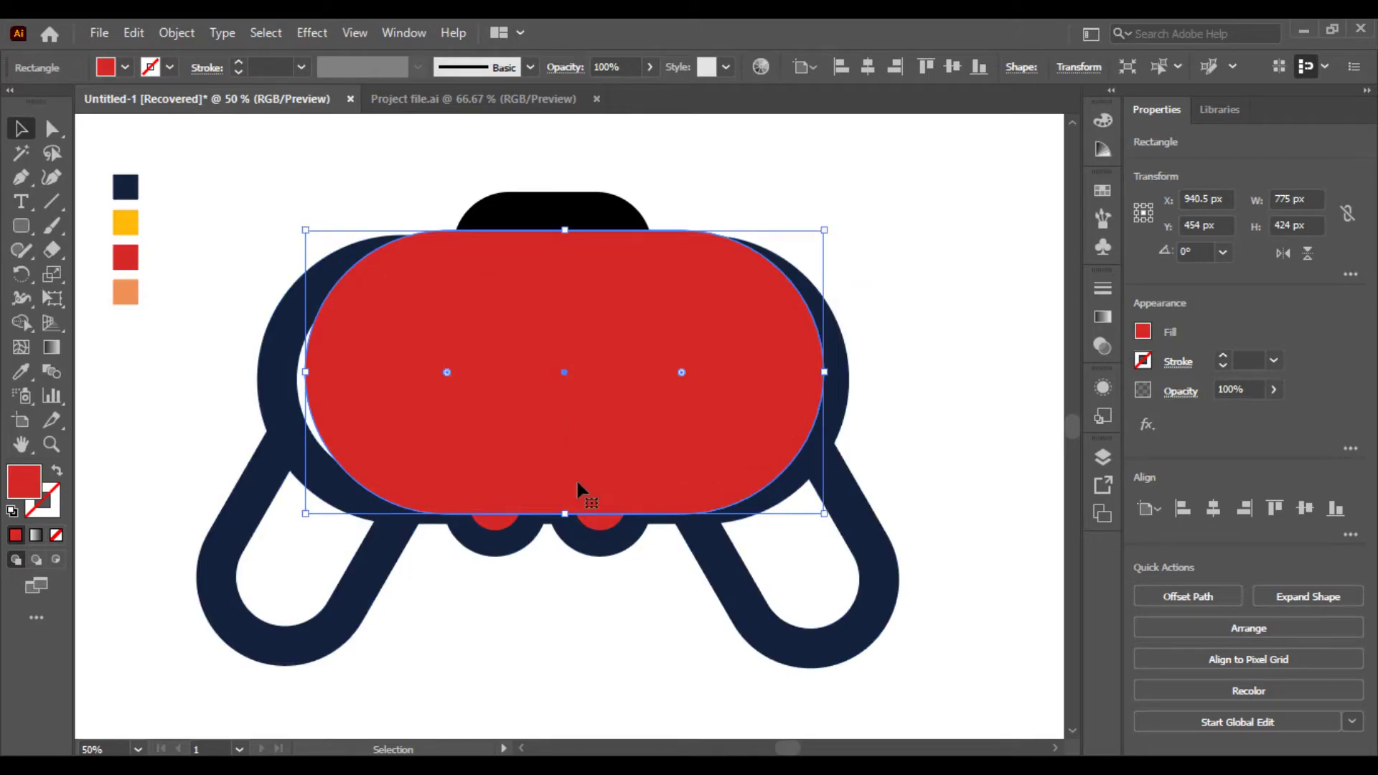
# - Try reshaping it into a 424 px circle, then revert to the 775 × 424 pill over the body
pyautogui.moveTo(576, 478); pyautogui.dragTo(581, 474)
pyautogui.moveTo(831, 378)
pyautogui.mouseDown()
pyautogui.moveTo(606, 378)
pyautogui.moveTo(525, 401)
pyautogui.mouseUp()
pyautogui.moveTo(575, 238); pyautogui.dragTo(530, 283)
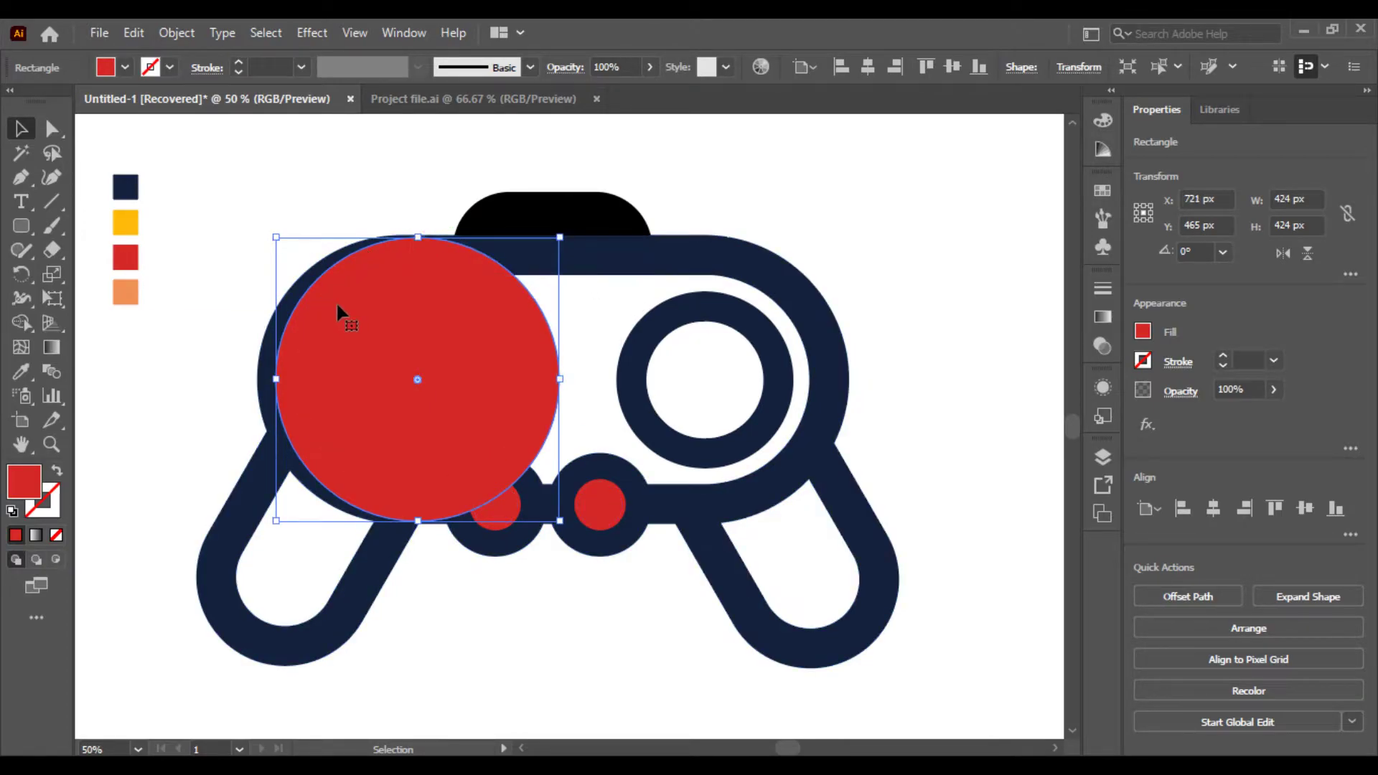
pyautogui.moveTo(336, 300); pyautogui.dragTo(195, 451)
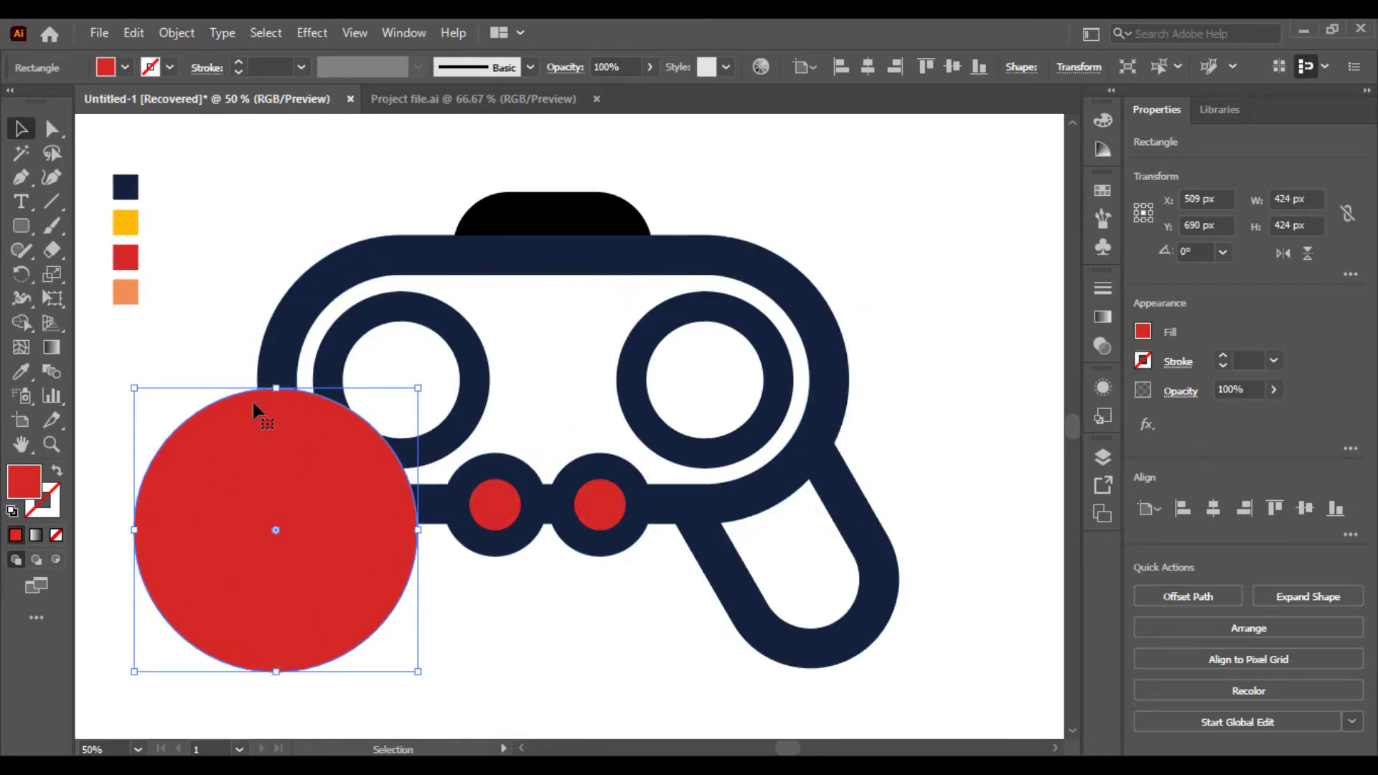
pyautogui.moveTo(255, 409); pyautogui.dragTo(548, 548)
pyautogui.hotkey('ctrl', 'z')
pyautogui.hotkey('ctrl', 'z')
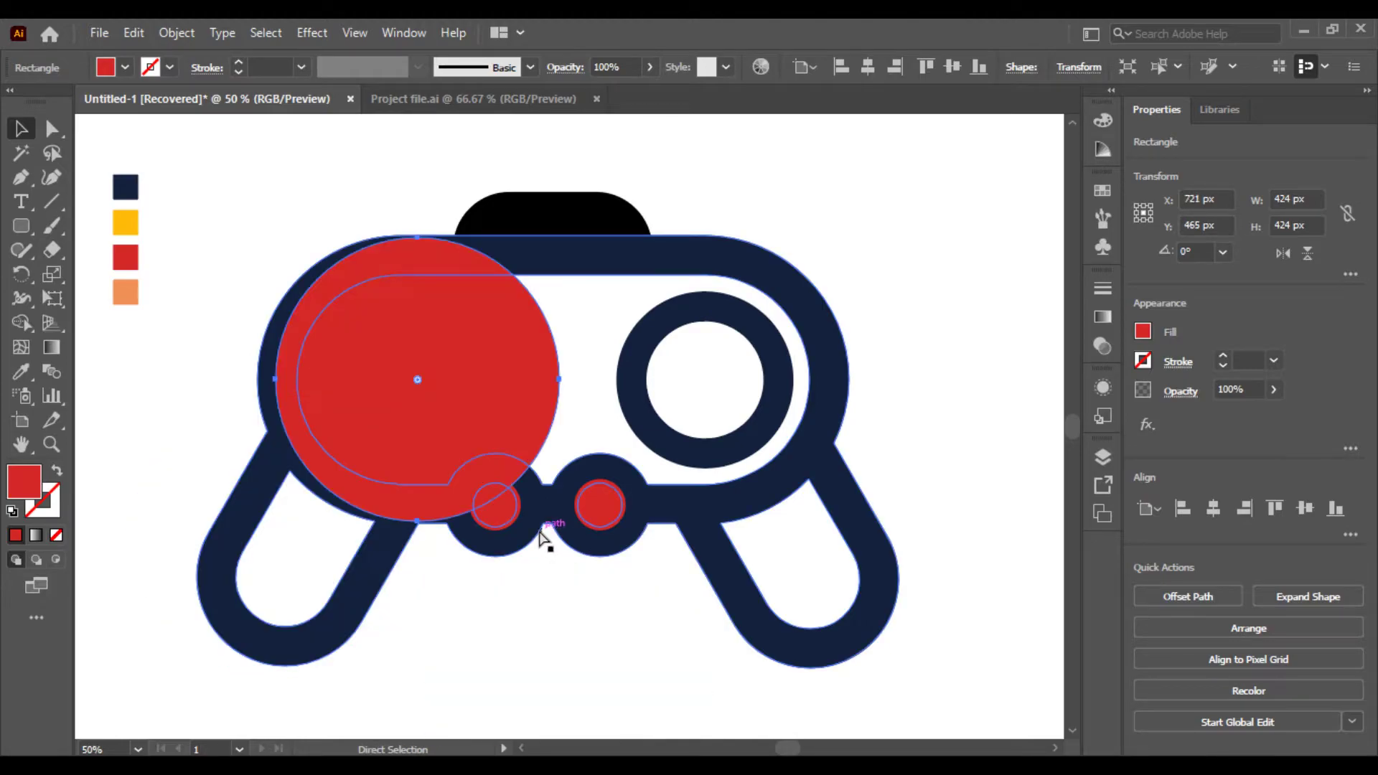
pyautogui.hotkey('ctrl', 'z')
pyautogui.hotkey('ctrl', 'z')
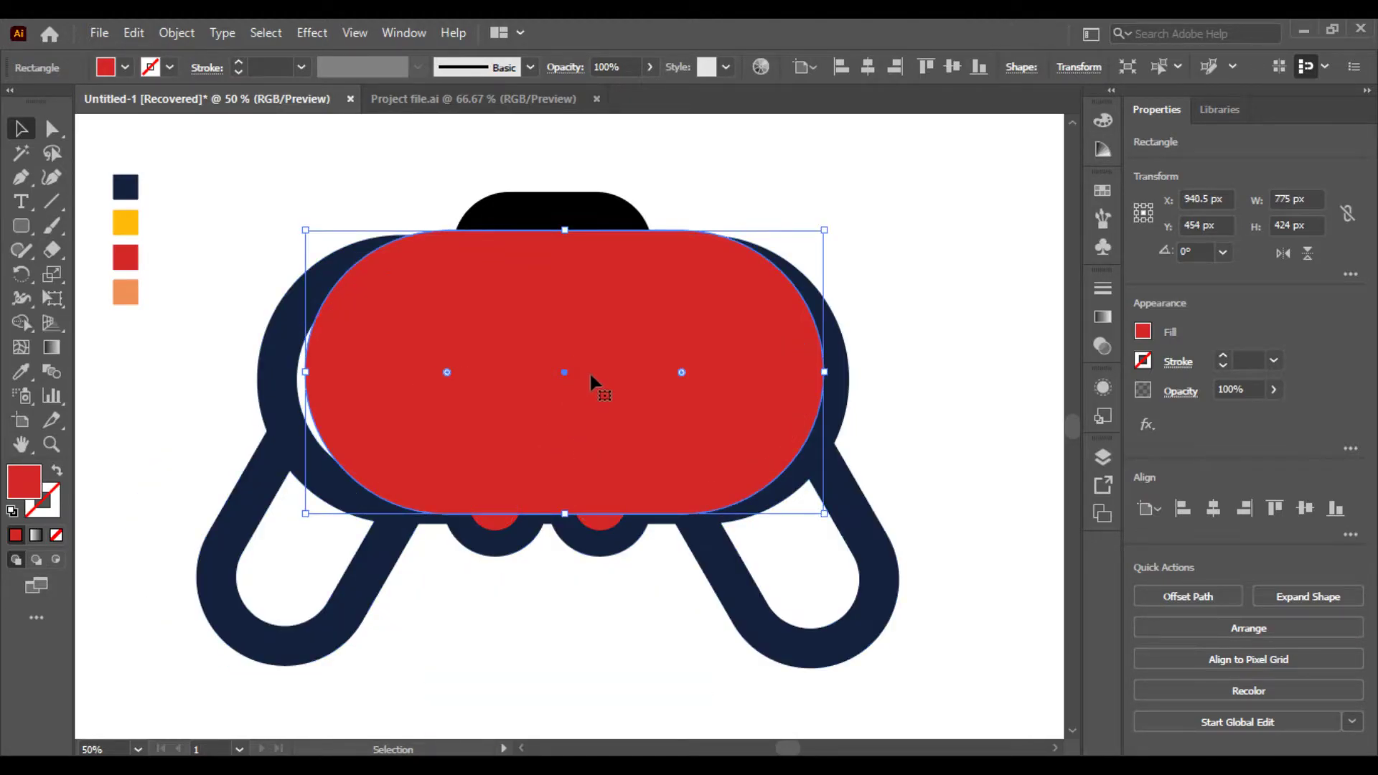
pyautogui.moveTo(589, 371)
pyautogui.mouseDown()
pyautogui.moveTo(567, 373)
pyautogui.moveTo(589, 378)
pyautogui.mouseUp()
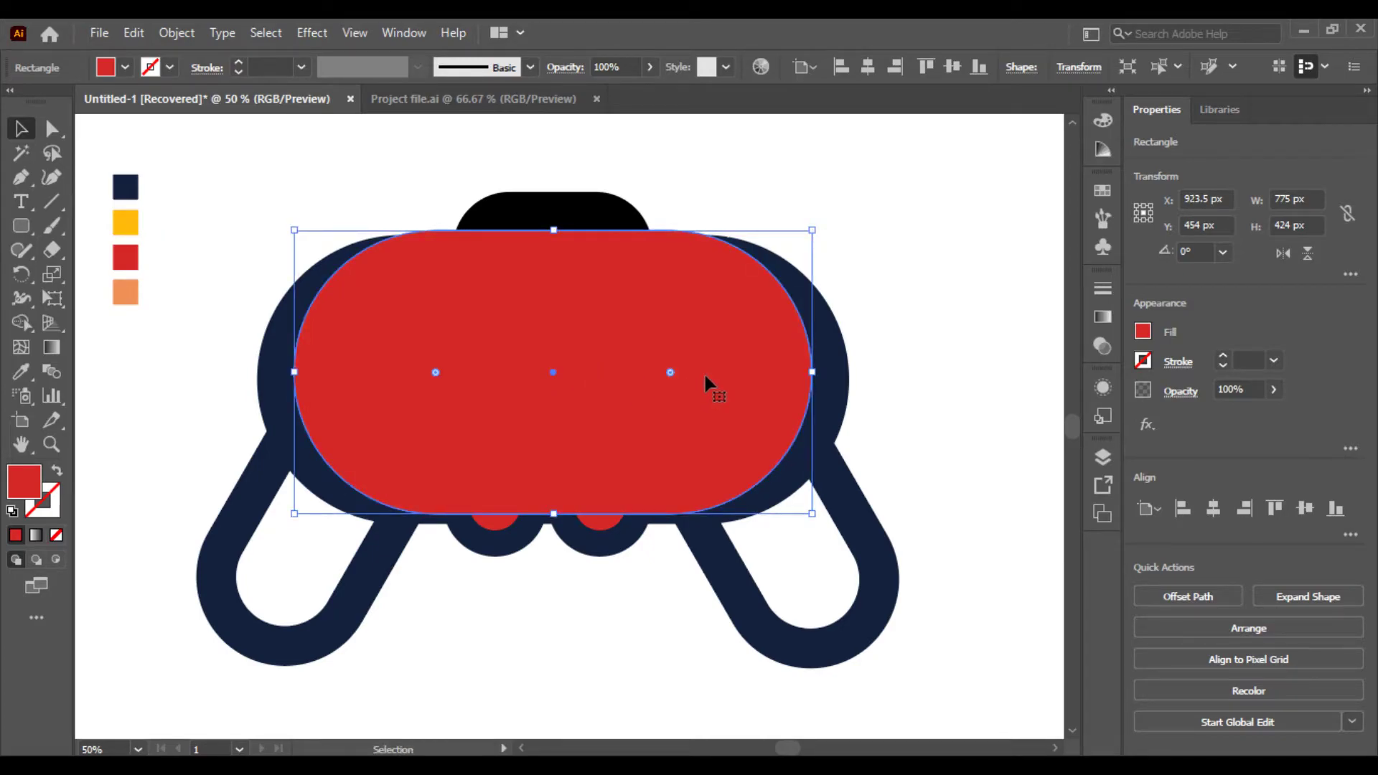
pyautogui.click(928, 313)
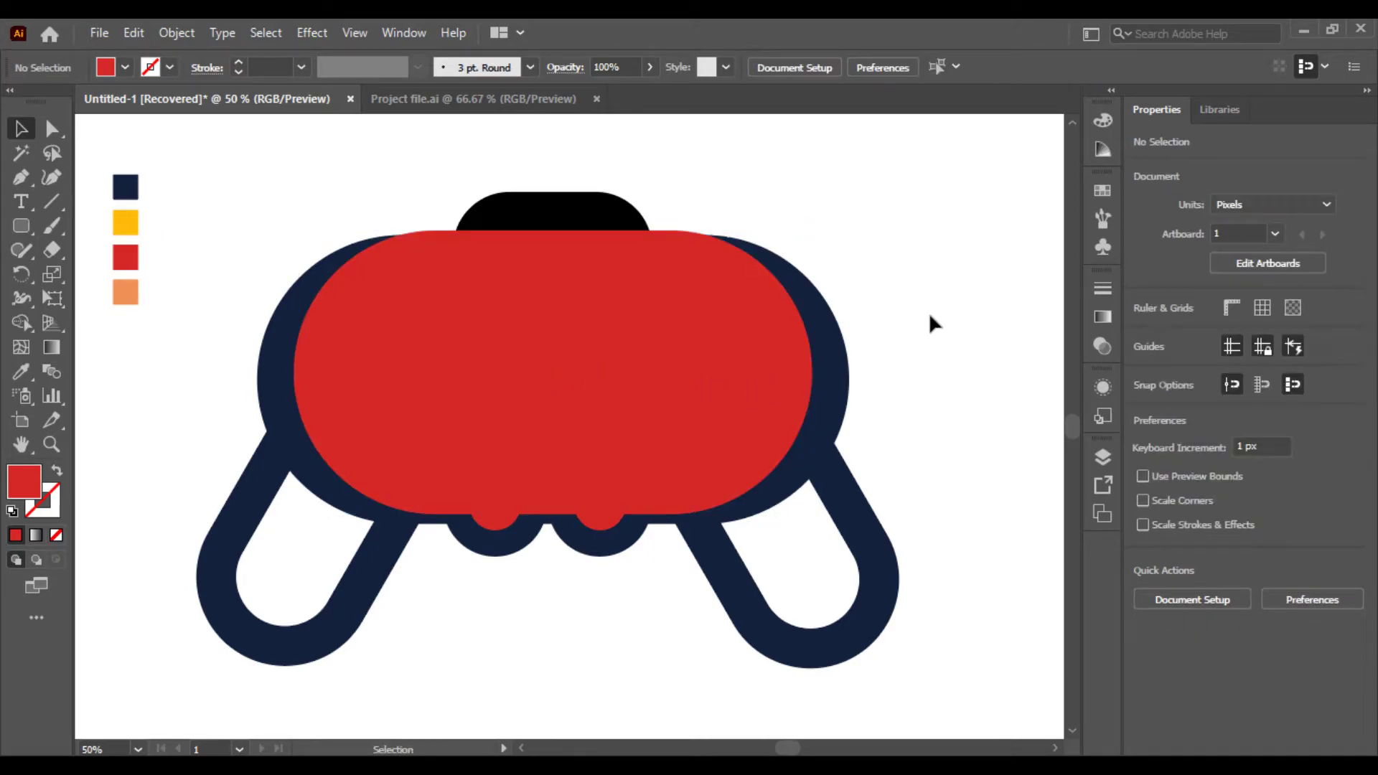
pyautogui.click(685, 339)
# - Send the red pill behind the navy outline
pyautogui.rightClick(523, 329)
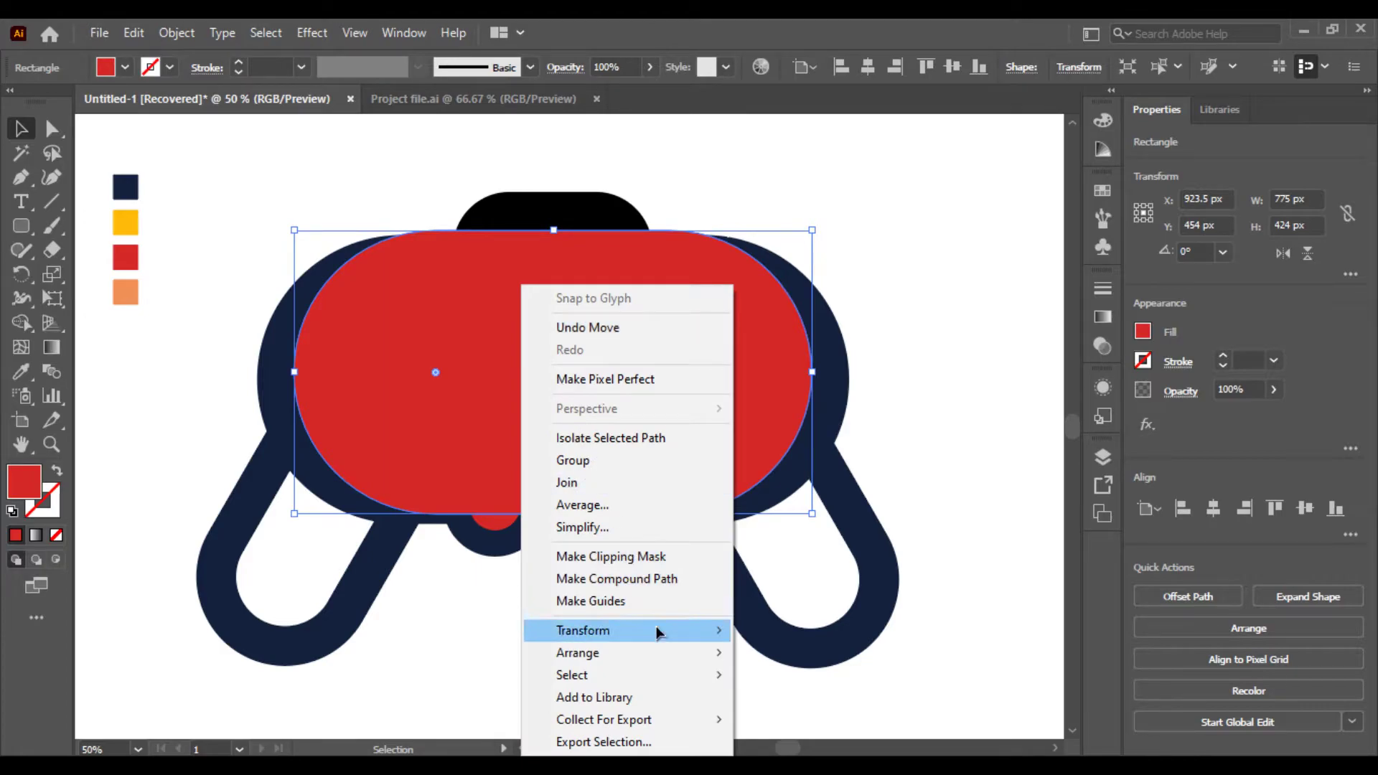
pyautogui.moveTo(603, 652)
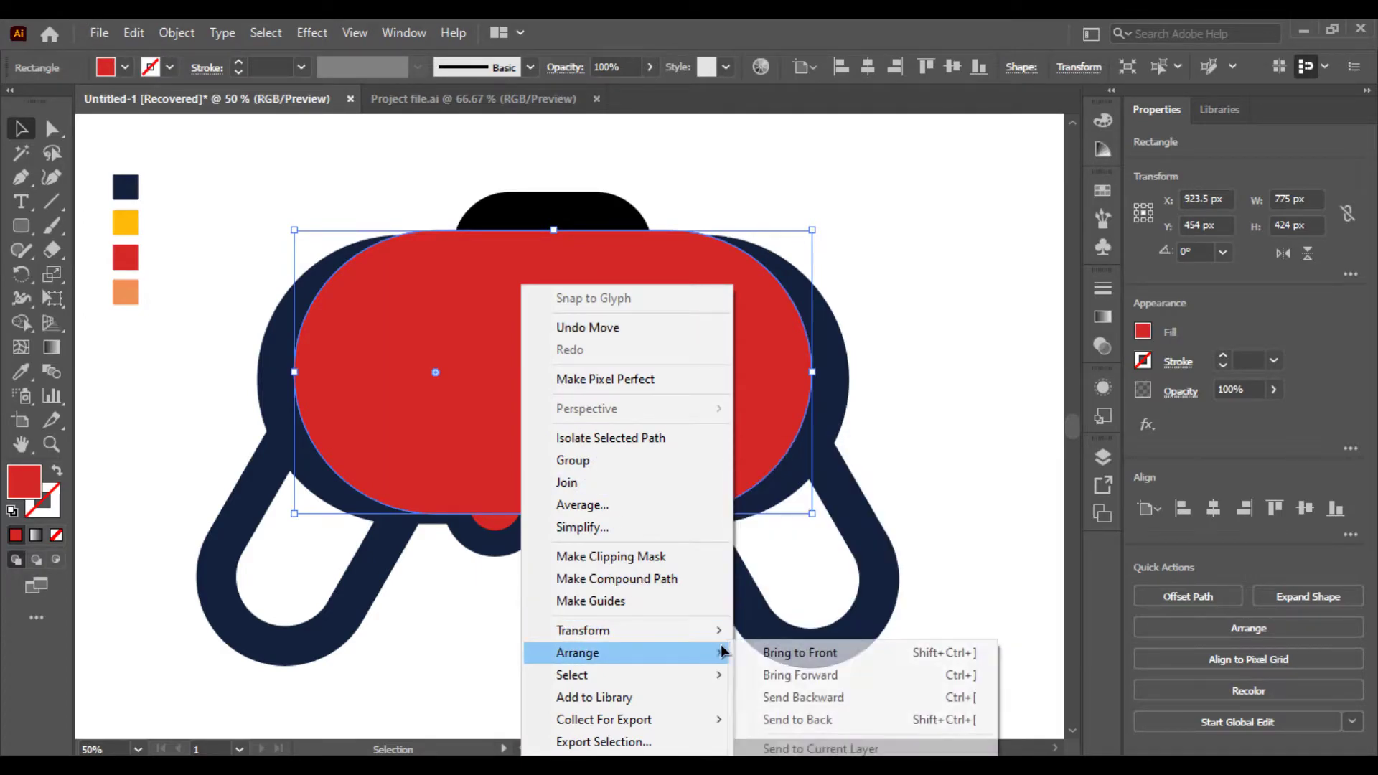
pyautogui.click(793, 719)
pyautogui.click(560, 700)
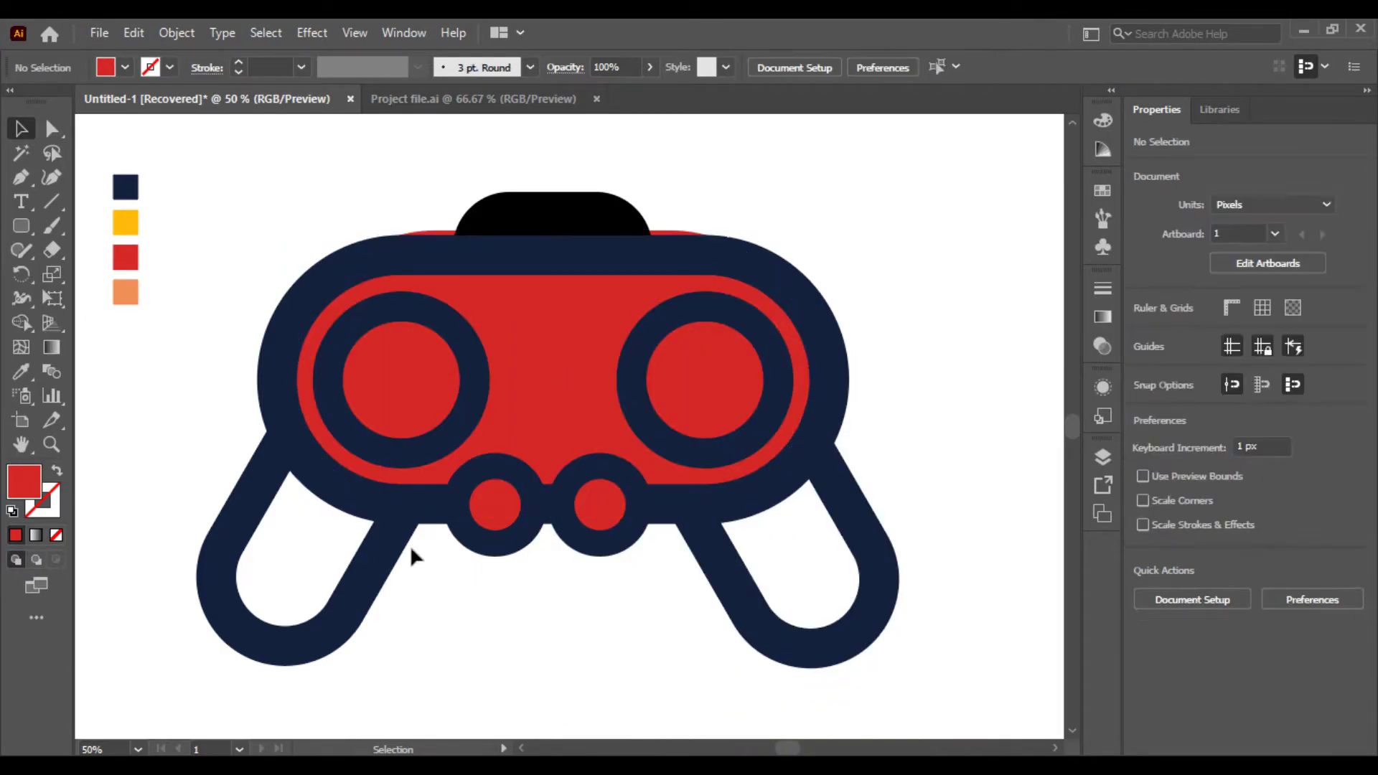
pyautogui.click(603, 352)
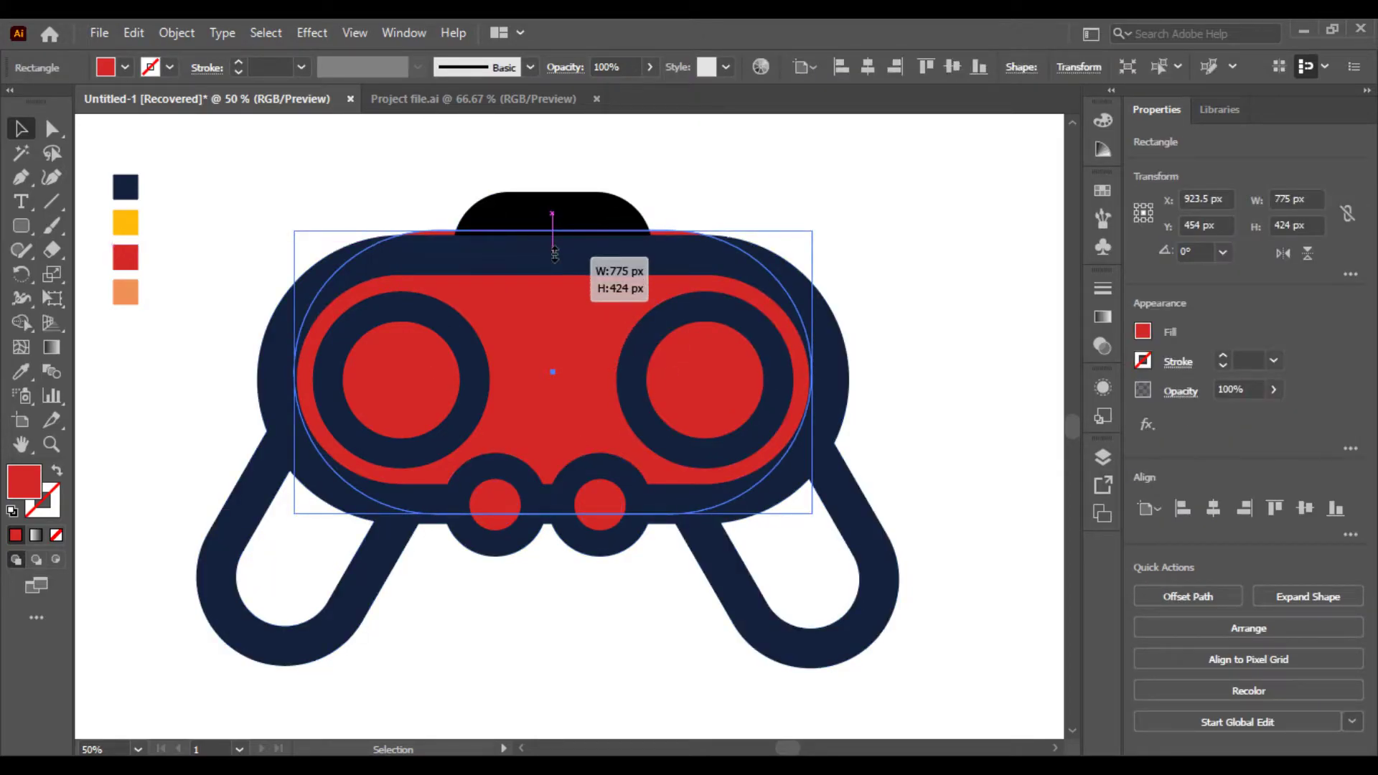
pyautogui.moveTo(557, 230); pyautogui.dragTo(557, 230)
pyautogui.scroll(1, 557, 229)
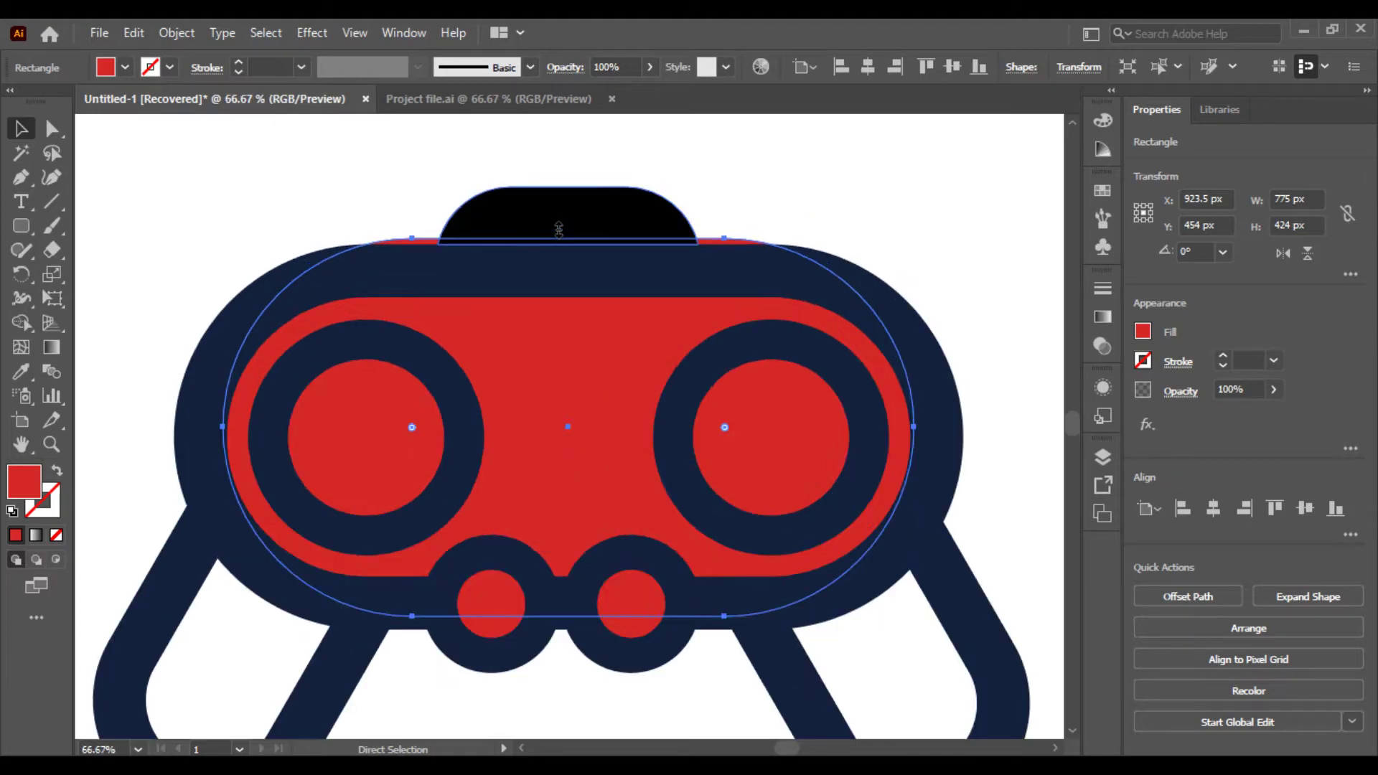
pyautogui.scroll(1, 561, 187)
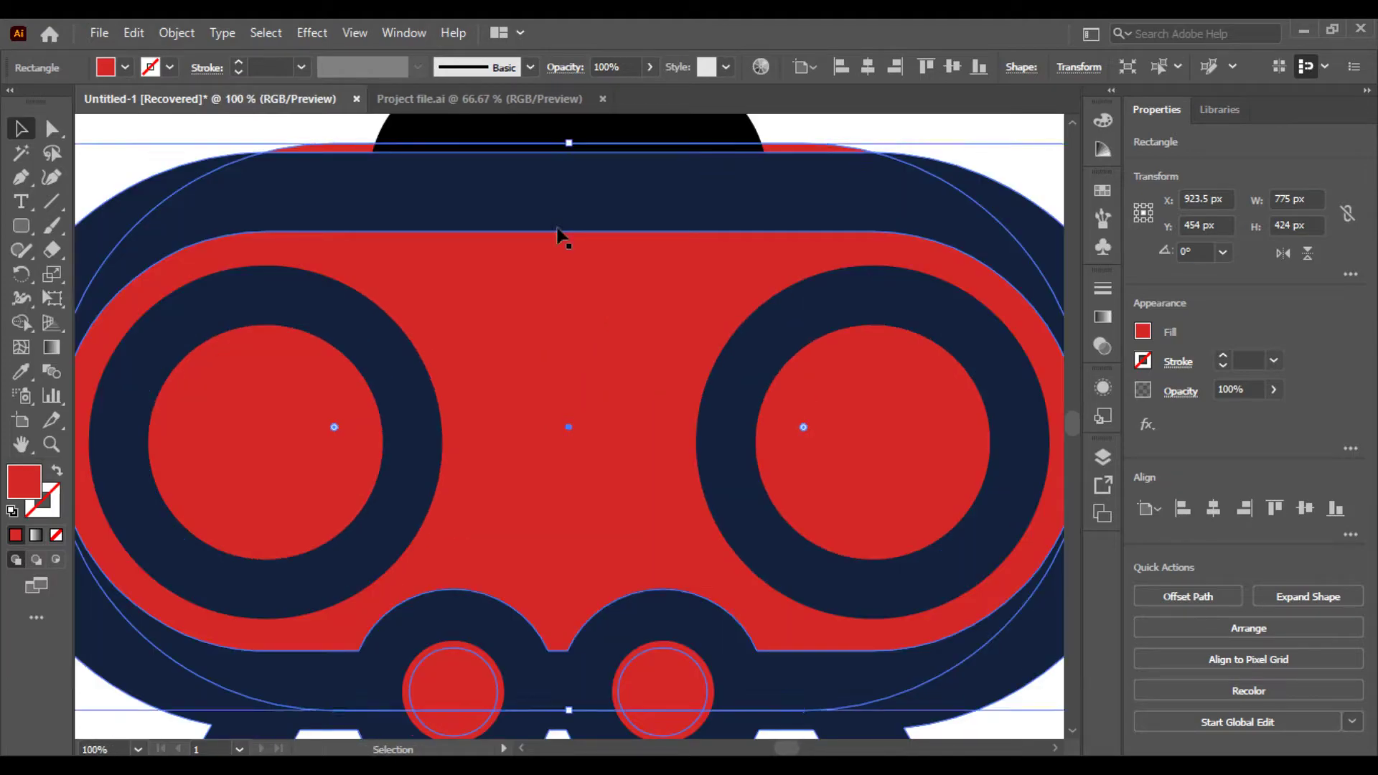
# - Widen the red panel to 805 px in isolation mode and centre it in the navy body
pyautogui.doubleClick(569, 142)
pyautogui.hotkey('ctrl', '-')
pyautogui.hotkey('ctrl', '-')
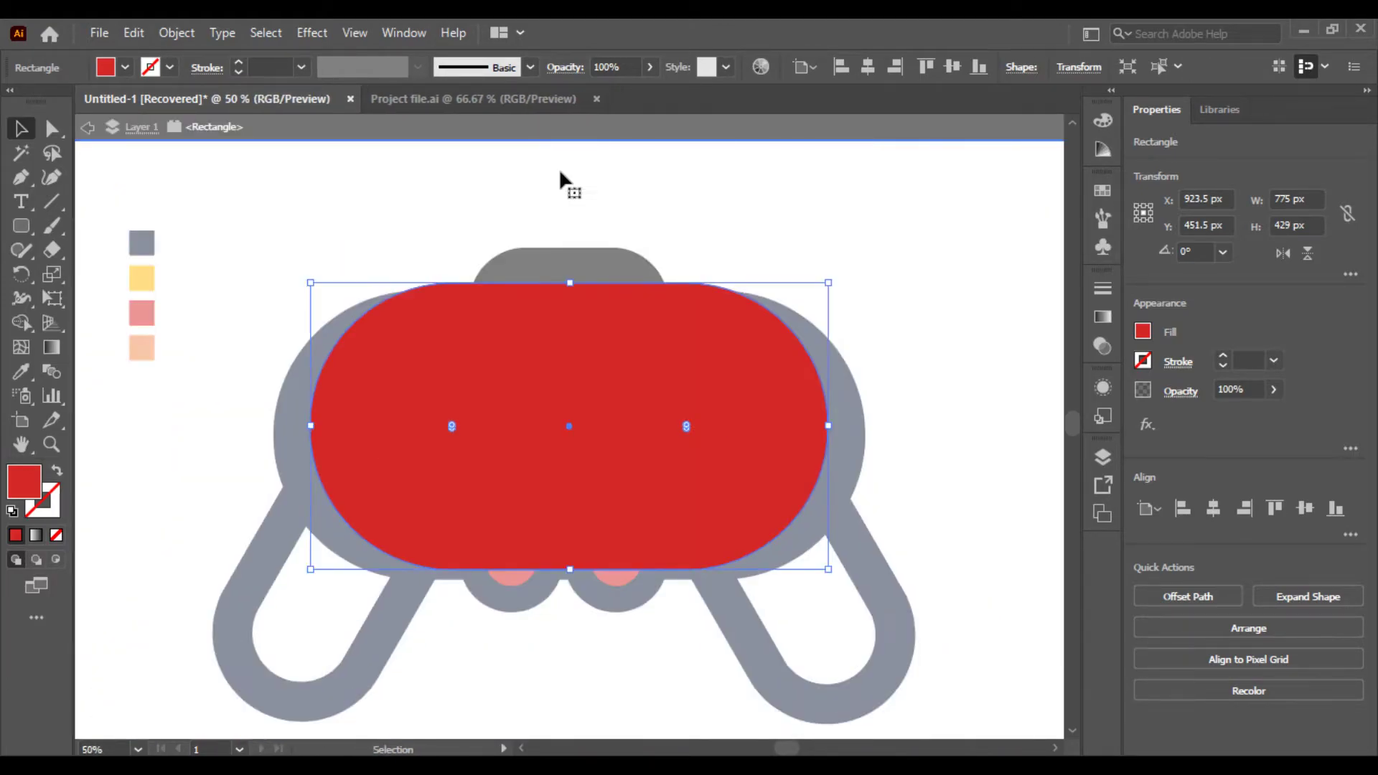
pyautogui.moveTo(574, 284); pyautogui.dragTo(574, 287)
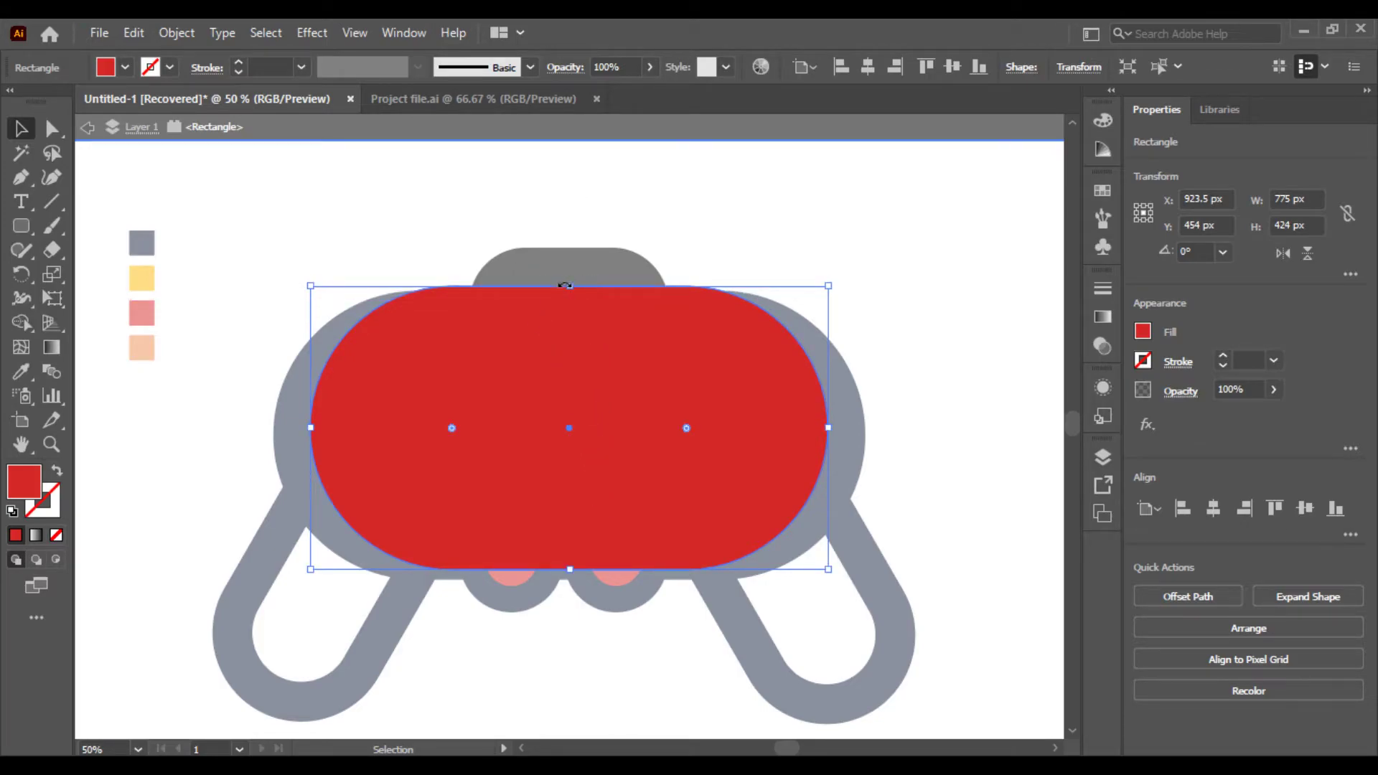
pyautogui.moveTo(572, 298); pyautogui.dragTo(572, 298)
pyautogui.moveTo(572, 569); pyautogui.dragTo(575, 518)
pyautogui.moveTo(831, 288); pyautogui.dragTo(848, 325)
pyautogui.press('ctrl')
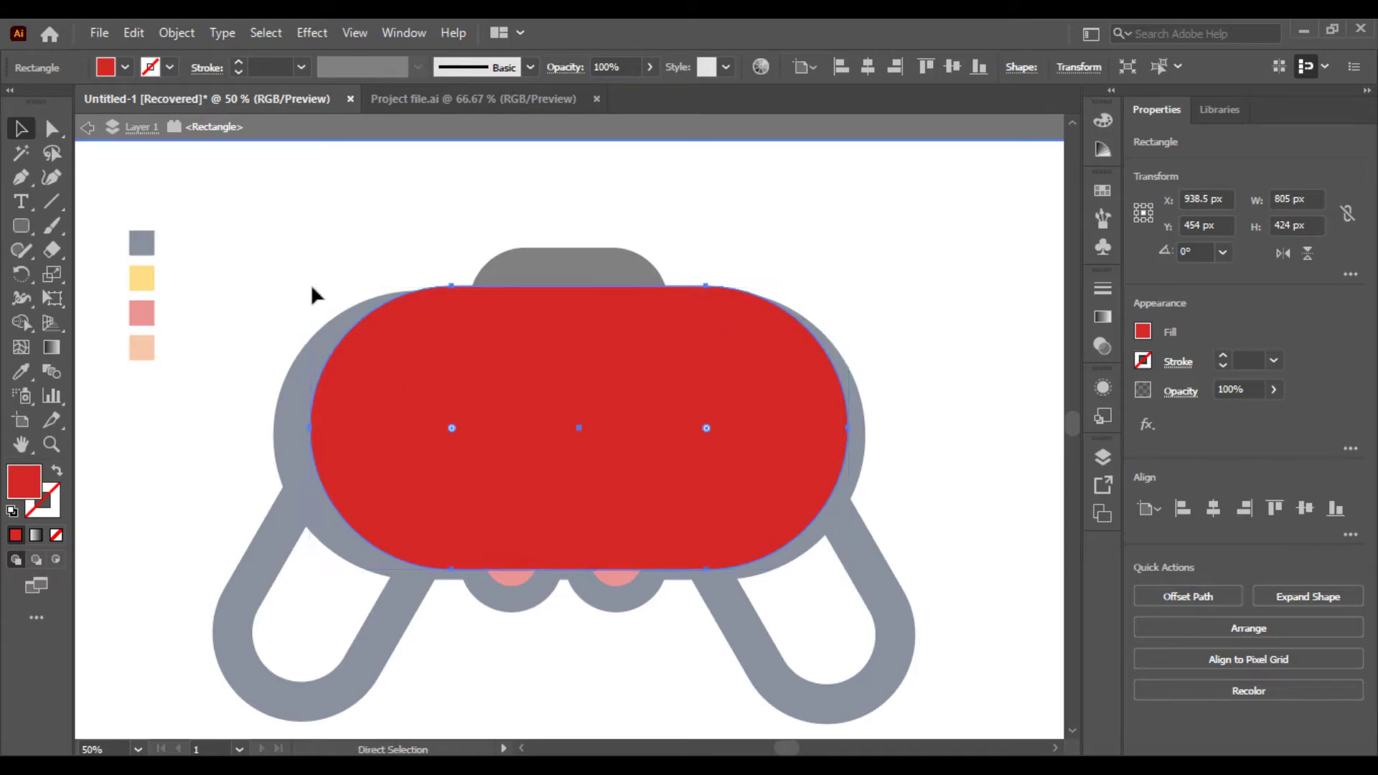
pyautogui.press('ctrl')
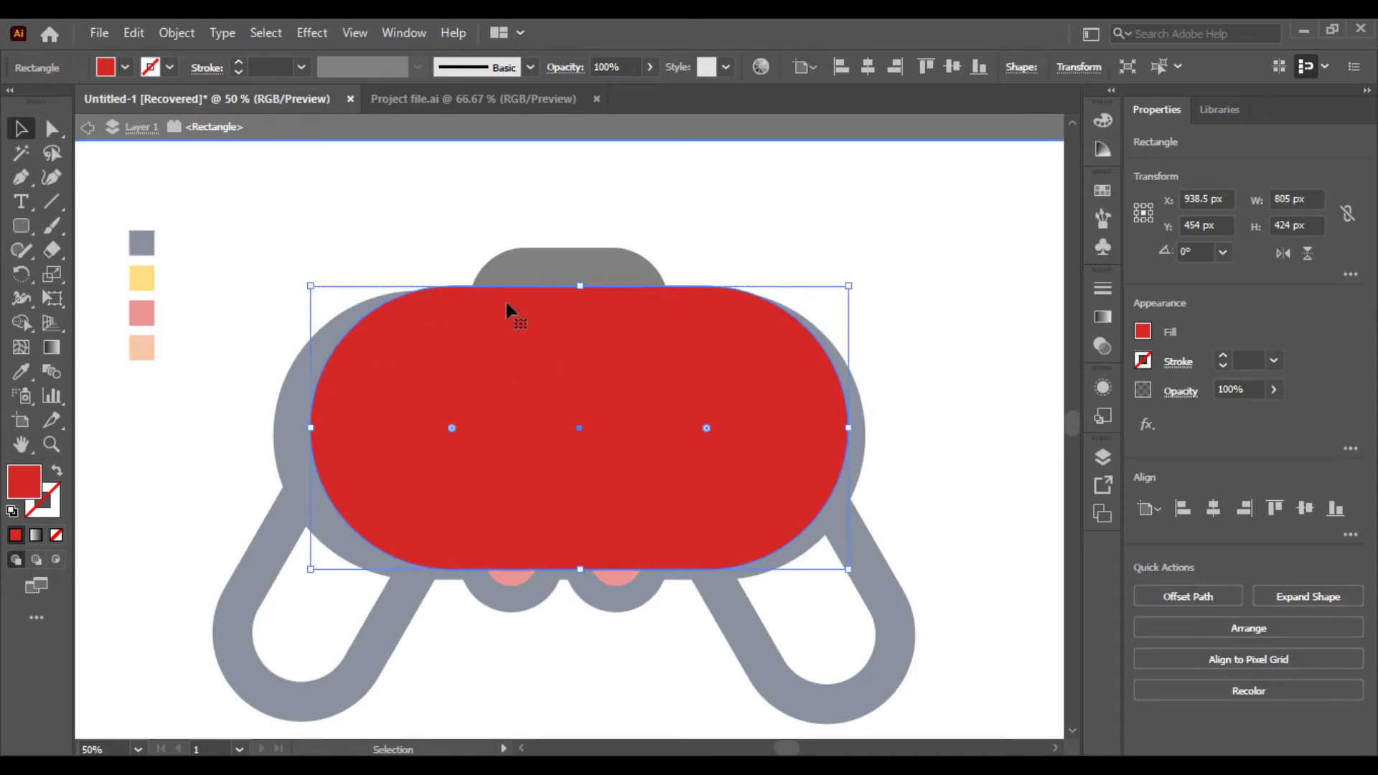
pyautogui.press('ctrl')
pyautogui.press('ctrl')
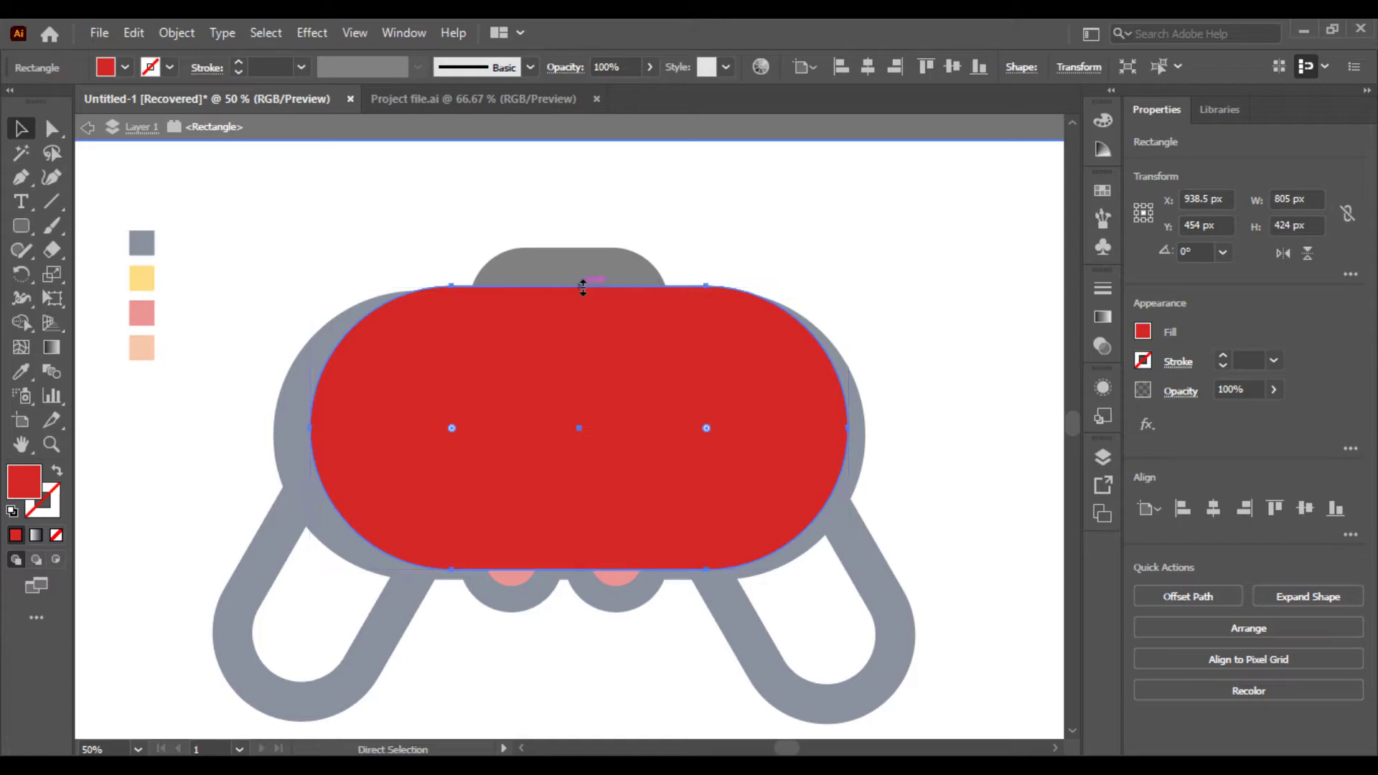
pyautogui.moveTo(579, 287); pyautogui.dragTo(571, 299)
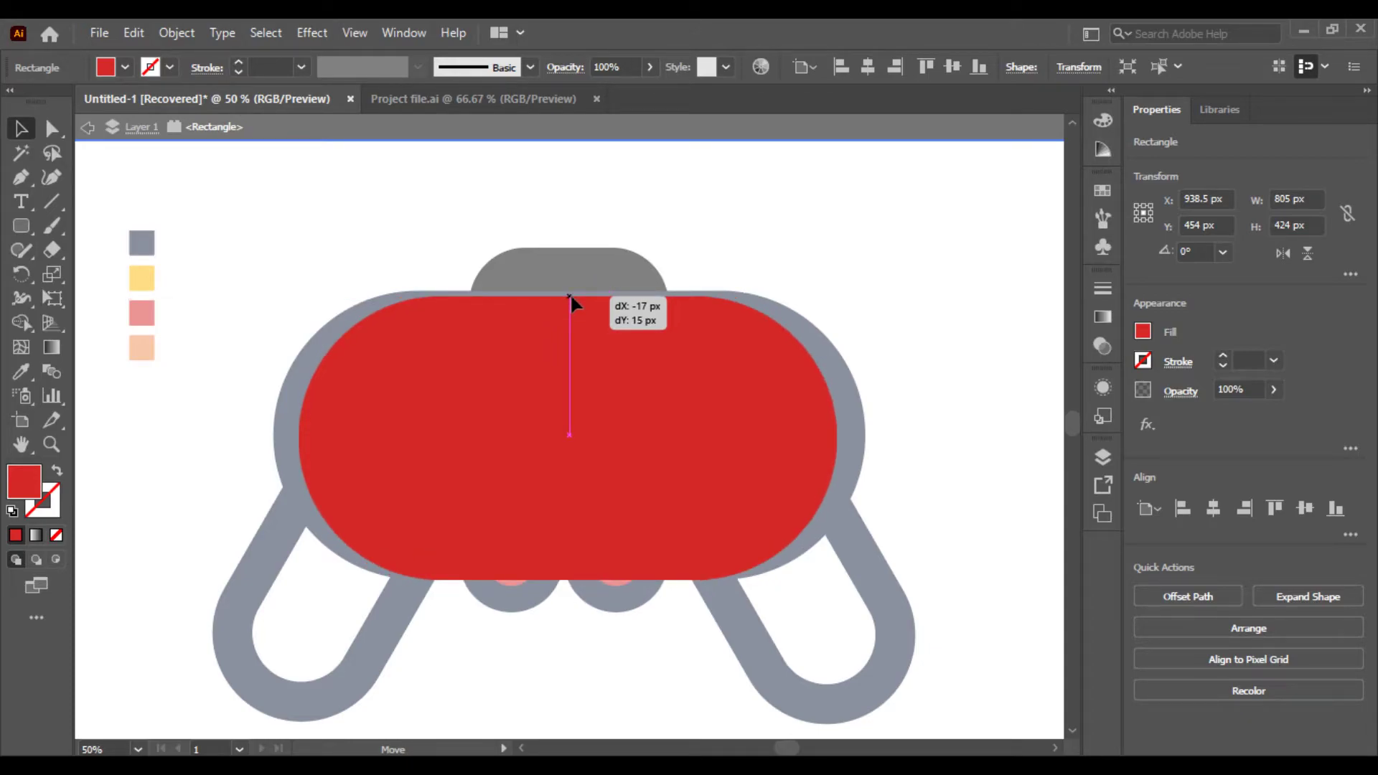
pyautogui.doubleClick(251, 227)
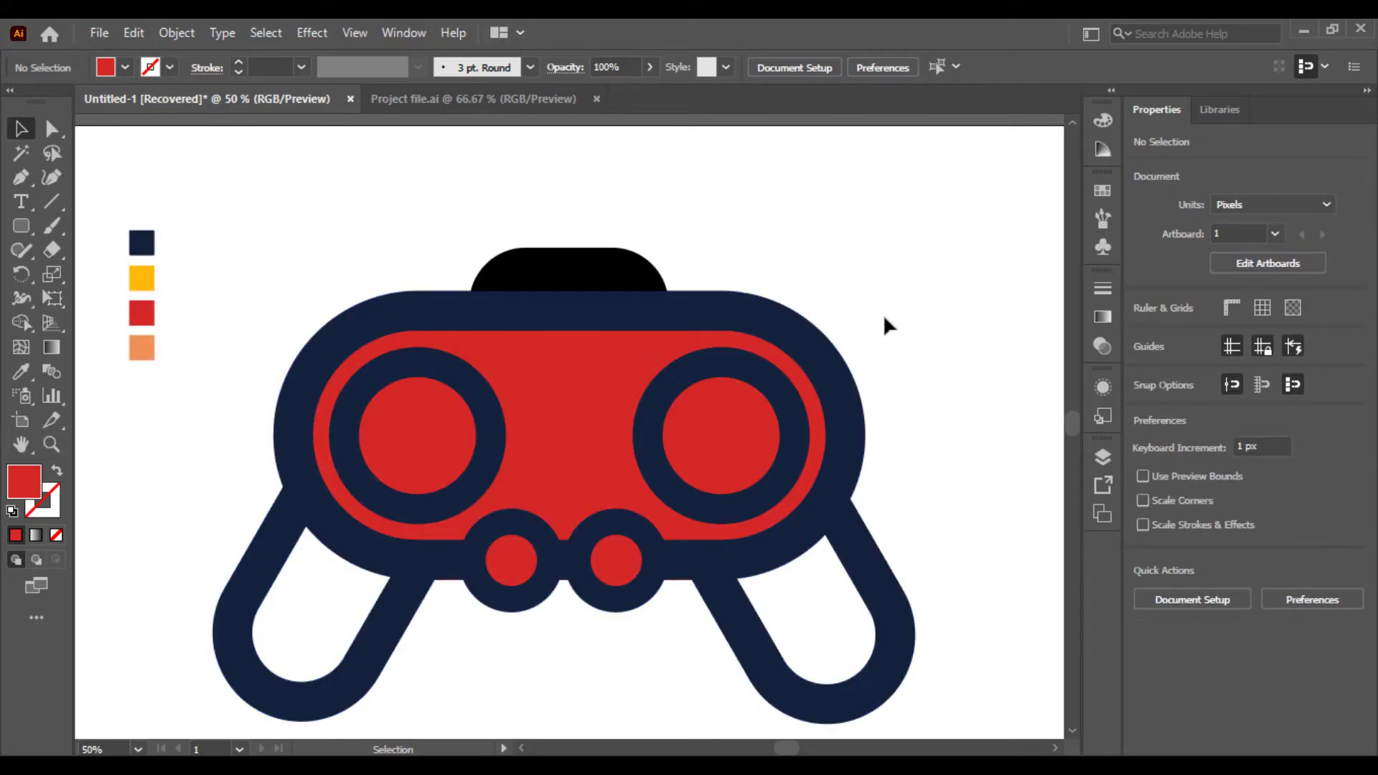
# - Narrow the red inner panel from 805 px to 795 px wide
pyautogui.moveTo(884, 318); pyautogui.dragTo(188, 502)
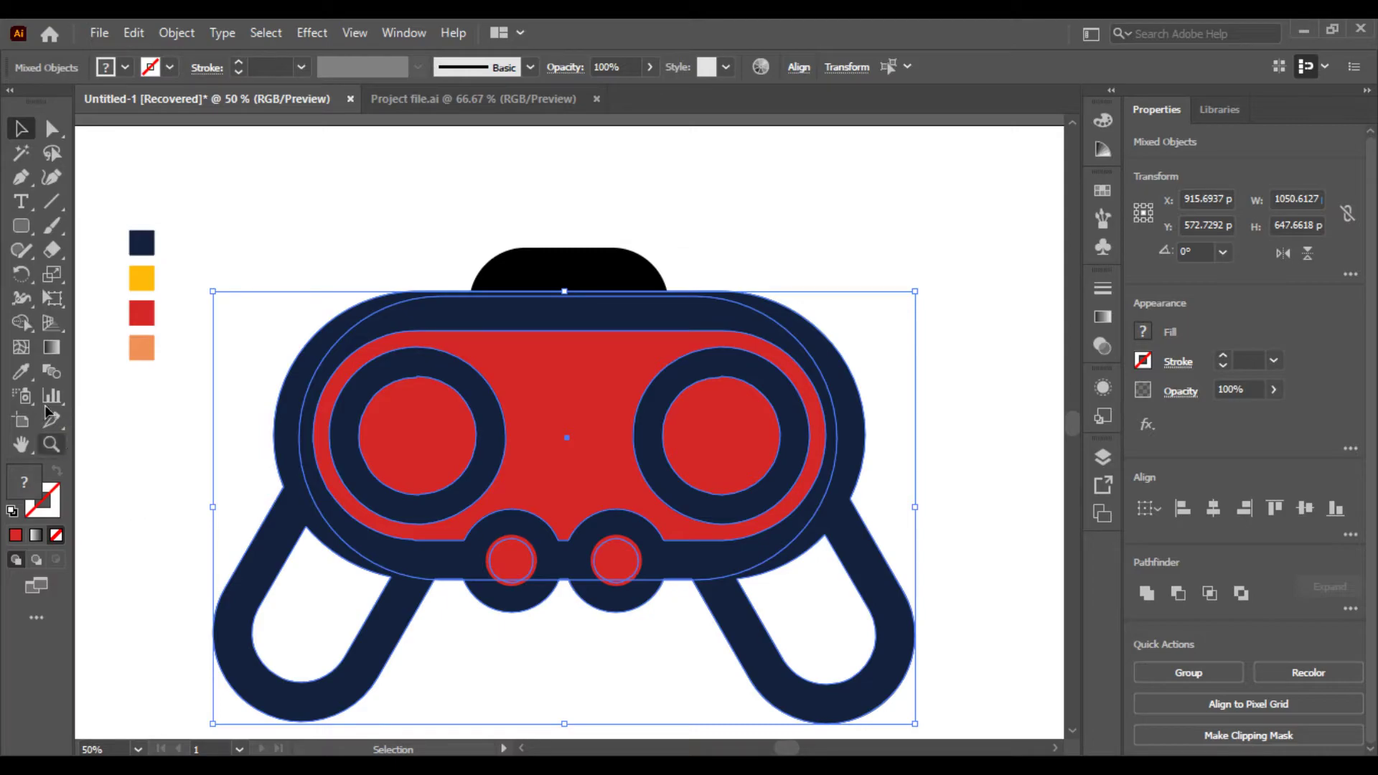
pyautogui.click(501, 647)
pyautogui.hotkey('ctrl', '+')
pyautogui.click(560, 475)
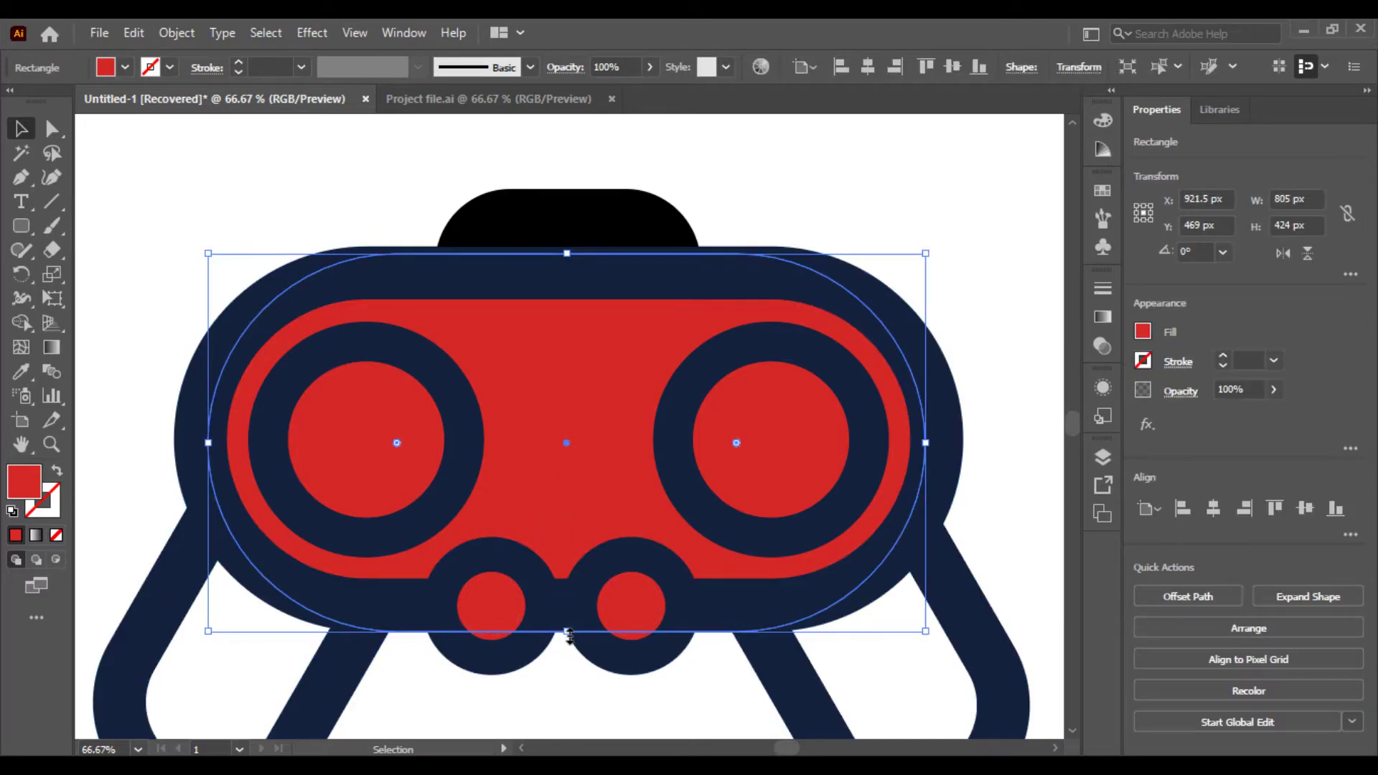
pyautogui.moveTo(567, 632); pyautogui.dragTo(567, 632)
pyautogui.moveTo(923, 634); pyautogui.dragTo(917, 624)
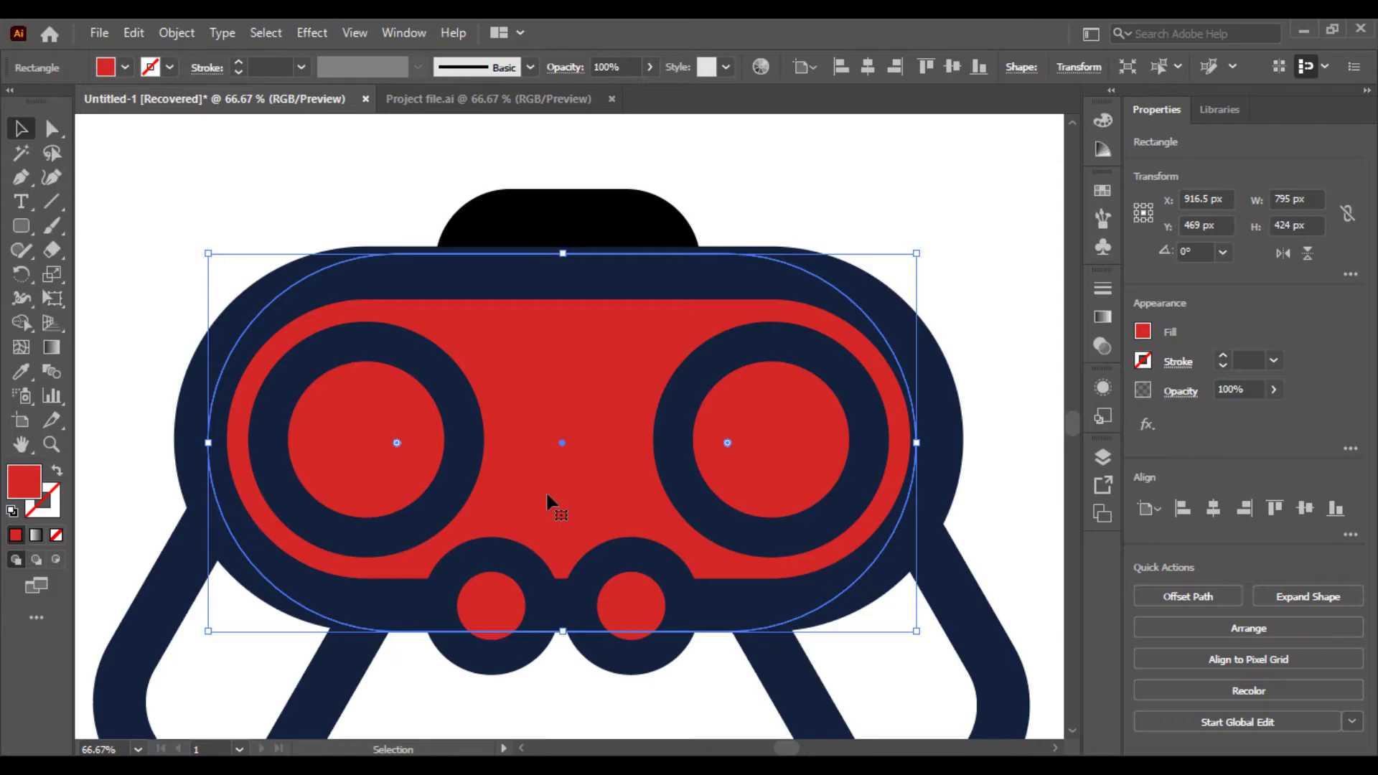
# - Use Shape Builder on the notch shapes to turn the red sliver above the notch navy
pyautogui.moveTo(697, 607); pyautogui.dragTo(481, 678)
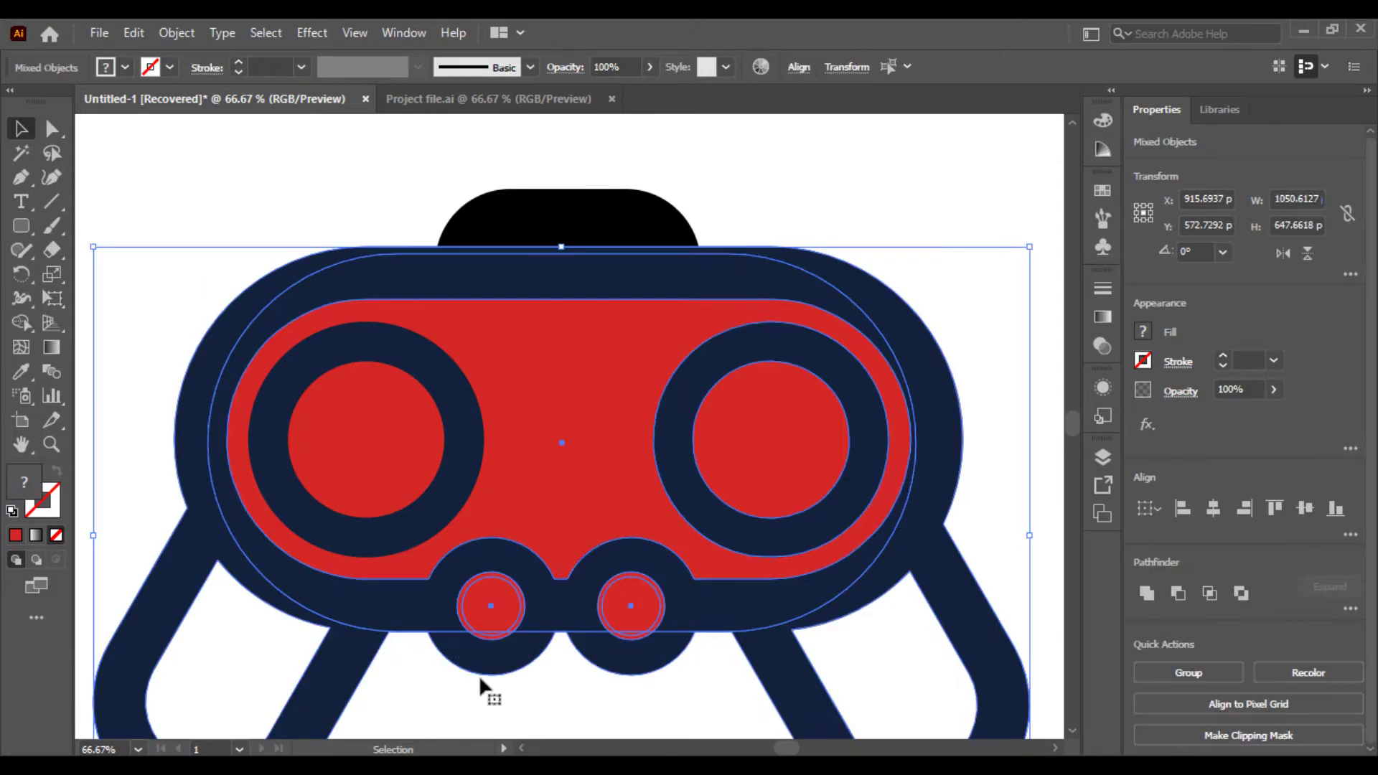
pyautogui.scroll(2, 531, 632)
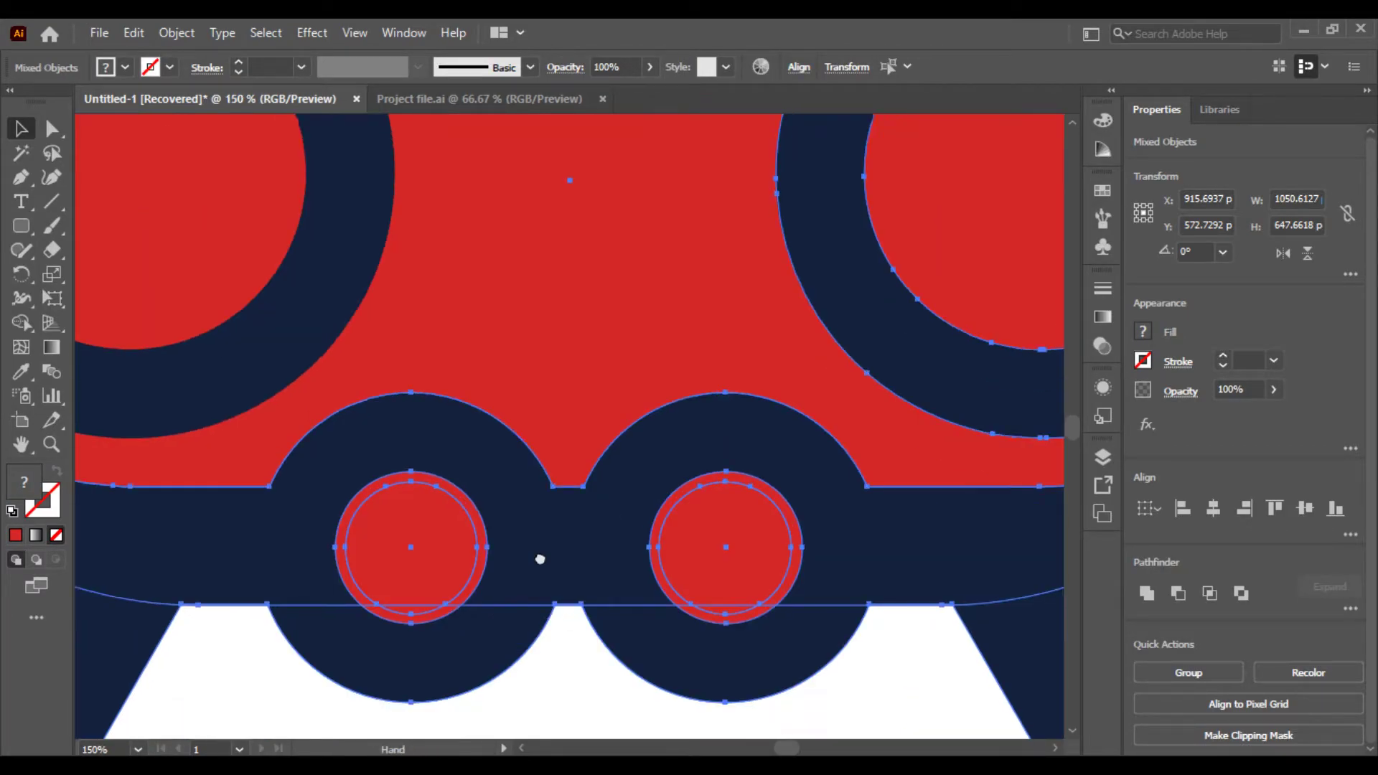
pyautogui.moveTo(538, 638); pyautogui.dragTo(549, 448)
pyautogui.click(562, 468)
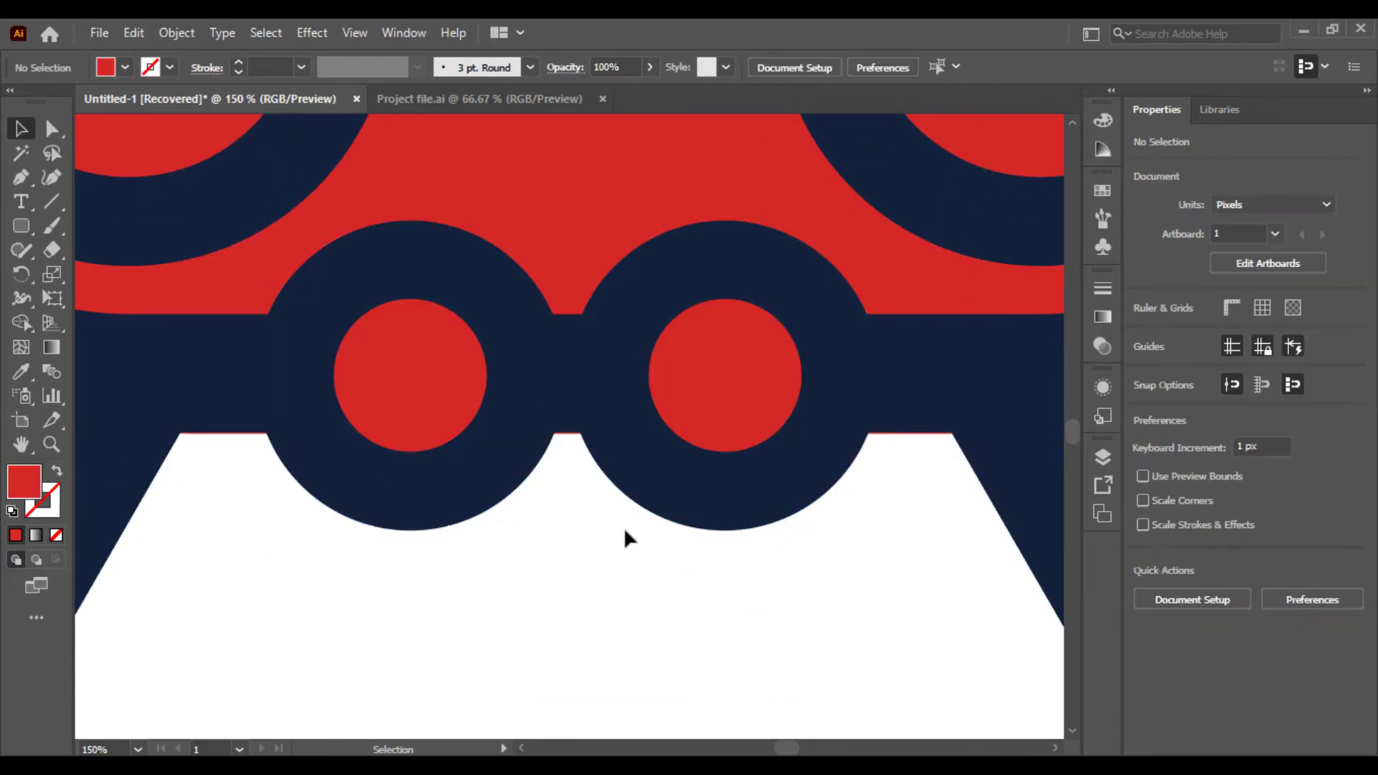
pyautogui.hotkey('ctrl', '=')
pyautogui.hotkey('ctrl', '=')
pyautogui.hotkey('ctrl', '=')
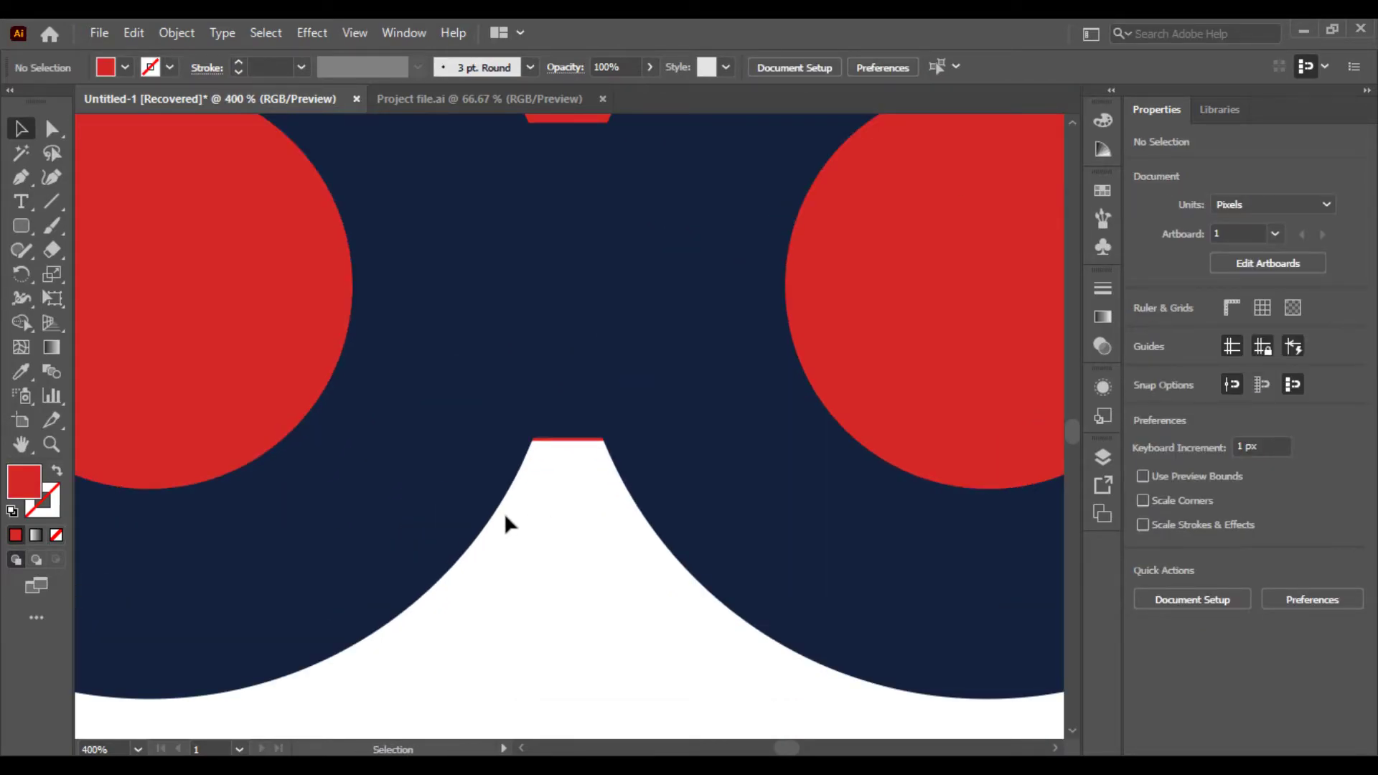
pyautogui.moveTo(508, 516); pyautogui.dragTo(624, 415)
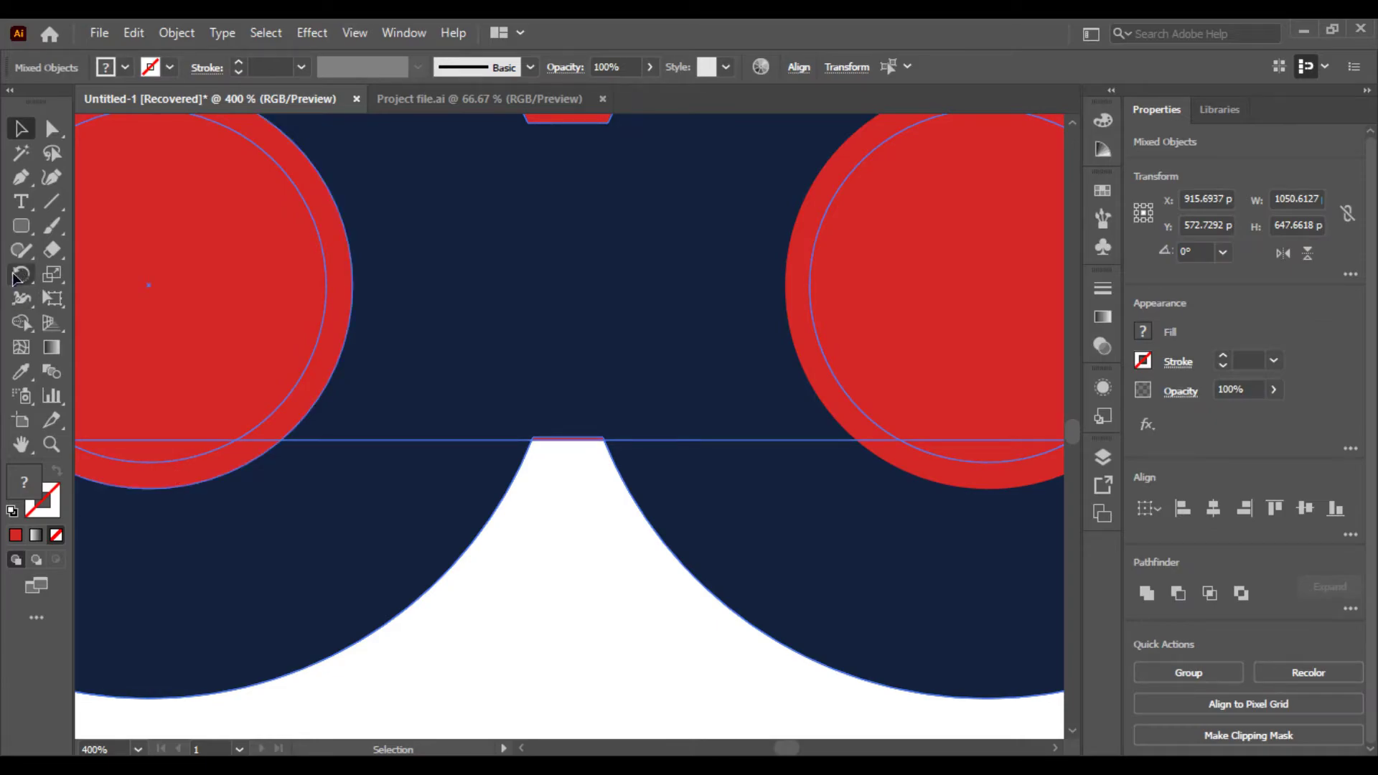
pyautogui.click(22, 321)
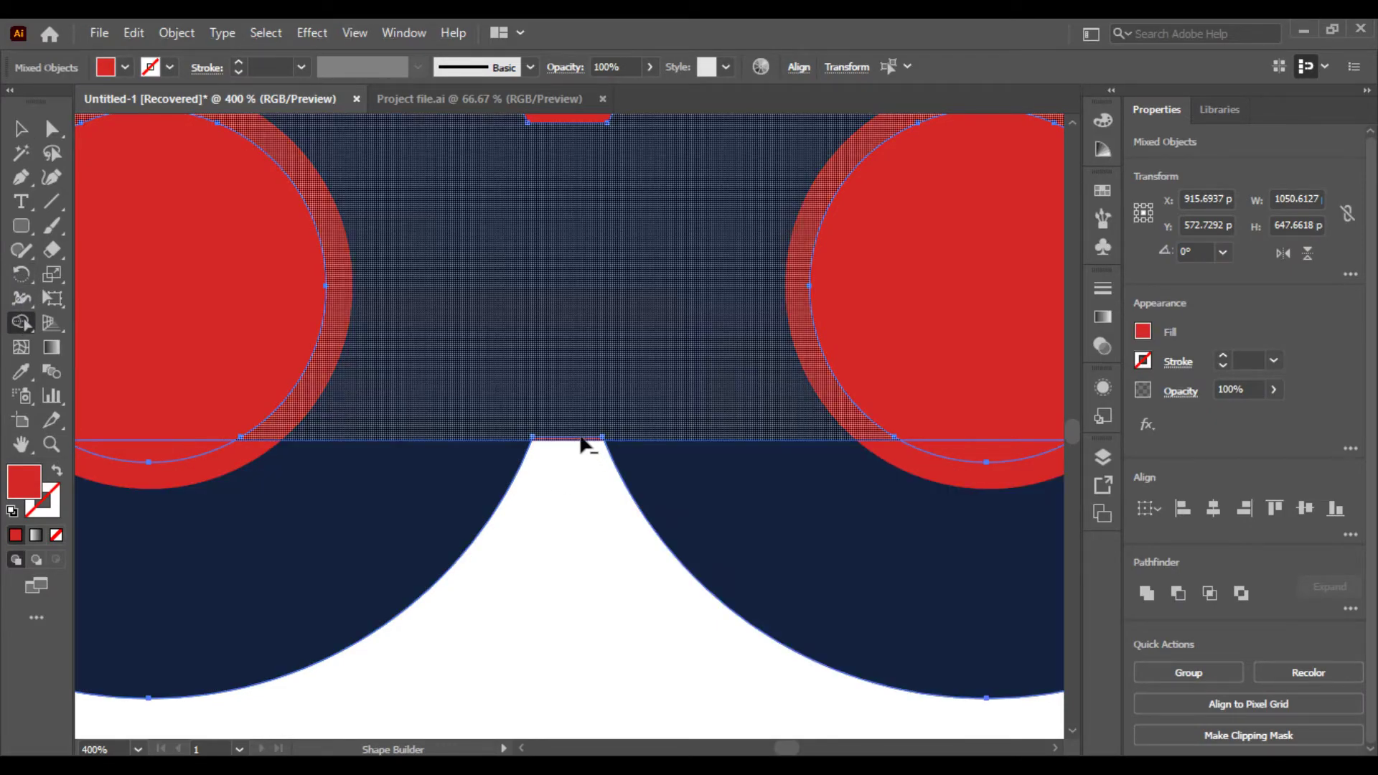
pyautogui.keyDown('alt'); pyautogui.click(582, 443); pyautogui.keyUp('alt')
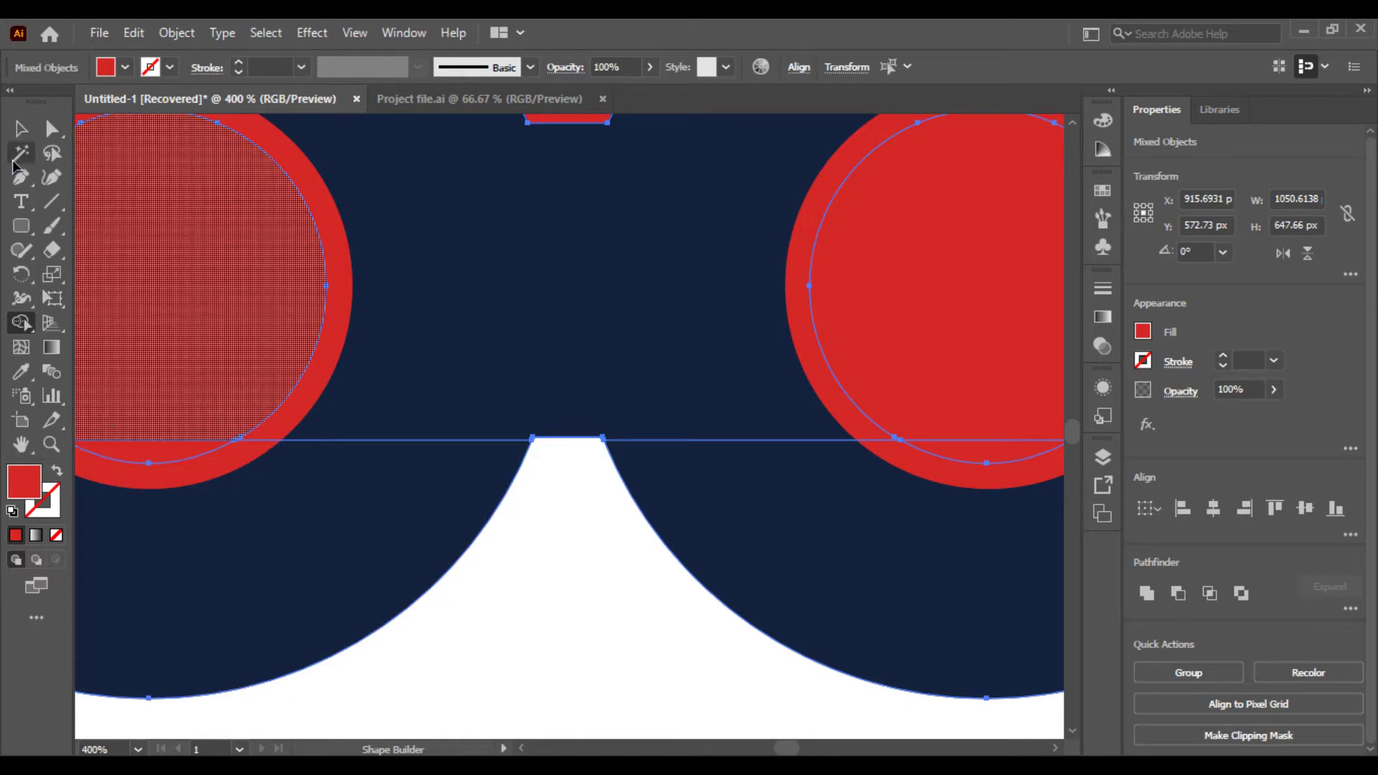
pyautogui.hotkey('ctrl', '0')
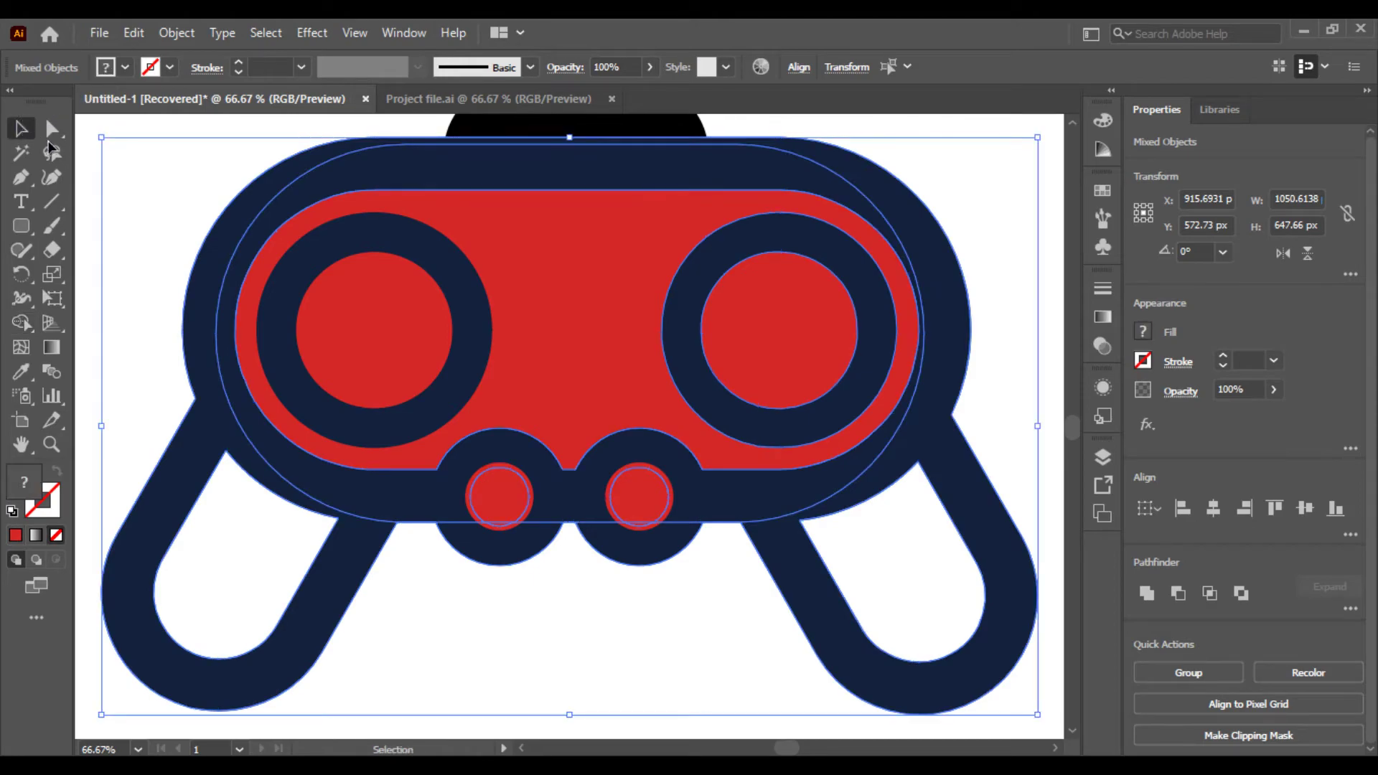
pyautogui.click(55, 153)
pyautogui.click(132, 209)
# - Eyedrop the yellow swatch onto the inner panel, leaving the small buttons red
pyautogui.press('v')
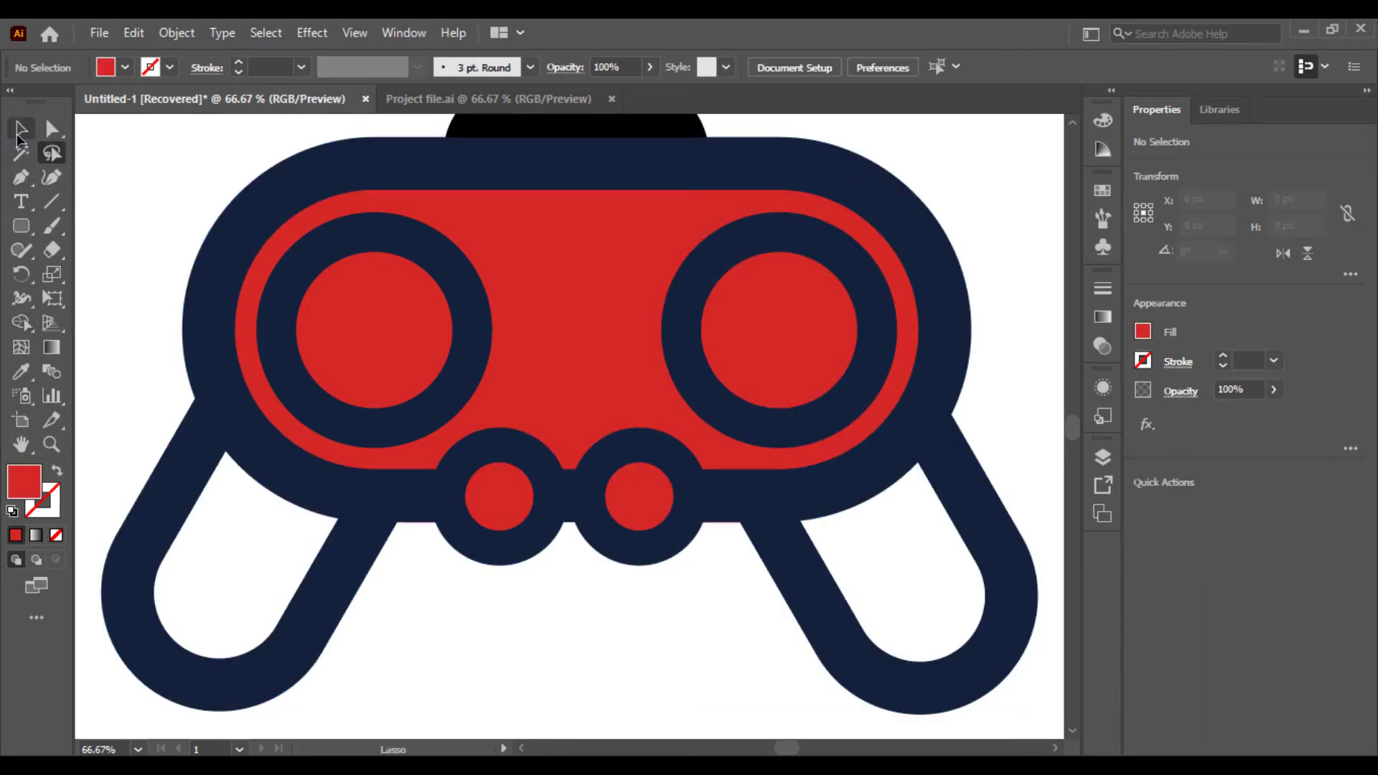
pyautogui.hotkey('ctrl', '-')
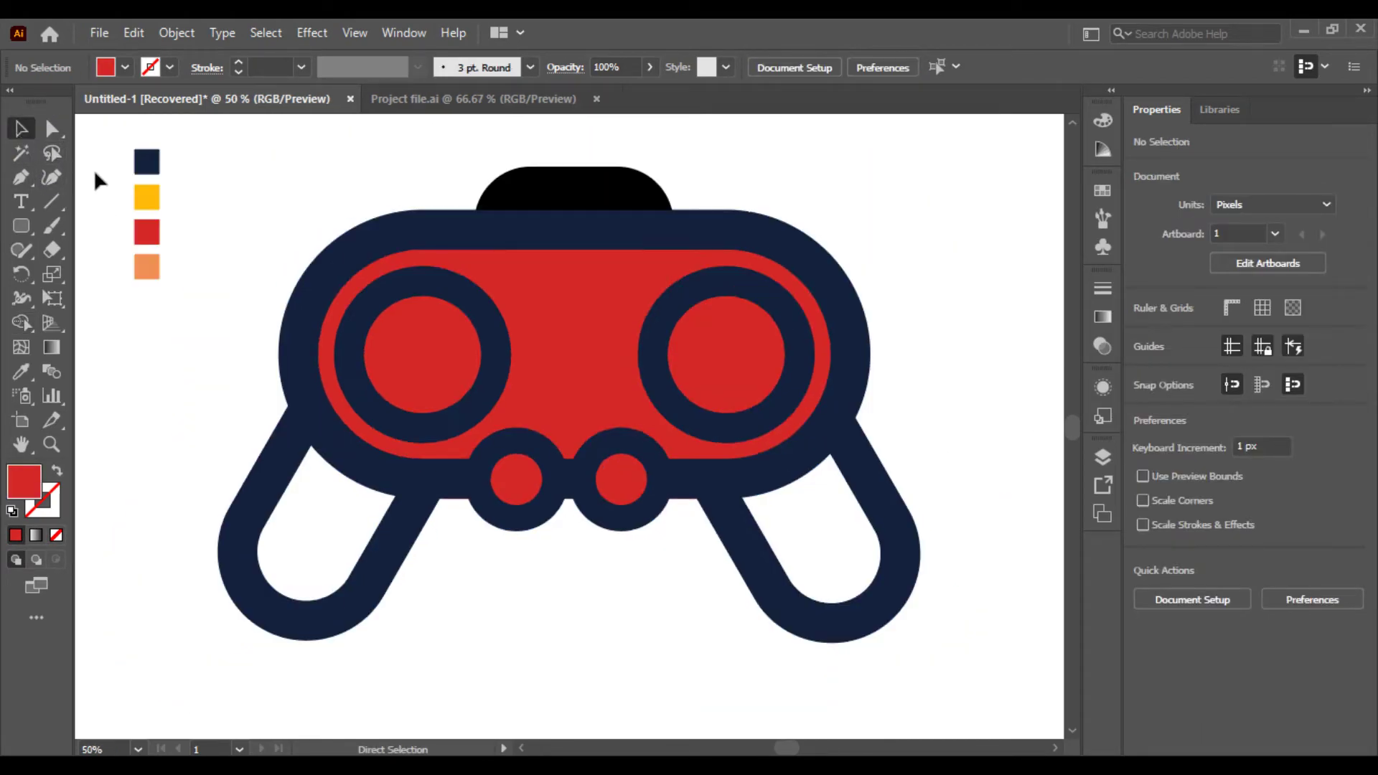
pyautogui.click(610, 317)
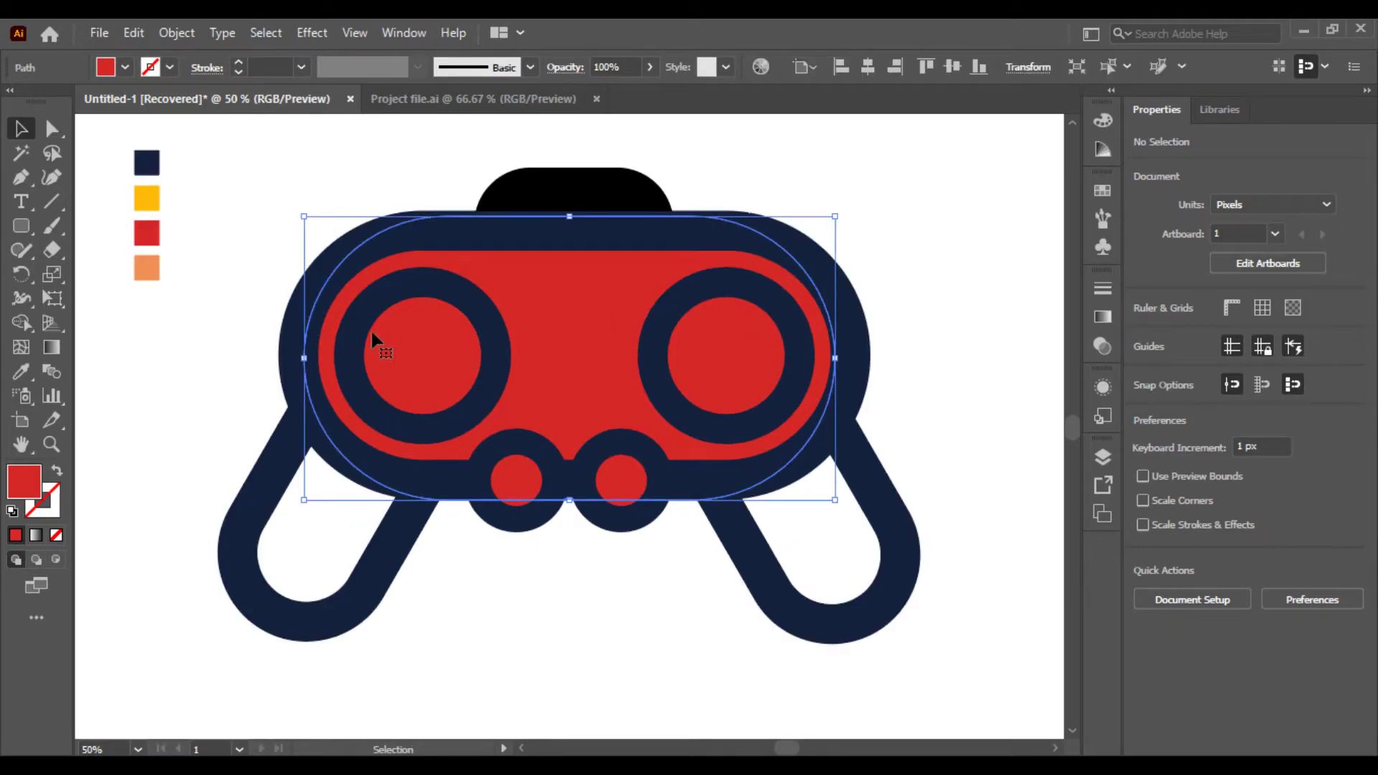
pyautogui.click(22, 373)
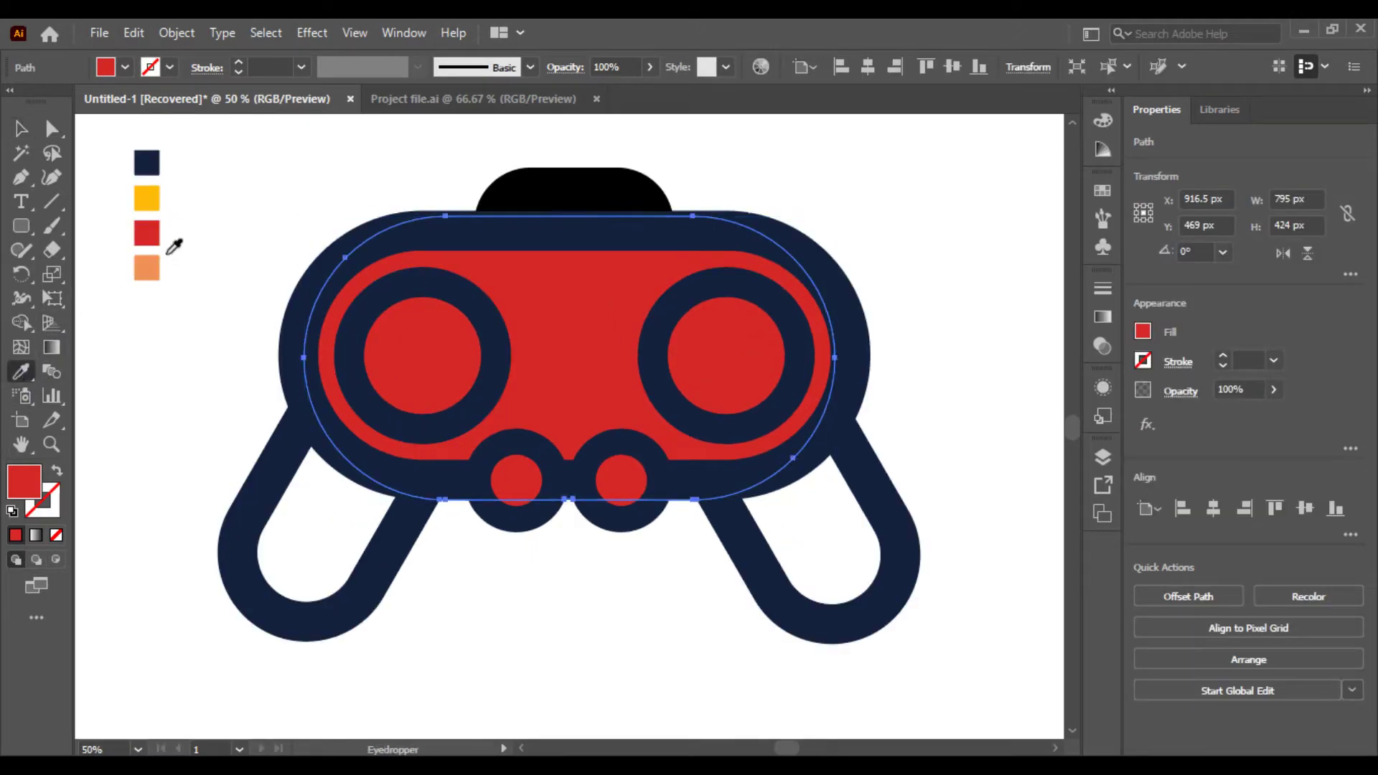
pyautogui.click(146, 190)
pyautogui.press('v')
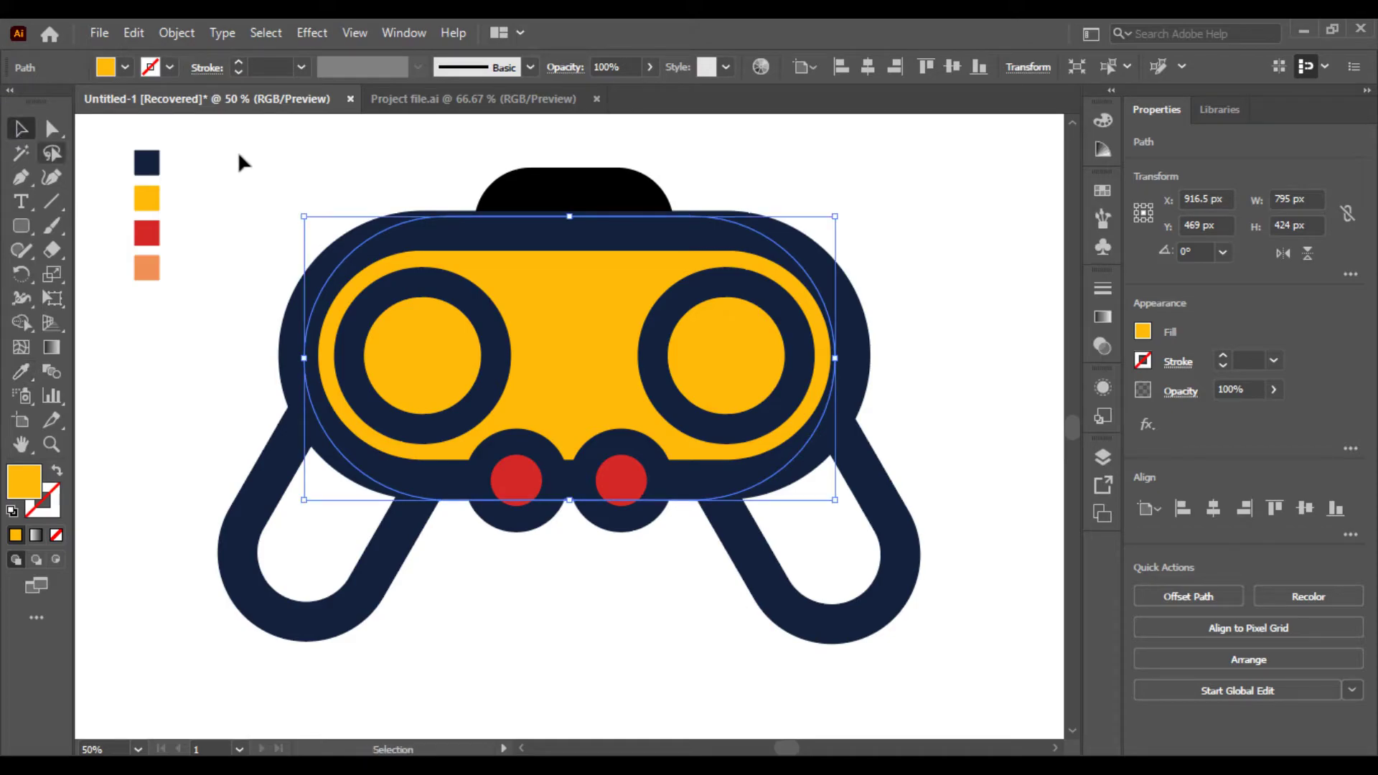
pyautogui.click(251, 158)
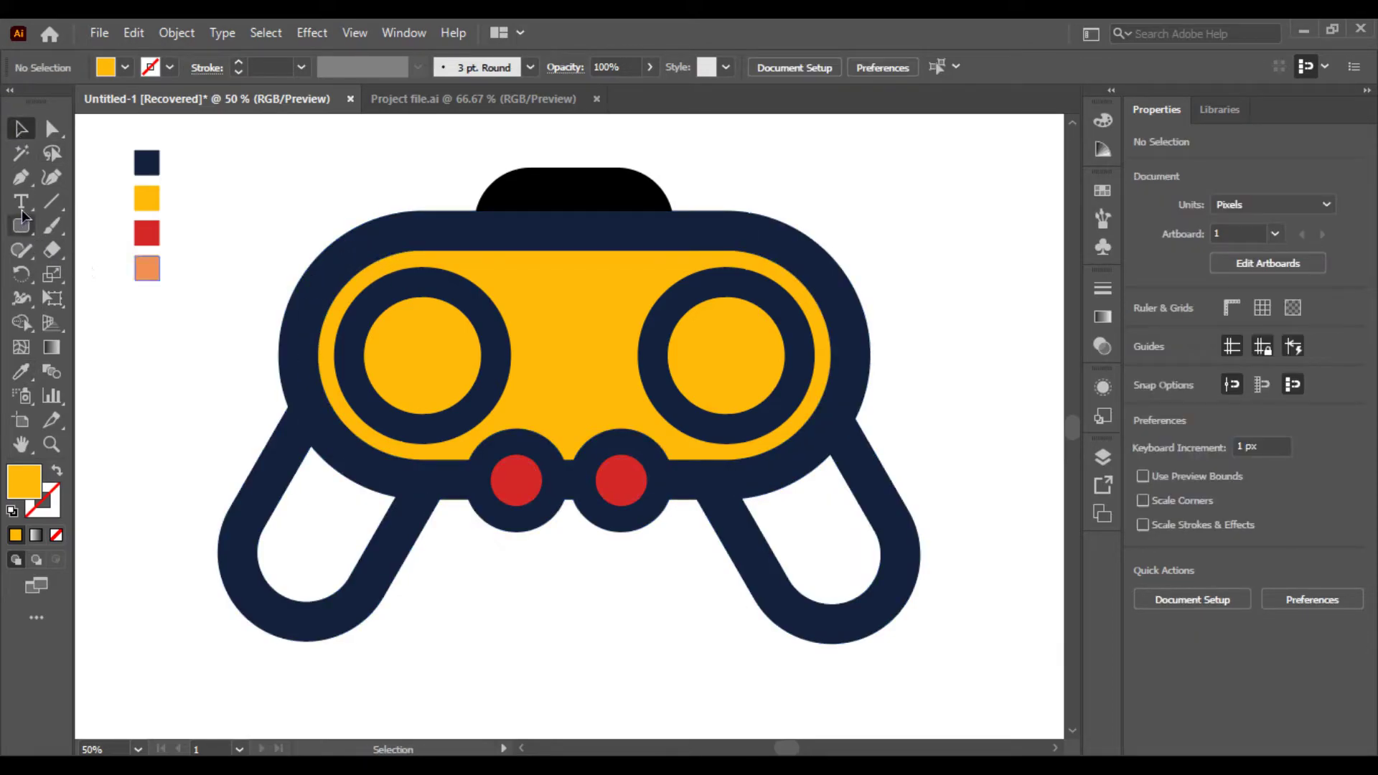
# - Trace a curved shadow shape over the yellow panel's lower-left area with the Pen tool
pyautogui.click(32, 181)
pyautogui.click(348, 281)
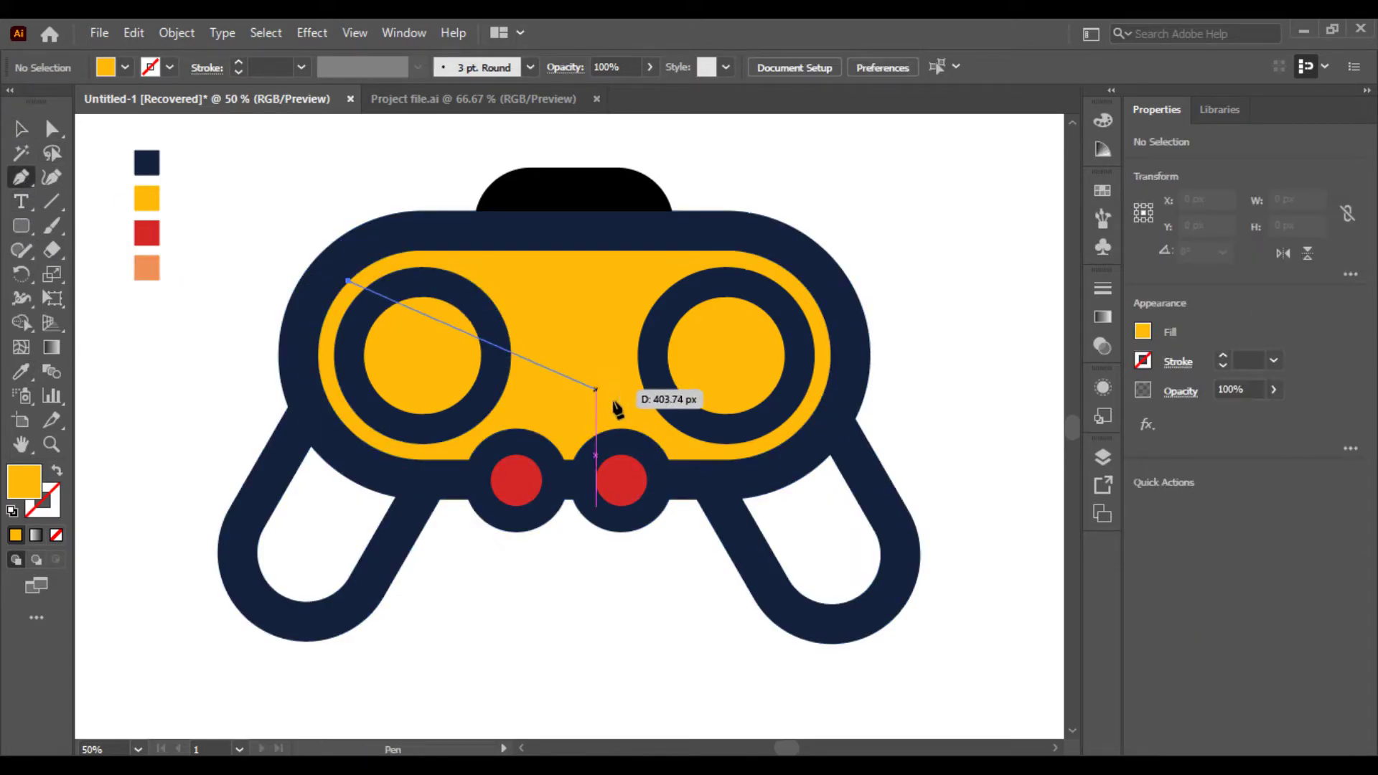
pyautogui.moveTo(726, 461); pyautogui.dragTo(1013, 465)
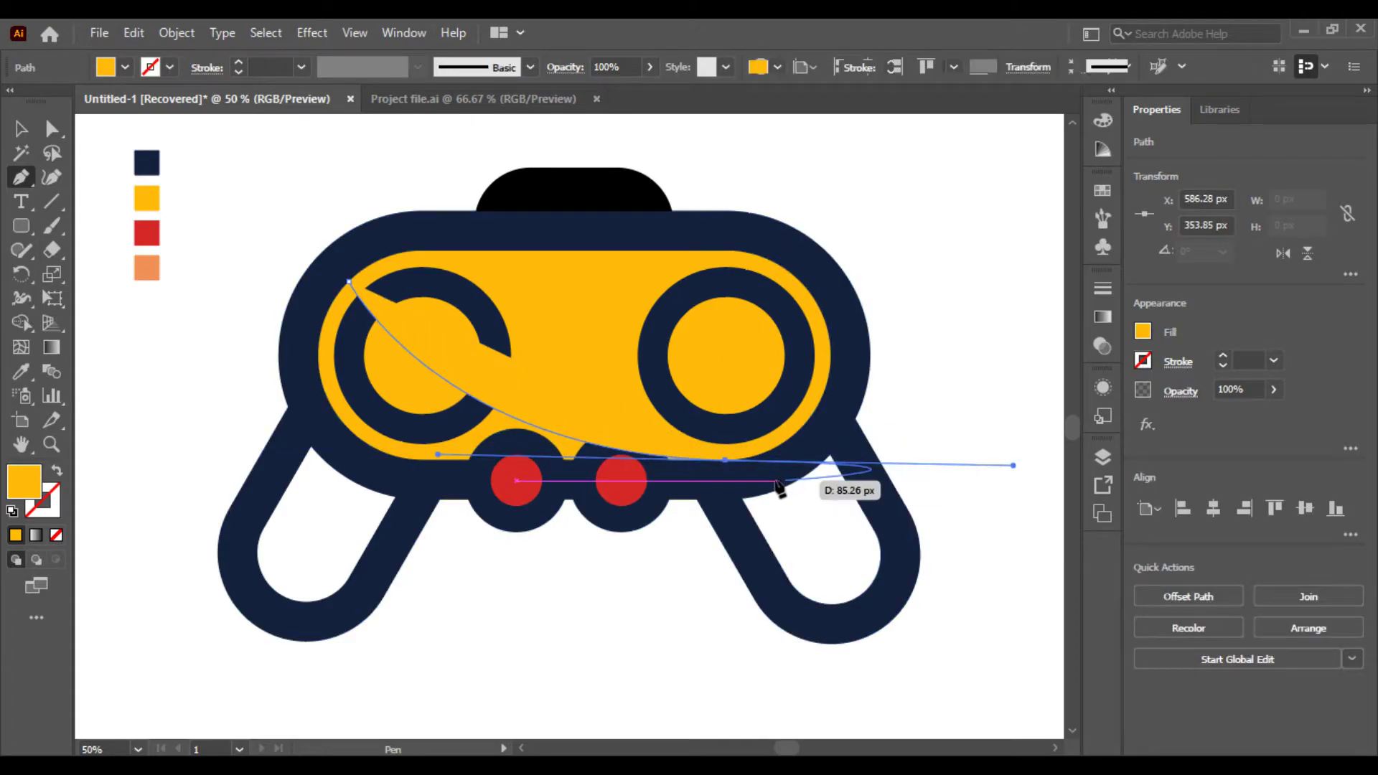
pyautogui.click(727, 460)
pyautogui.moveTo(724, 479); pyautogui.dragTo(445, 488)
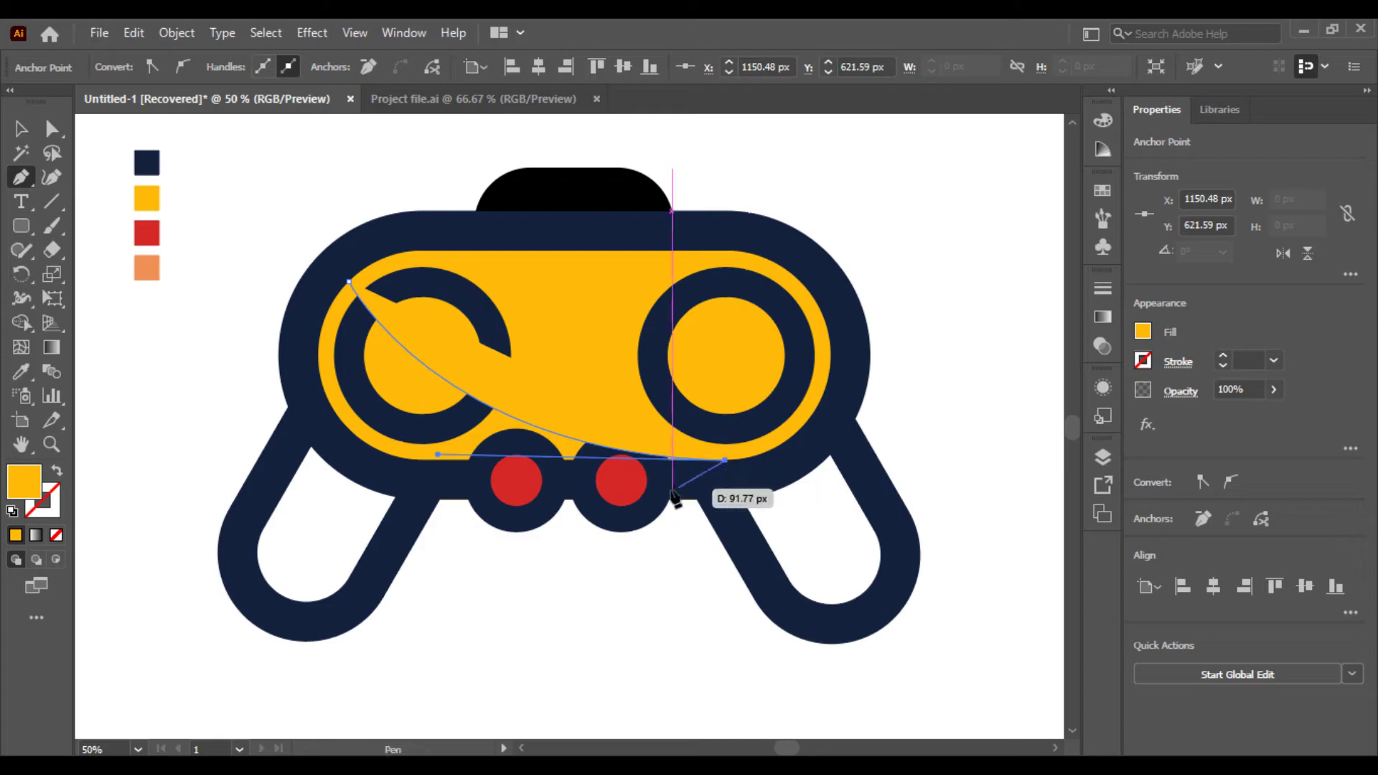
pyautogui.click(414, 481)
pyautogui.moveTo(313, 406); pyautogui.dragTo(300, 369)
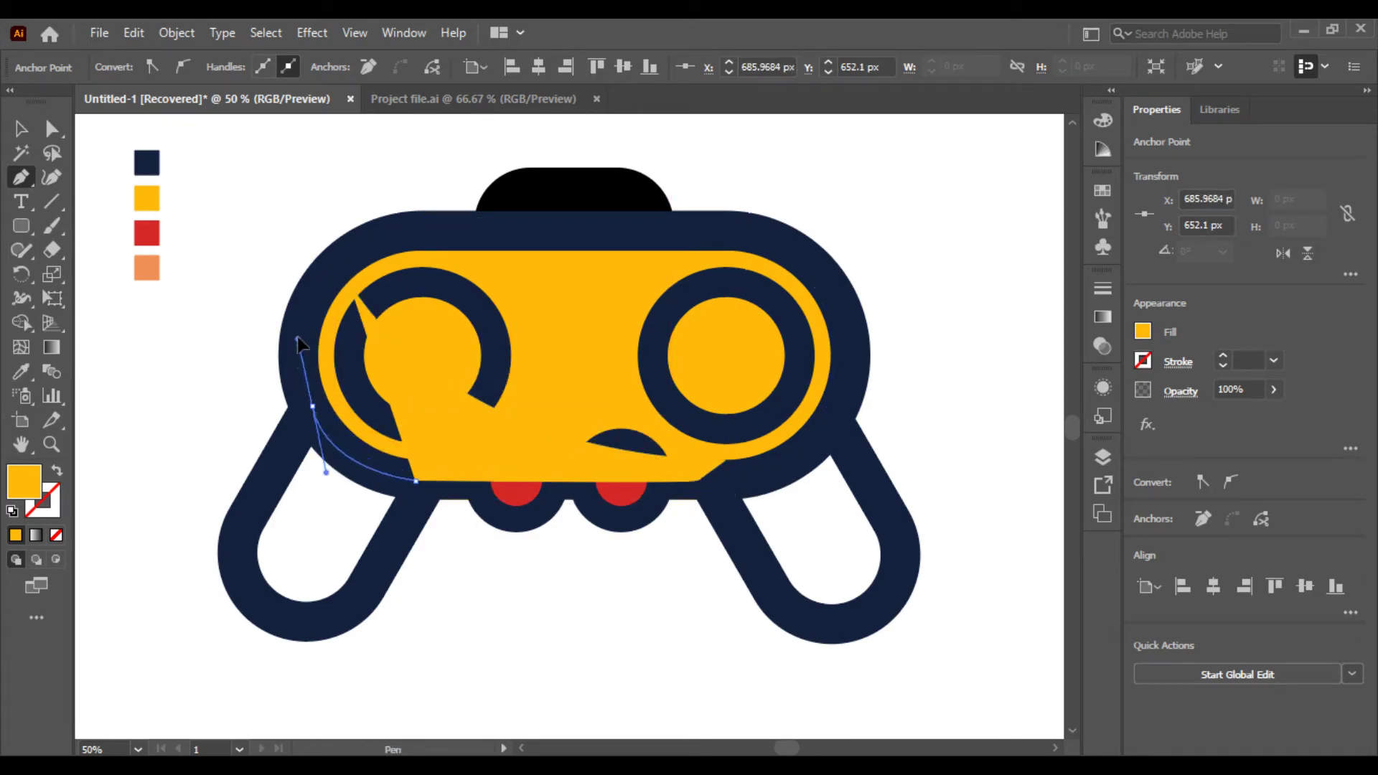
pyautogui.moveTo(320, 285); pyautogui.dragTo(349, 282)
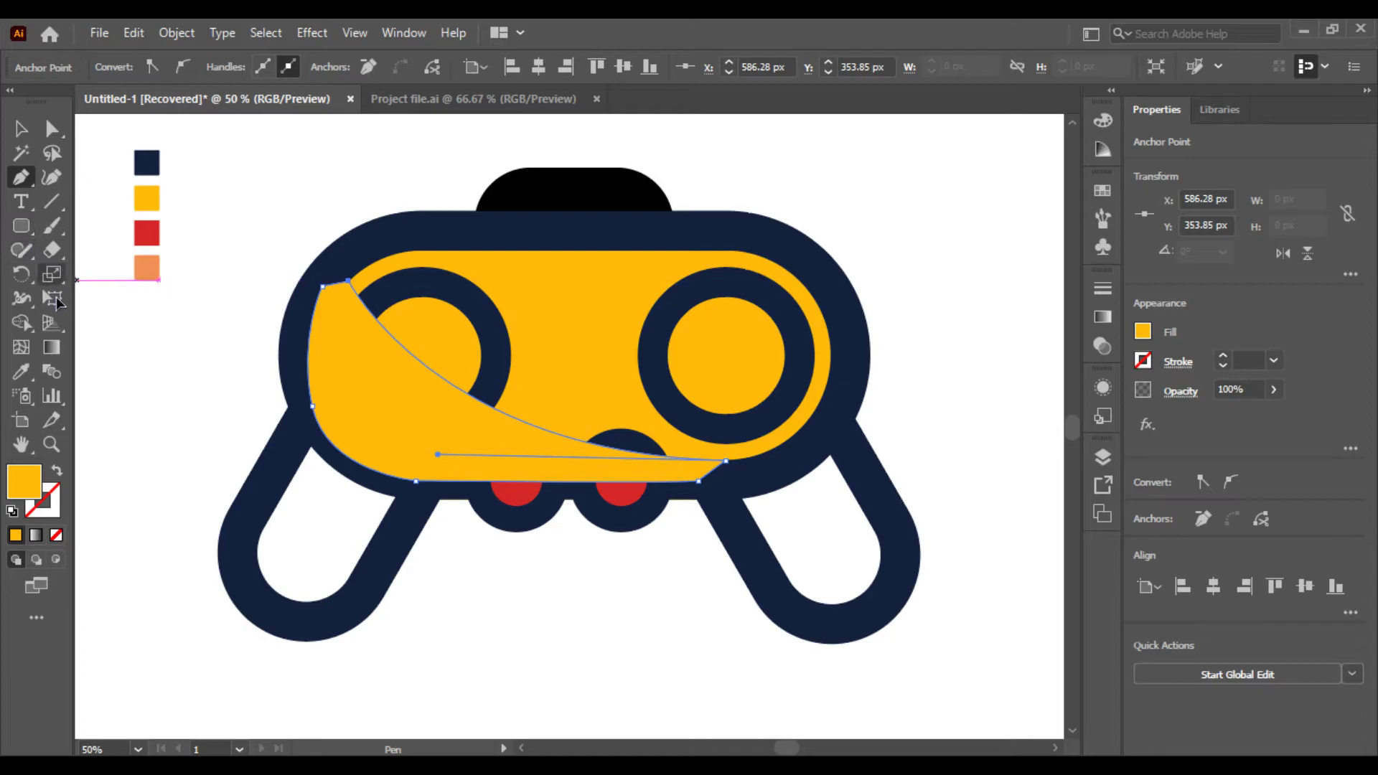
# - Fill the shadow shape with darker amber cc8e05
pyautogui.doubleClick(27, 486)
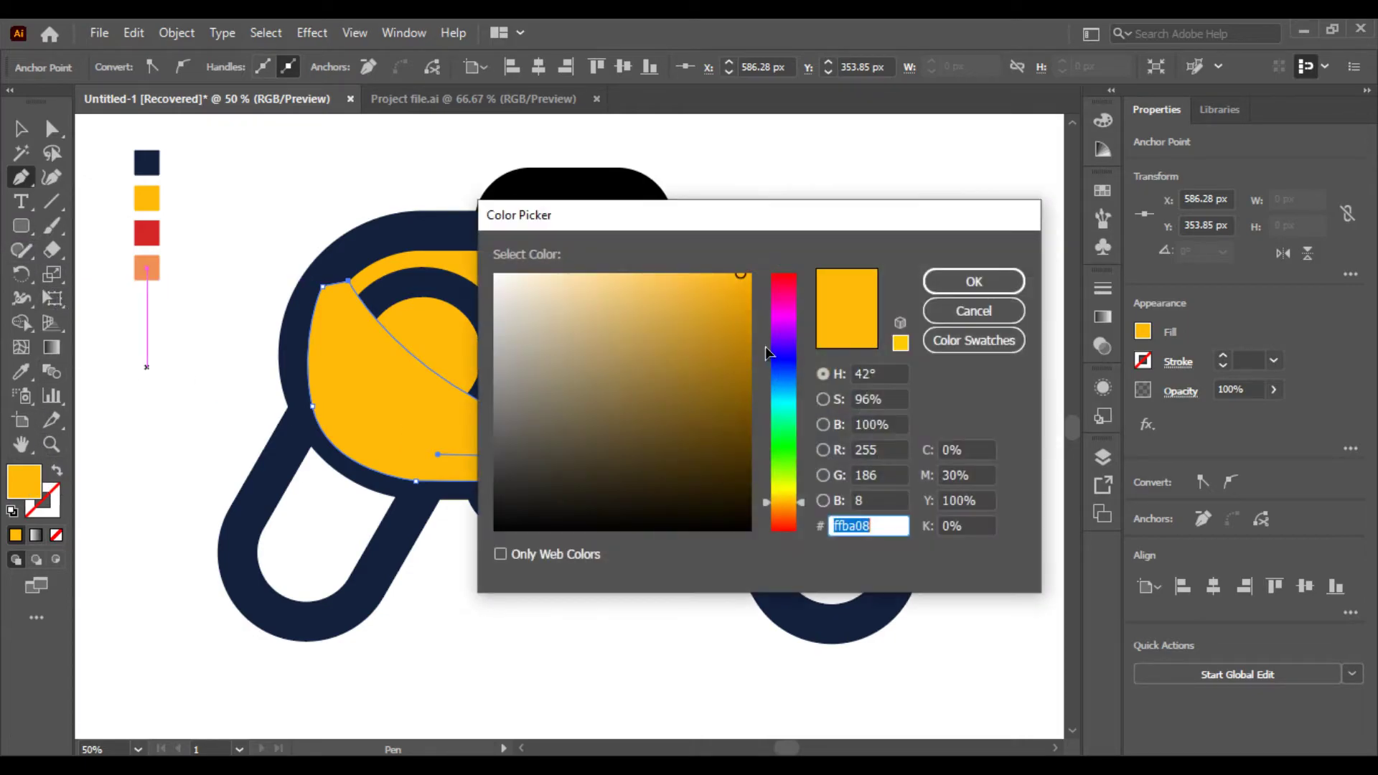
pyautogui.moveTo(746, 301); pyautogui.dragTo(746, 315)
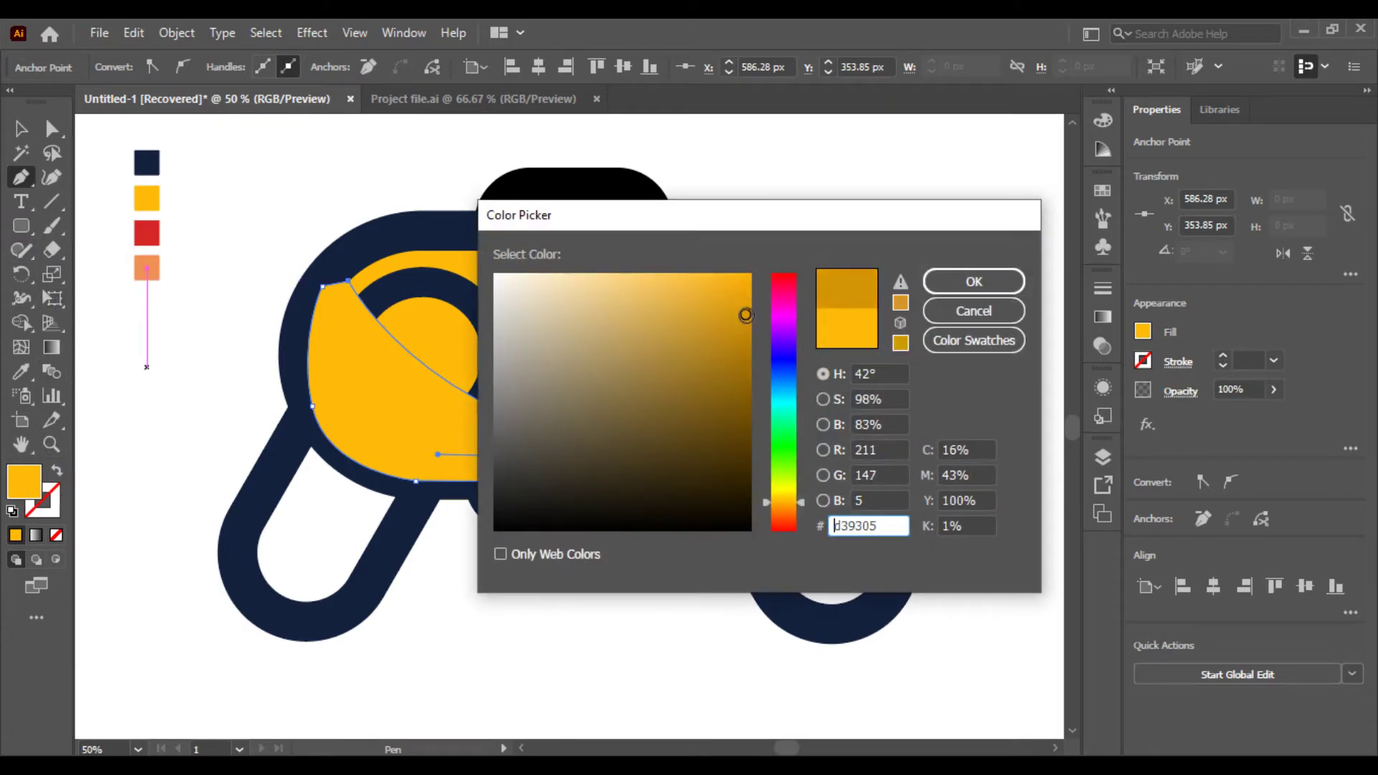
pyautogui.click(973, 281)
# - Send the shadow shape, then the yellow body, to the back behind the navy outline
pyautogui.click(12, 135)
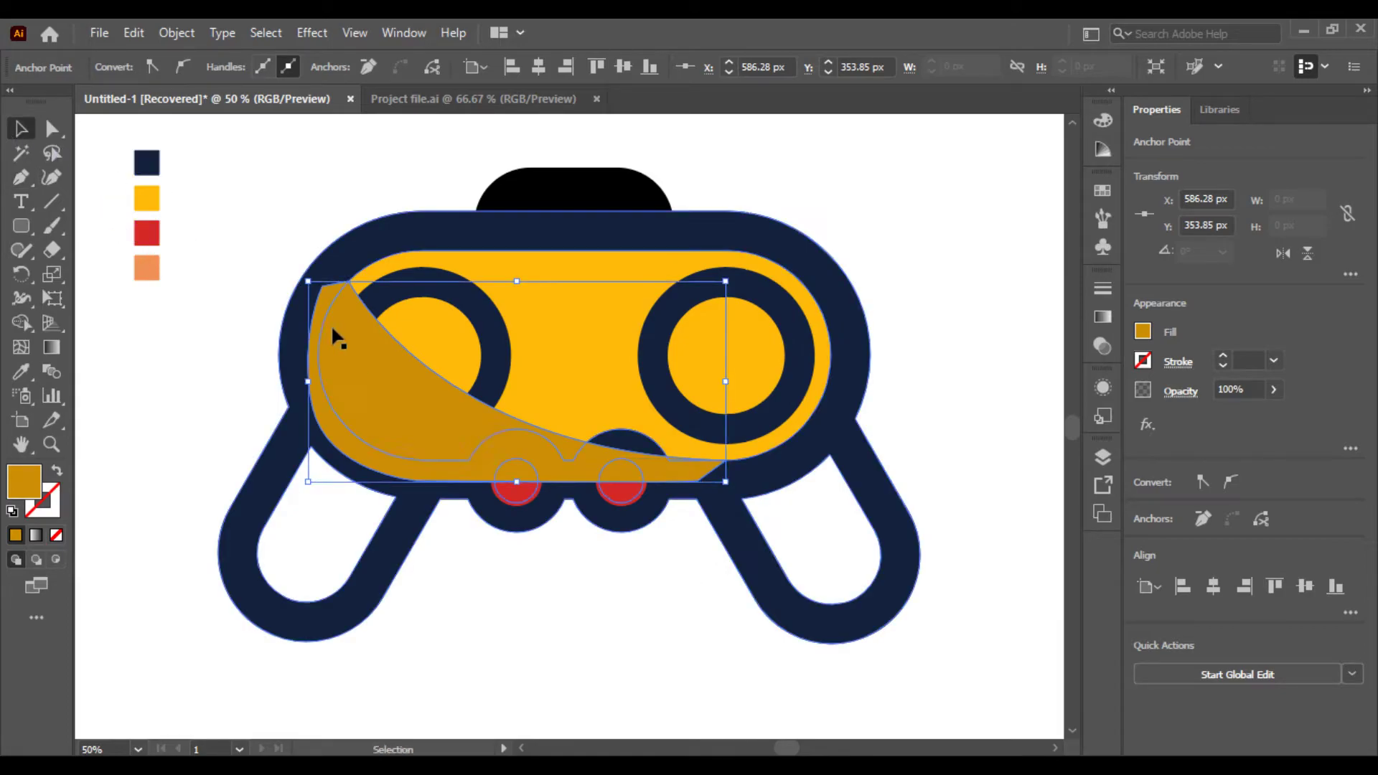
pyautogui.rightClick(376, 386)
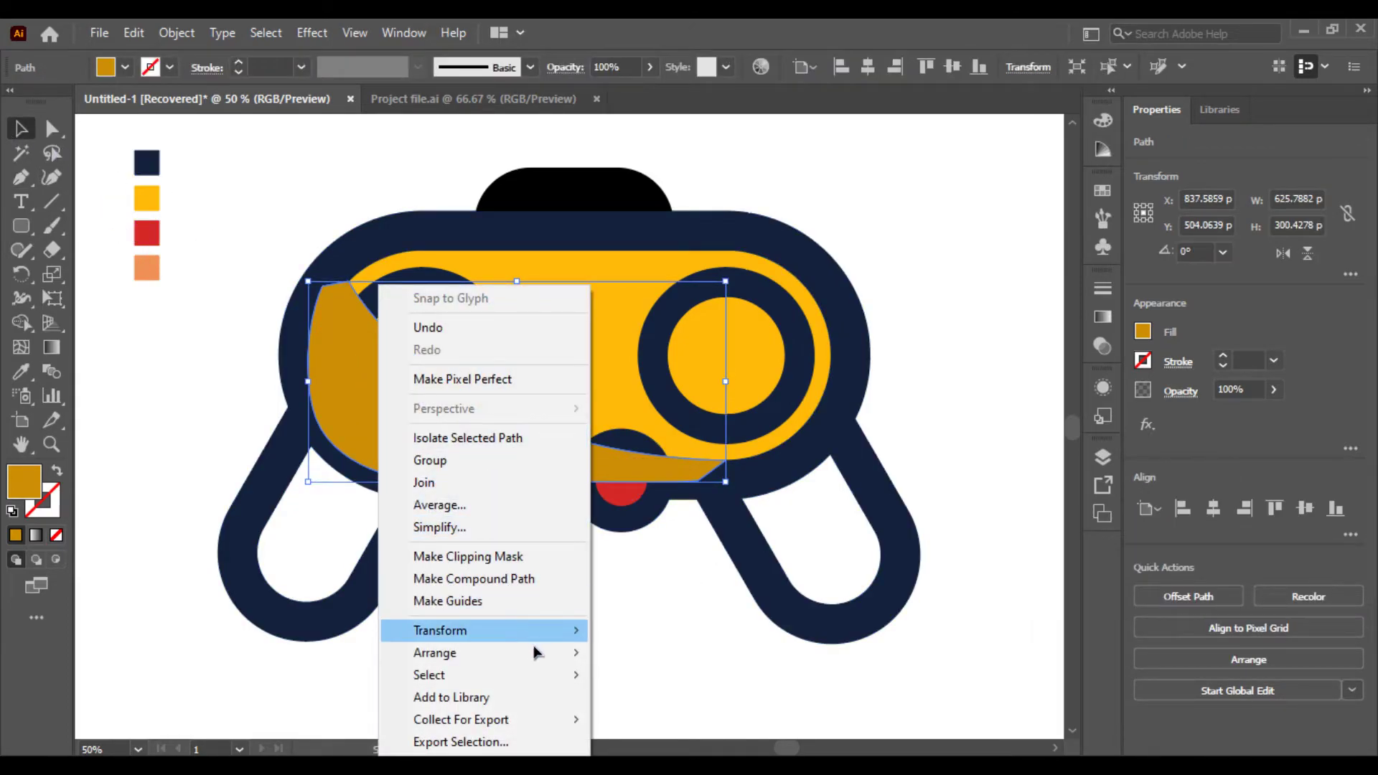
pyautogui.moveTo(435, 653)
pyautogui.click(670, 718)
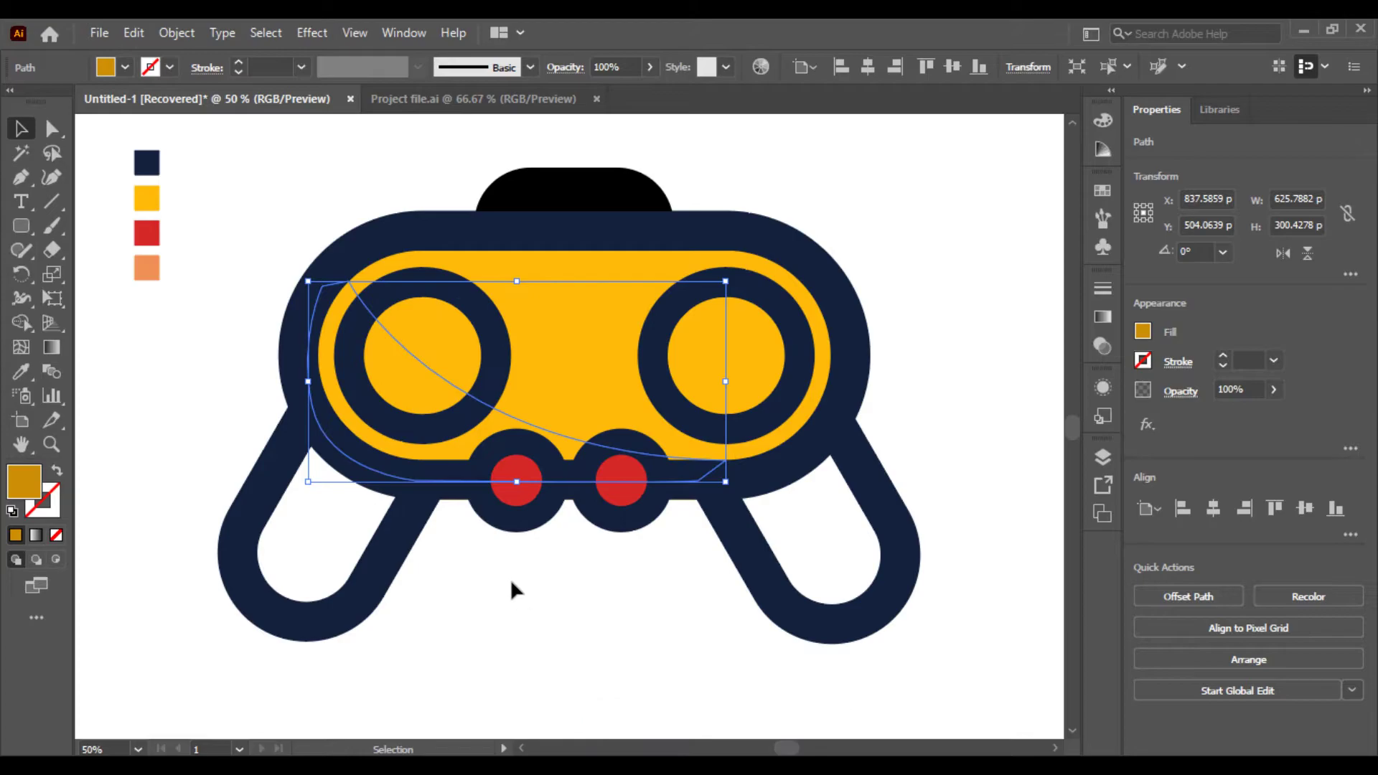
pyautogui.click(510, 578)
pyautogui.click(591, 376)
pyautogui.rightClick(591, 376)
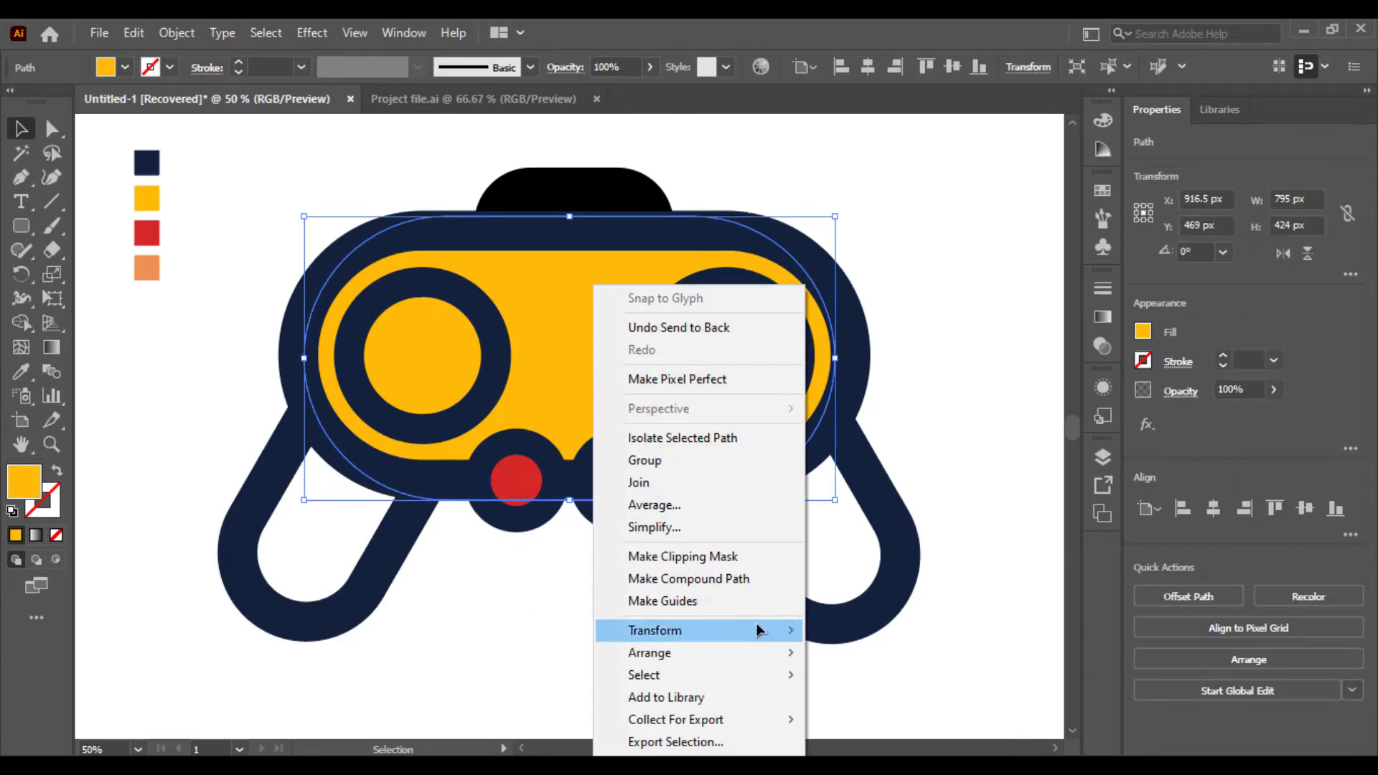
pyautogui.moveTo(648, 653)
pyautogui.click(865, 718)
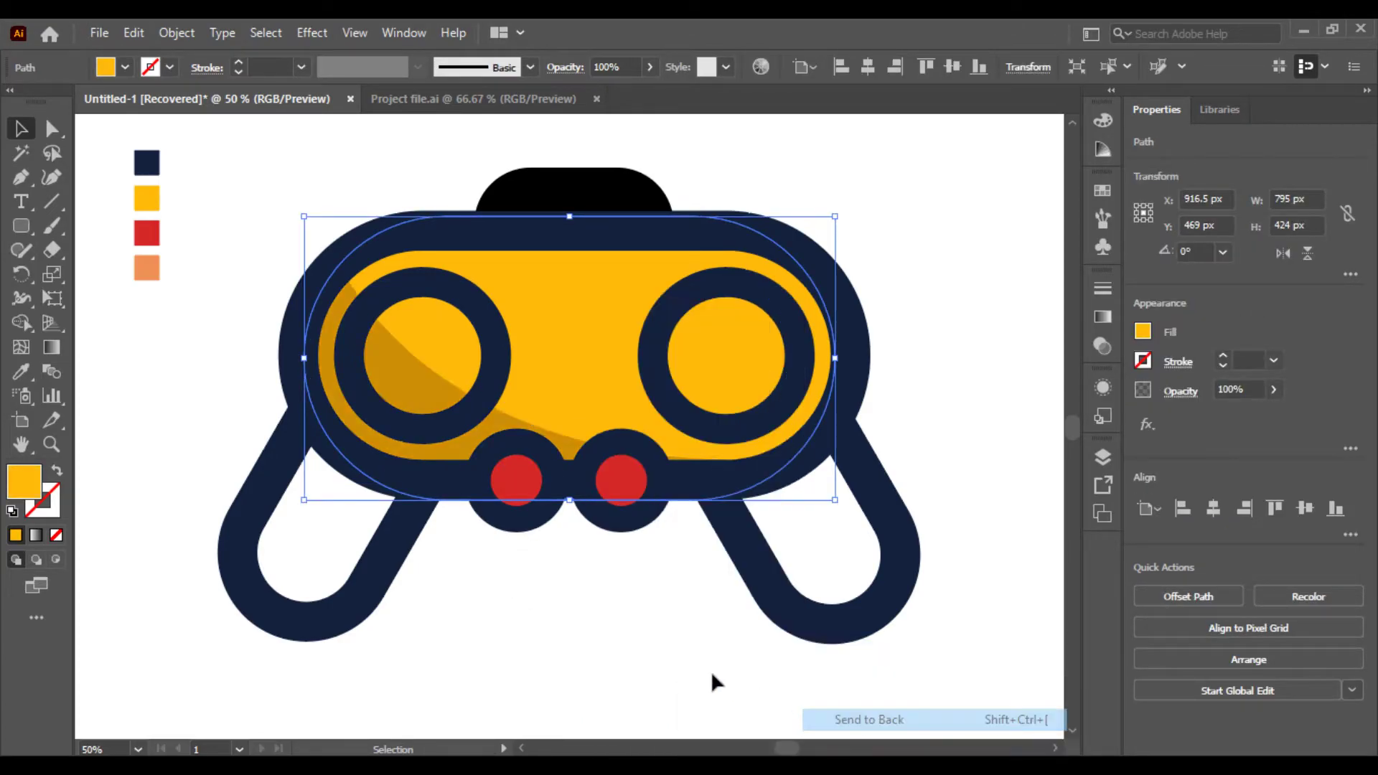
pyautogui.click(528, 614)
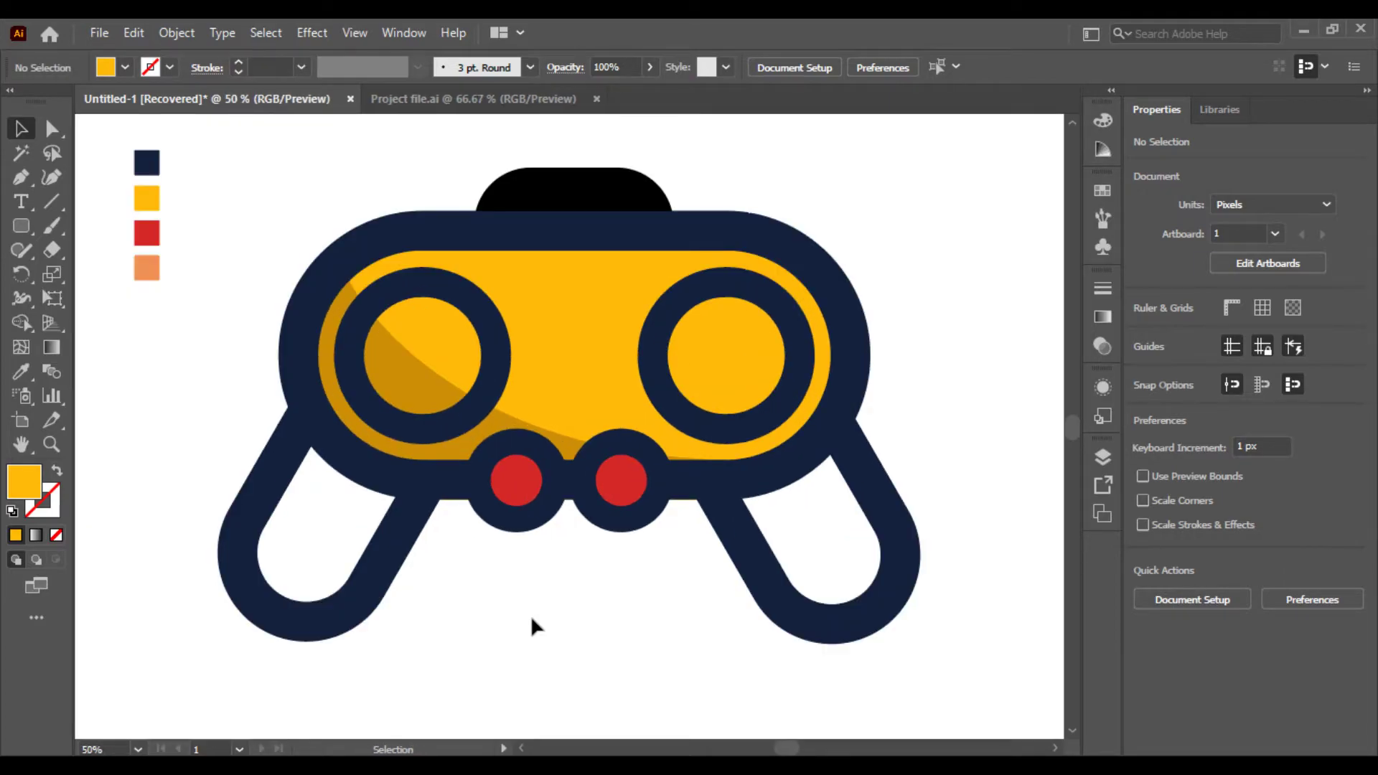
# - Eyedrop the red swatch onto the black top bumper
pyautogui.click(618, 193)
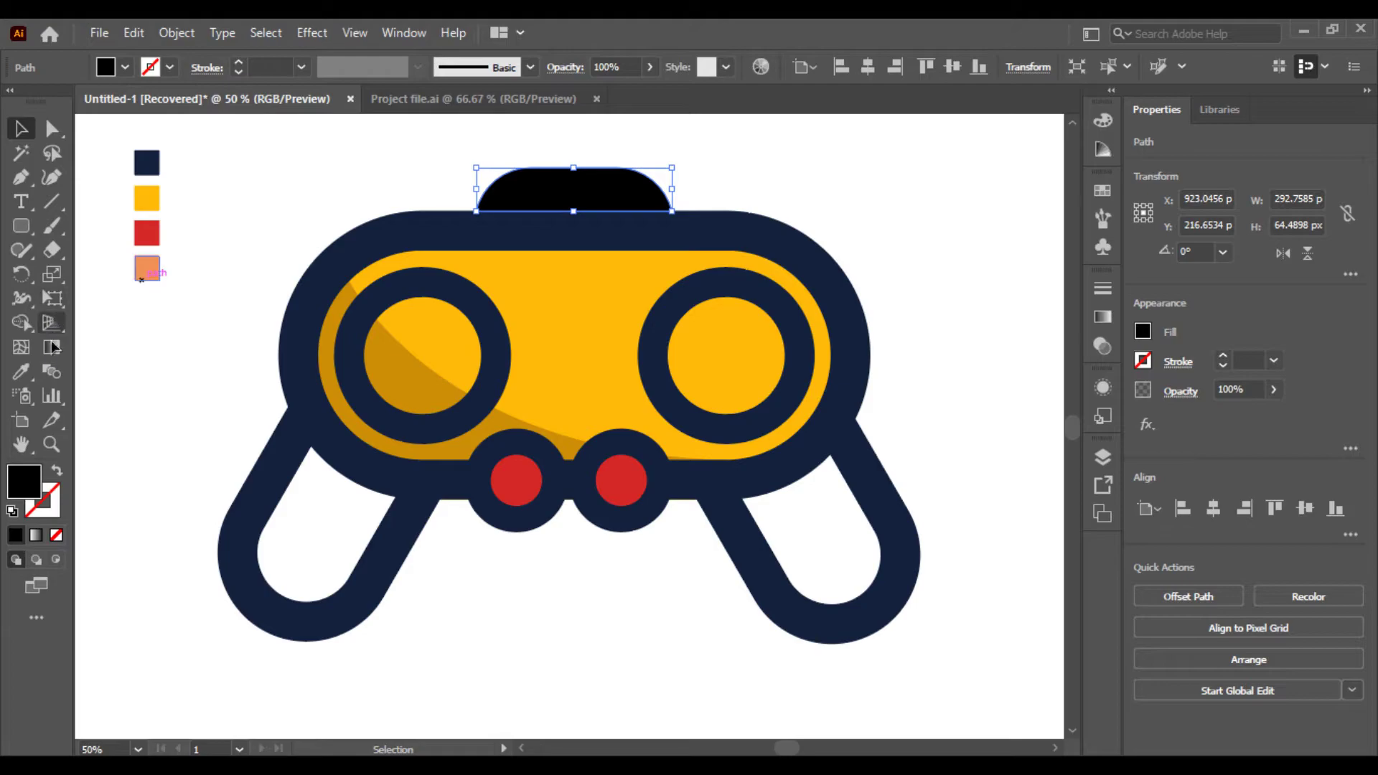
pyautogui.click(29, 376)
pyautogui.click(135, 233)
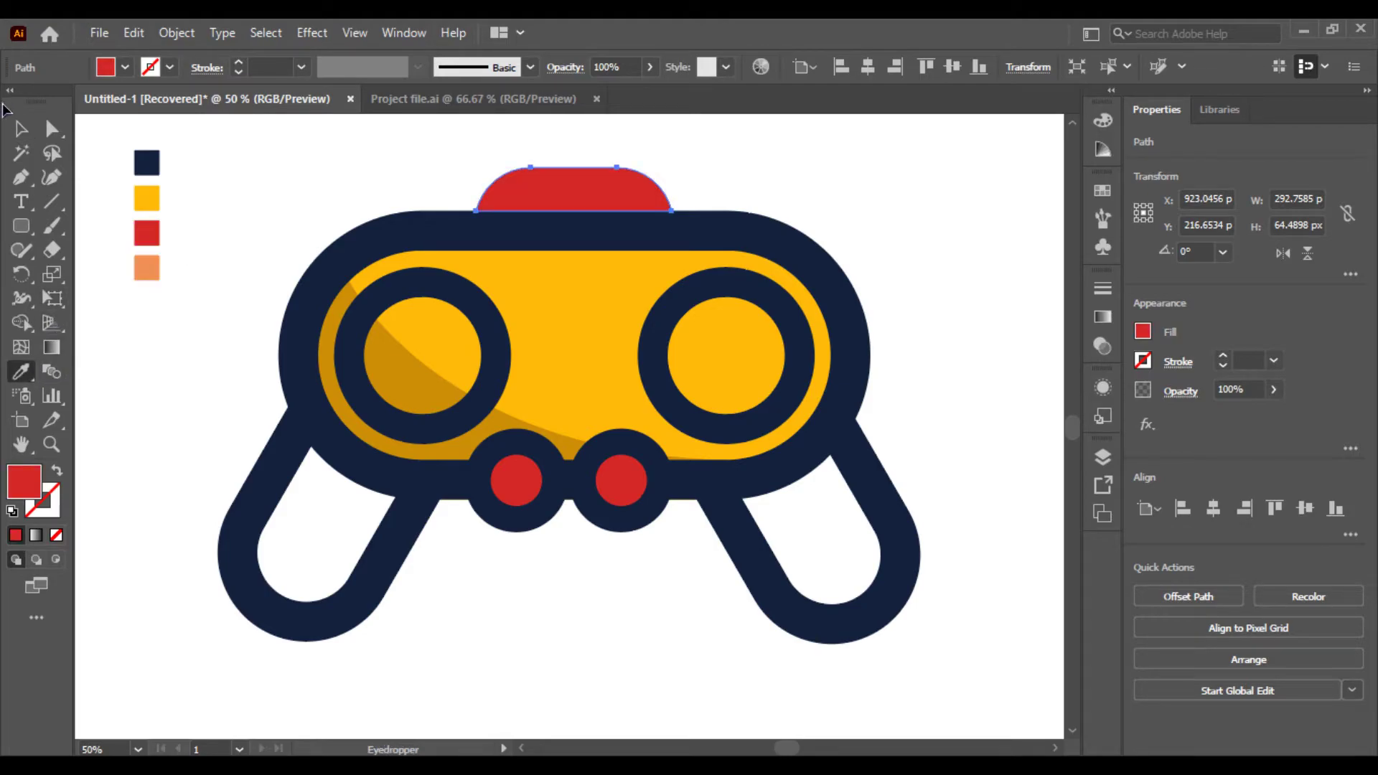
pyautogui.click(20, 128)
pyautogui.click(228, 281)
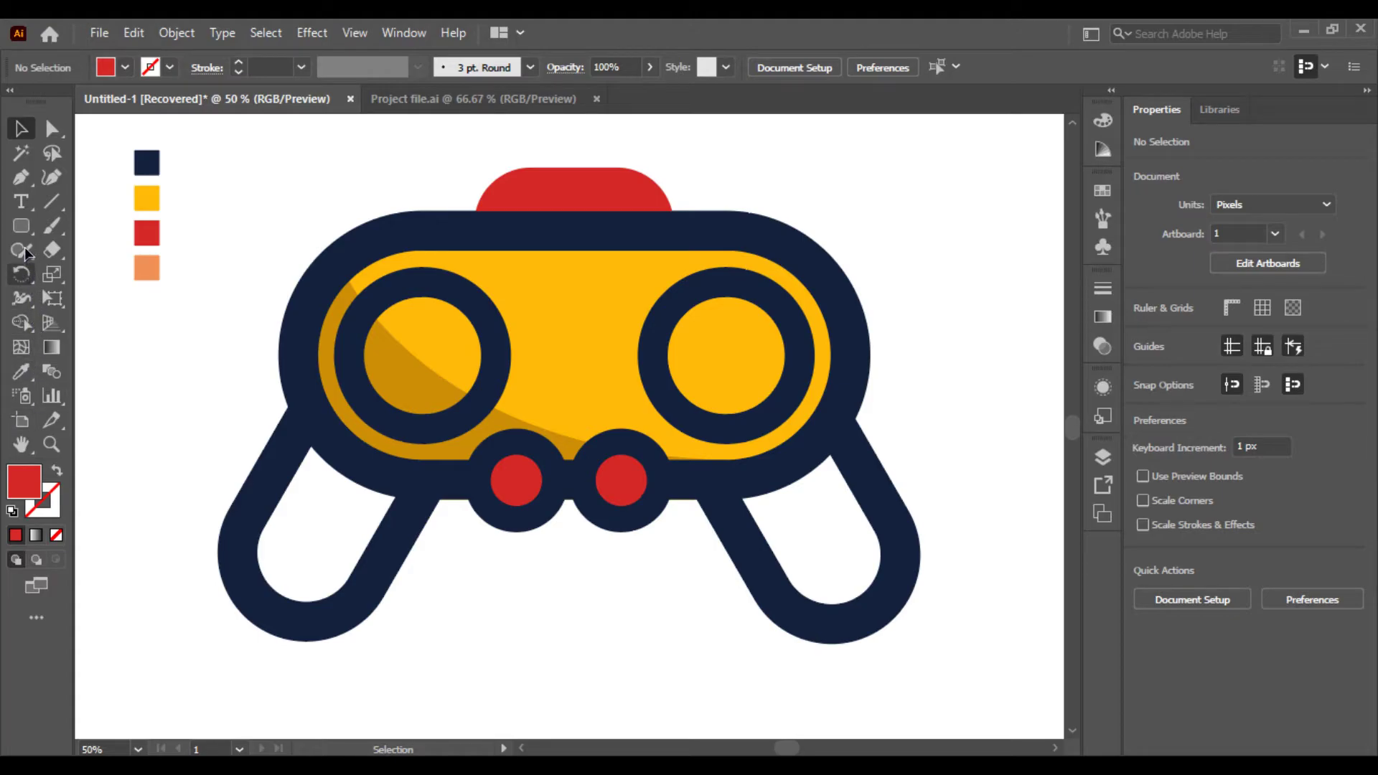
# - Trace a closed grip shape over the left handle with the Pen tool
pyautogui.click(17, 182)
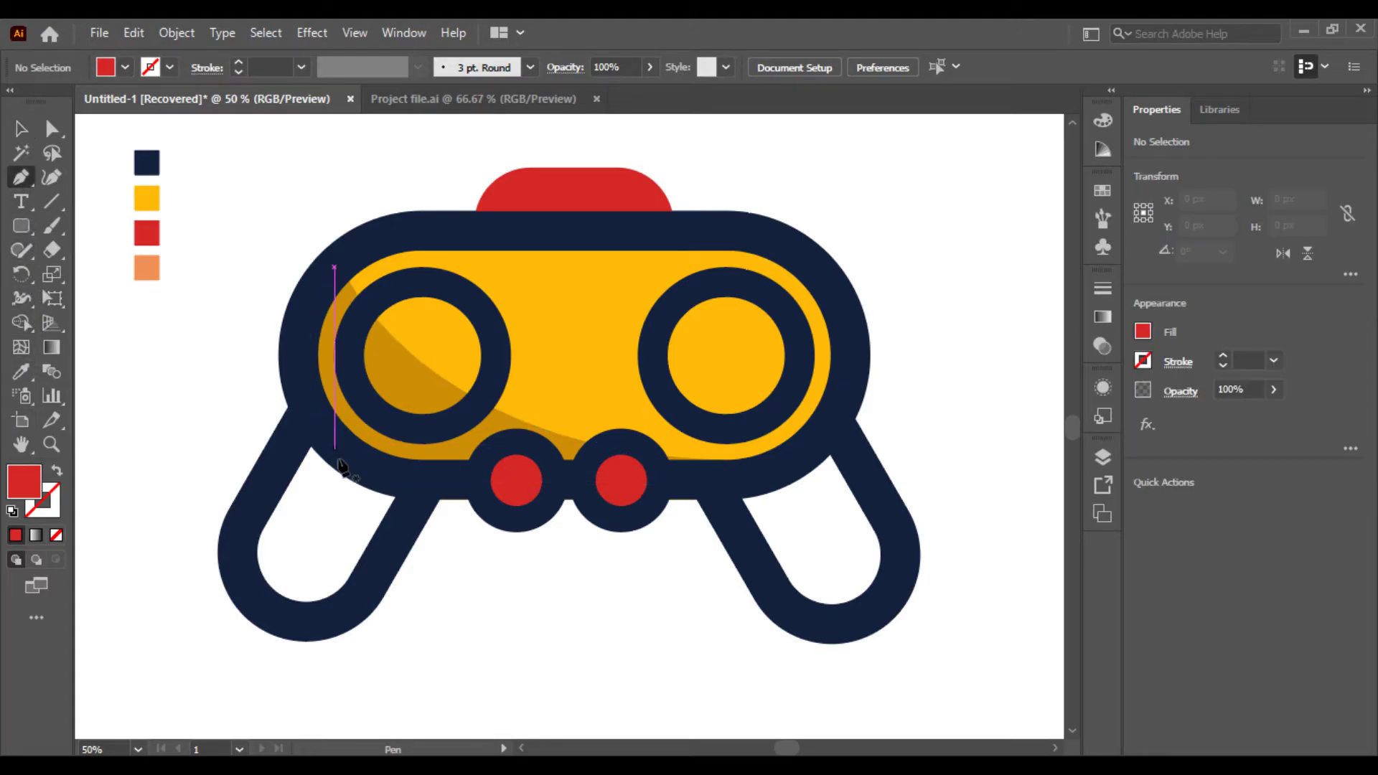
pyautogui.click(304, 419)
pyautogui.click(244, 536)
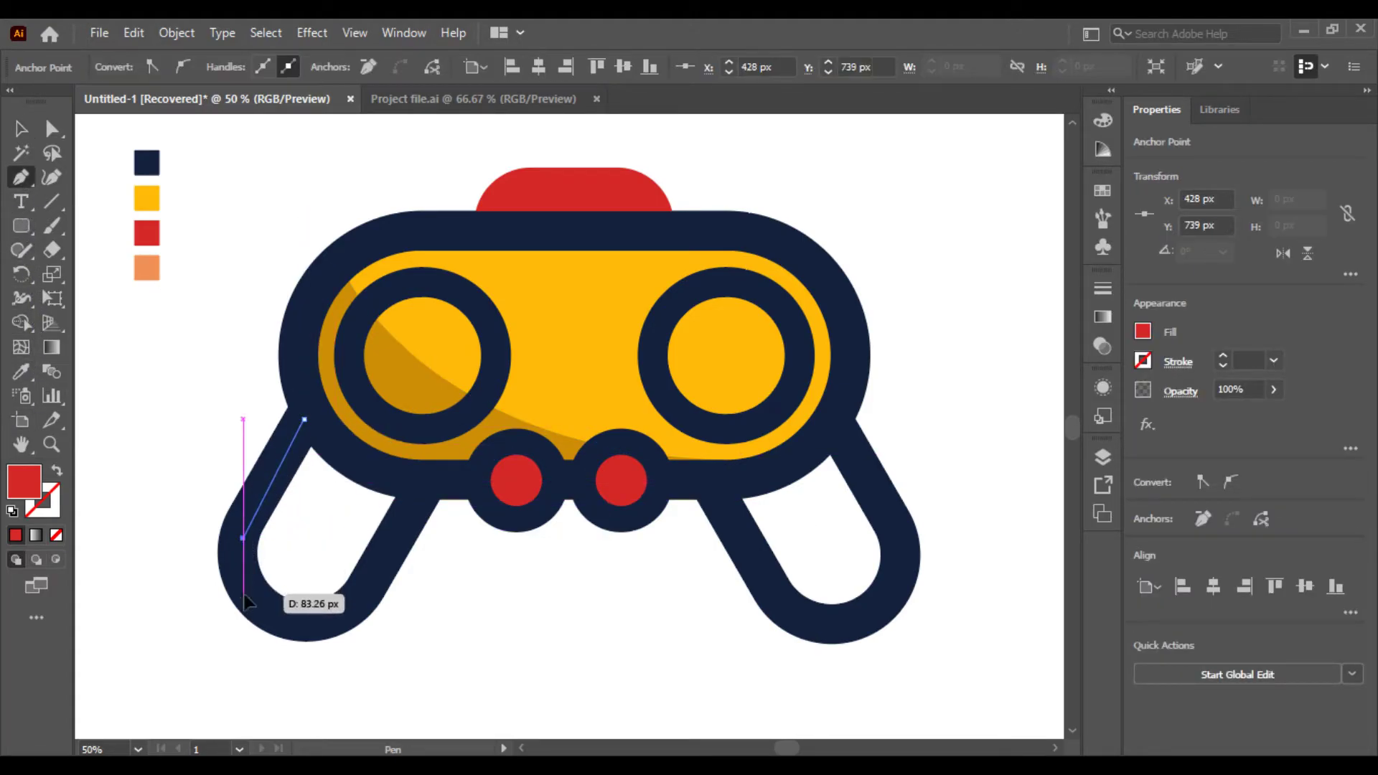
pyautogui.click(243, 594)
pyautogui.click(292, 623)
pyautogui.click(352, 616)
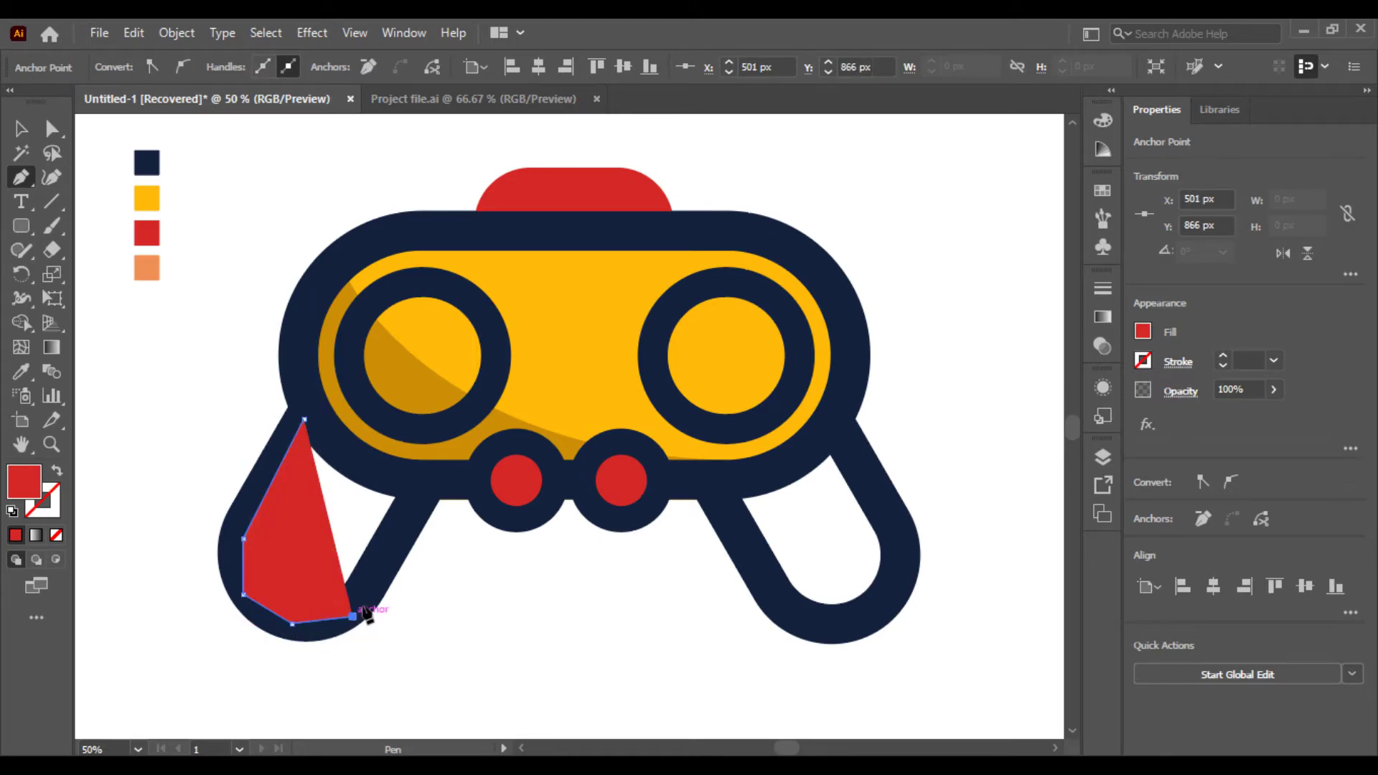
pyautogui.click(423, 490)
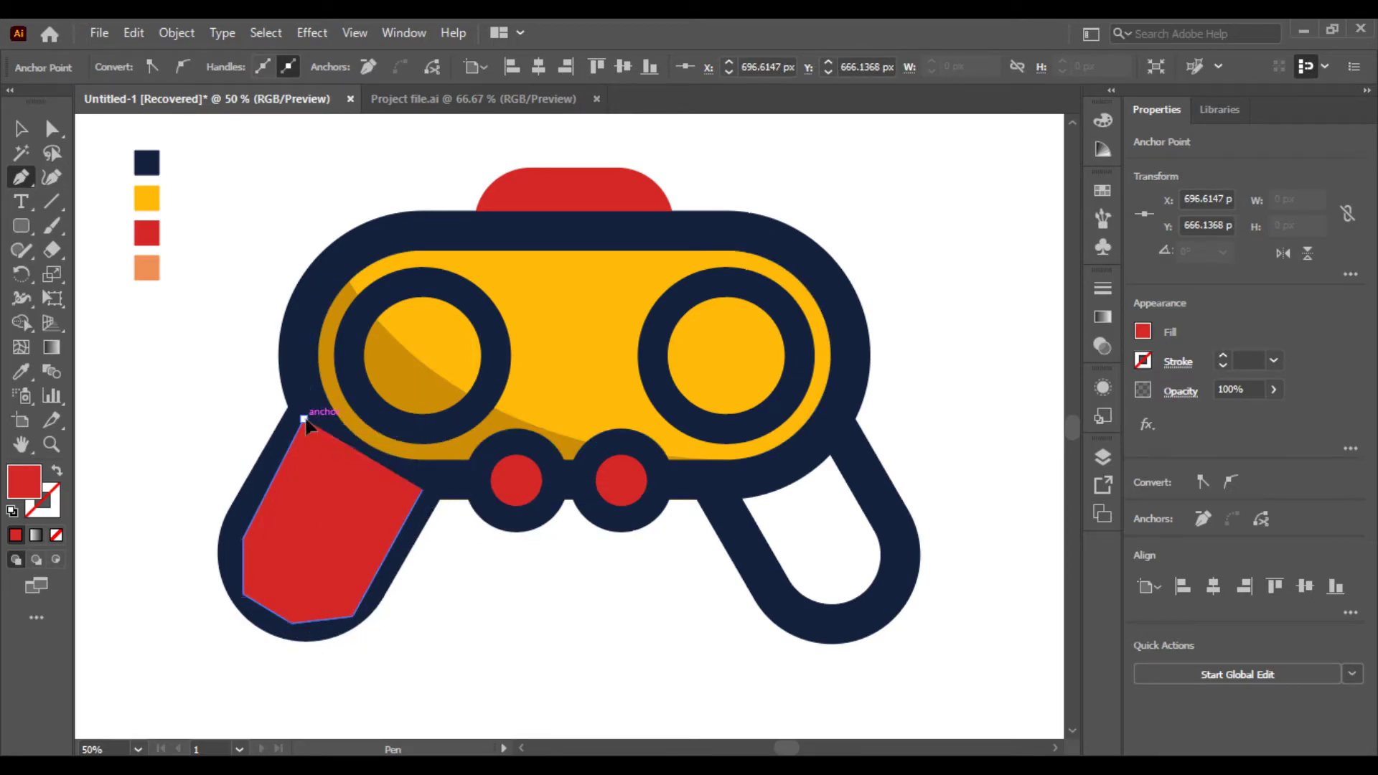
pyautogui.click(304, 420)
# - Send the red grip behind the navy outline
pyautogui.click(22, 129)
pyautogui.click(291, 511)
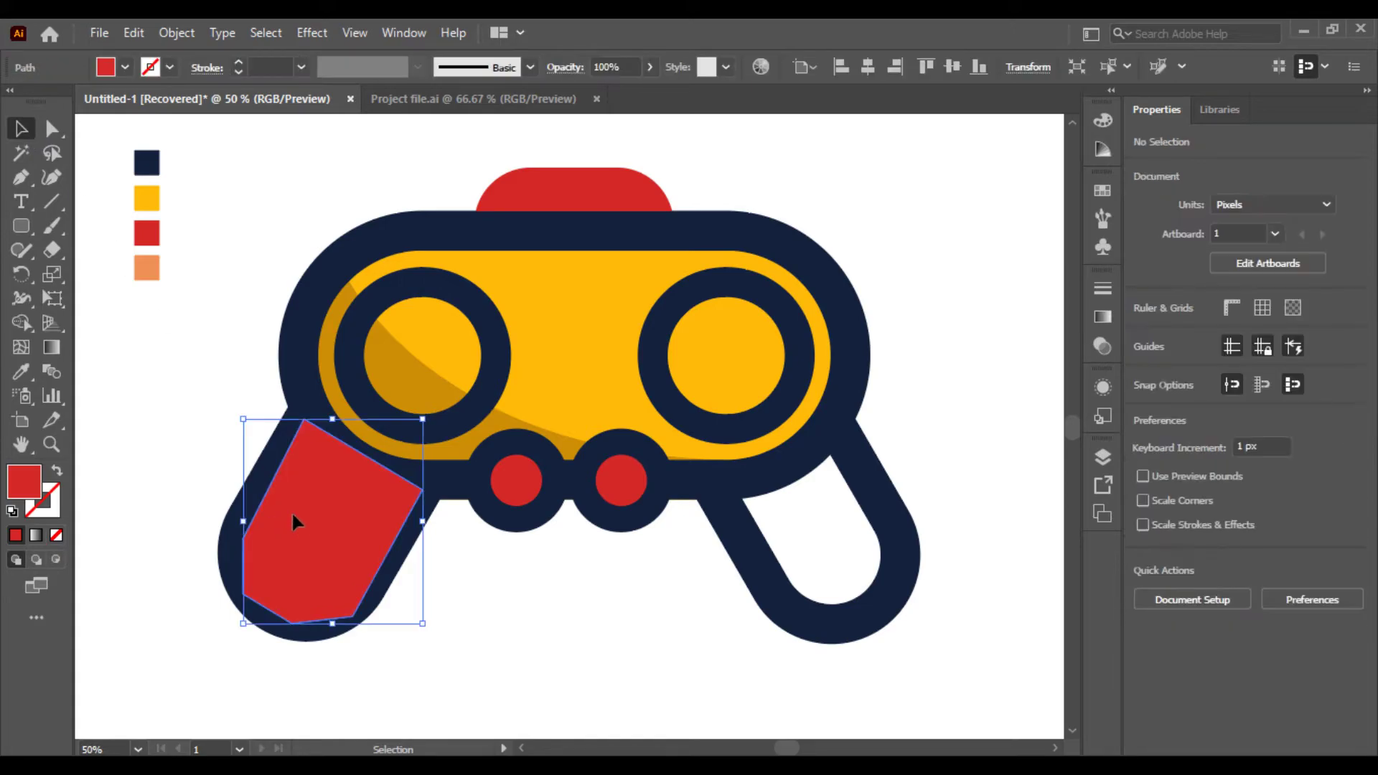
pyautogui.rightClick(292, 511)
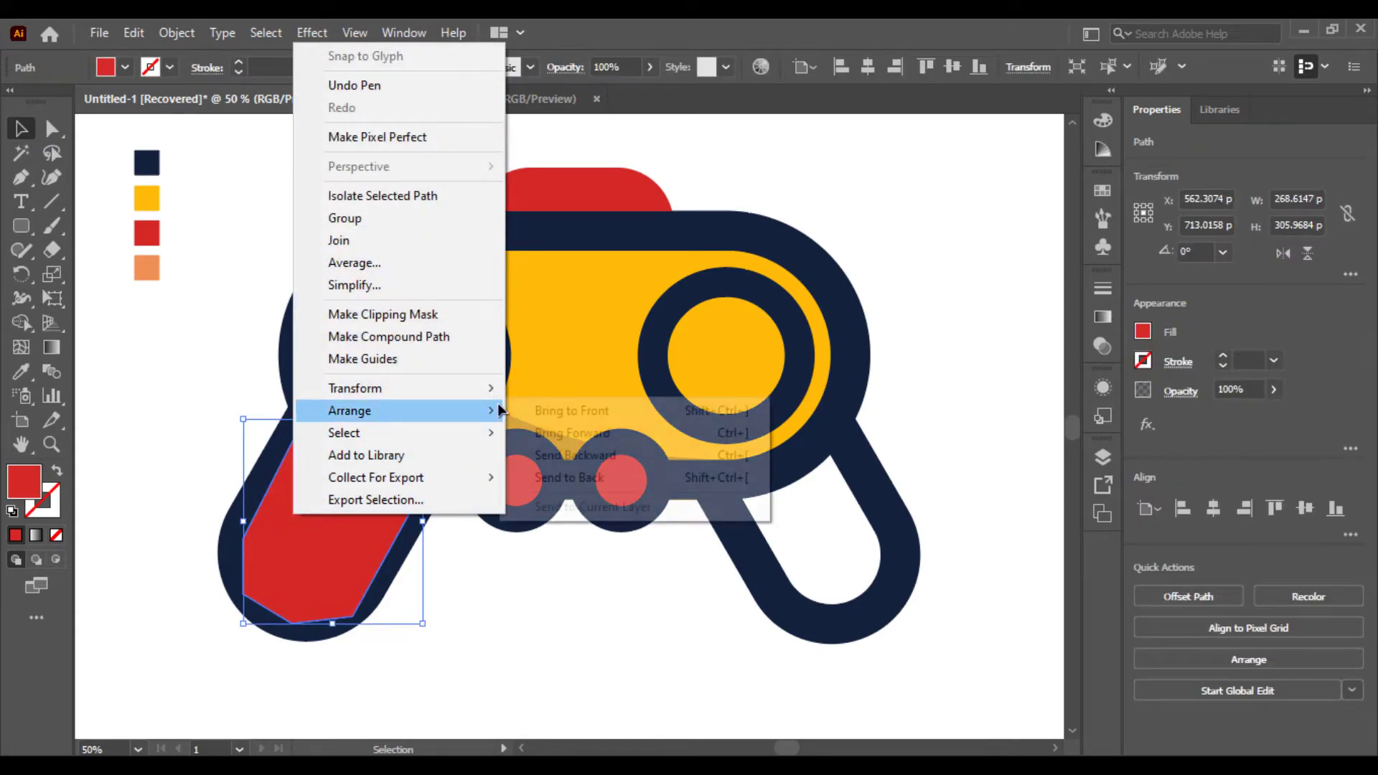
pyautogui.click(563, 477)
pyautogui.click(527, 607)
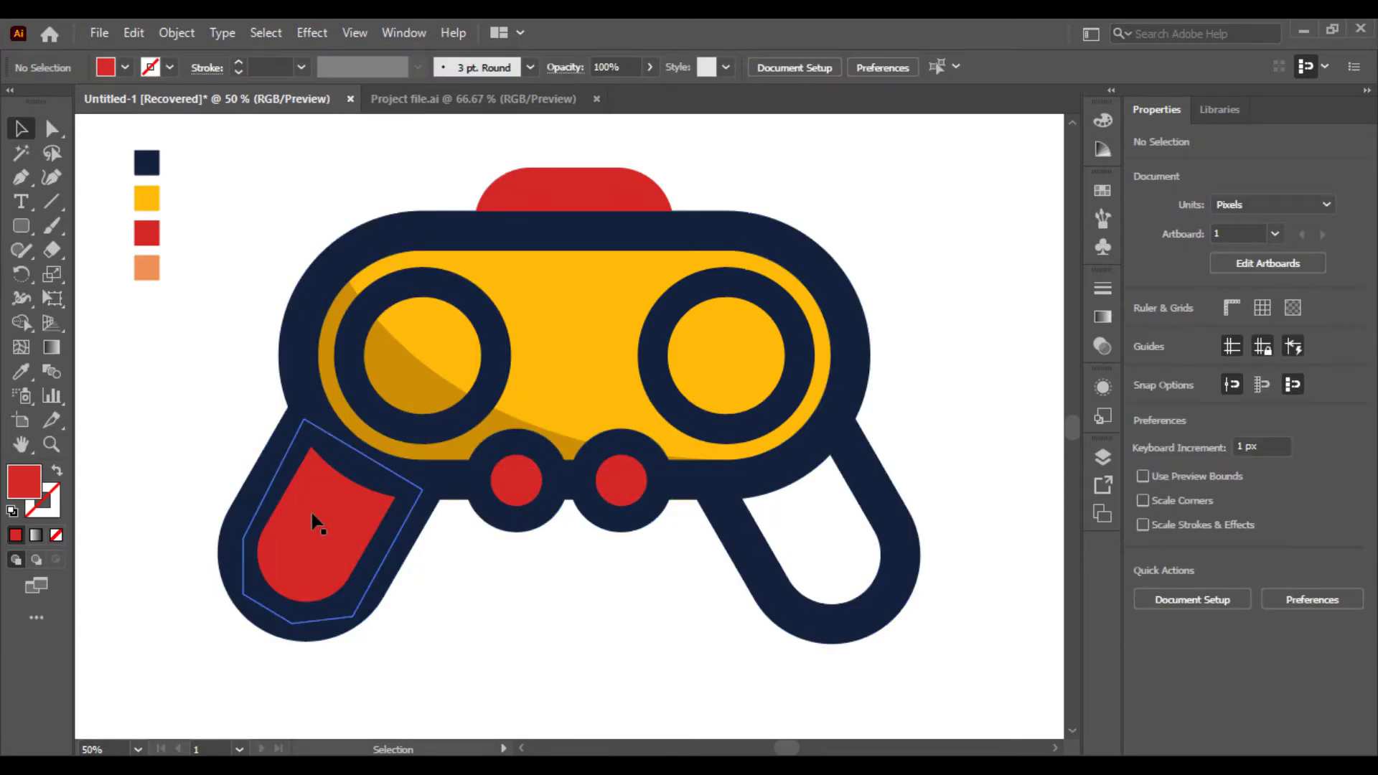
pyautogui.click(336, 522)
# - Duplicate the red grip, reflect it across the vertical axis, and place it on the right handle
pyautogui.moveTo(334, 514); pyautogui.dragTo(491, 535)
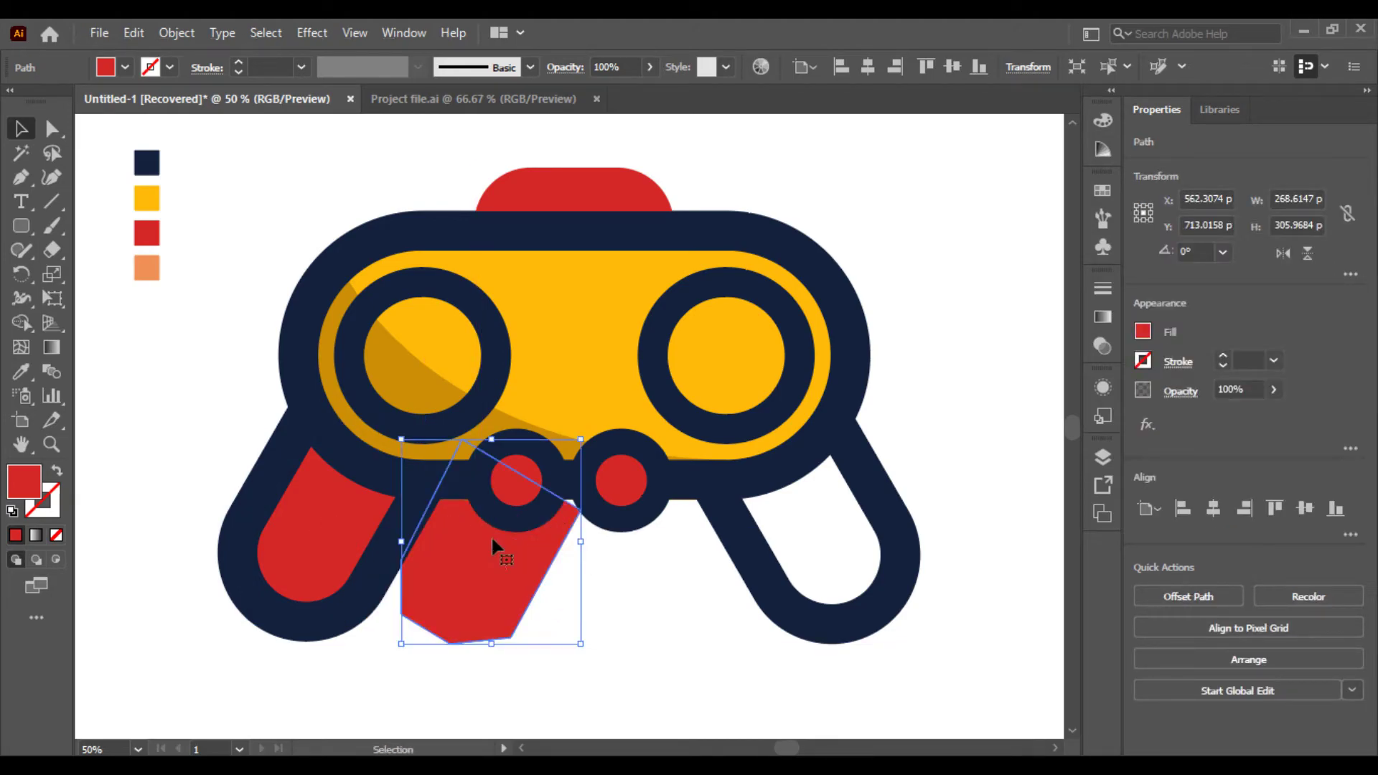
pyautogui.rightClick(490, 535)
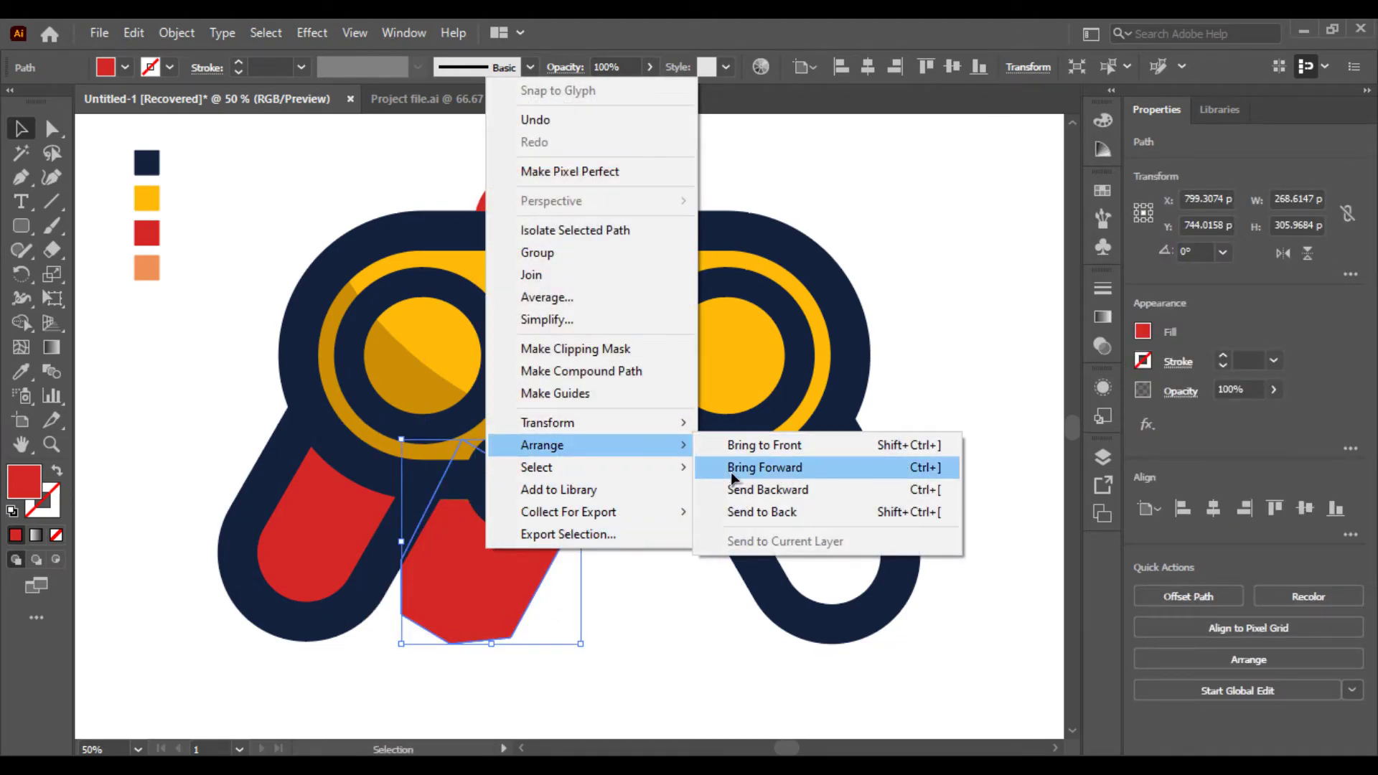
pyautogui.moveTo(581, 422)
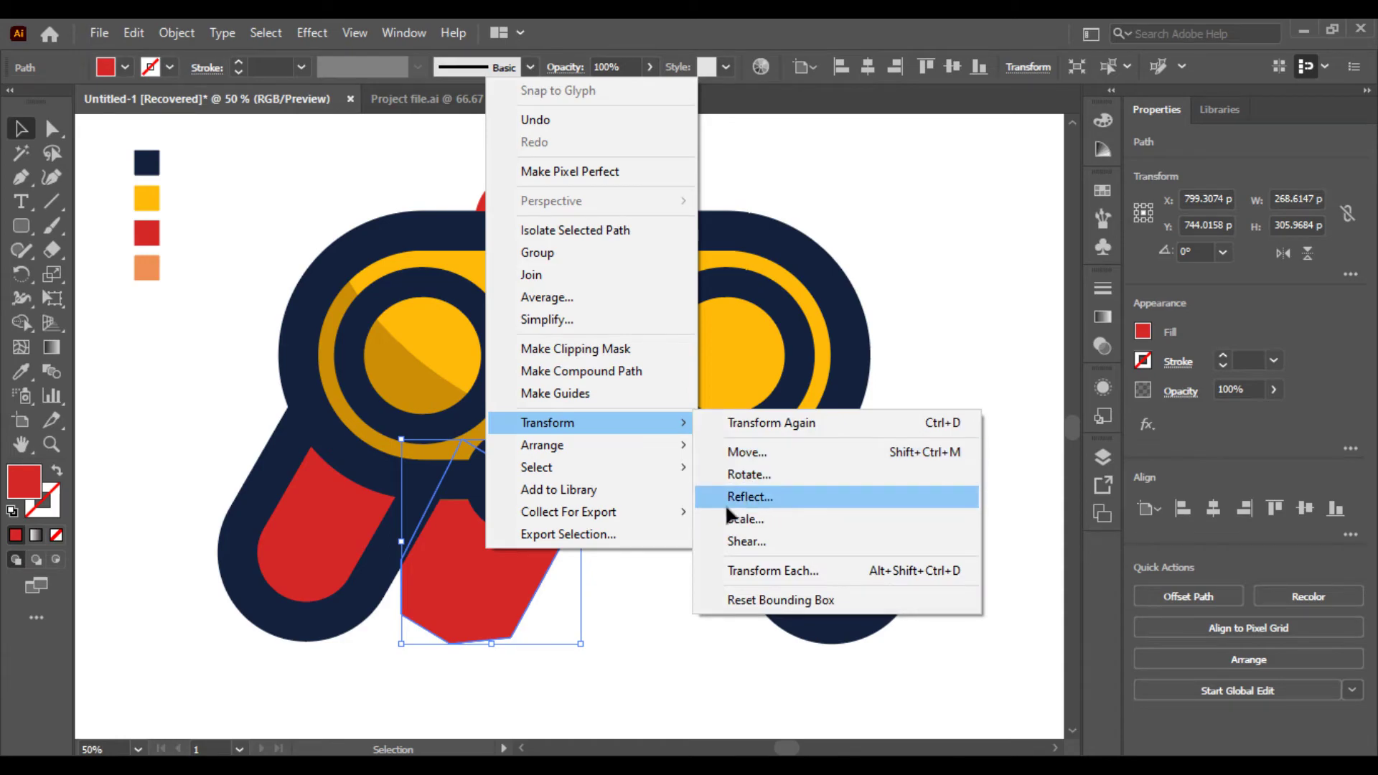
pyautogui.click(747, 496)
pyautogui.click(692, 526)
pyautogui.moveTo(532, 576)
pyautogui.mouseDown()
pyautogui.moveTo(822, 550)
pyautogui.moveTo(813, 558)
pyautogui.mouseUp()
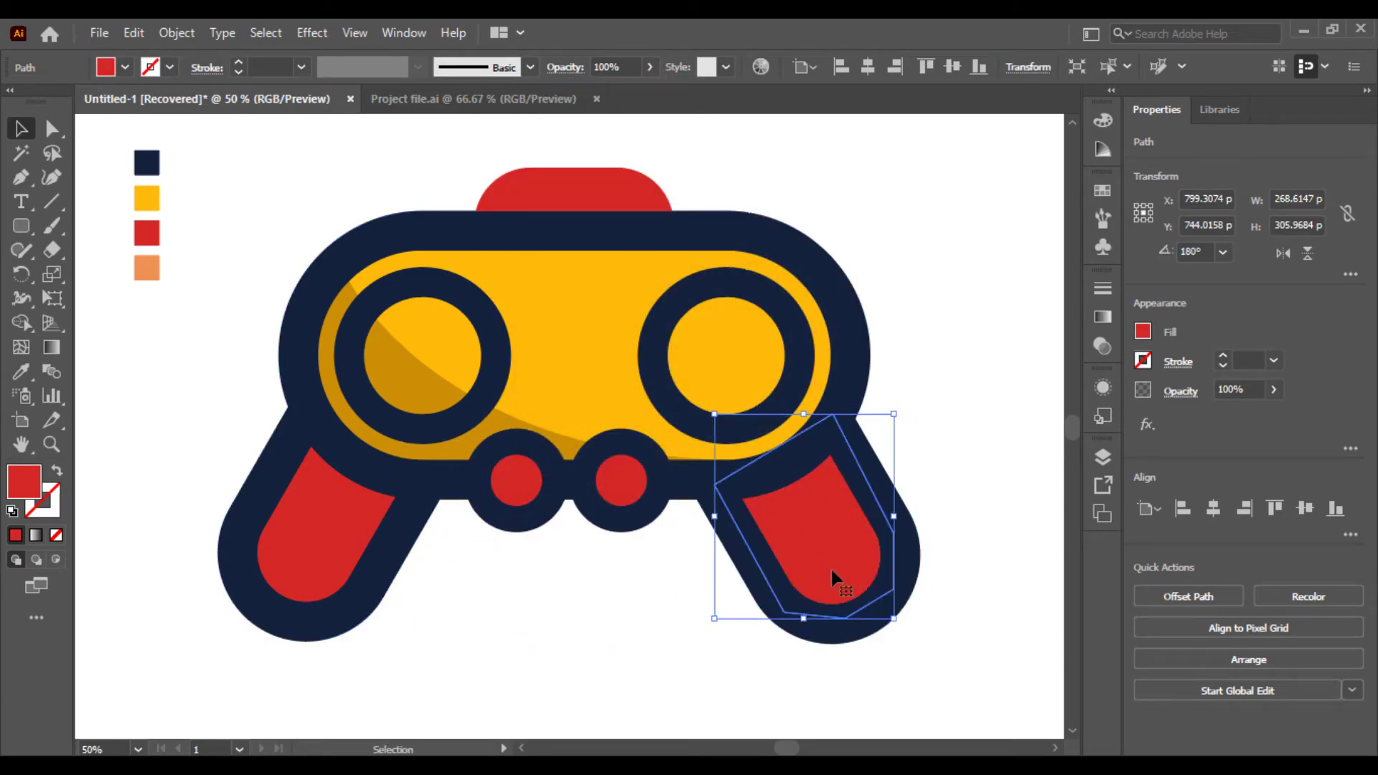
pyautogui.click(960, 585)
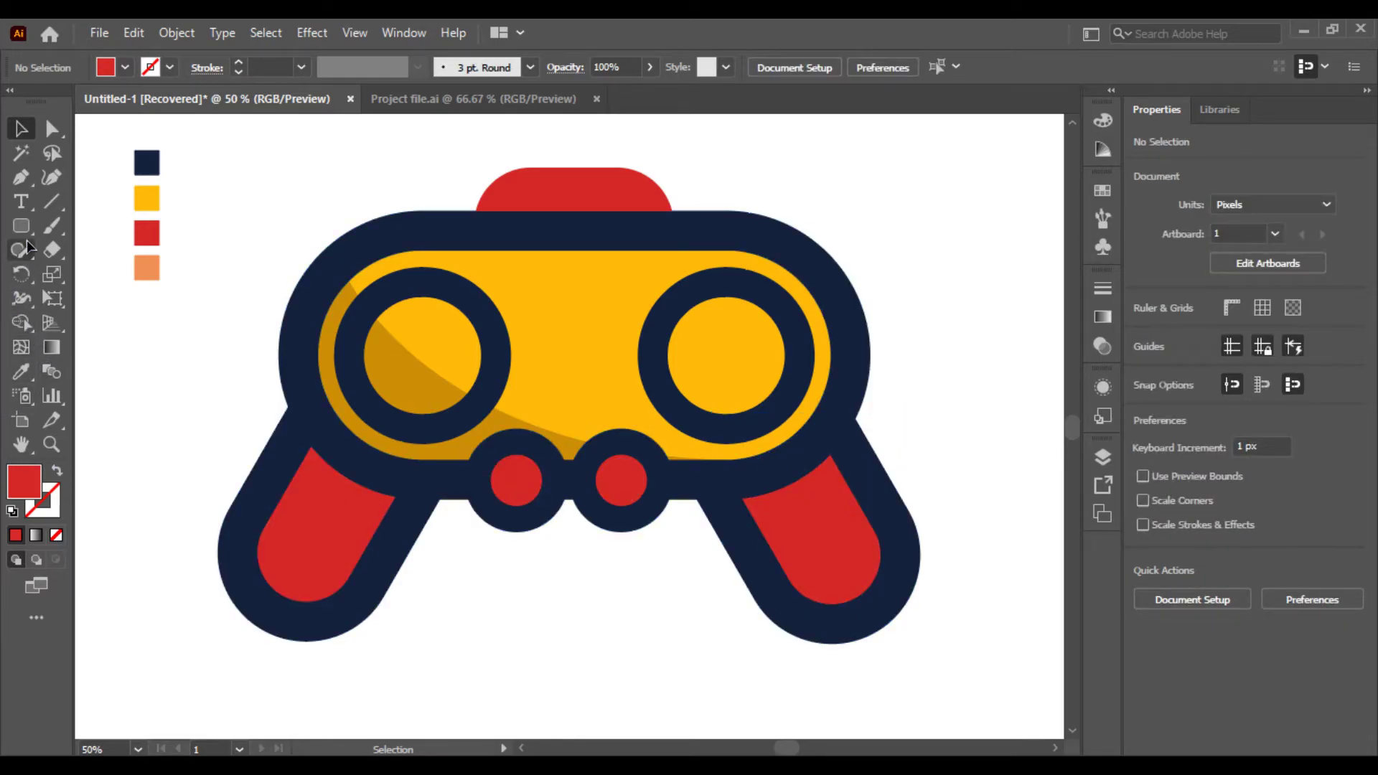
# - Draw a closed shading shape along the left grip's lower and right edges with the Pen tool
pyautogui.click(20, 180)
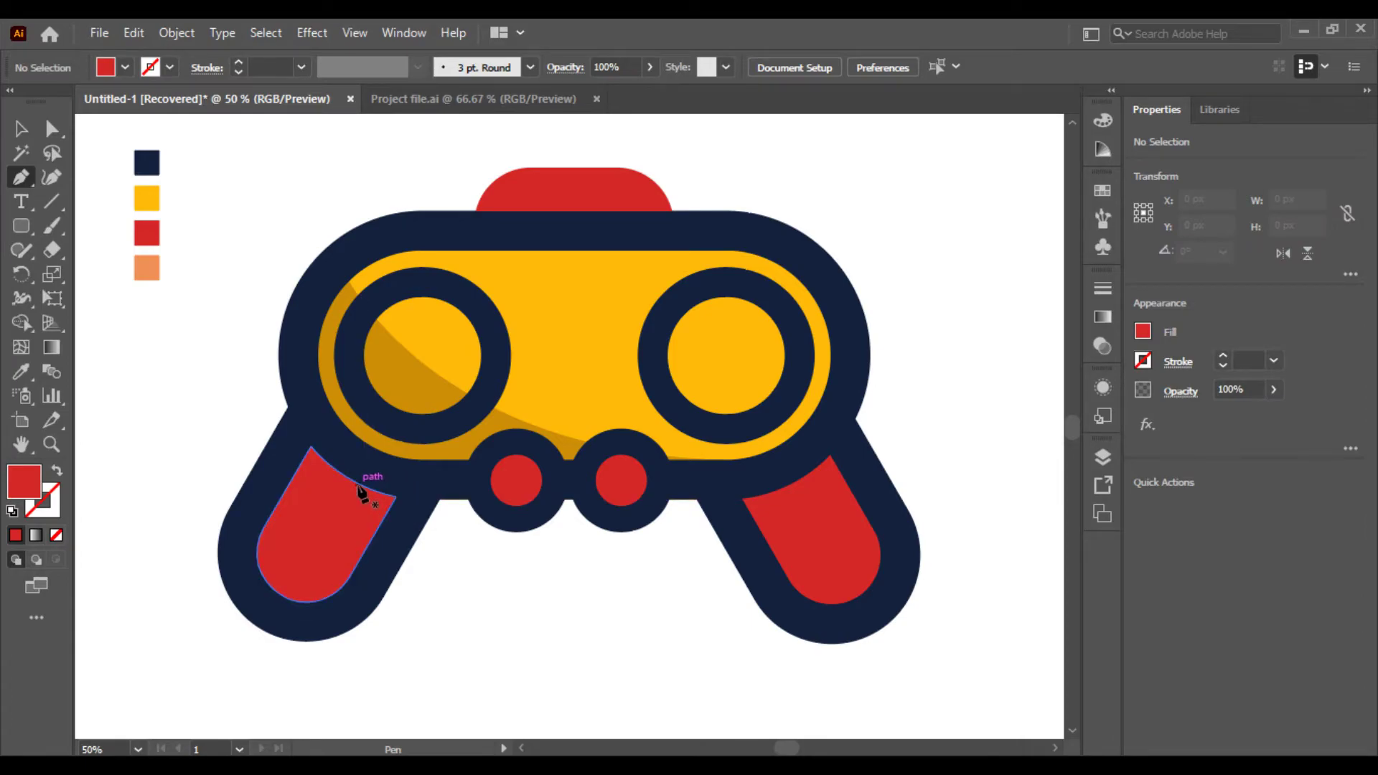
pyautogui.click(359, 480)
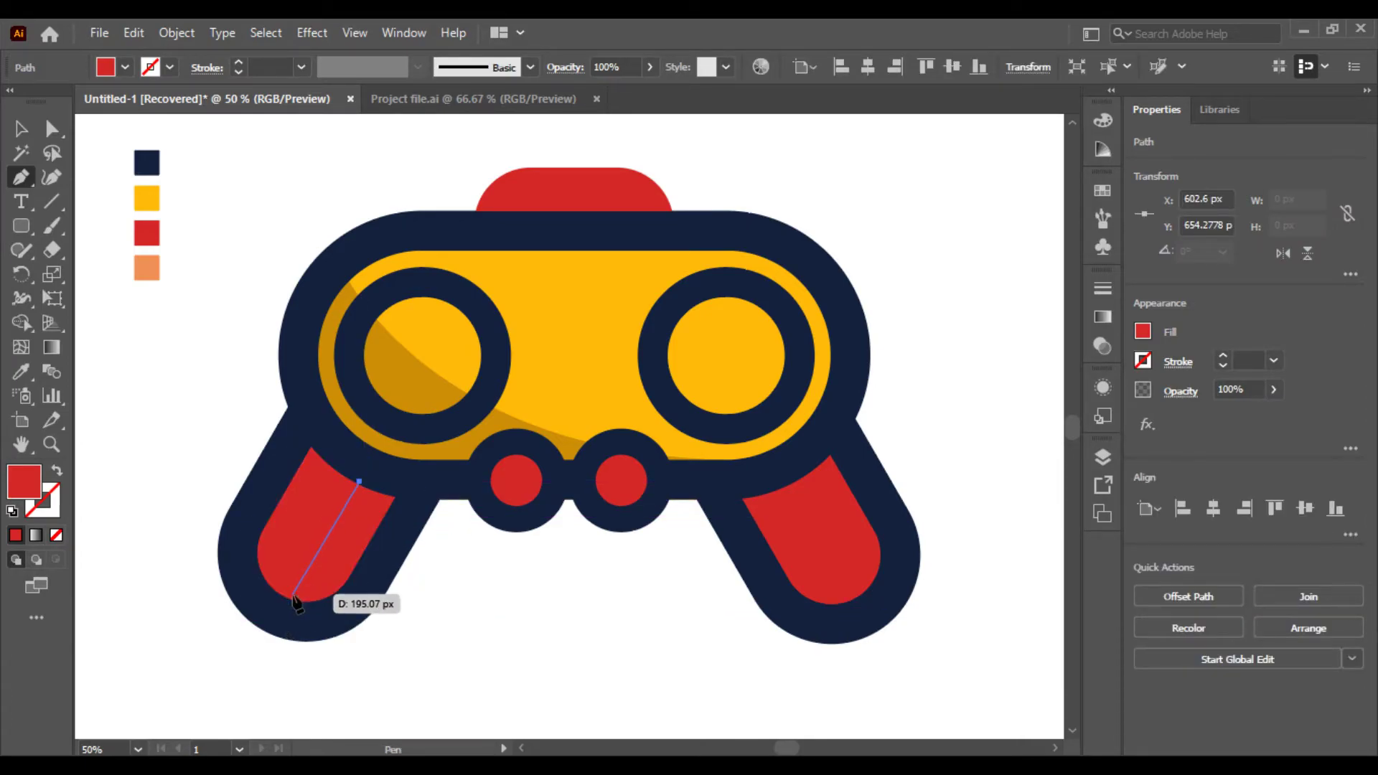
pyautogui.moveTo(282, 595)
pyautogui.mouseDown()
pyautogui.moveTo(217, 596)
pyautogui.moveTo(203, 625)
pyautogui.mouseUp()
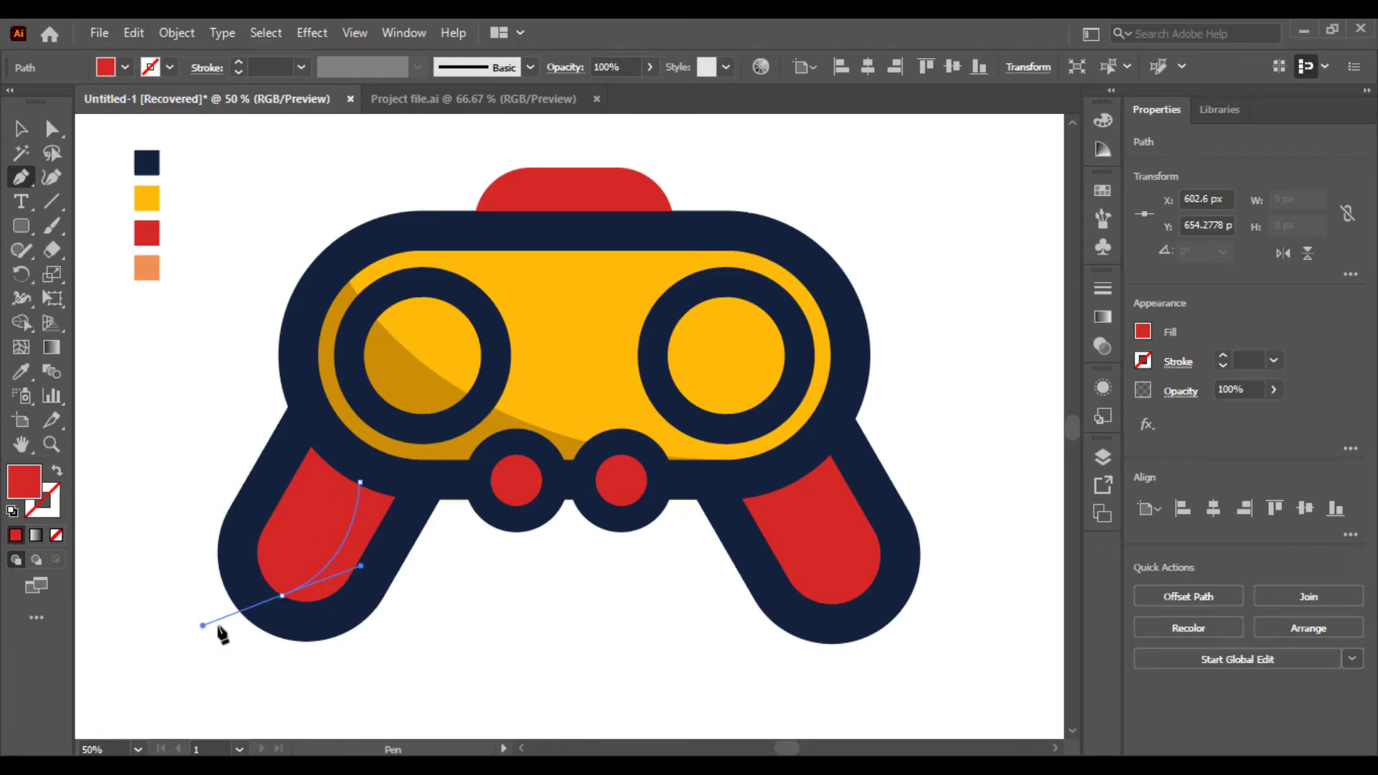
pyautogui.click(281, 596)
pyautogui.click(300, 619)
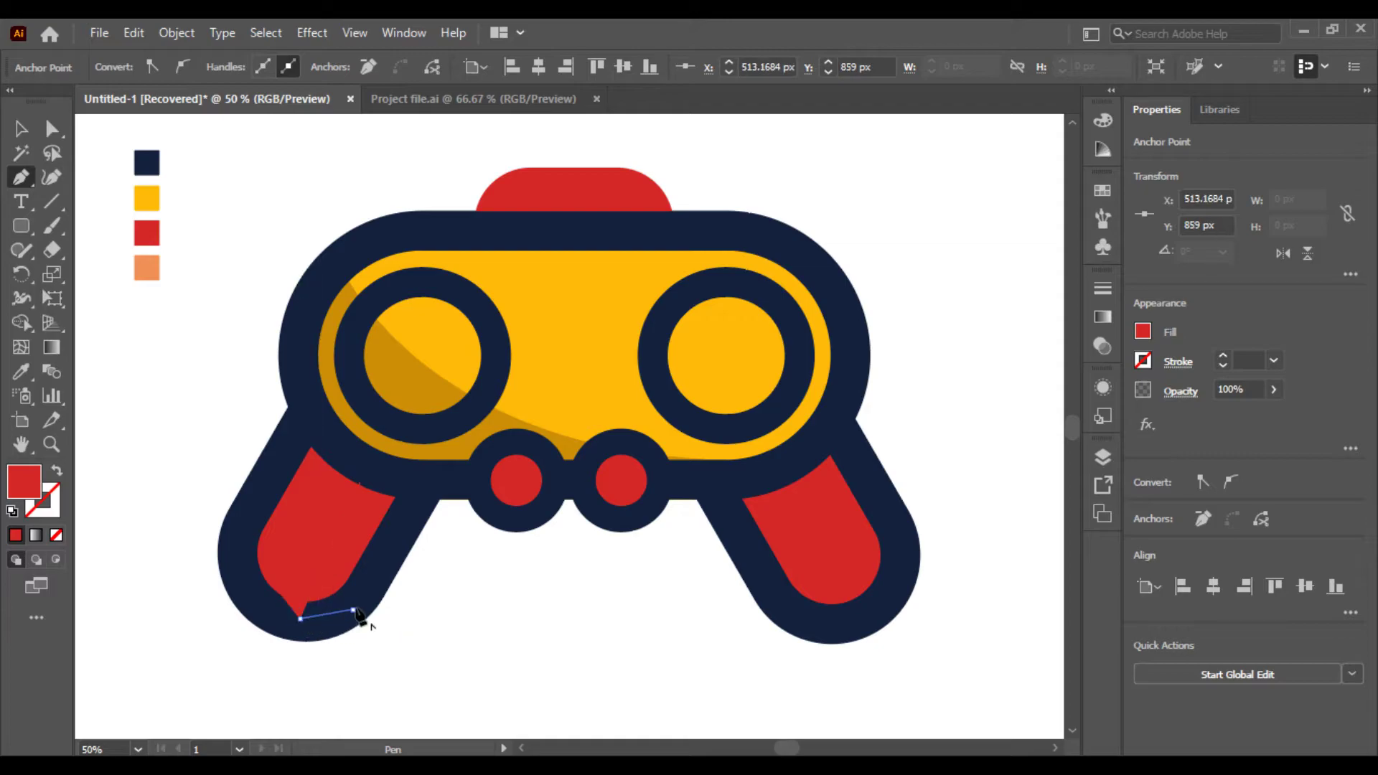
pyautogui.click(353, 610)
pyautogui.click(395, 538)
pyautogui.click(416, 491)
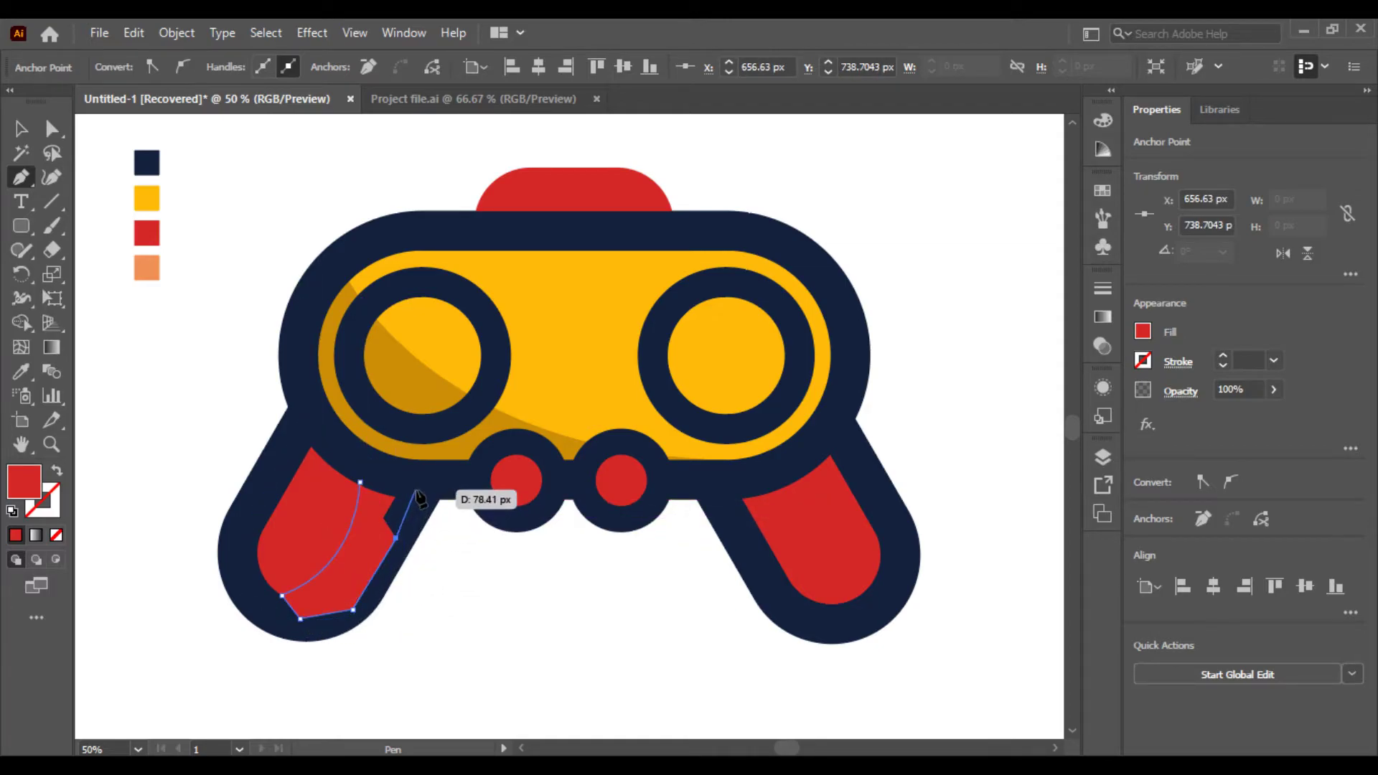
pyautogui.click(359, 483)
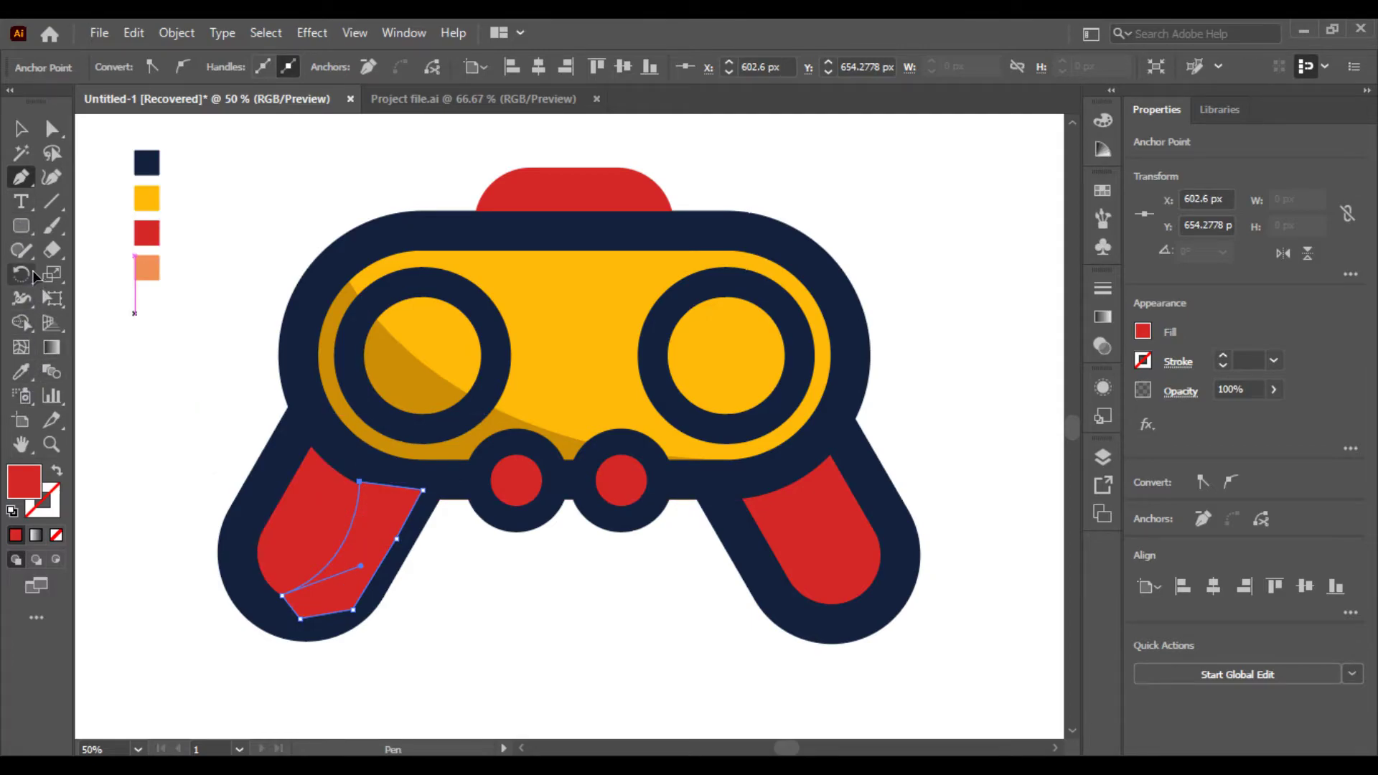
# - Fill the new shading shape with dark red #a51c21
pyautogui.doubleClick(29, 486)
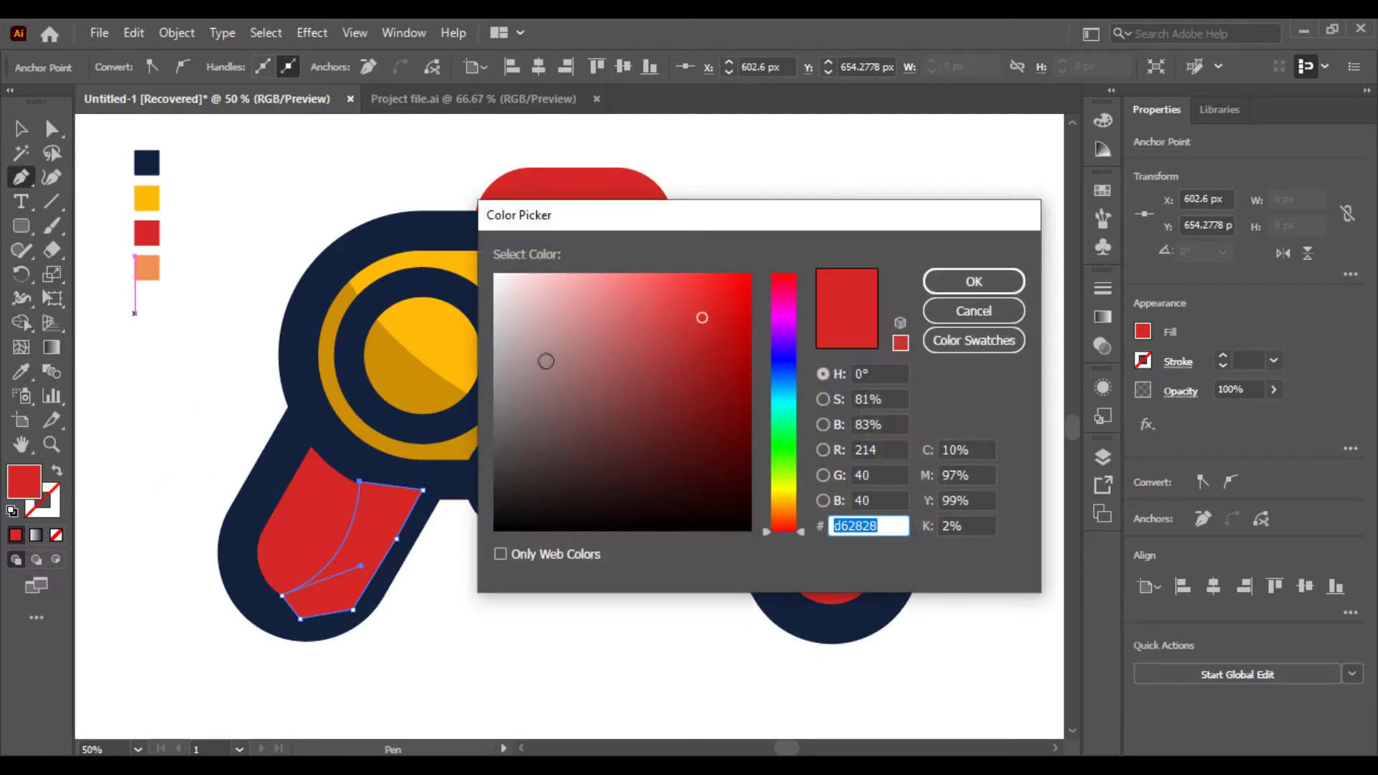
pyautogui.write('a51c21')
pyautogui.click(974, 281)
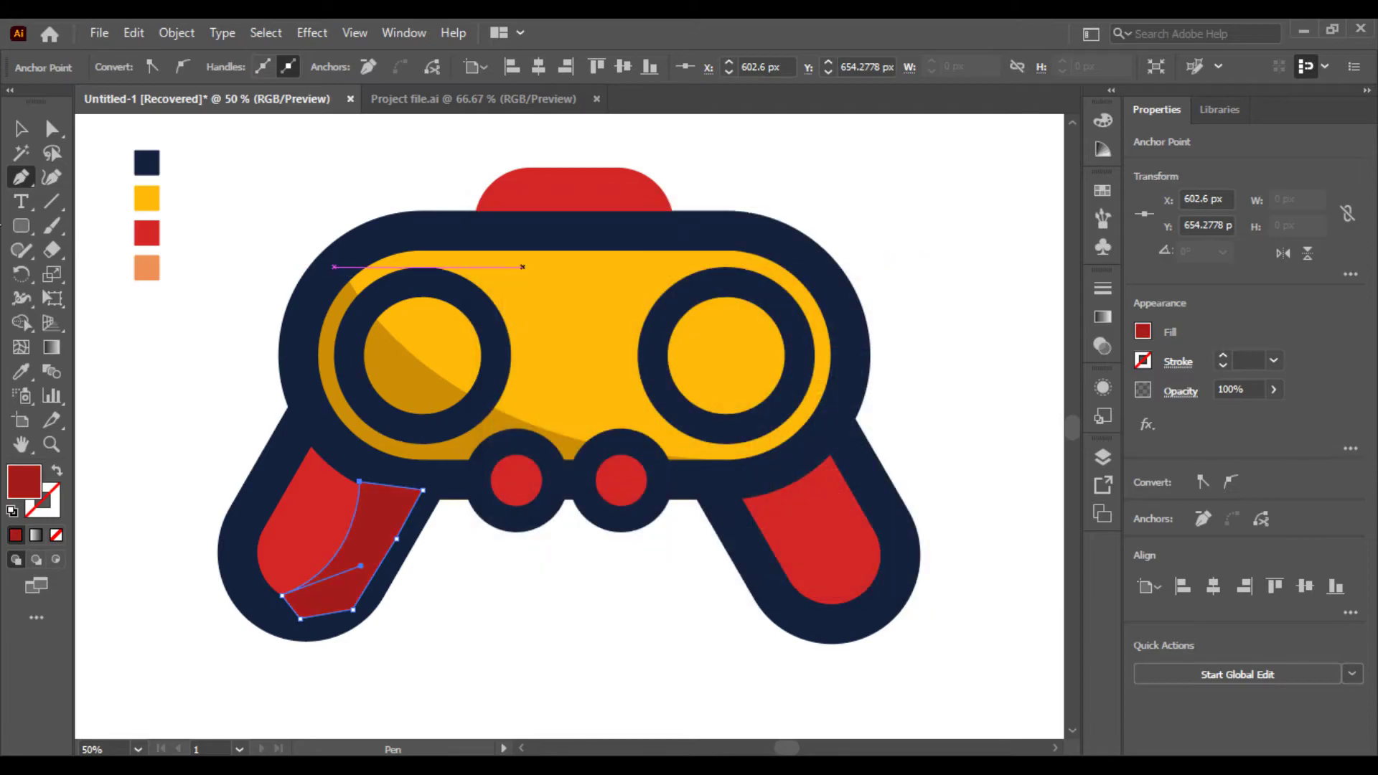
pyautogui.click(30, 131)
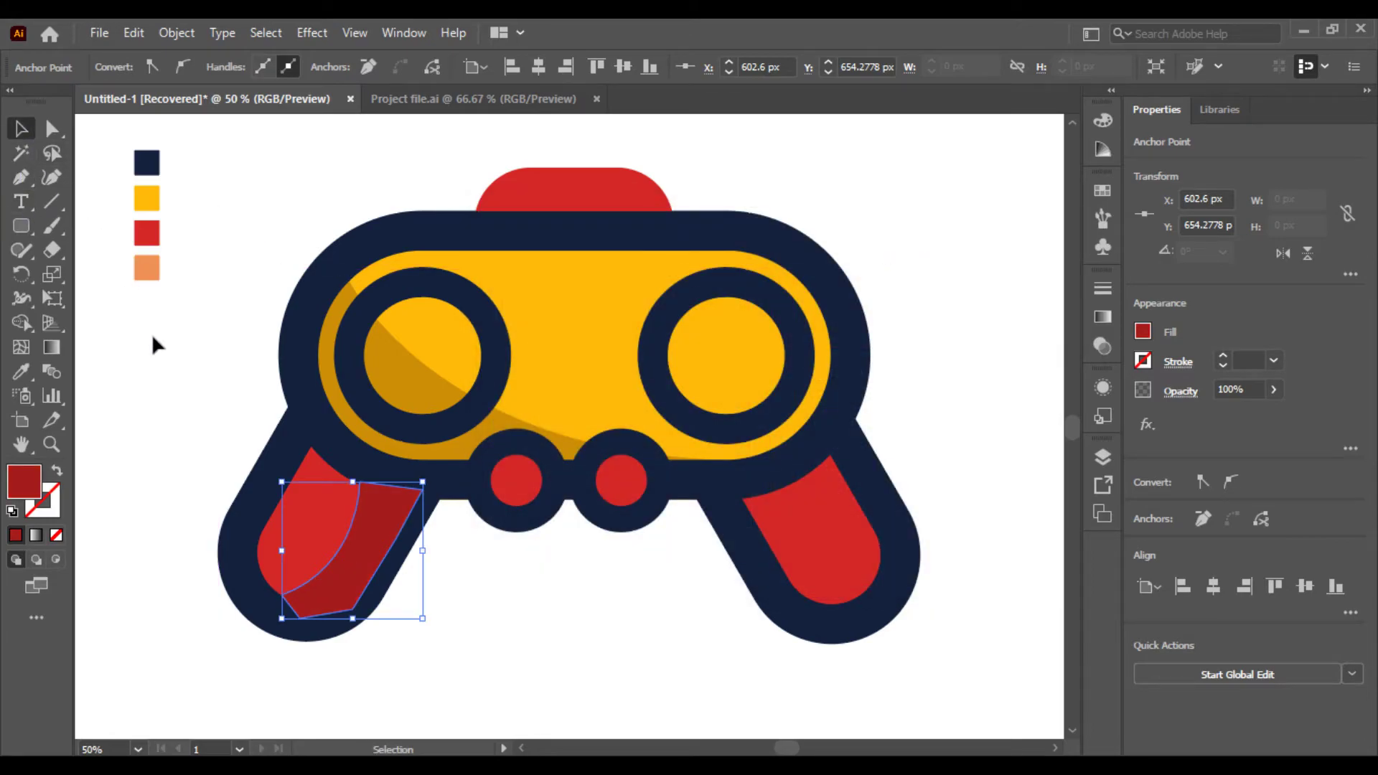
# - Reorder the grip and shading so the dark red shading shows, then copy the shading below the controller
pyautogui.click(280, 545)
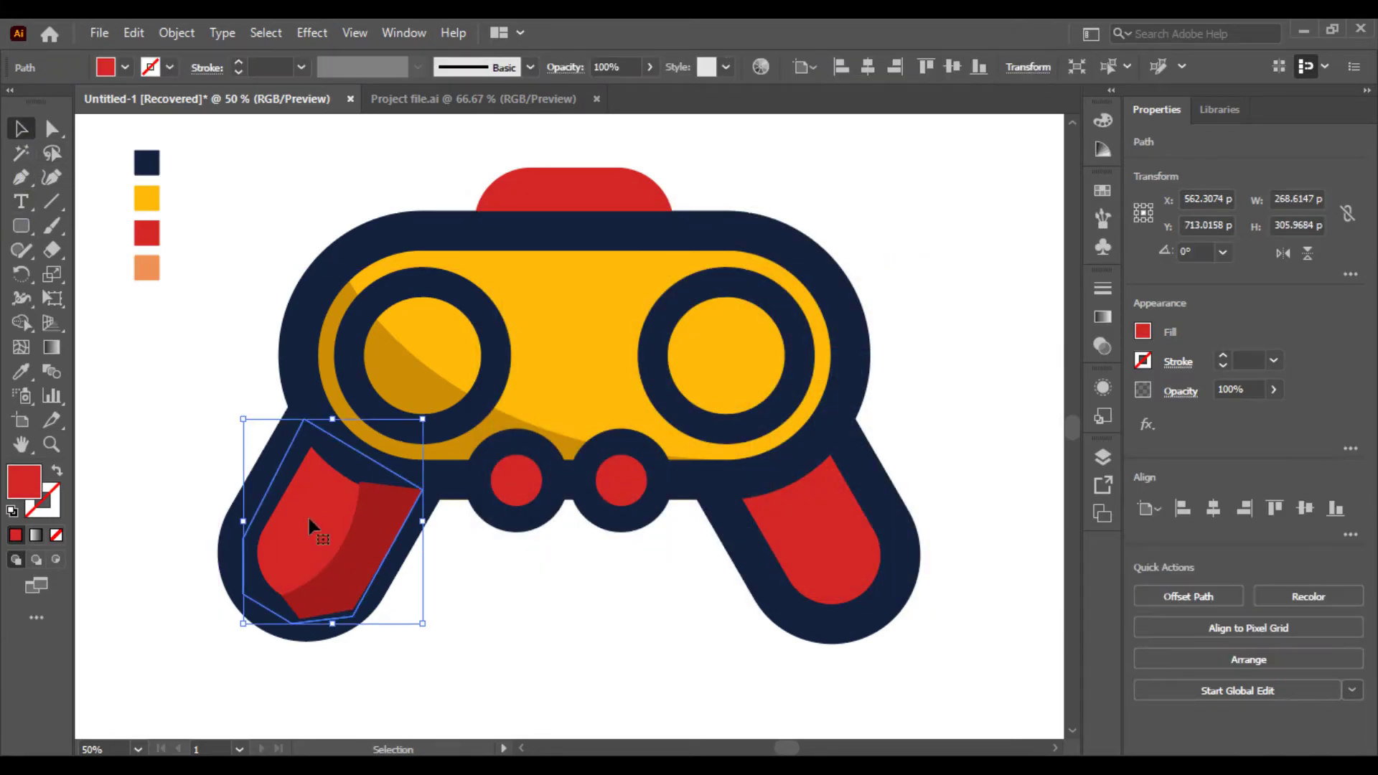
pyautogui.rightClick(307, 515)
pyautogui.click(342, 564)
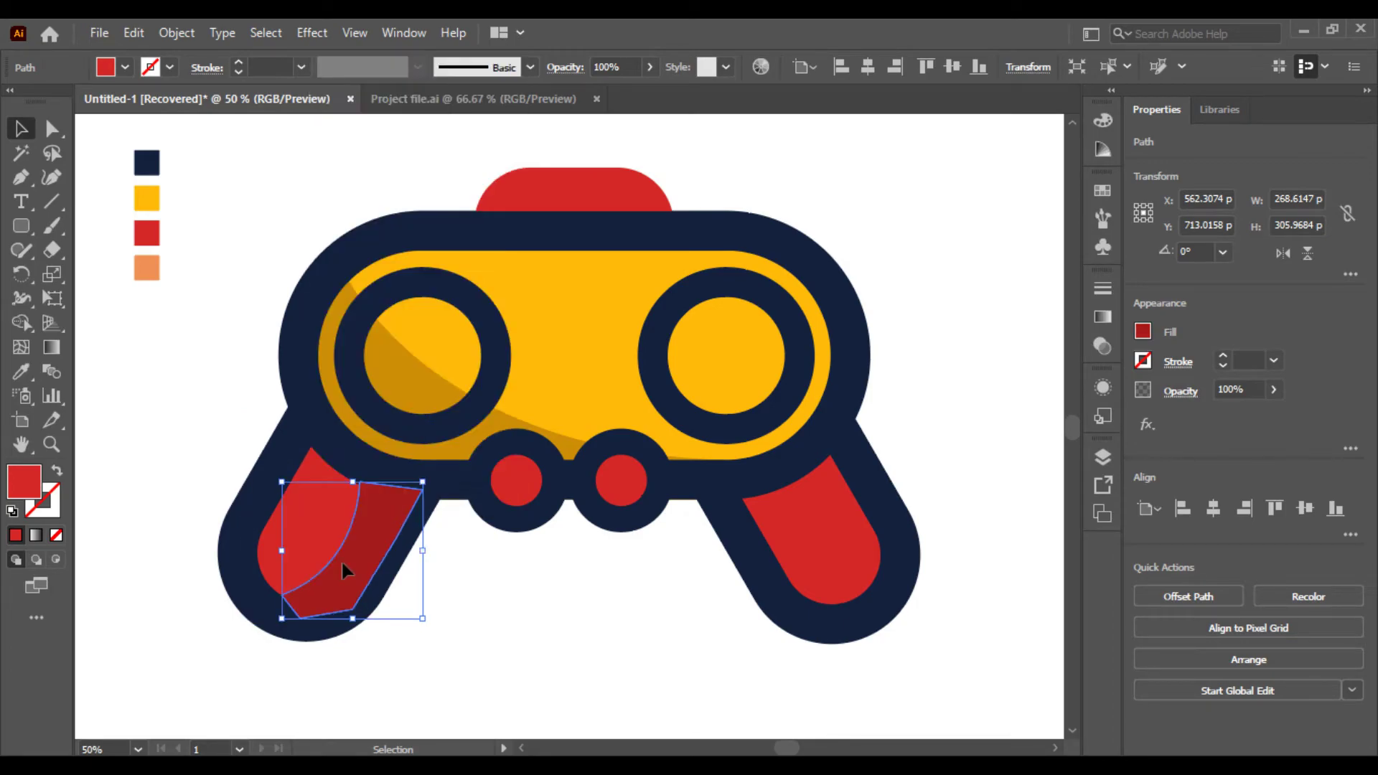
pyautogui.rightClick(341, 563)
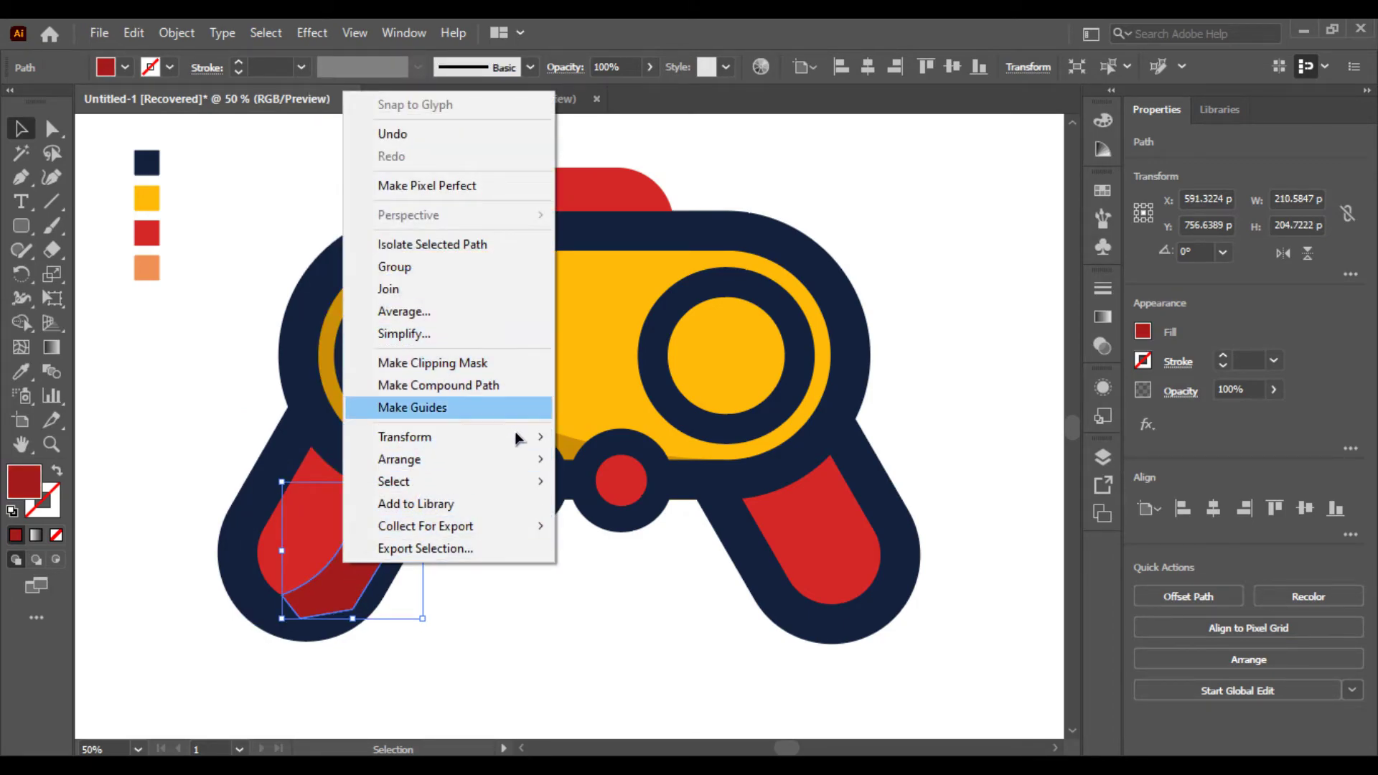
pyautogui.moveTo(399, 458)
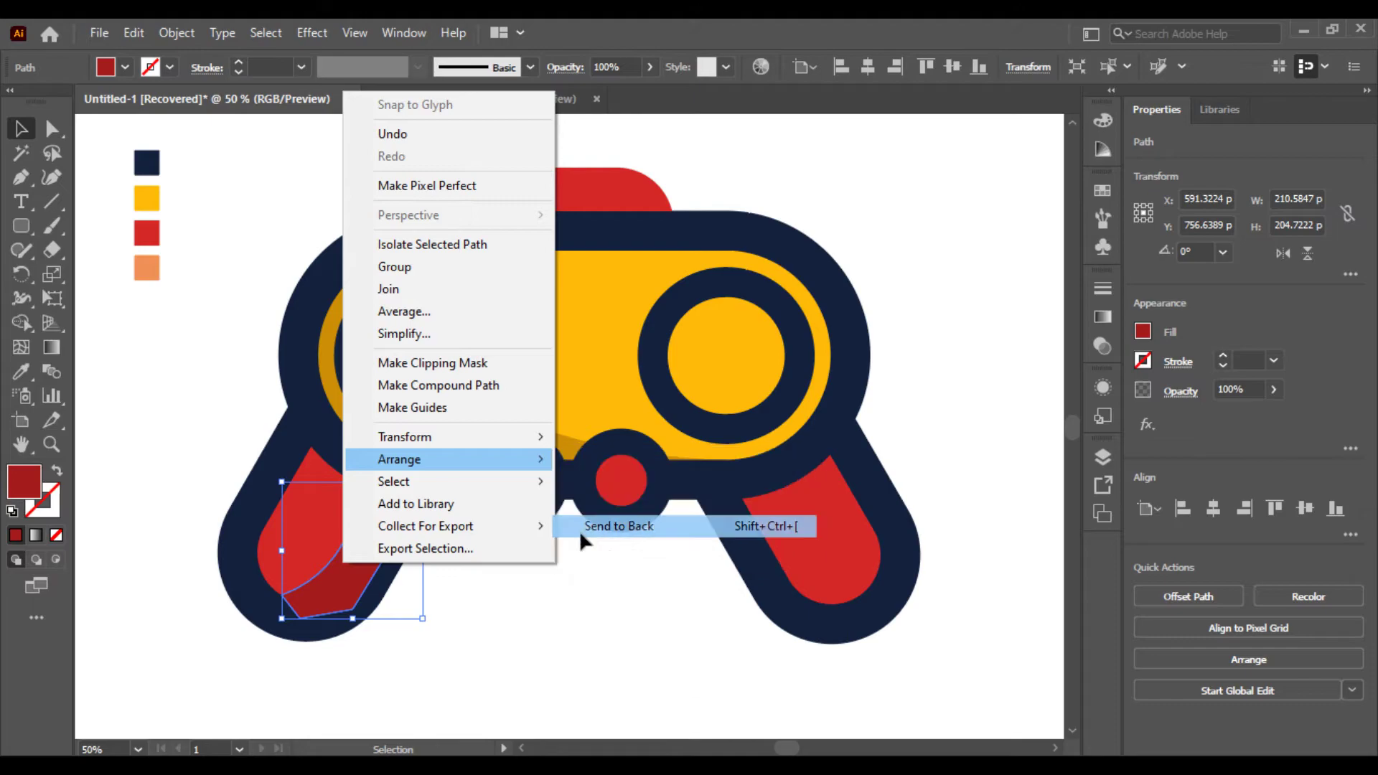
pyautogui.click(619, 526)
pyautogui.click(280, 541)
pyautogui.rightClick(303, 513)
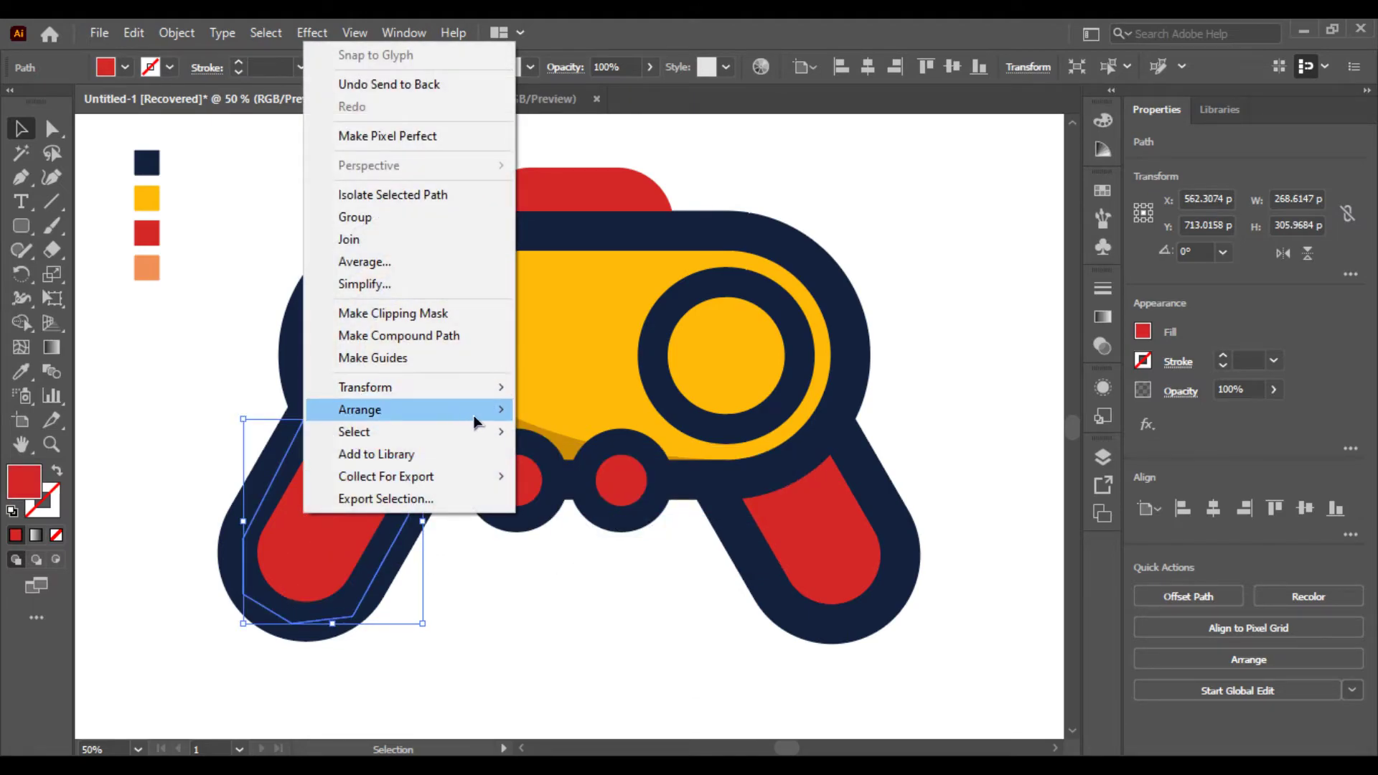
pyautogui.click(581, 476)
pyautogui.click(560, 635)
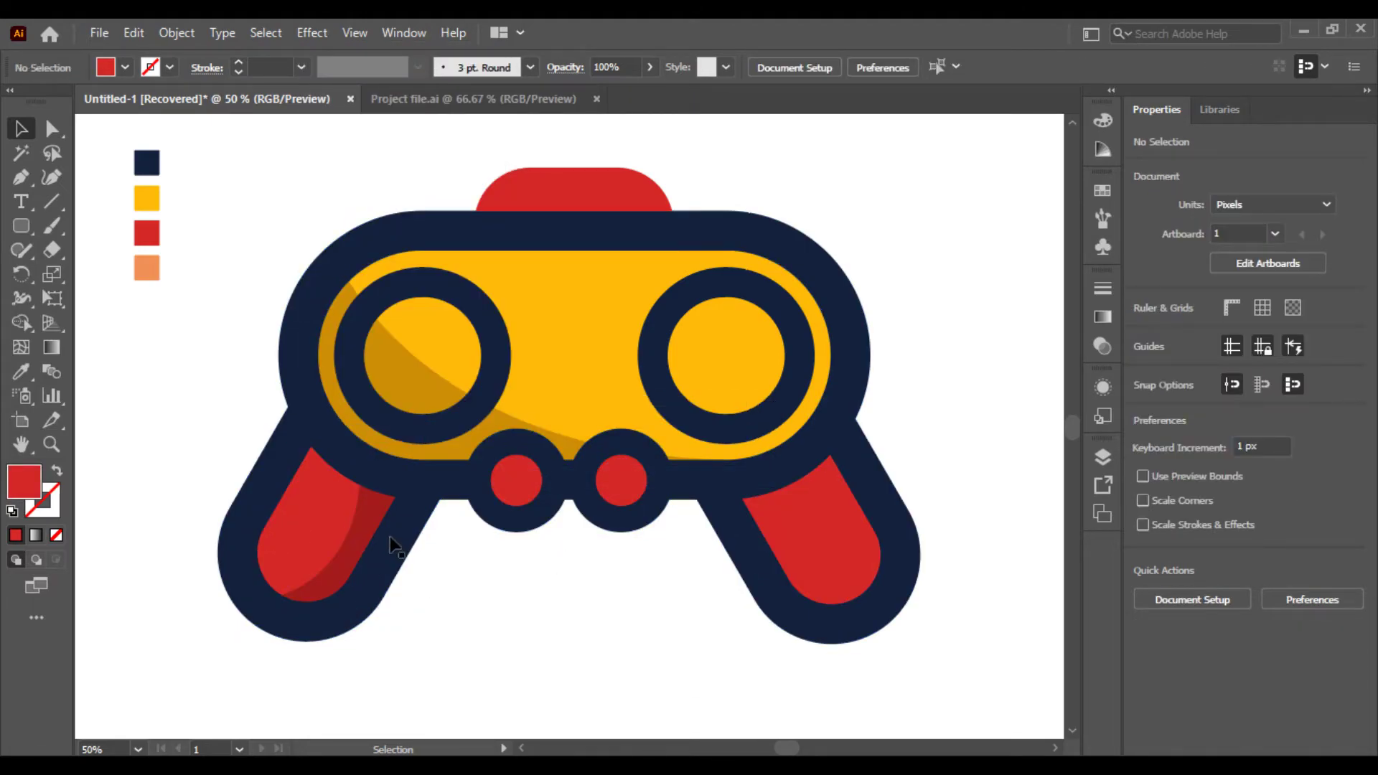
pyautogui.moveTo(366, 529); pyautogui.dragTo(628, 563)
# - Reflect the shading copy vertically and move it onto the right grip
pyautogui.rightClick(629, 562)
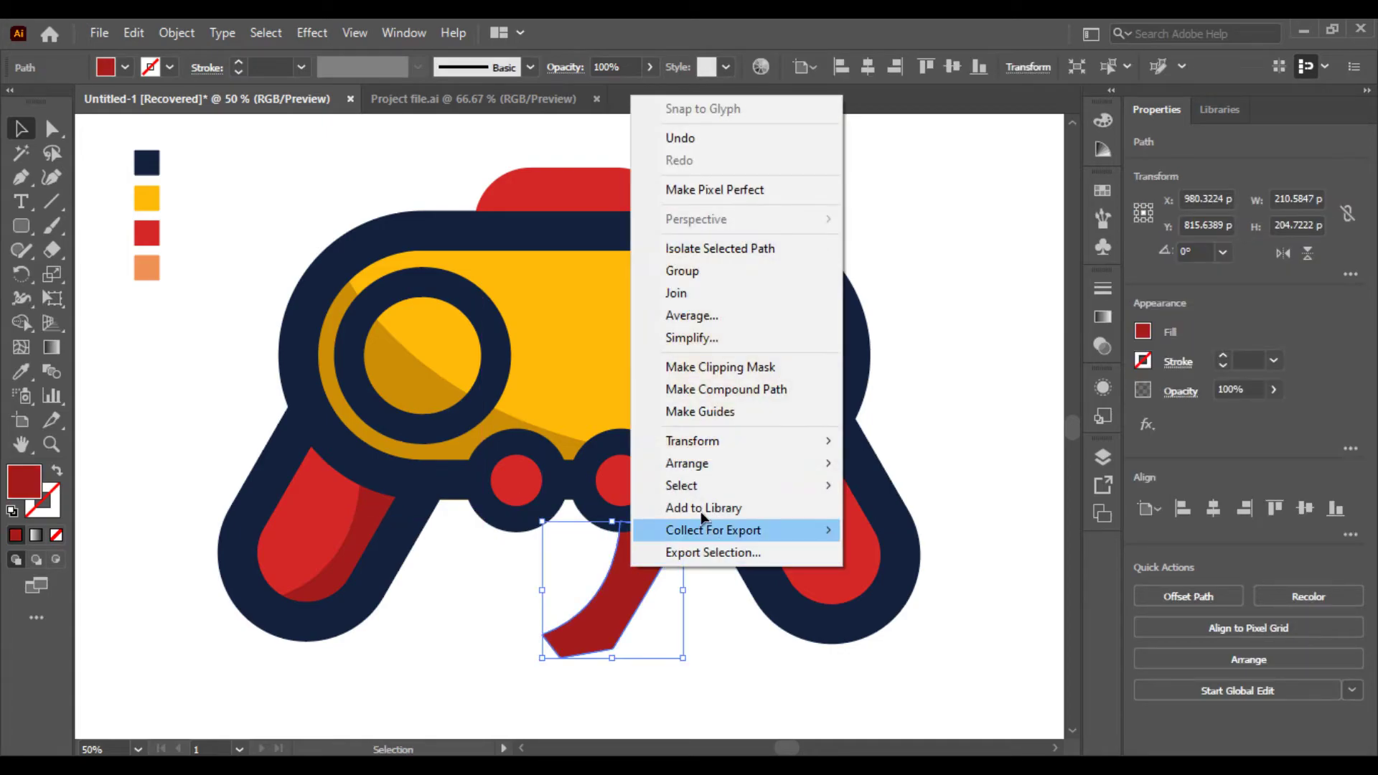
pyautogui.moveTo(711, 440)
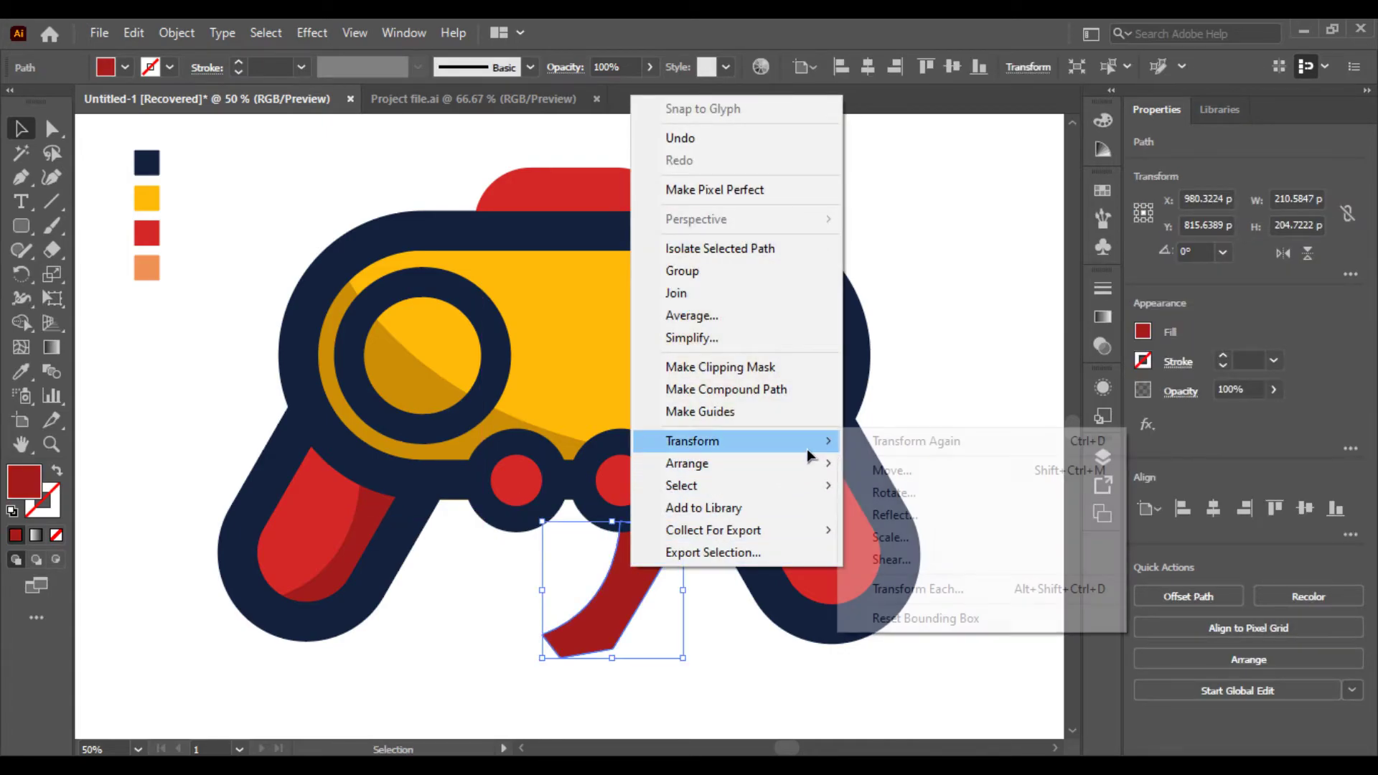
pyautogui.click(896, 514)
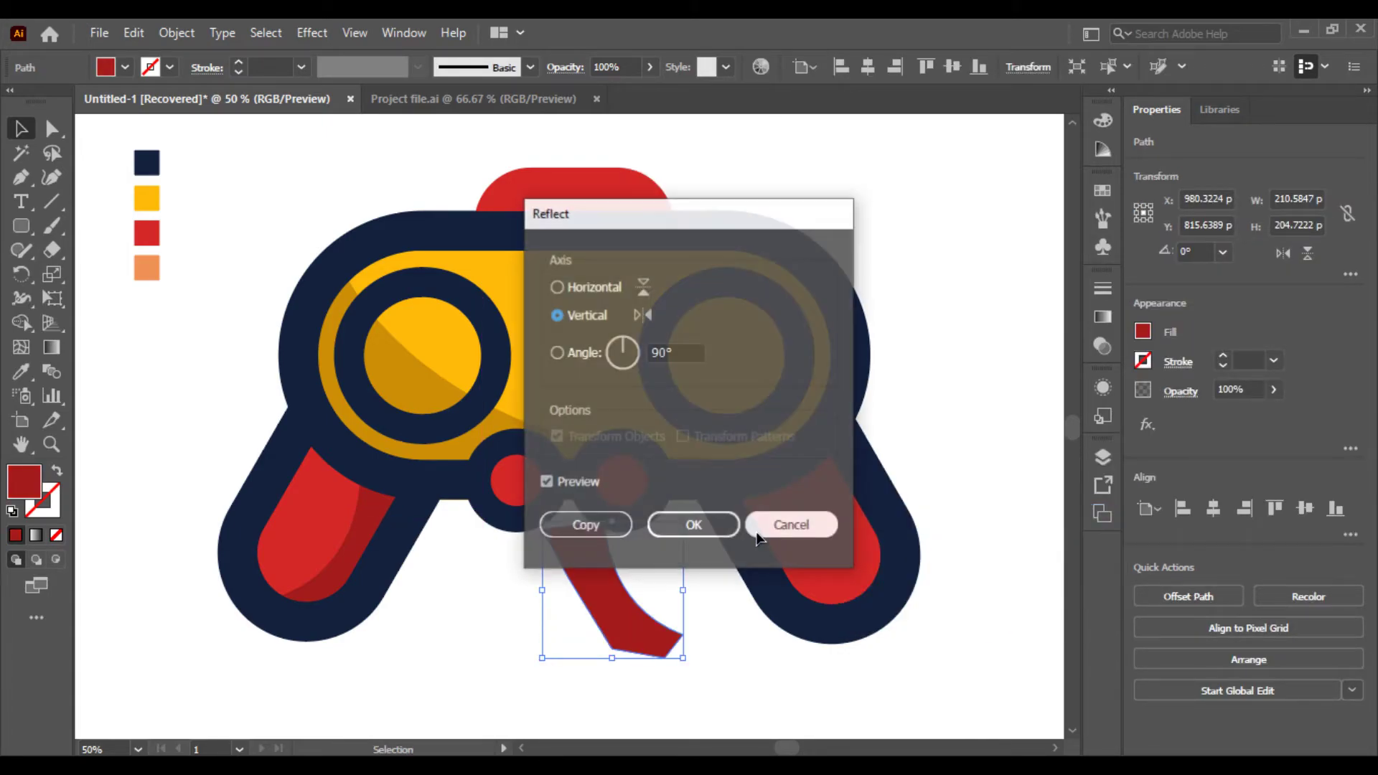
pyautogui.click(688, 523)
pyautogui.moveTo(631, 638); pyautogui.dragTo(833, 593)
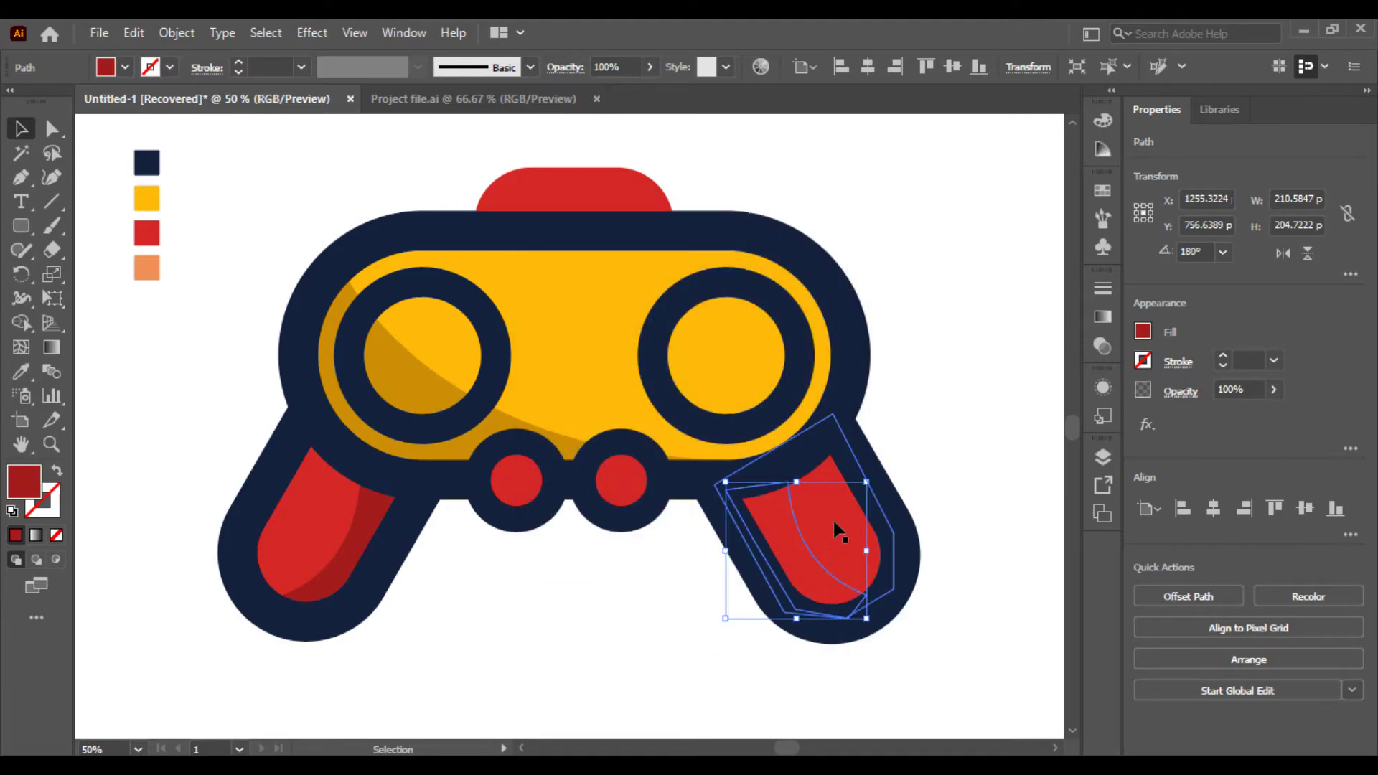
# - Send the right grip to the back and nudge the shading into place
pyautogui.click(966, 605)
pyautogui.rightClick(863, 544)
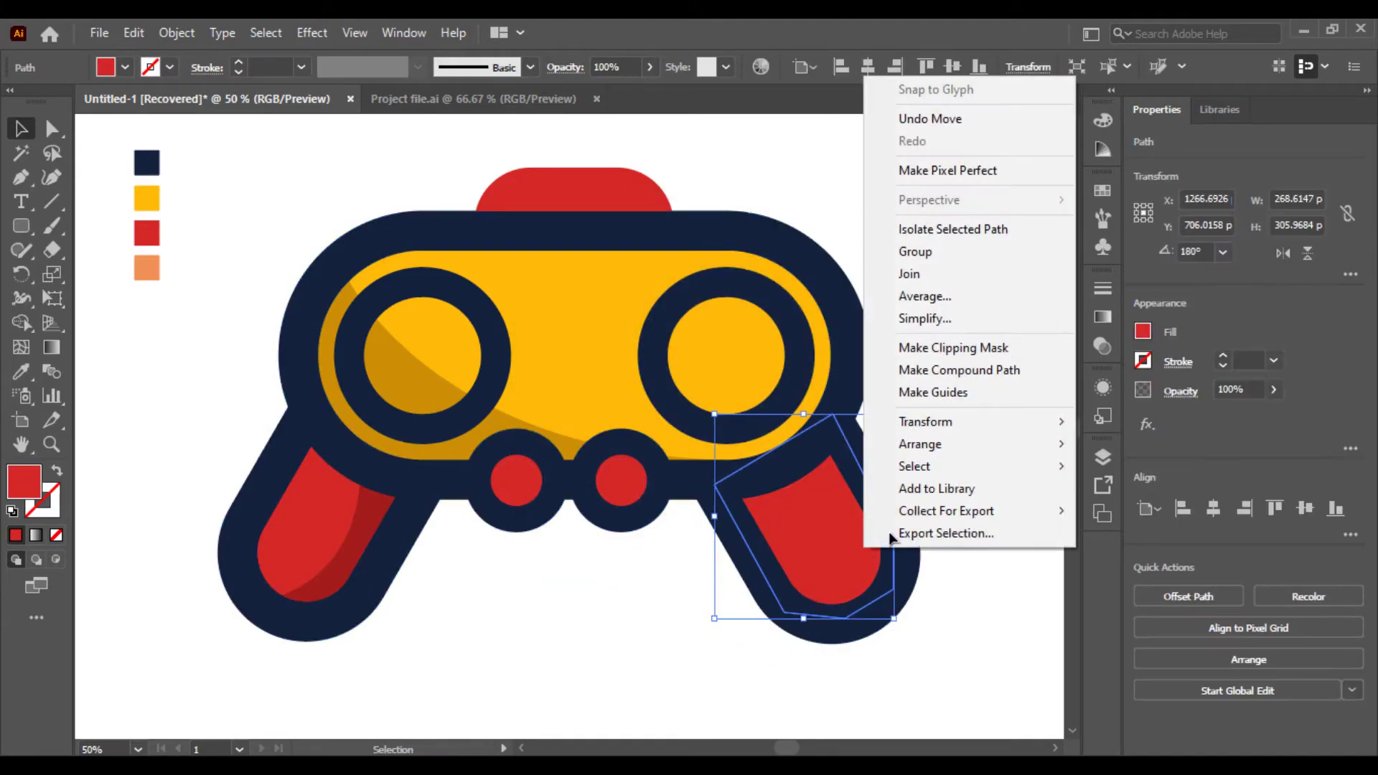
pyautogui.moveTo(920, 444)
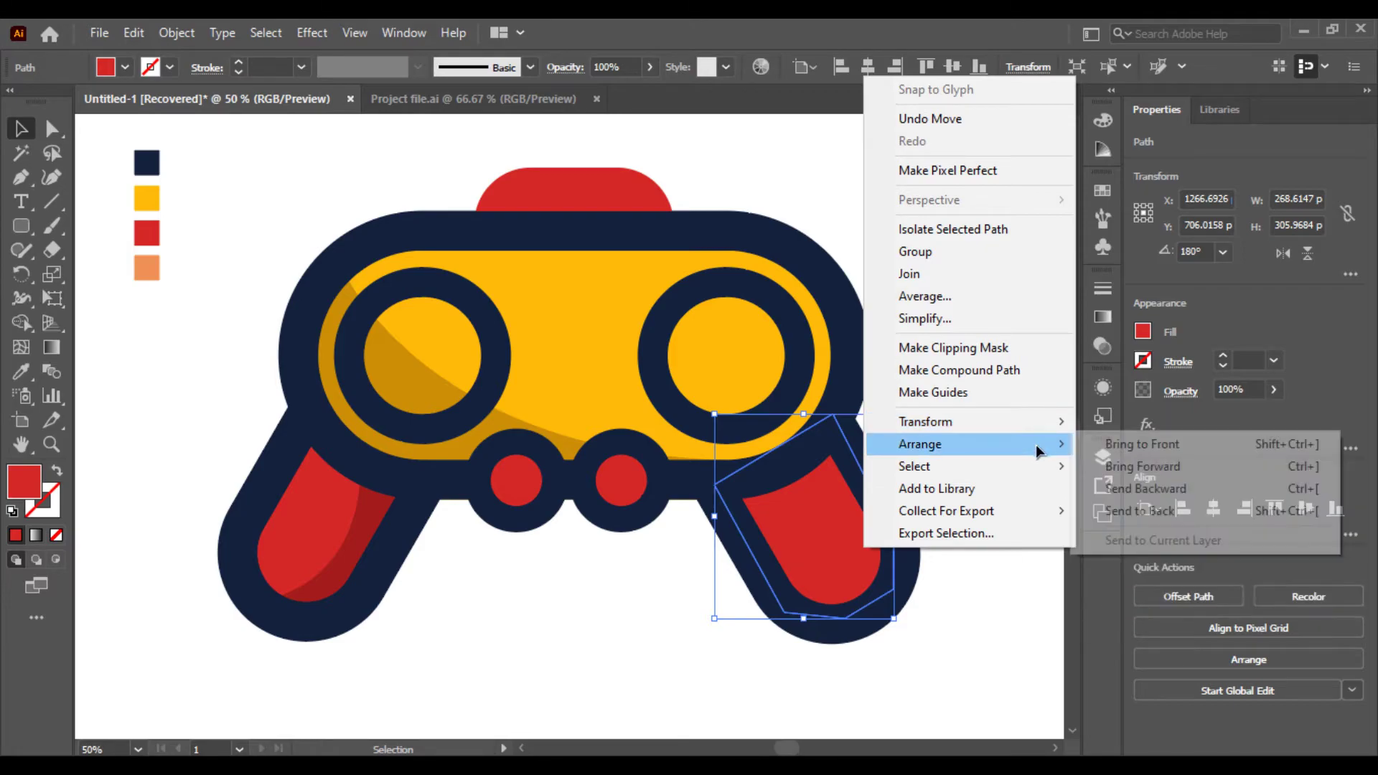
pyautogui.click(1139, 511)
pyautogui.click(905, 652)
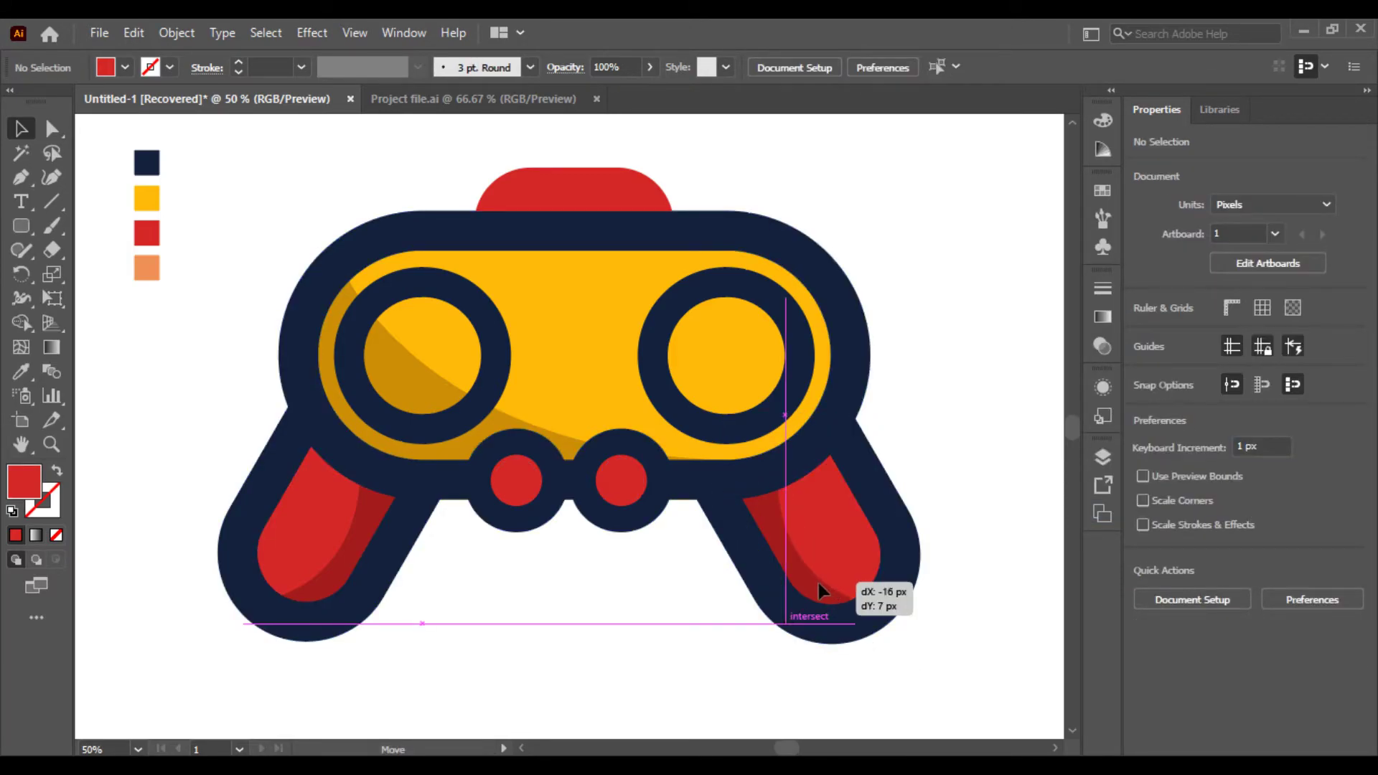
pyautogui.moveTo(821, 583); pyautogui.dragTo(813, 596)
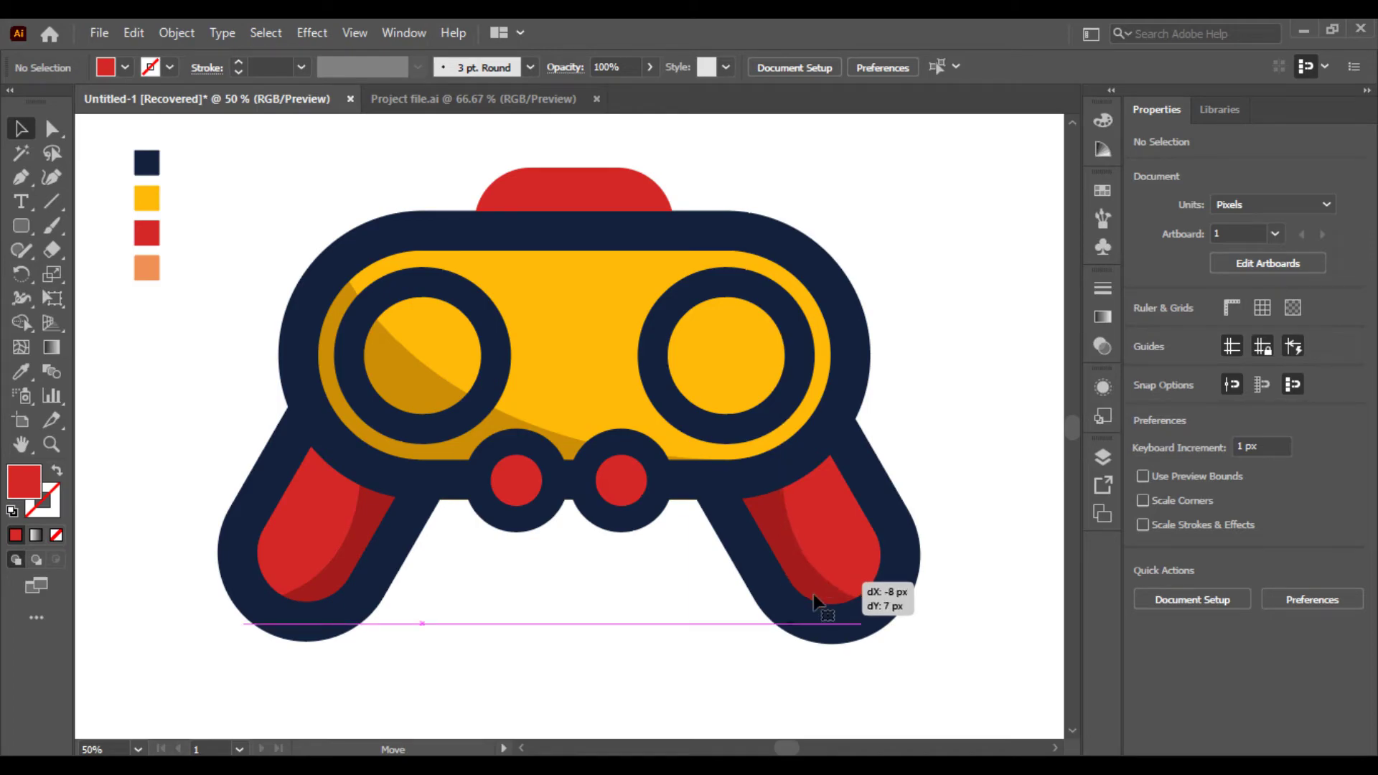
pyautogui.click(675, 630)
# - Draw a closed curved shadow shape over the lower part of the left button
pyautogui.hotkey('ctrl', '-')
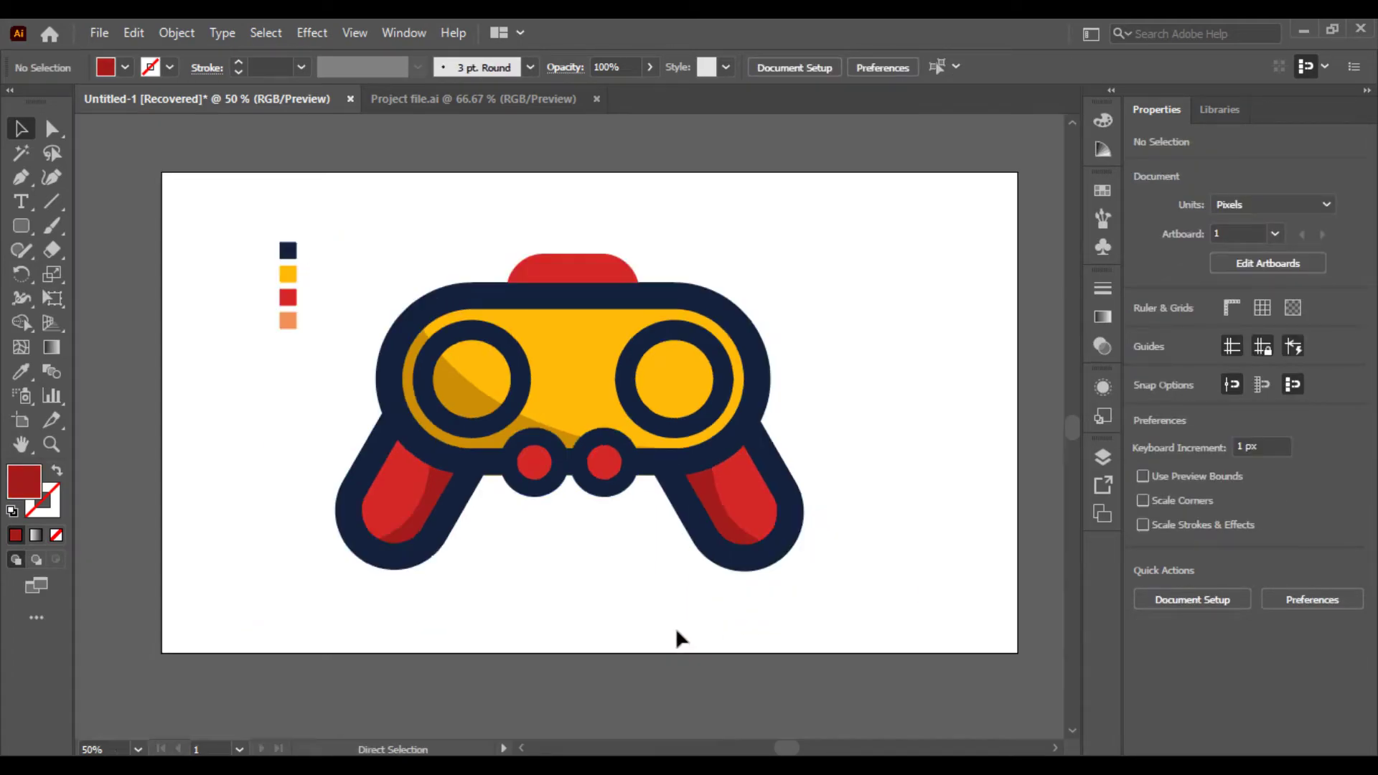
pyautogui.hotkey('ctrl', '+')
pyautogui.hotkey('ctrl', '+')
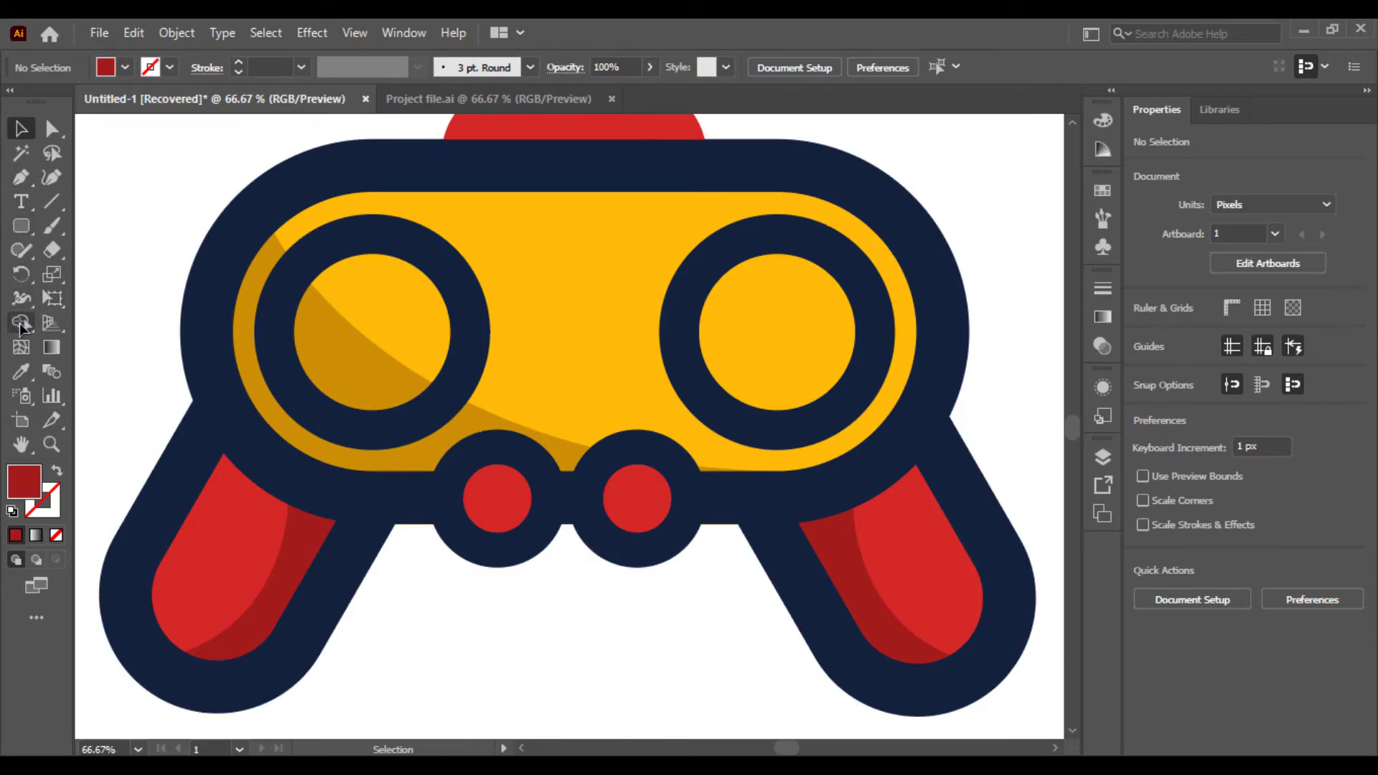
pyautogui.click(26, 186)
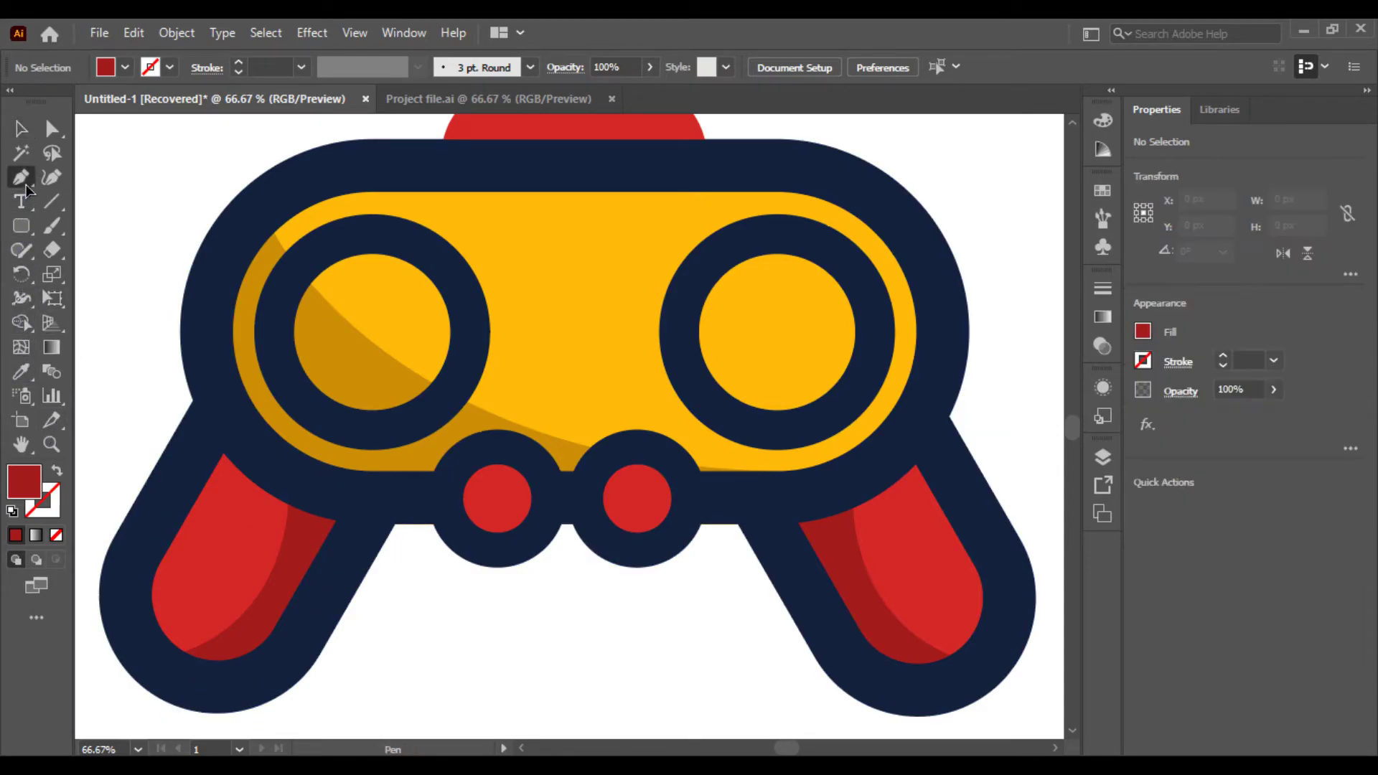
pyautogui.click(463, 499)
pyautogui.moveTo(531, 498)
pyautogui.mouseDown()
pyautogui.moveTo(579, 462)
pyautogui.moveTo(556, 468)
pyautogui.moveTo(547, 526)
pyautogui.moveTo(567, 553)
pyautogui.mouseUp()
pyautogui.click(504, 553)
pyautogui.moveTo(463, 532); pyautogui.dragTo(460, 508)
pyautogui.click(463, 498)
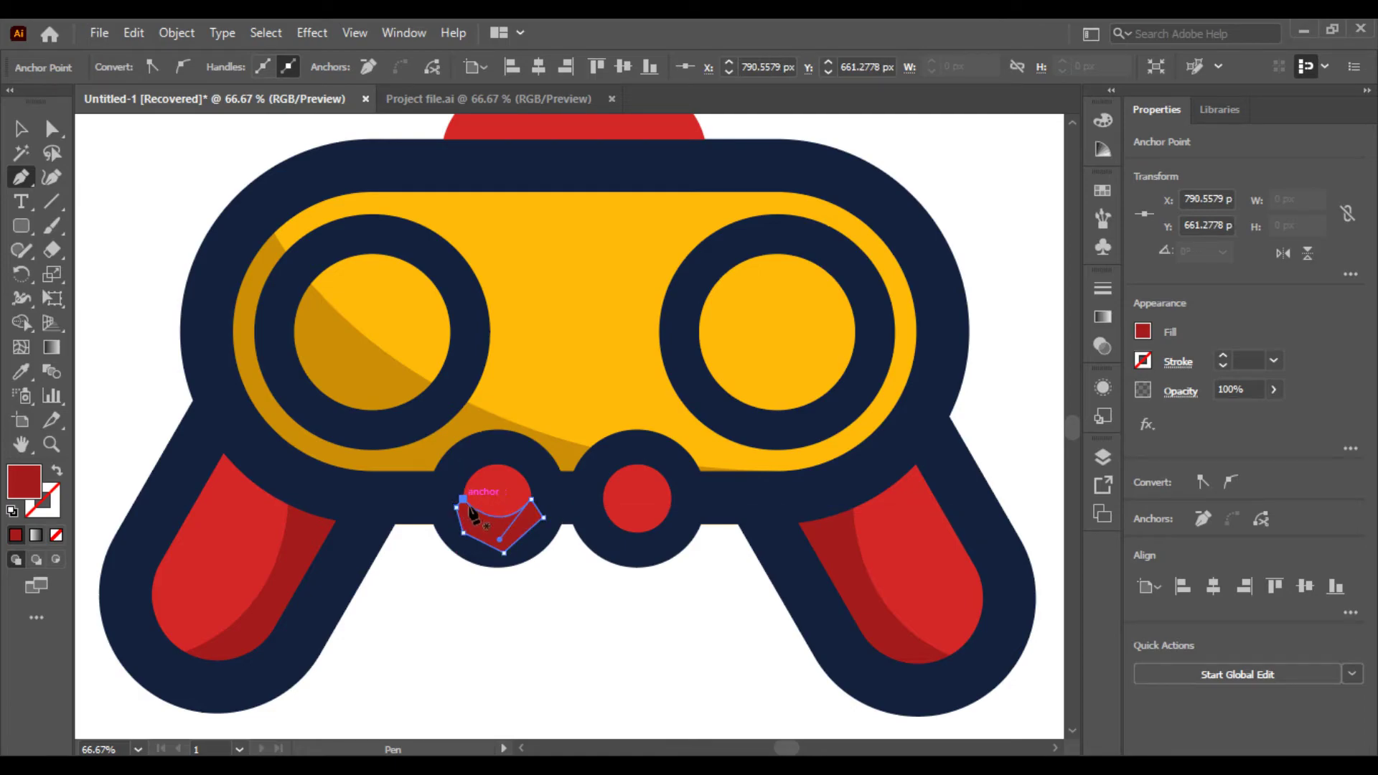
# - Zoom in on the left button and select all the artwork
pyautogui.press('v')
pyautogui.hotkey('ctrl', '=')
pyautogui.hotkey('ctrl', '=')
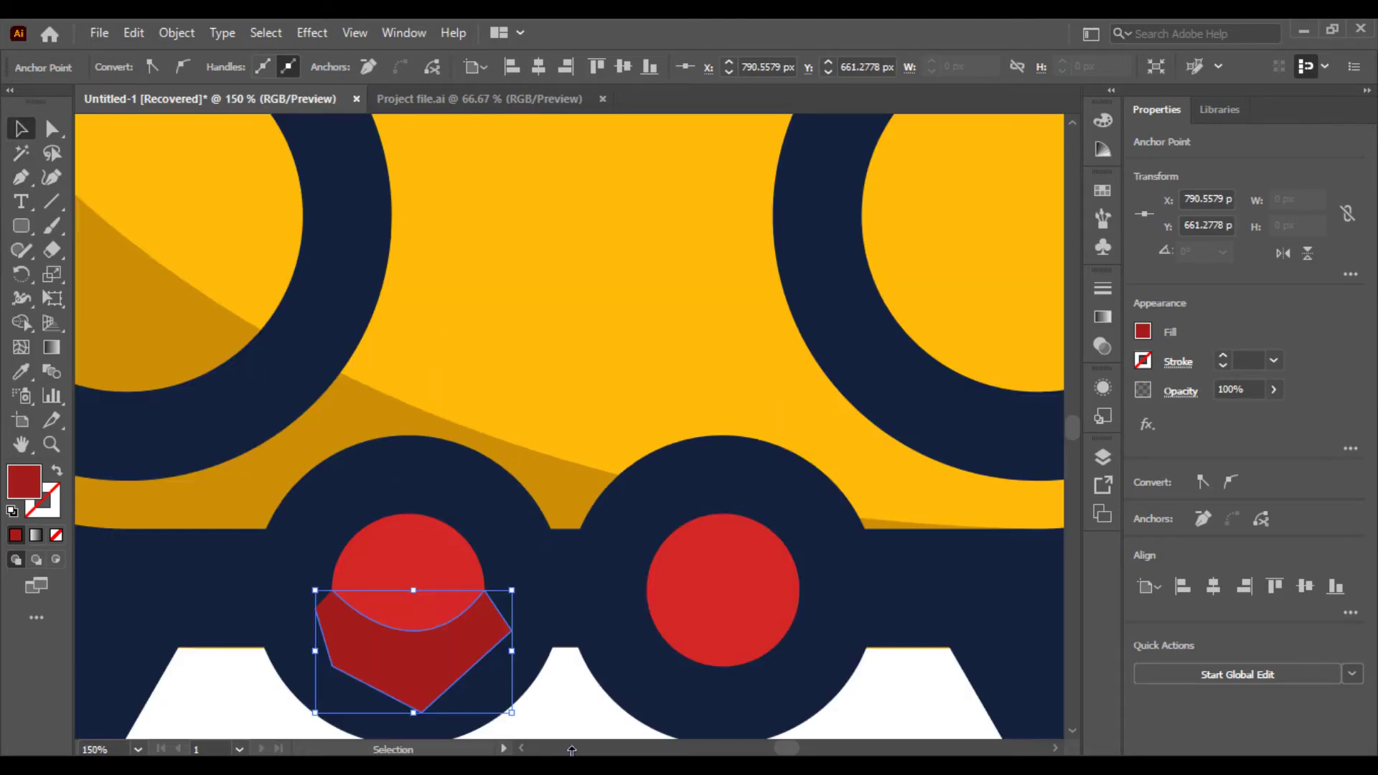
pyautogui.moveTo(566, 704); pyautogui.dragTo(602, 643)
pyautogui.hotkey('ctrl', 'a')
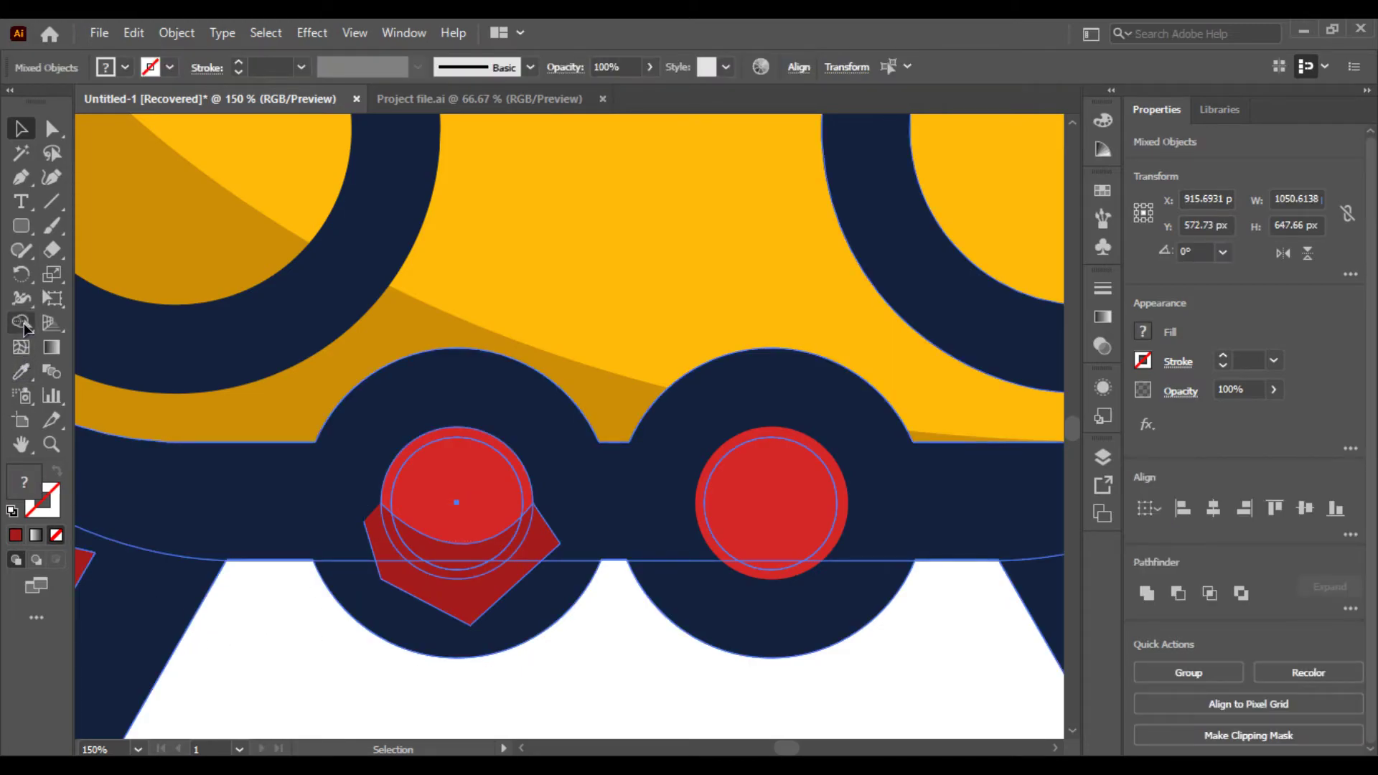
# - Shape Builder-merge the band with the button tops and the shadow with the lower semicircle
pyautogui.click(24, 324)
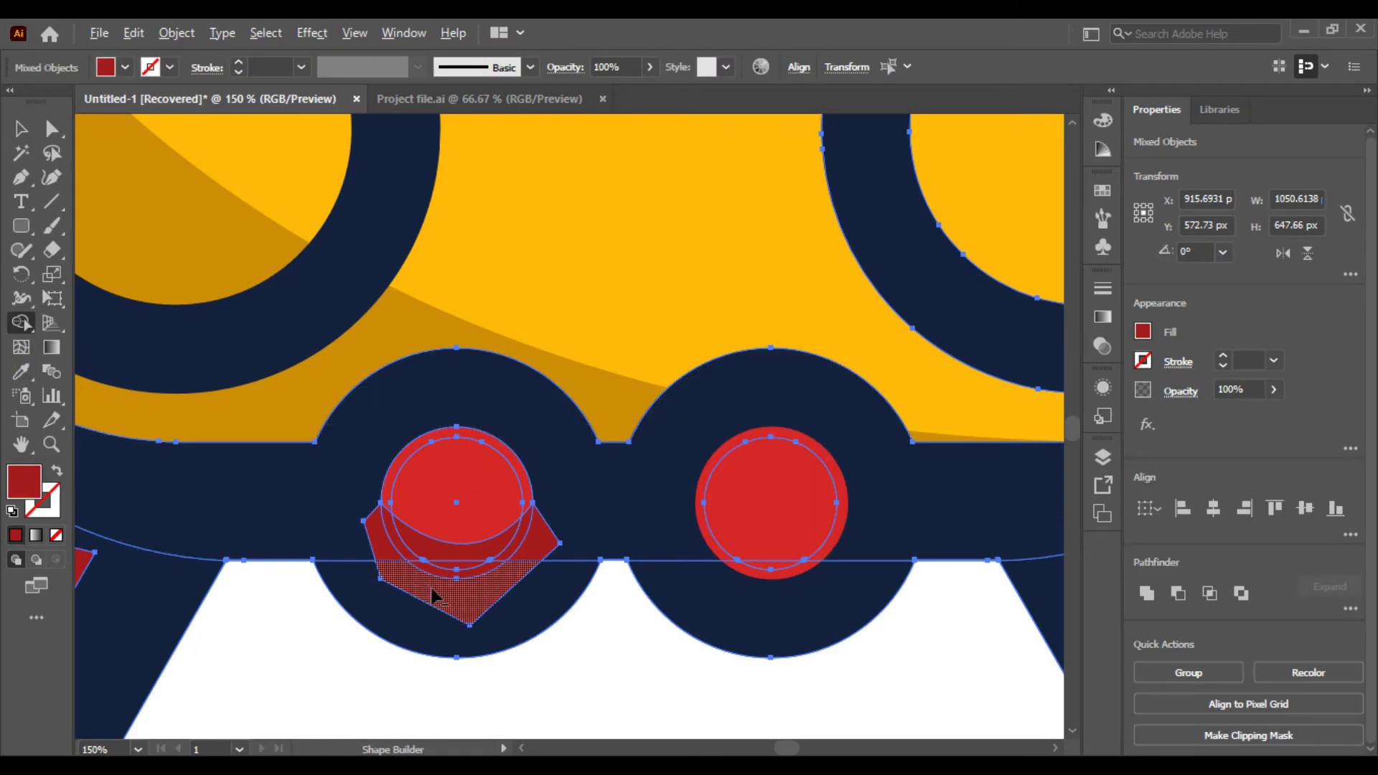
pyautogui.click(373, 552)
pyautogui.moveTo(394, 595); pyautogui.dragTo(461, 624)
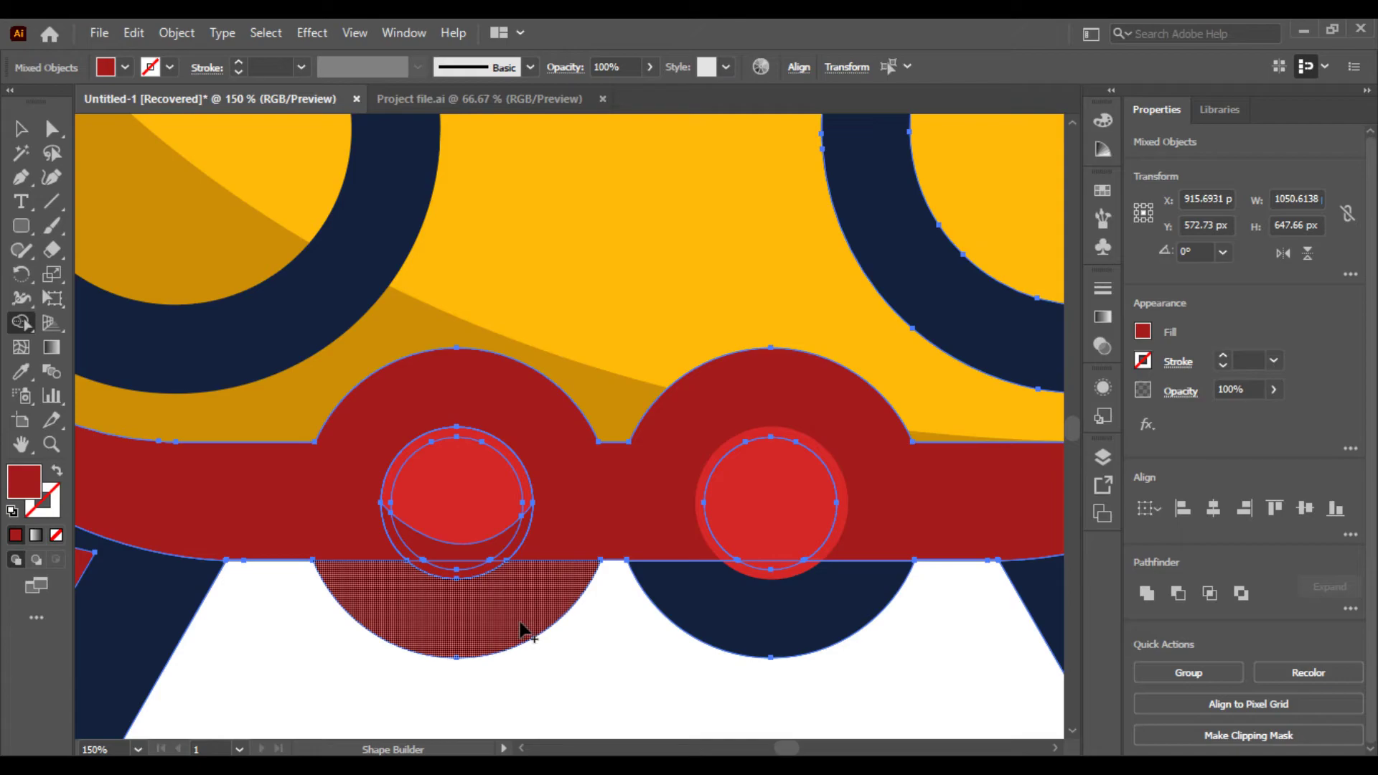
pyautogui.click(20, 130)
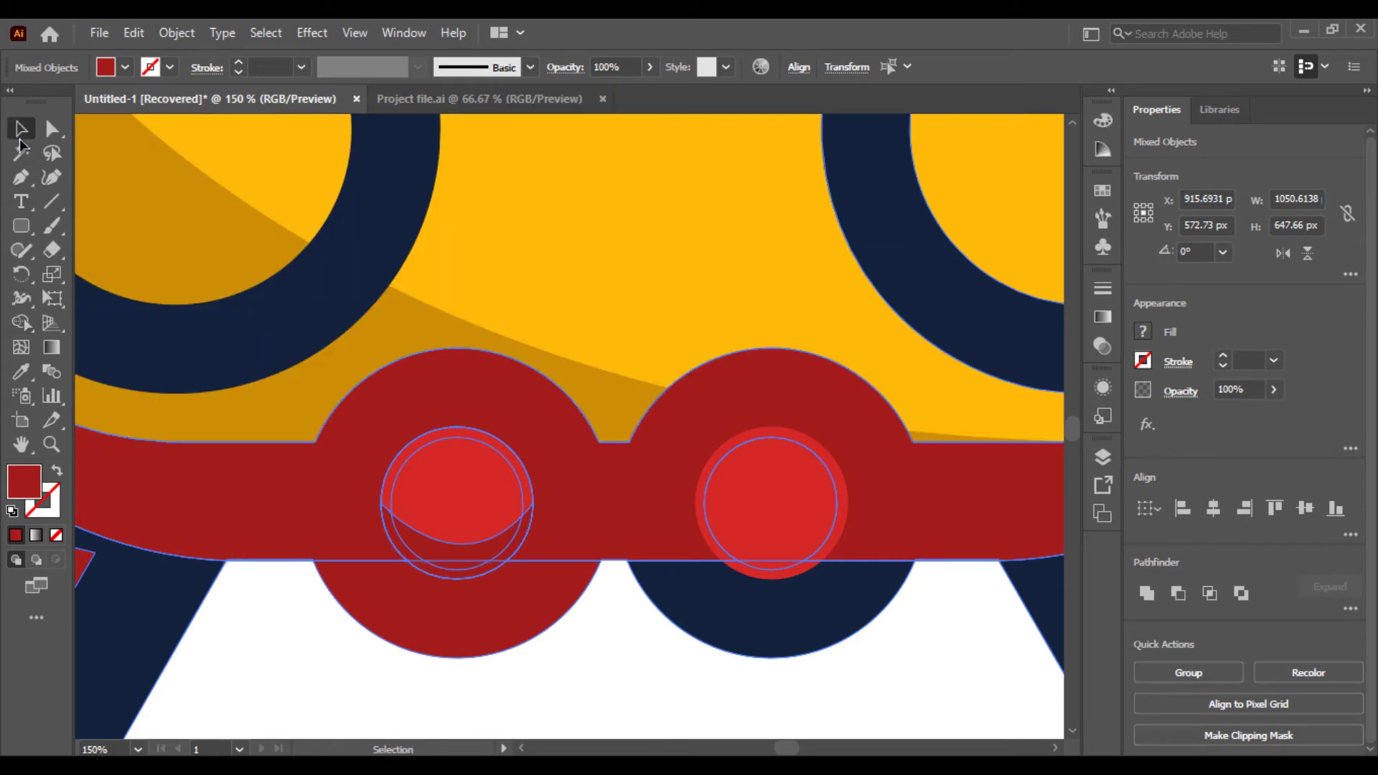
pyautogui.click(307, 574)
# - Merge the band, semicircles, left ring and navy outer body into one shape
pyautogui.click(301, 511)
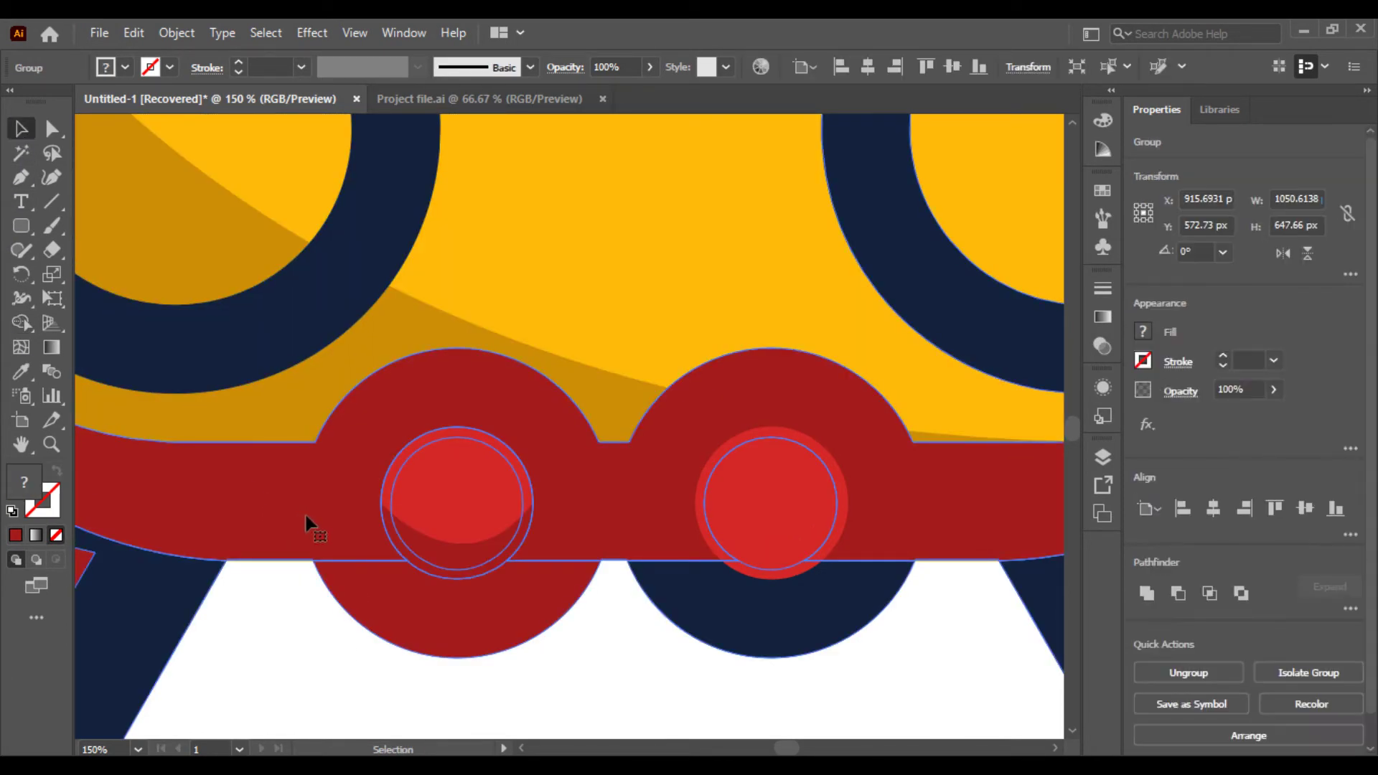
pyautogui.hotkey('shift', 'm')
pyautogui.moveTo(330, 531)
pyautogui.mouseDown()
pyautogui.moveTo(363, 569)
pyautogui.moveTo(538, 589)
pyautogui.moveTo(136, 455)
pyautogui.mouseUp()
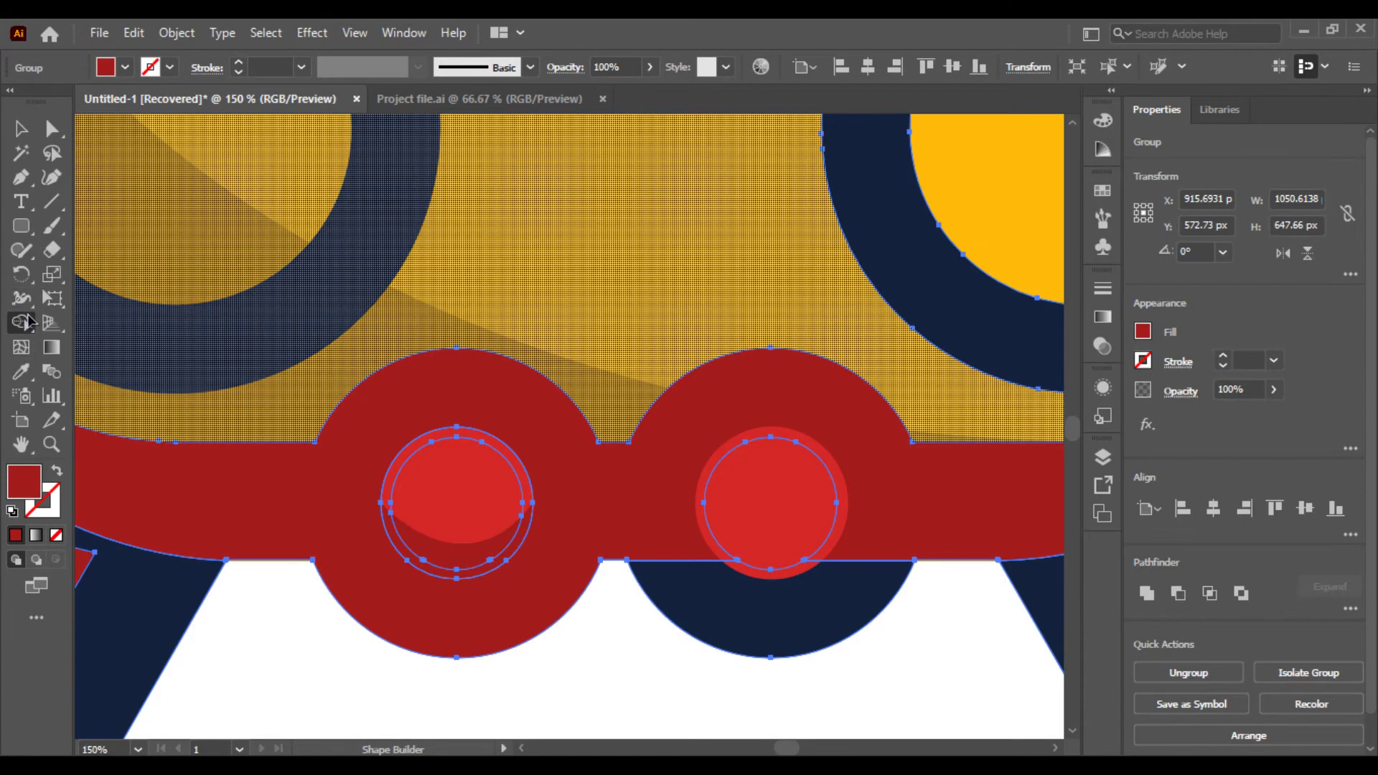
pyautogui.moveTo(164, 320); pyautogui.dragTo(418, 383)
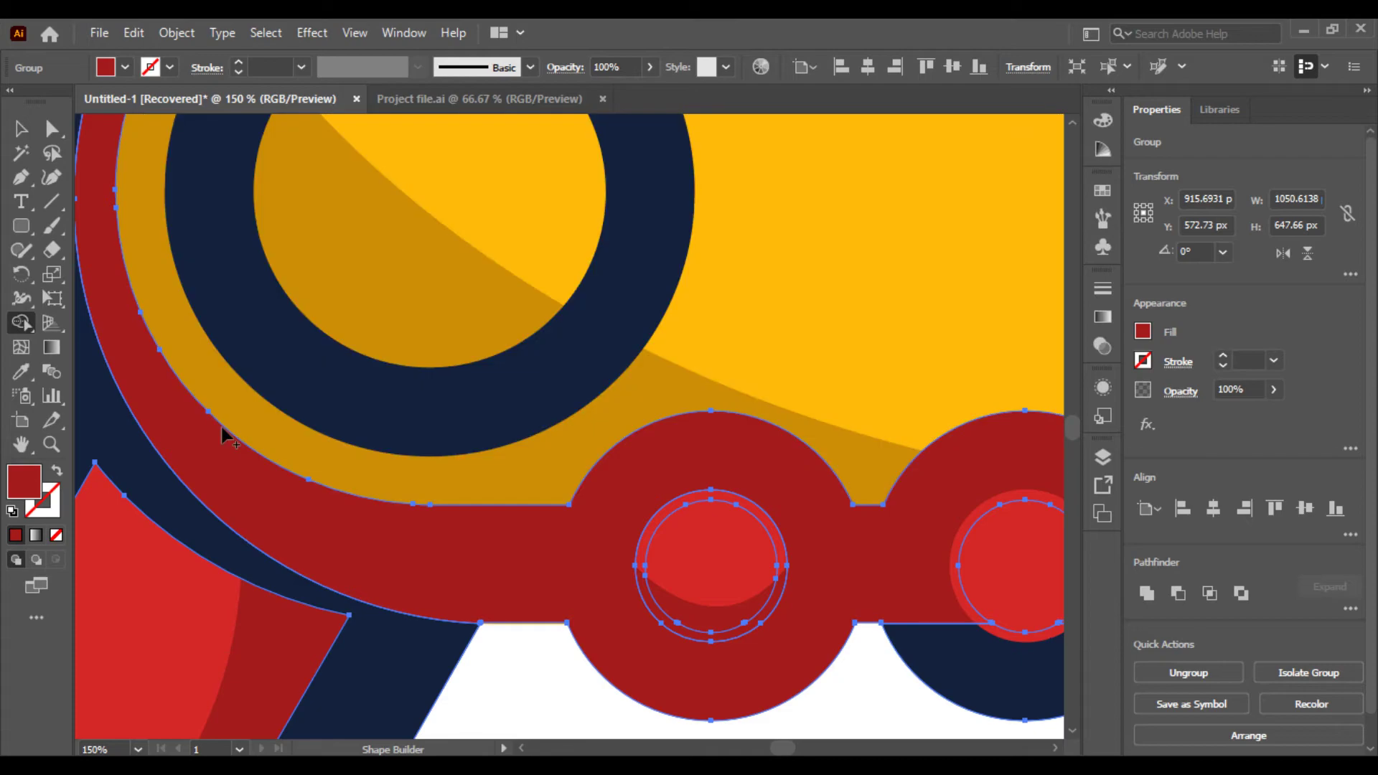
pyautogui.hotkey('ctrl', '-')
pyautogui.hotkey('ctrl', '-')
pyautogui.hotkey('ctrl', '-')
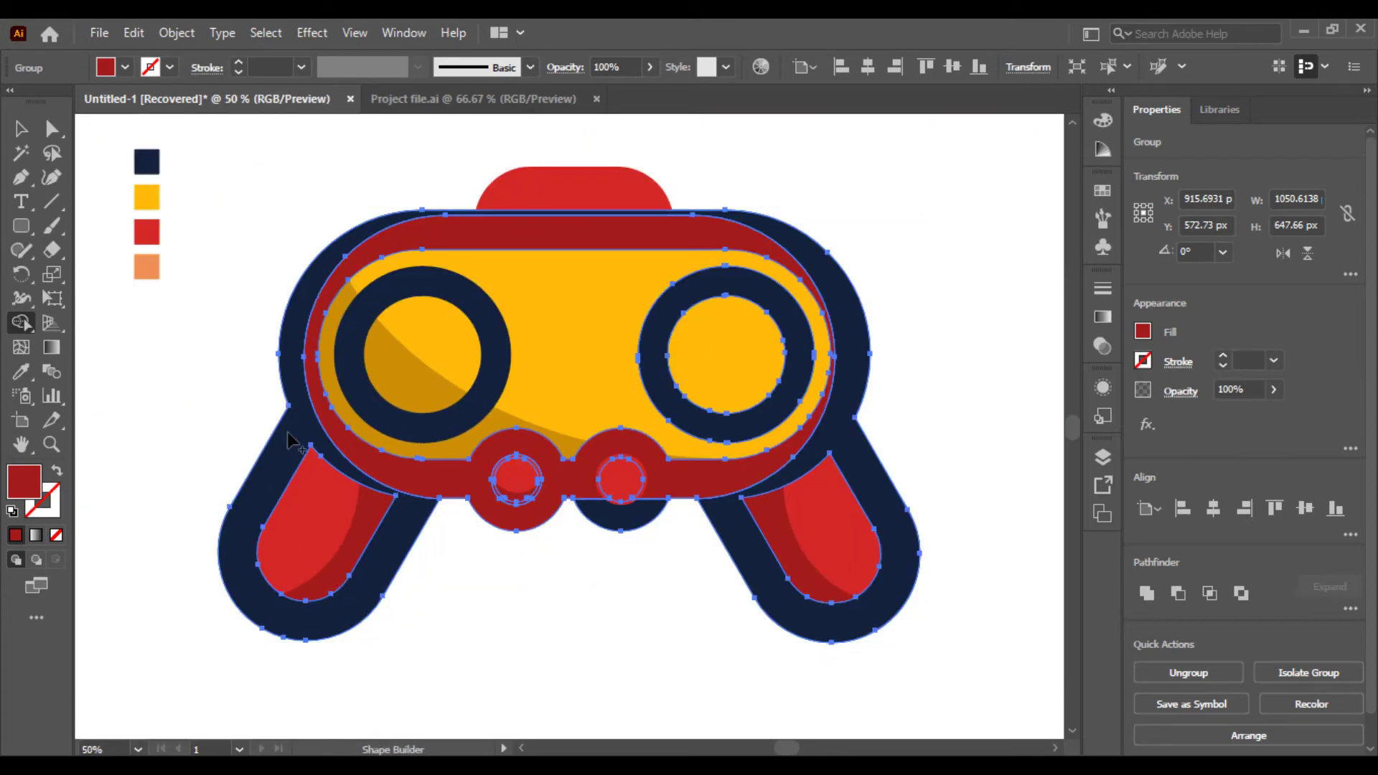
pyautogui.click(373, 247)
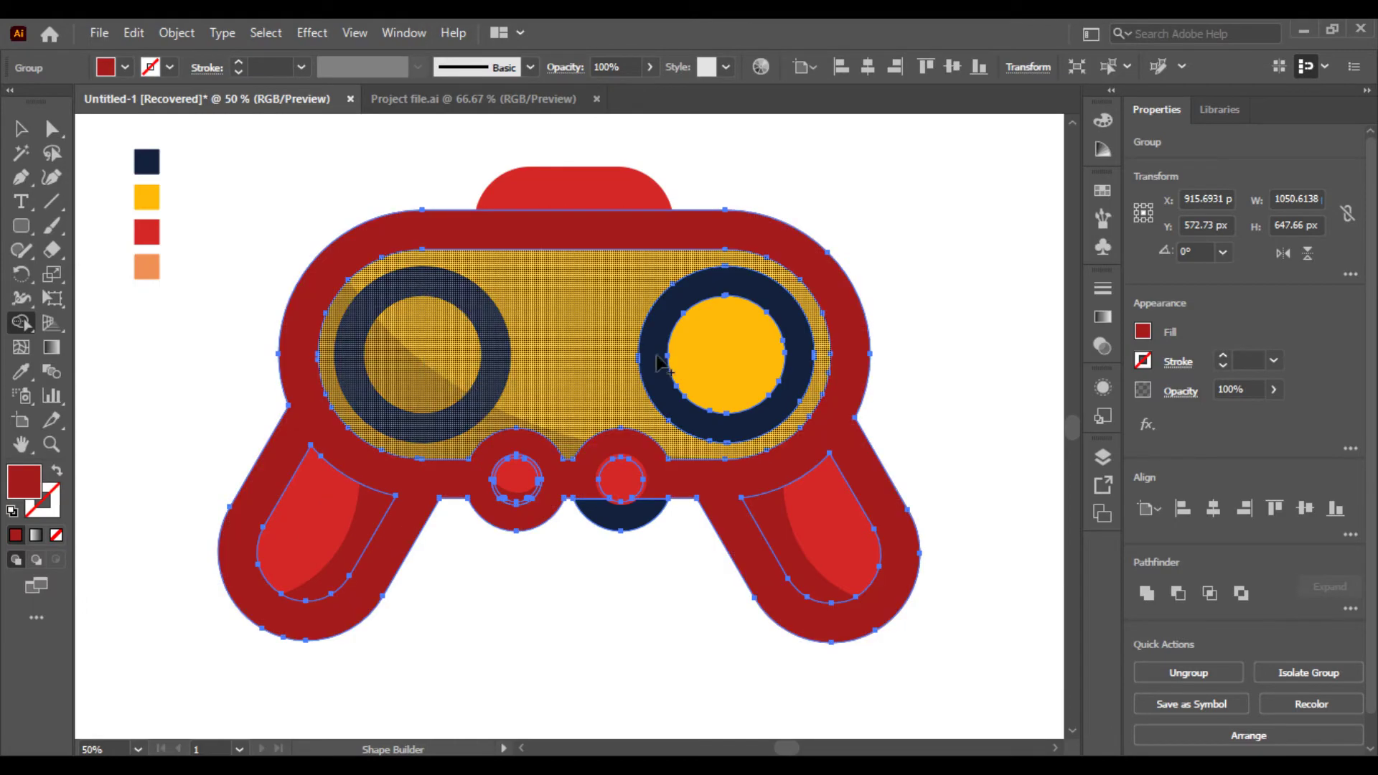
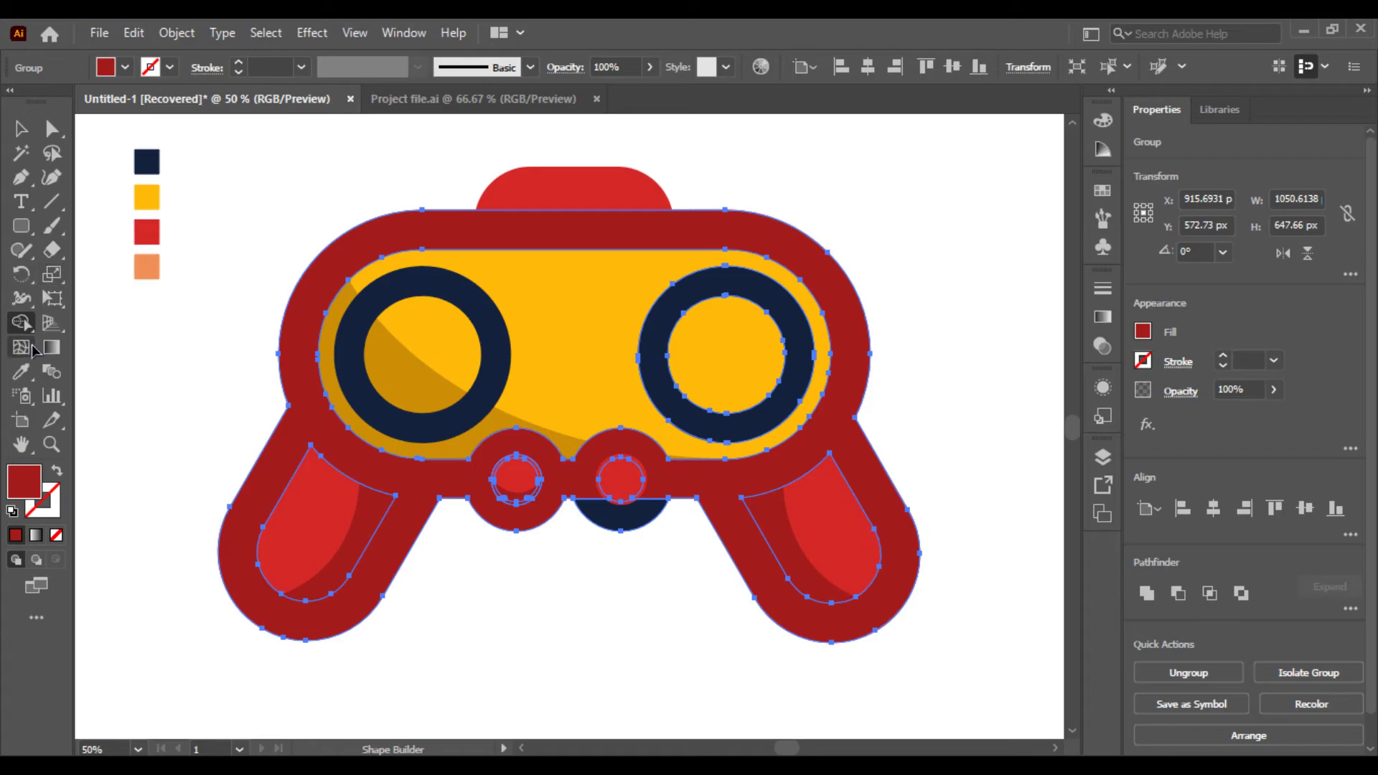
# - Recolour the controller's red outer body with the navy palette swatch using the Eyedropper
pyautogui.click(21, 371)
pyautogui.click(150, 163)
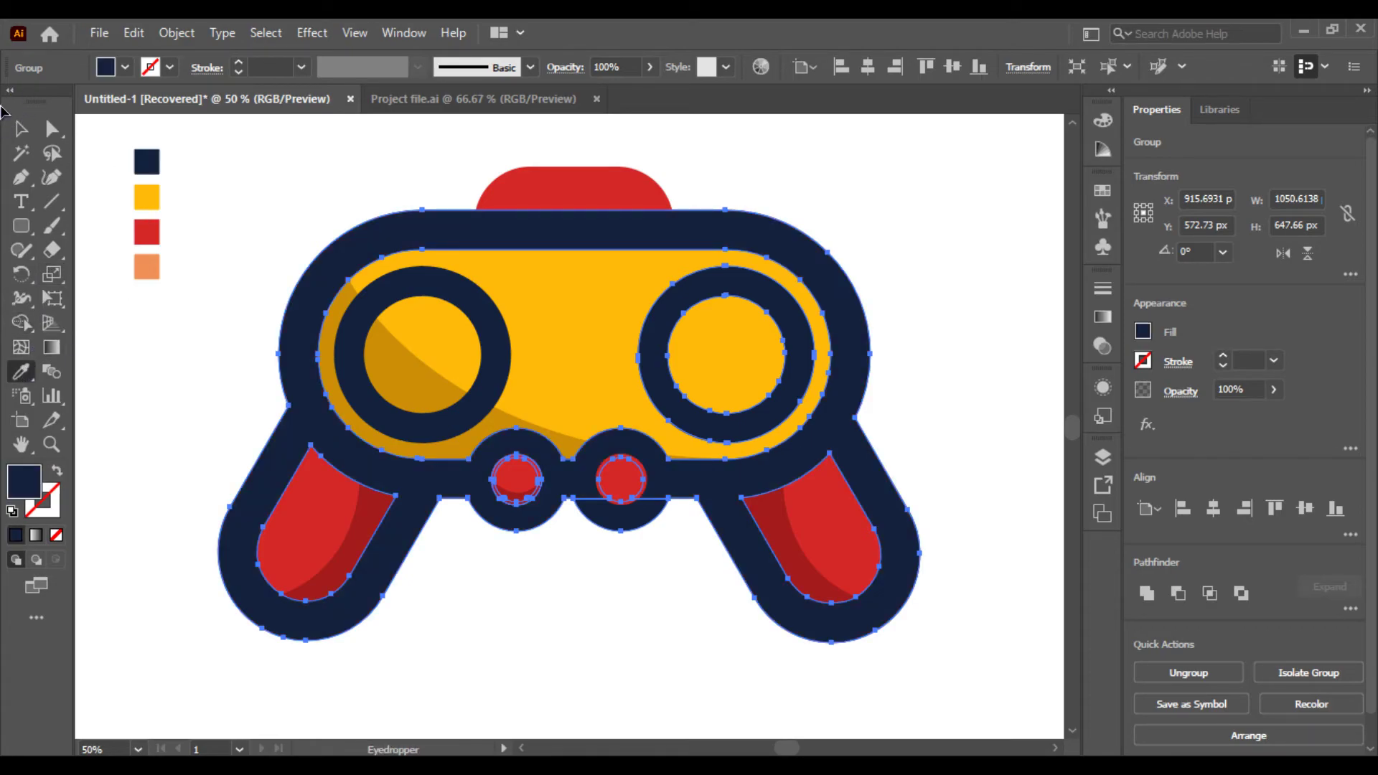
pyautogui.click(21, 128)
# - Copy the darker red crescent shade onto the right small centre button
pyautogui.click(148, 299)
pyautogui.scroll(2, 784, 594)
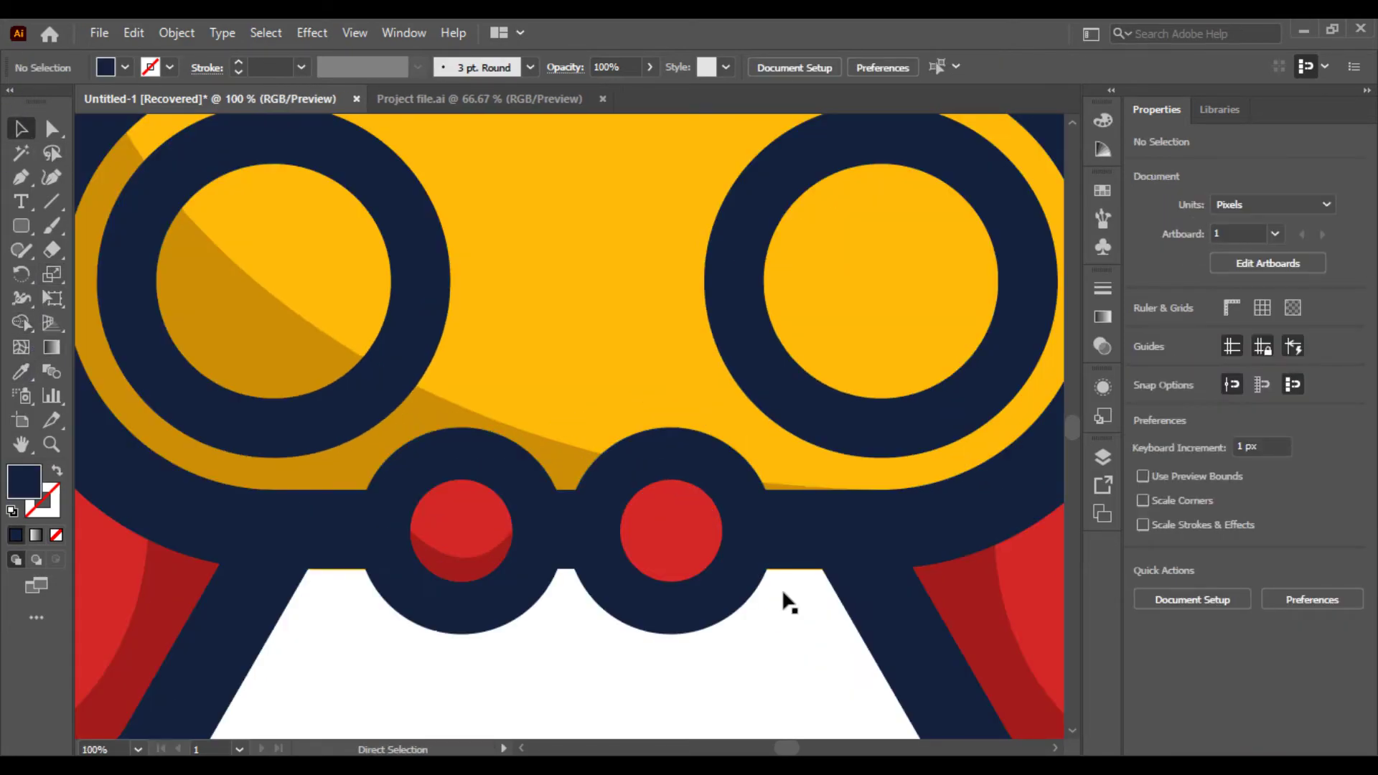
pyautogui.scroll(1, 785, 593)
pyautogui.scroll(-3, 787, 601)
pyautogui.hscroll(2, 788, 602)
pyautogui.moveTo(372, 545); pyautogui.dragTo(648, 538)
pyautogui.click(816, 630)
# - Recentre the controller and zoom to 100% on its upper part
pyautogui.scroll(-1, 813, 630)
pyautogui.scroll(-1, 813, 630)
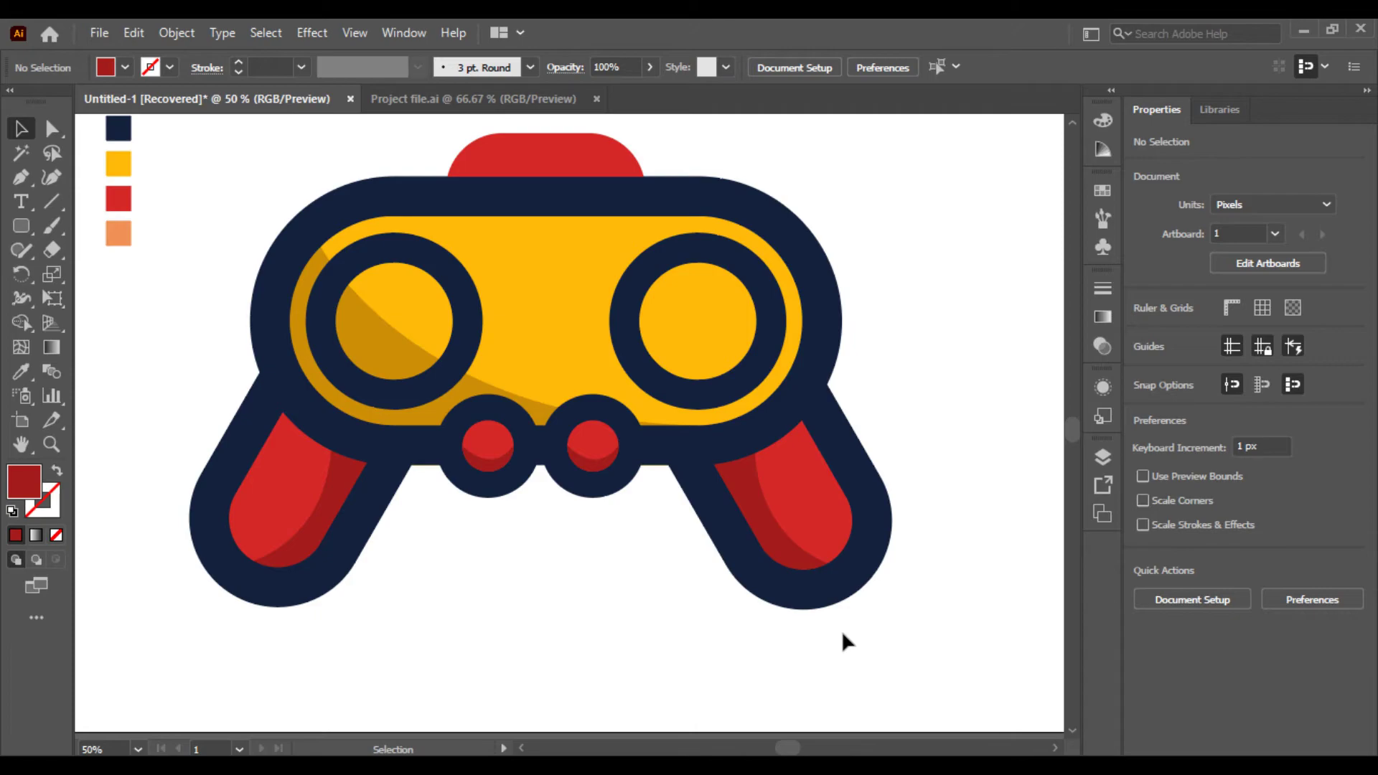
pyautogui.moveTo(477, 328); pyautogui.dragTo(501, 369)
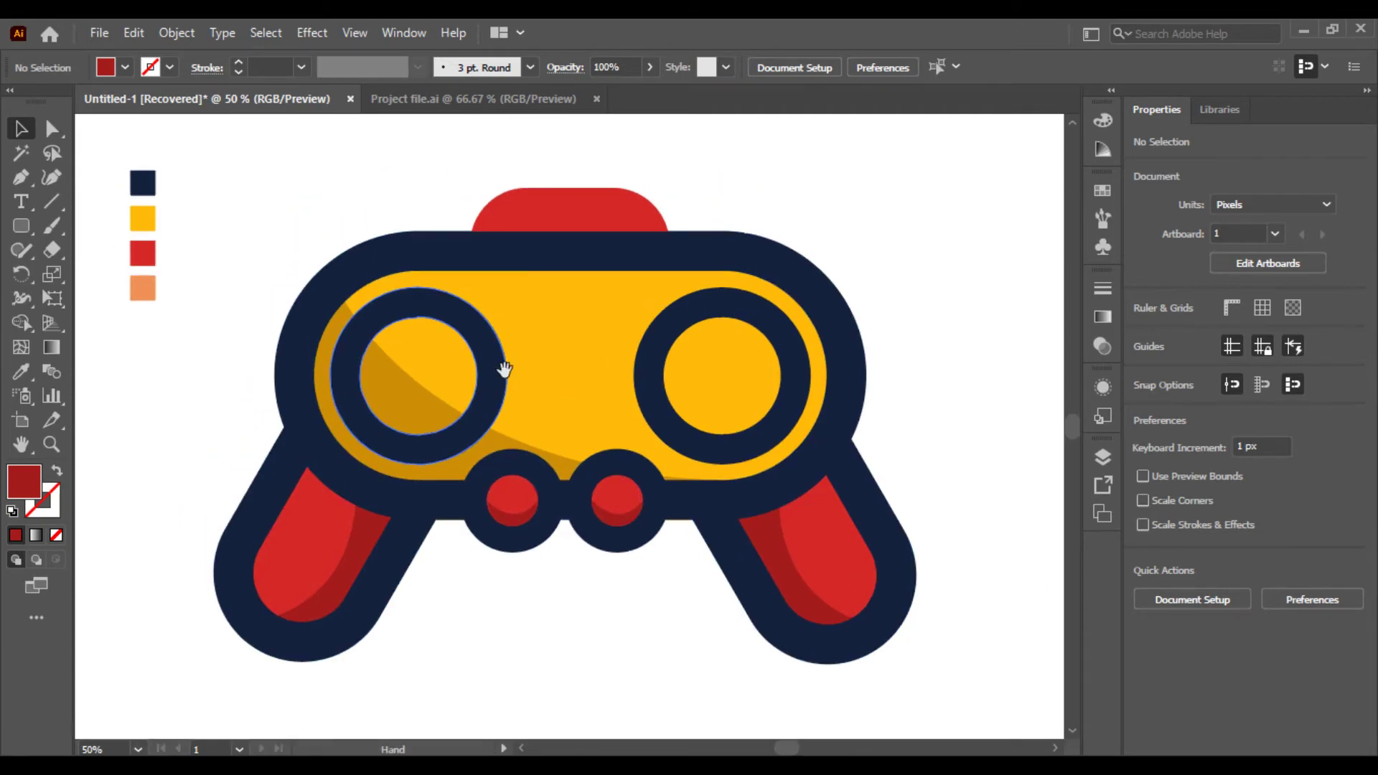
pyautogui.hotkey('ctrl', '1')
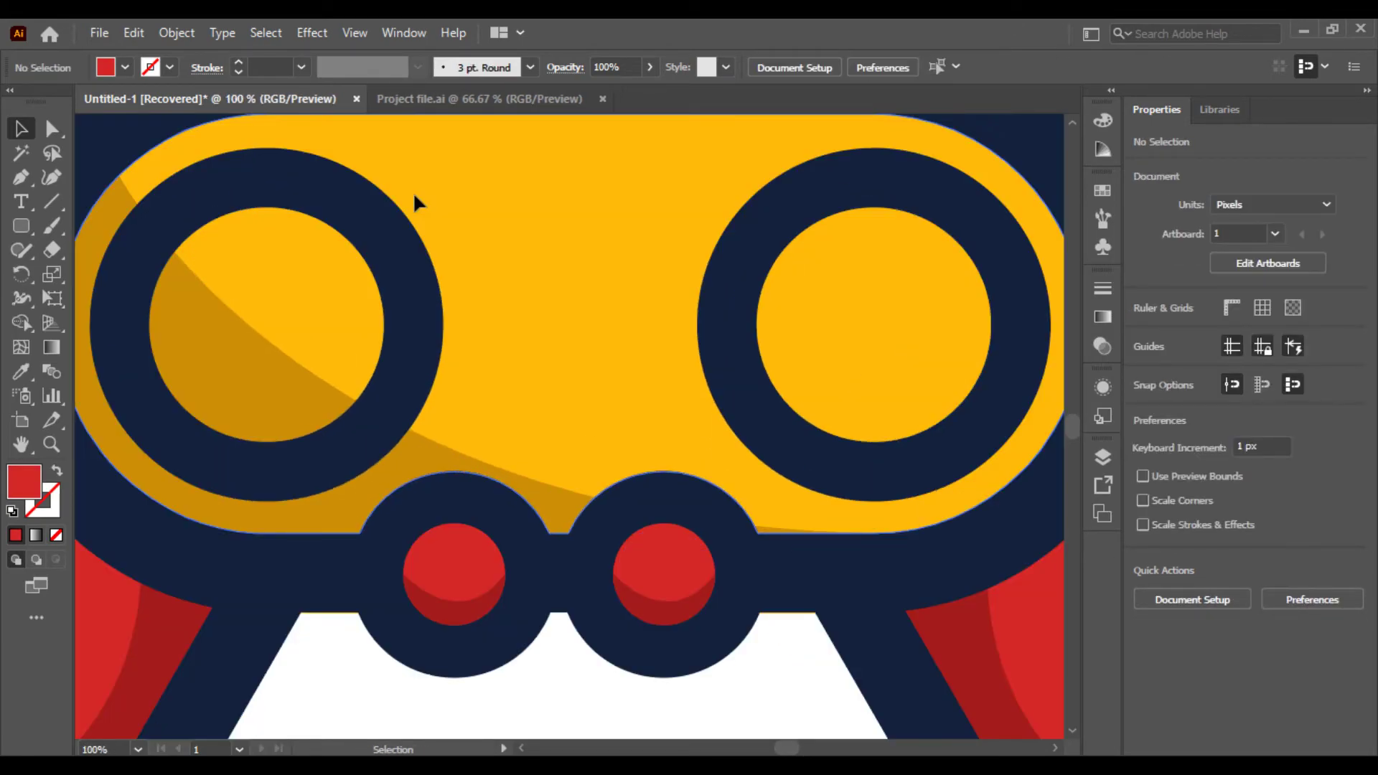
pyautogui.moveTo(530, 259); pyautogui.dragTo(583, 449)
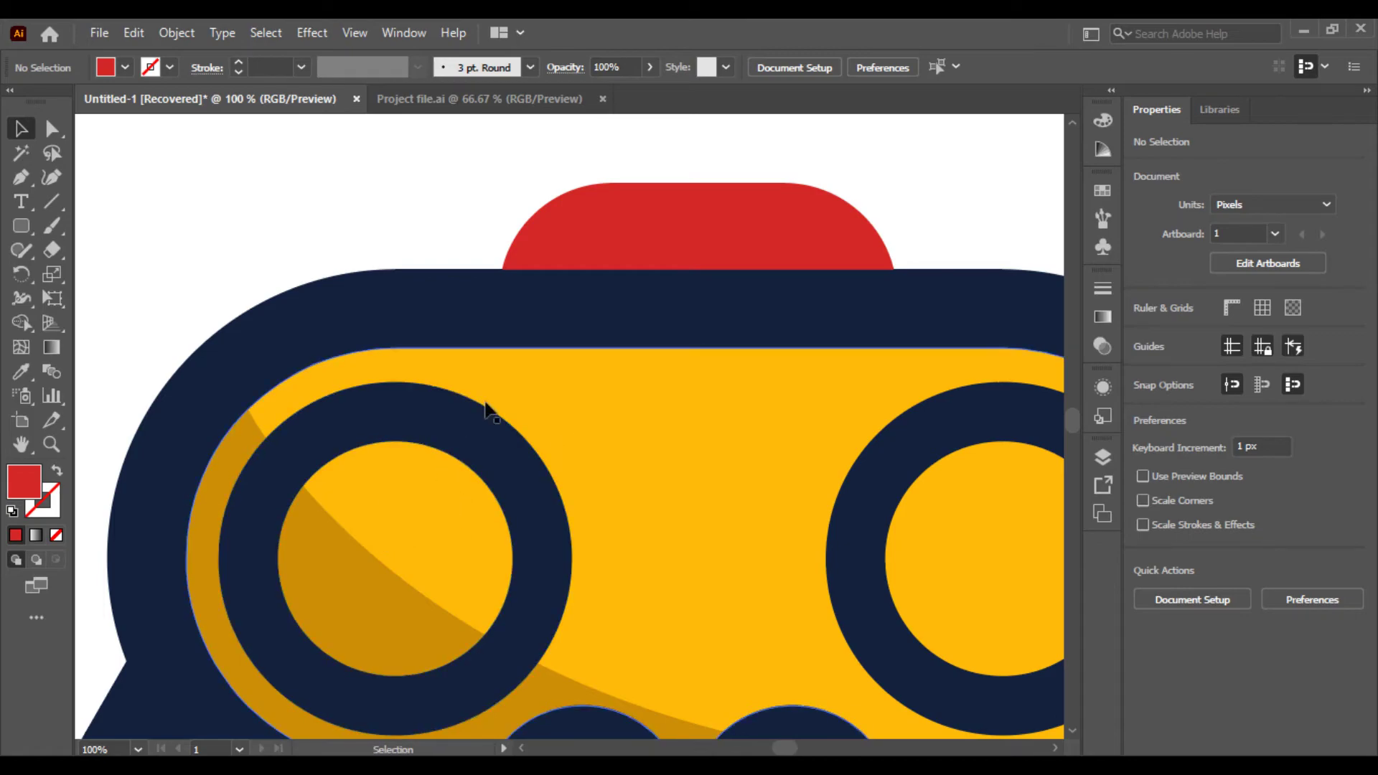
pyautogui.scroll(2, 532, 298)
pyautogui.hscroll(2, 532, 299)
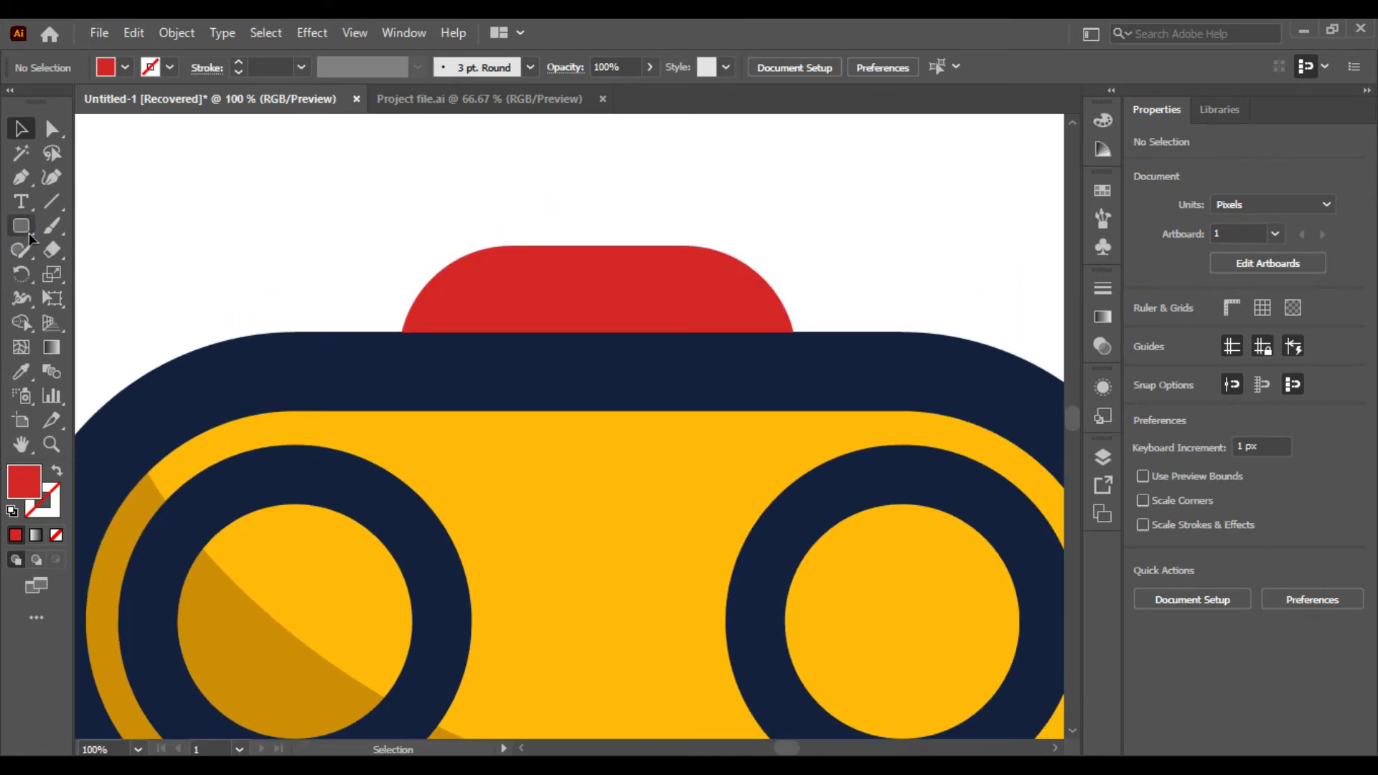
# - Draw a closed curved shading shape over the top bumper's left side with the Pen tool
pyautogui.press('p')
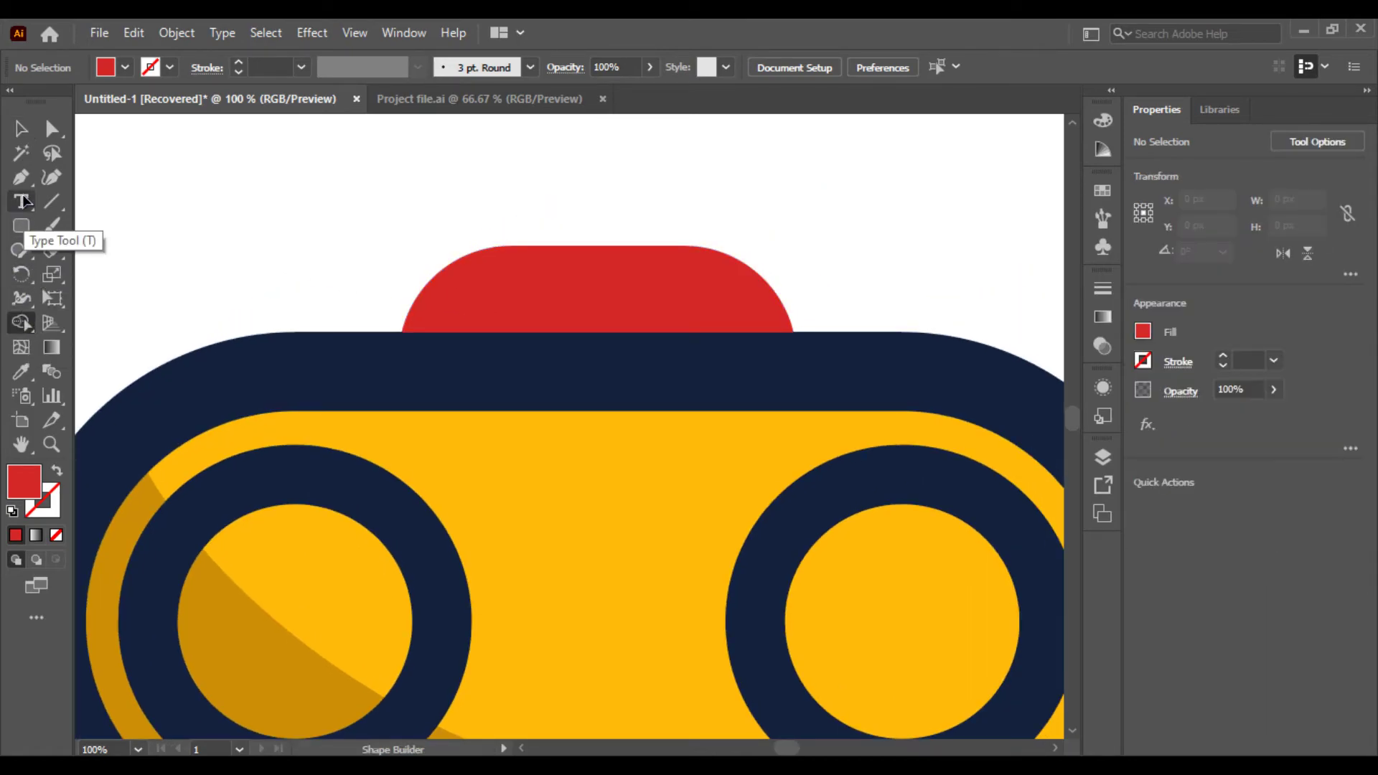
pyautogui.click(510, 246)
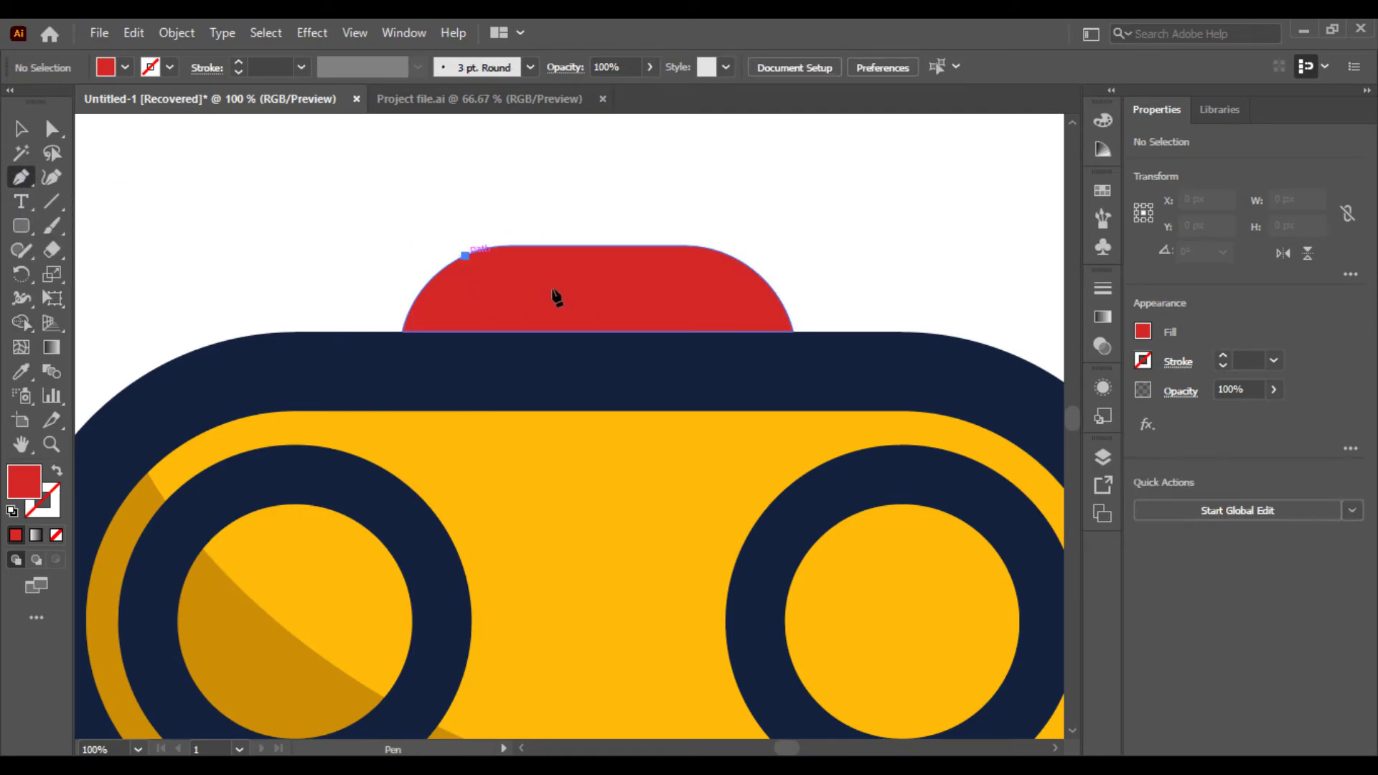
pyautogui.click(465, 254)
pyautogui.moveTo(650, 332); pyautogui.dragTo(781, 334)
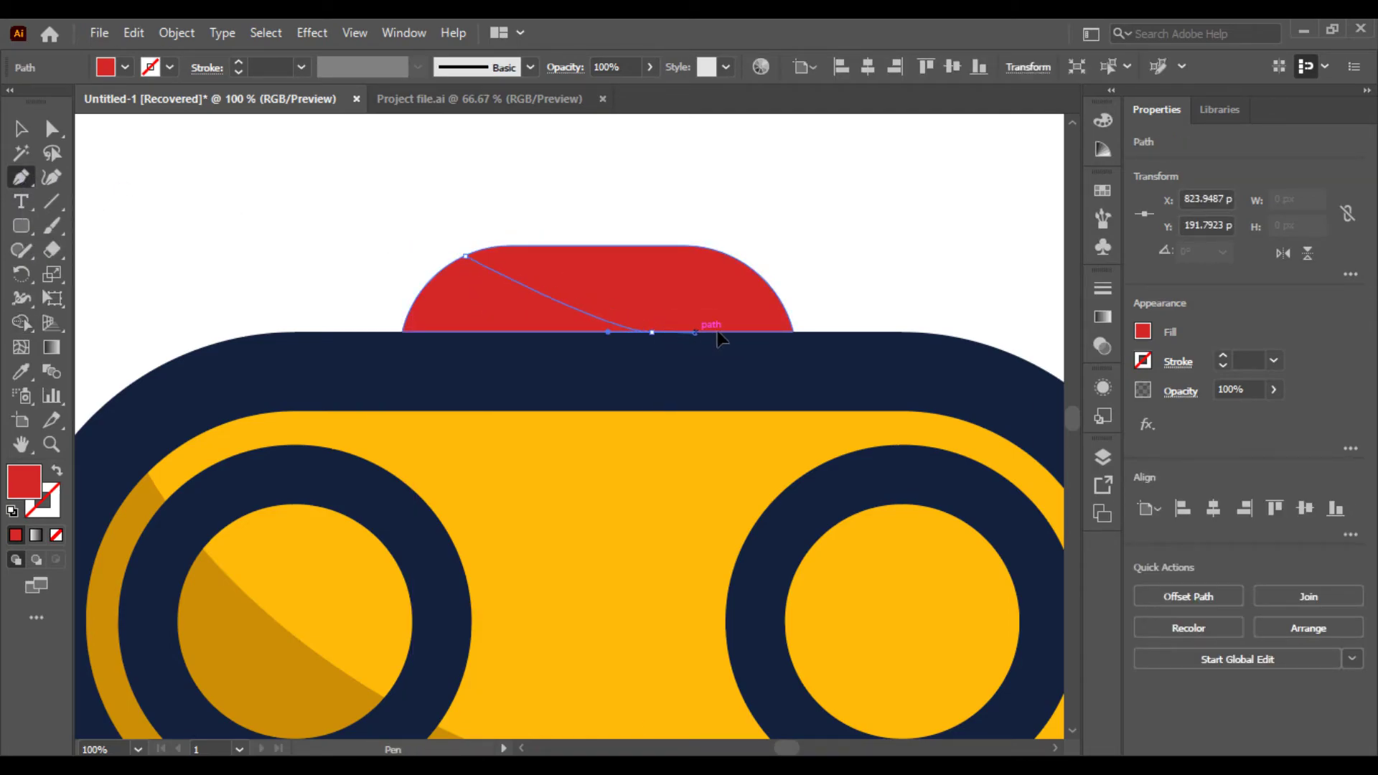
pyautogui.moveTo(663, 345); pyautogui.dragTo(649, 336)
pyautogui.click(651, 334)
pyautogui.moveTo(402, 332)
pyautogui.mouseDown()
pyautogui.moveTo(465, 260)
pyautogui.moveTo(521, 233)
pyautogui.mouseUp()
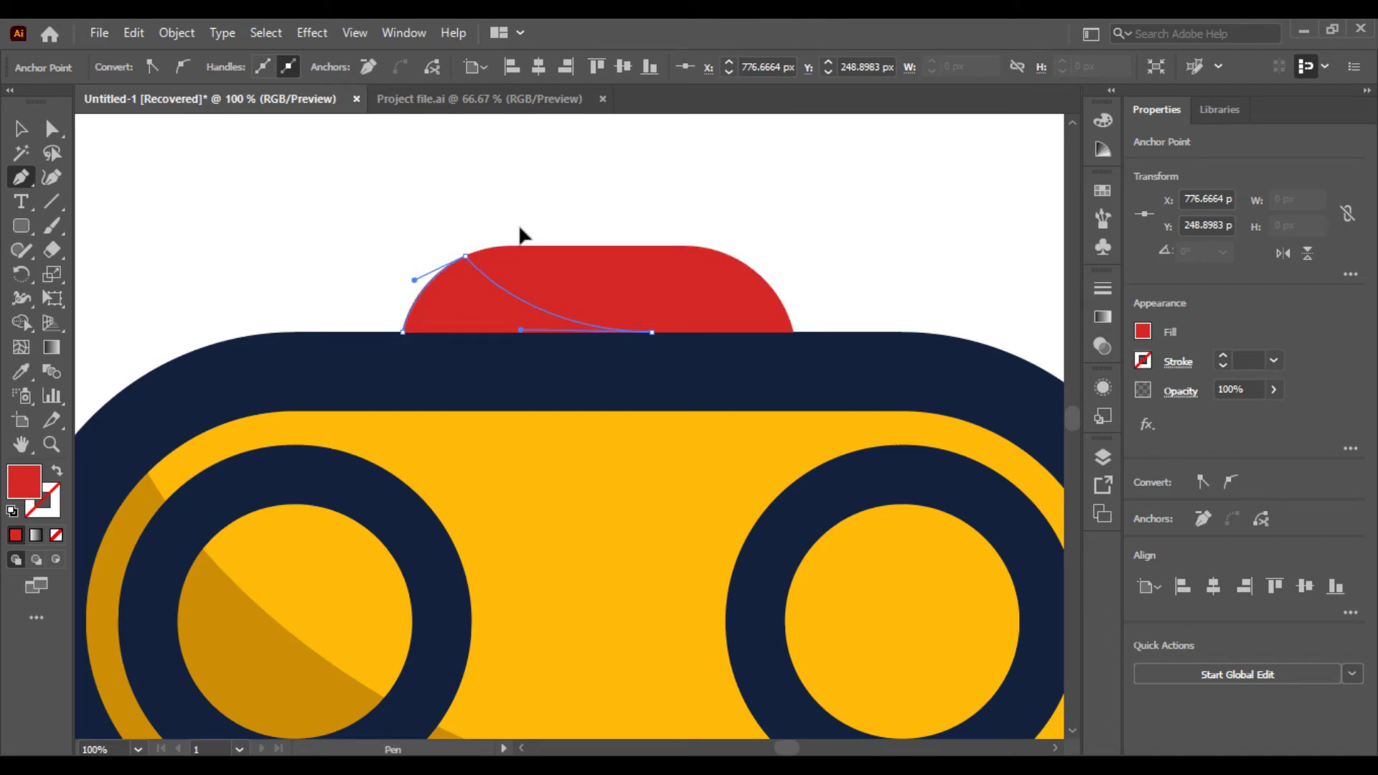
pyautogui.click(466, 257)
pyautogui.moveTo(469, 244)
pyautogui.mouseDown()
pyautogui.moveTo(462, 259)
pyautogui.moveTo(557, 253)
pyautogui.mouseUp()
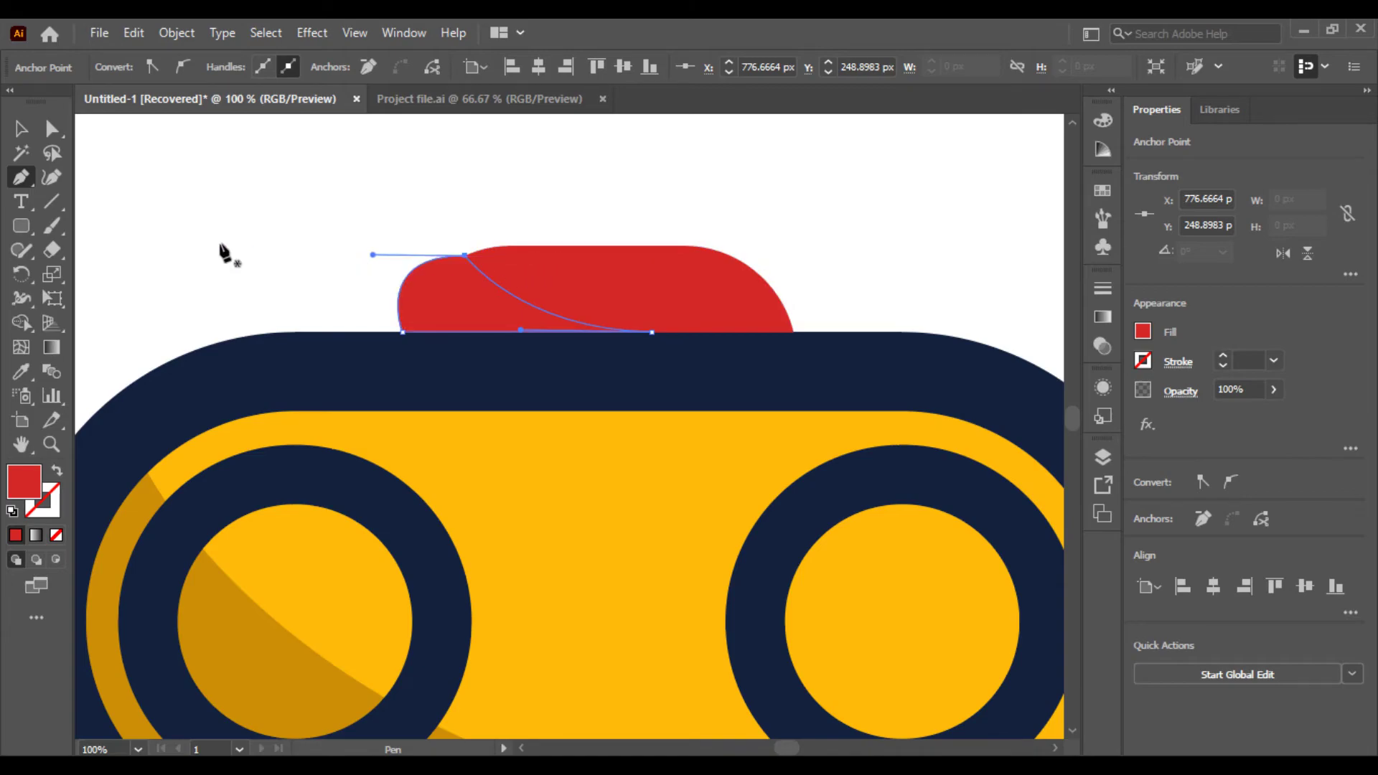
# - Fill the new shading shape with the darker red sampled from the artwork
pyautogui.scroll(-5, 196, 359)
pyautogui.hscroll(-3, 197, 359)
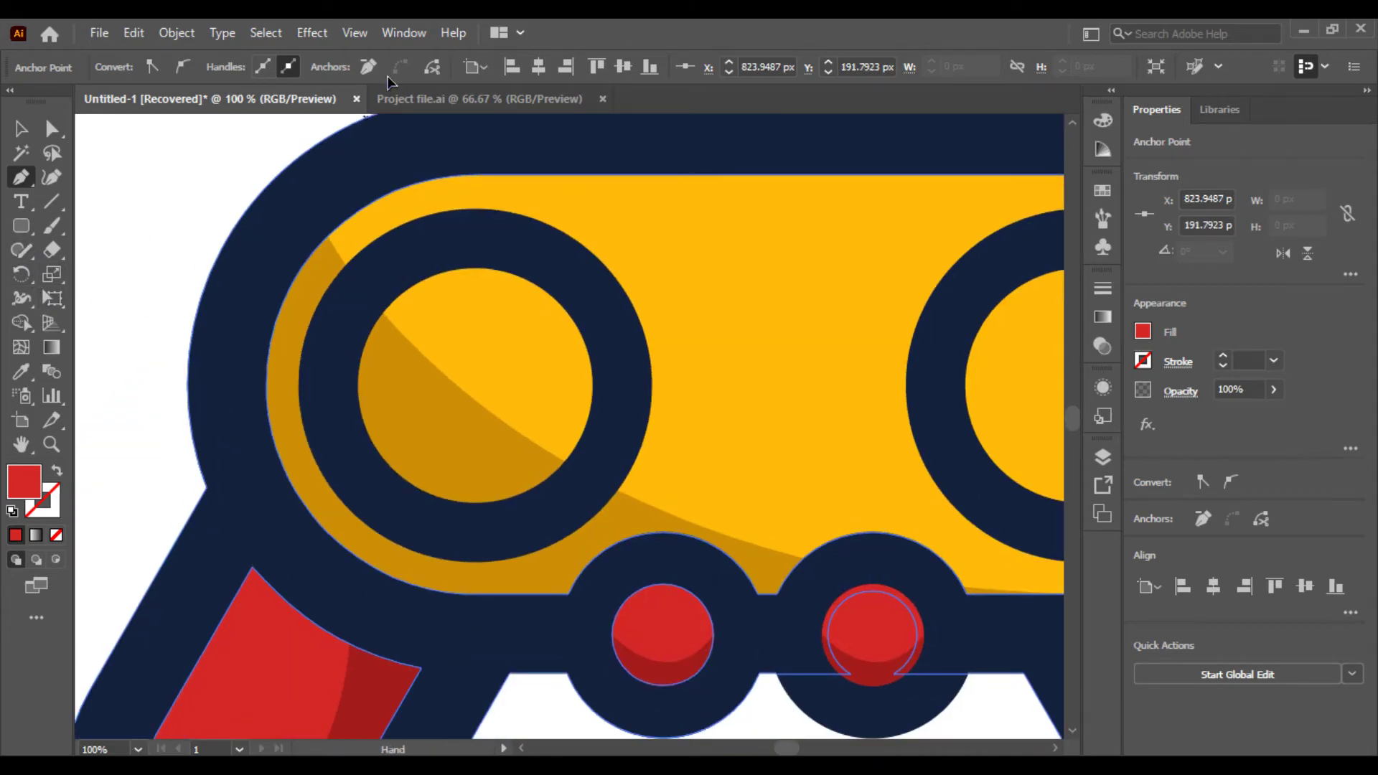
pyautogui.click(20, 371)
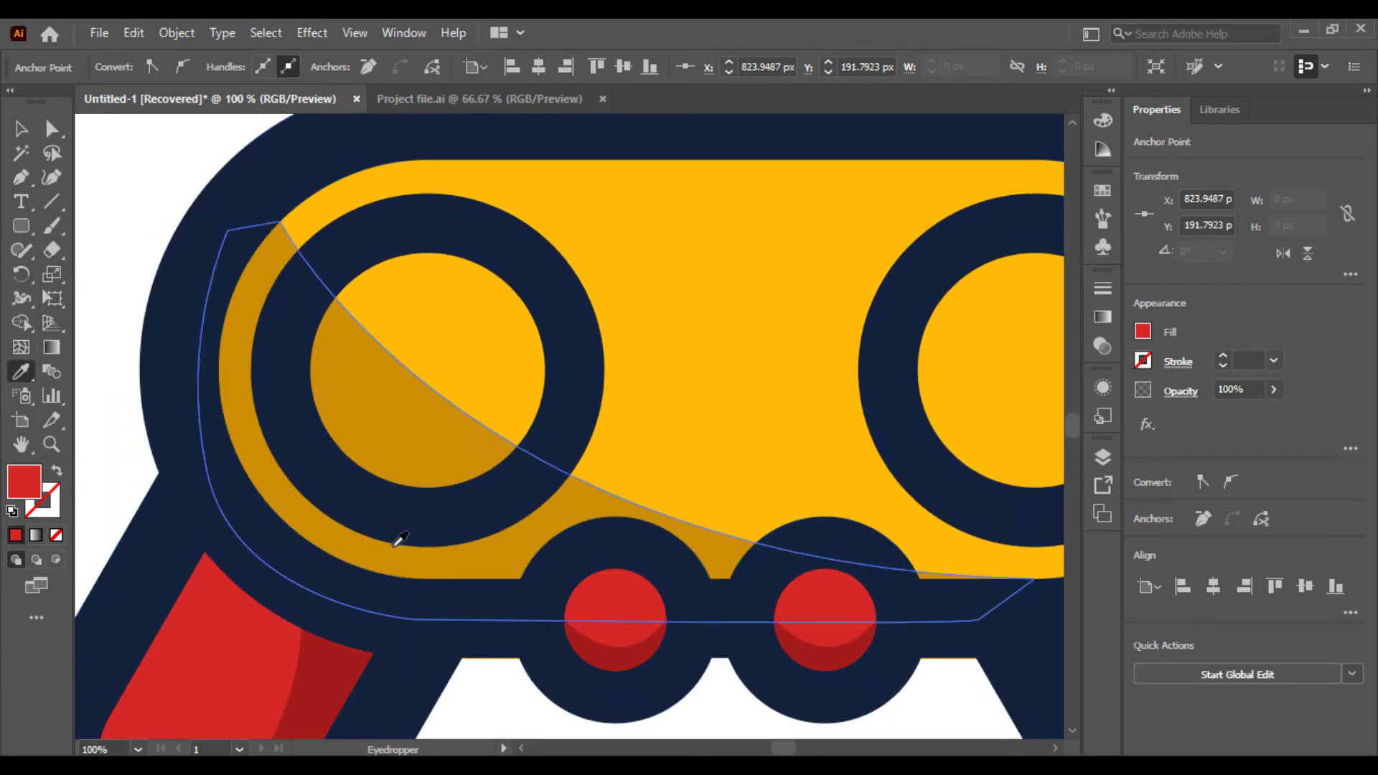
pyautogui.click(585, 639)
pyautogui.click(21, 128)
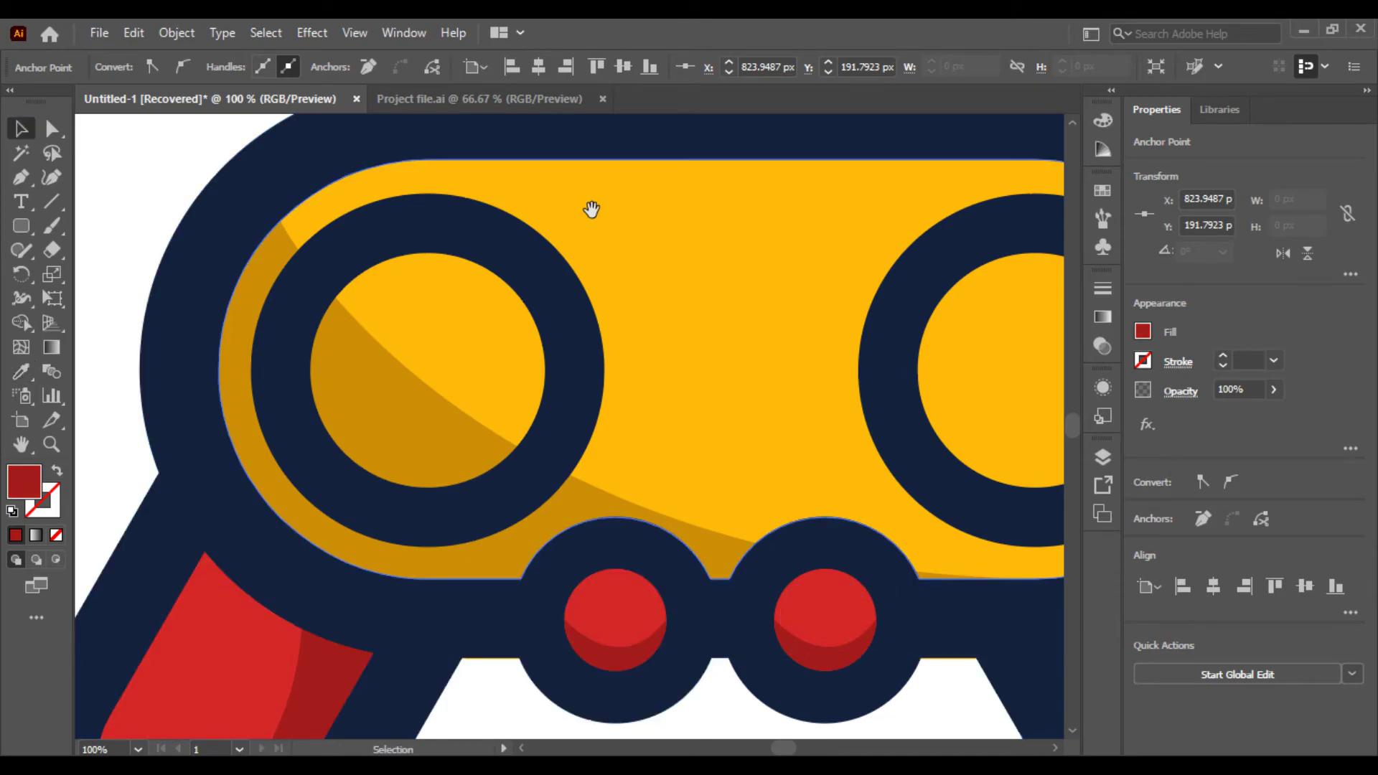
# - Trim the shade overhanging the bumper outline with the Shape Builder tool
pyautogui.moveTo(591, 208); pyautogui.dragTo(247, 434)
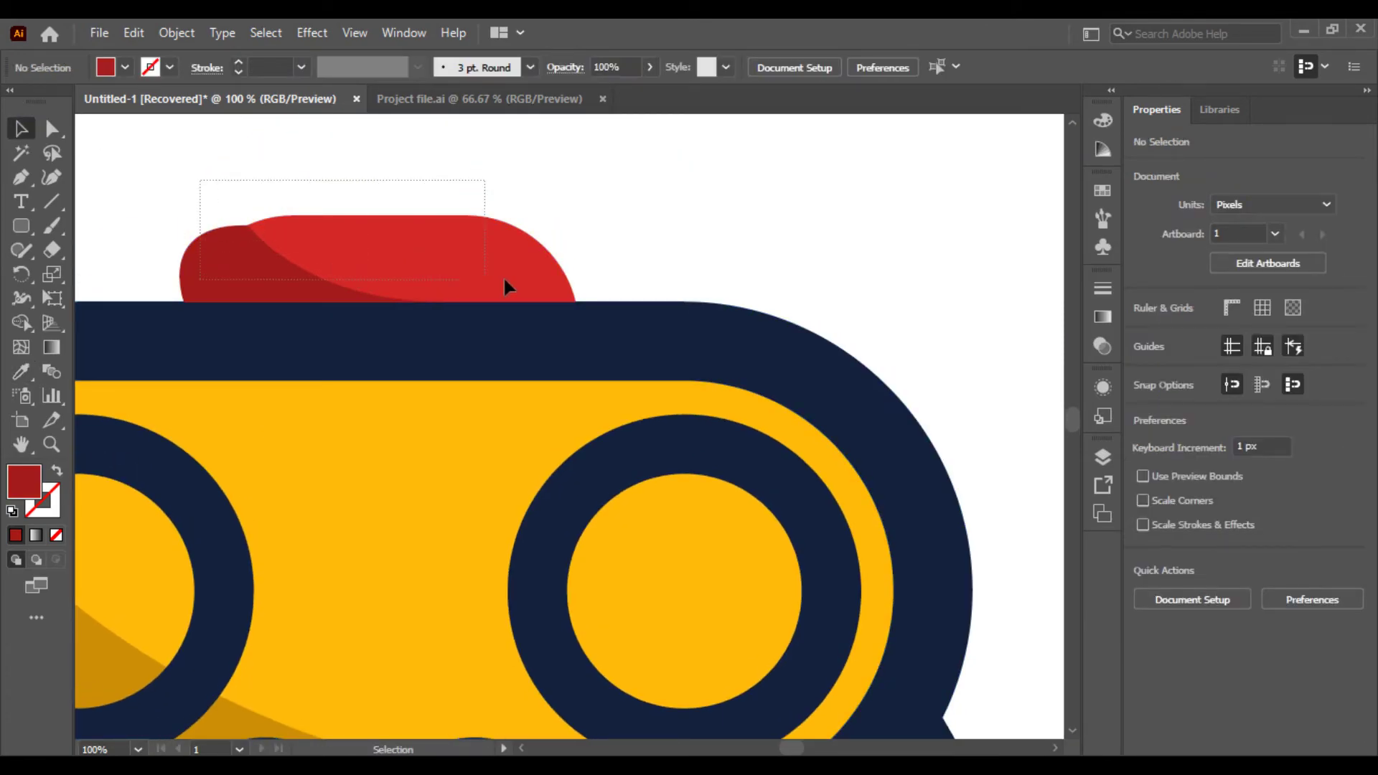
pyautogui.moveTo(505, 285); pyautogui.dragTo(583, 291)
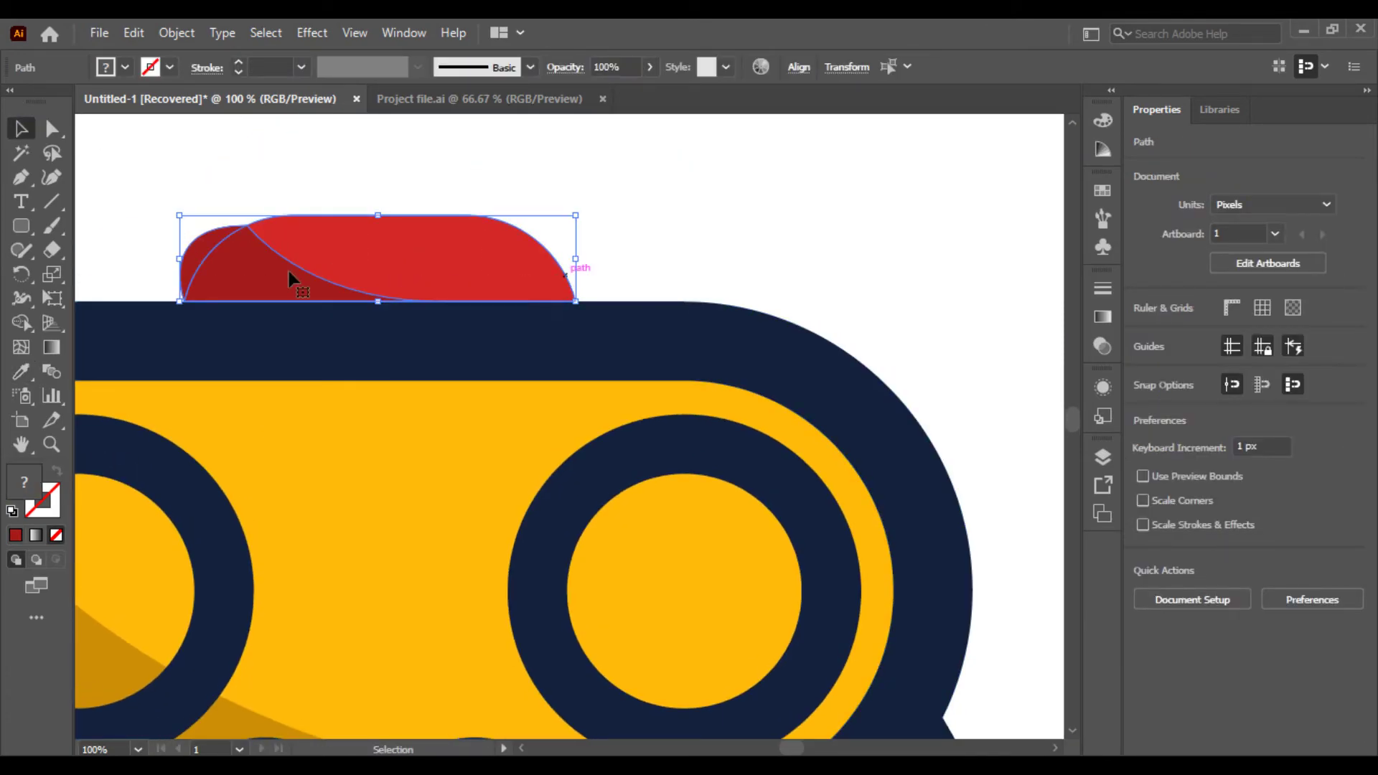
pyautogui.click(24, 324)
pyautogui.click(21, 129)
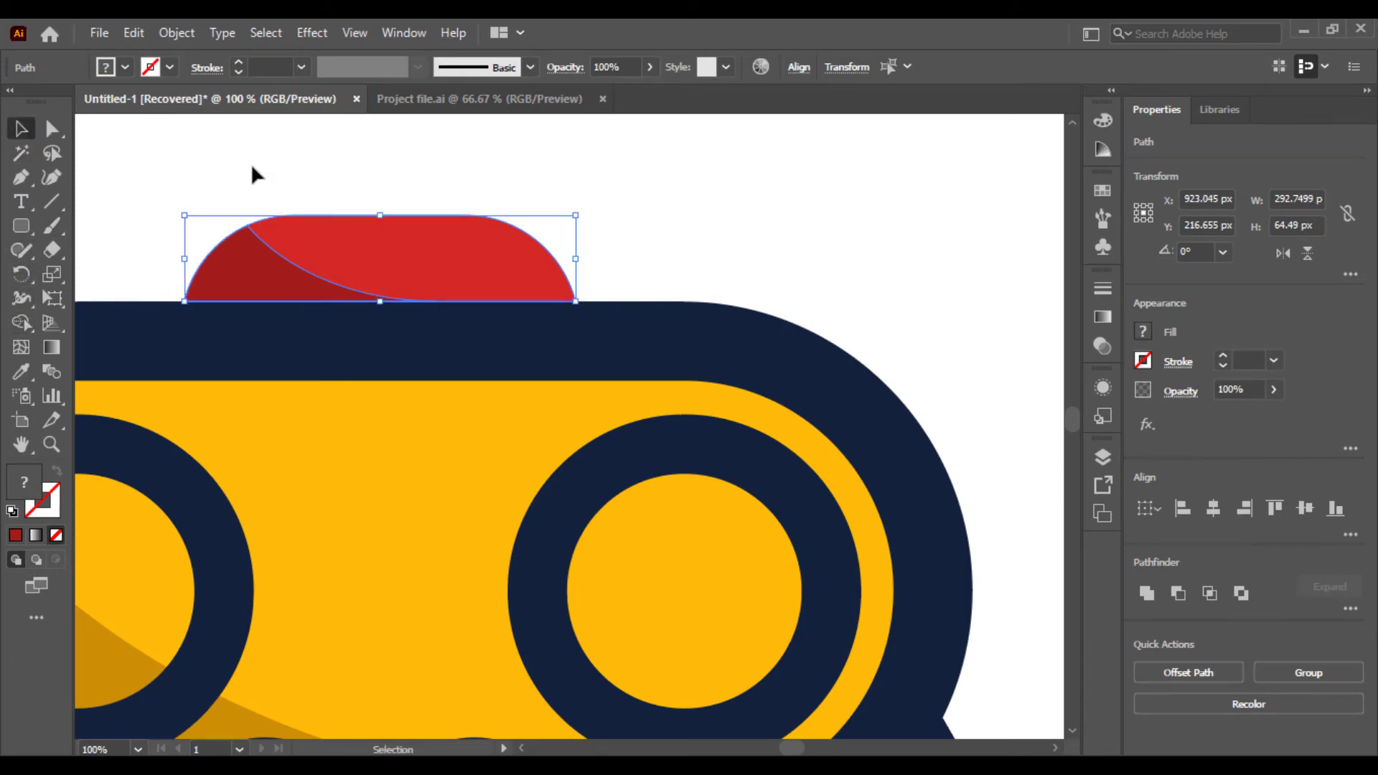
pyautogui.click(254, 162)
# - Zoom out and recentre the artboard to review the whole controller
pyautogui.hotkey('ctrl', '-')
pyautogui.hotkey('ctrl', '-')
pyautogui.hotkey('ctrl', '-')
pyautogui.hotkey('ctrl', '-')
pyautogui.hotkey('ctrl', '+')
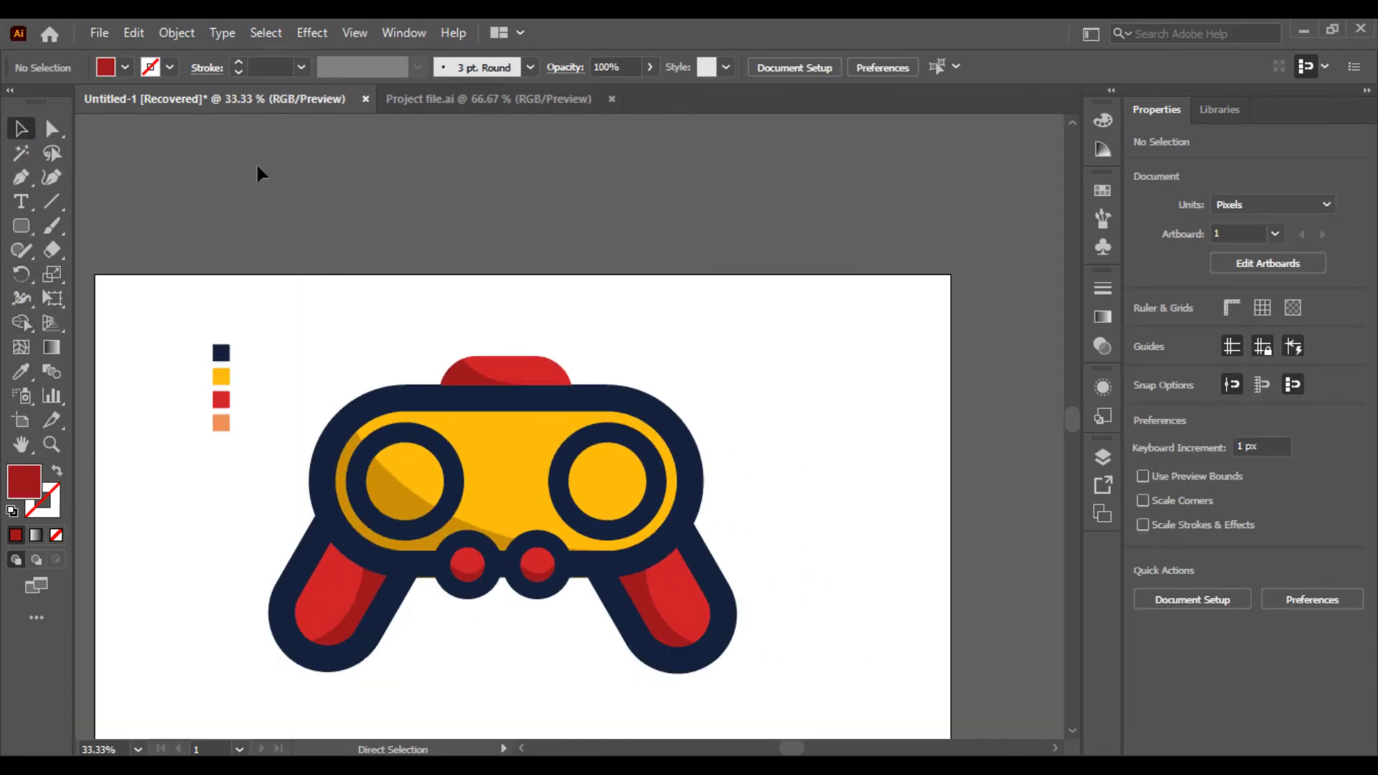
pyautogui.moveTo(329, 277); pyautogui.dragTo(319, 181)
pyautogui.moveTo(315, 251); pyautogui.dragTo(585, 494)
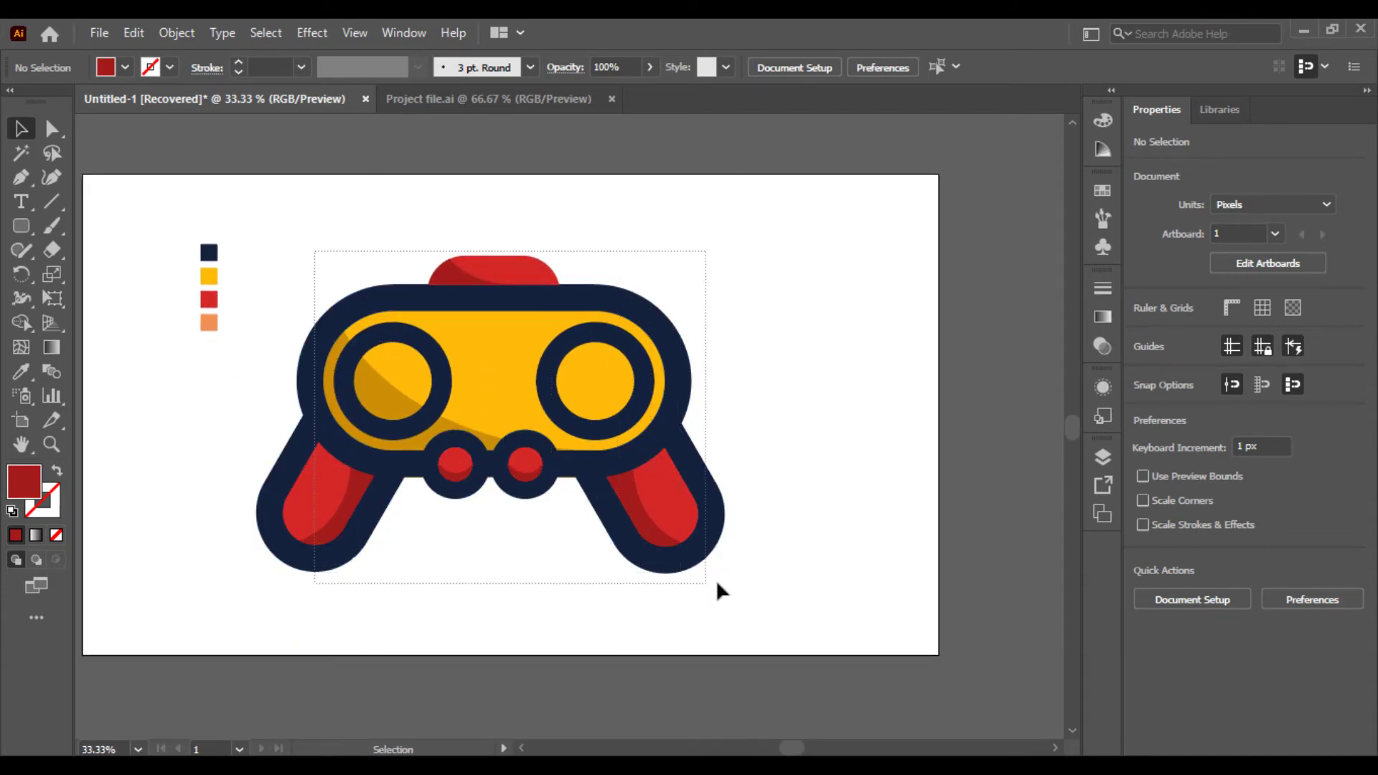
pyautogui.moveTo(717, 584); pyautogui.dragTo(704, 560)
pyautogui.click(805, 442)
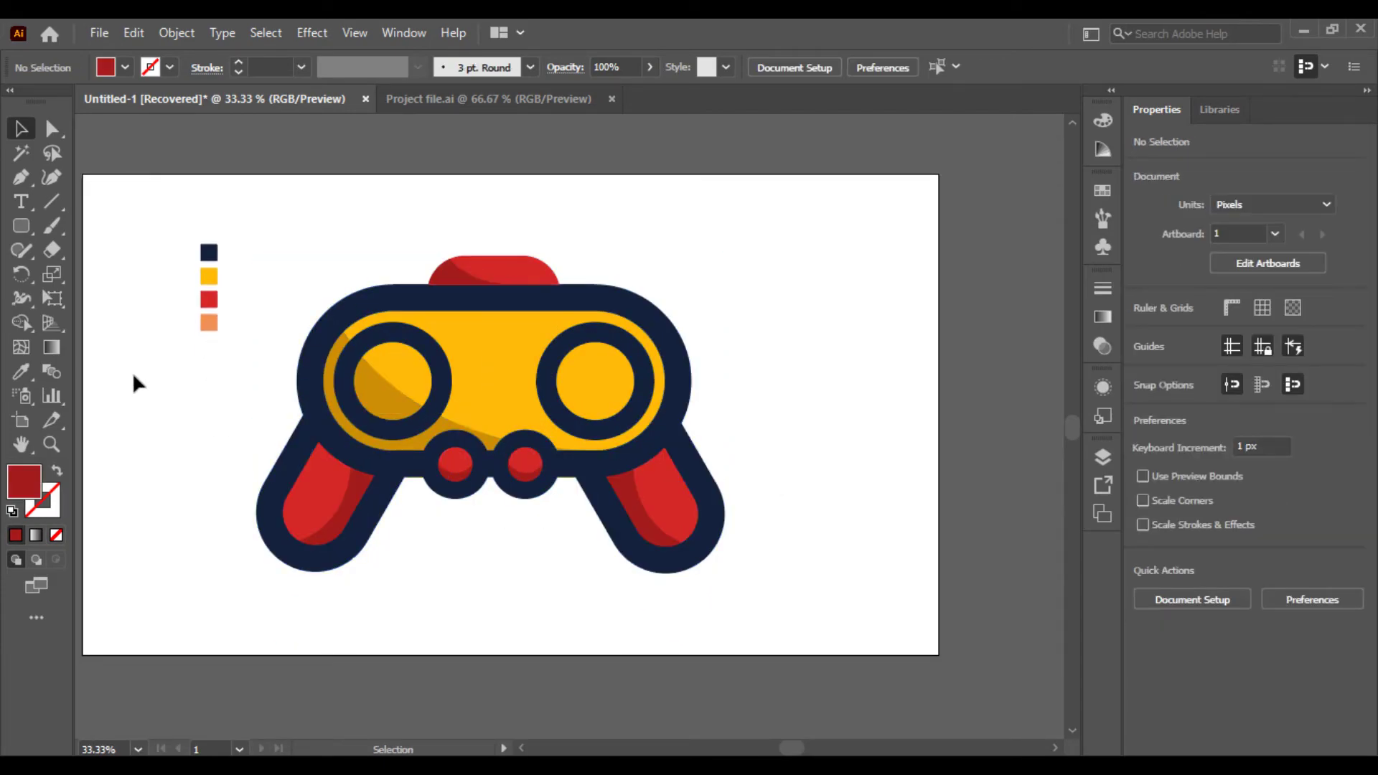
# - Draw a red rounded rectangle left of the controller and round its ends into a pill
pyautogui.hscroll(-3, 92, 325)
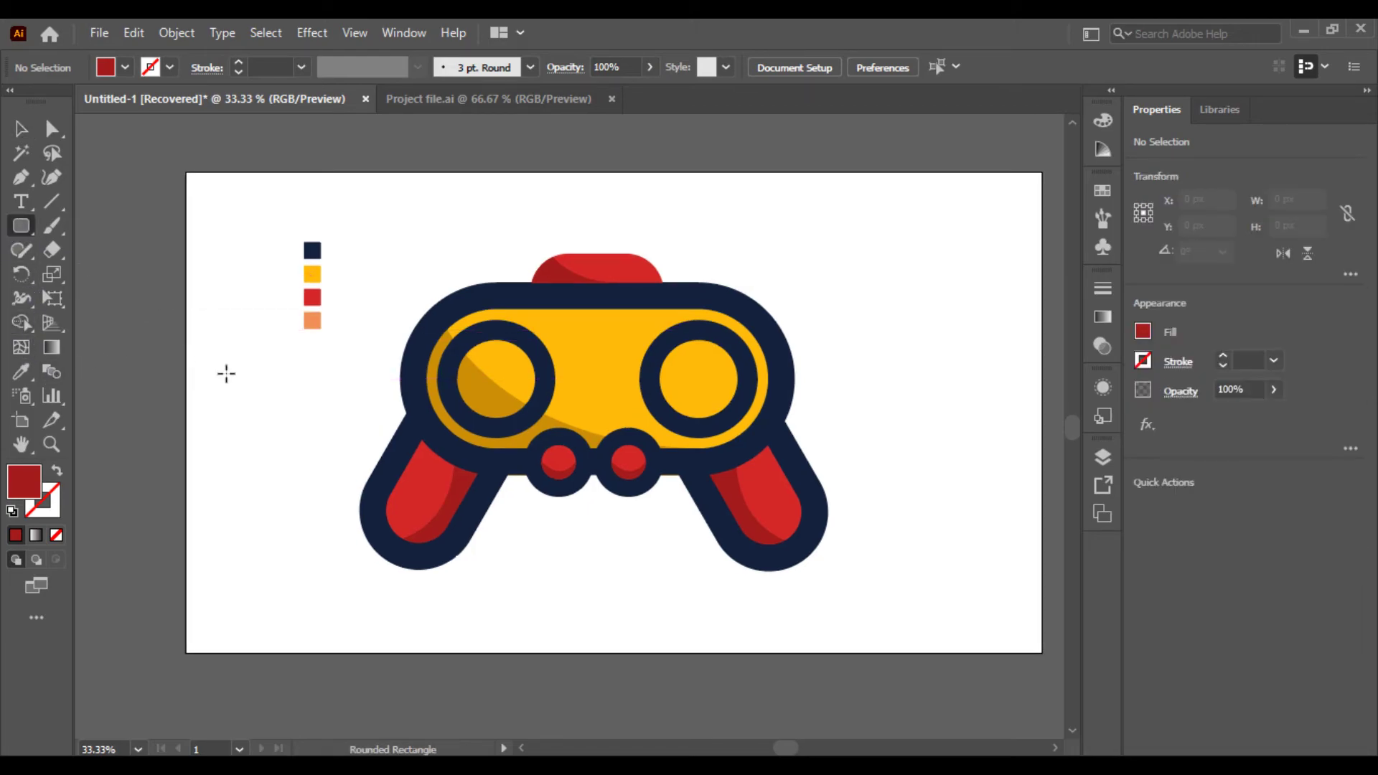
pyautogui.moveTo(249, 397)
pyautogui.mouseDown()
pyautogui.moveTo(265, 471)
pyautogui.moveTo(267, 460)
pyautogui.mouseUp()
pyautogui.hotkey('ctrl', '=')
pyautogui.hotkey('ctrl', '=')
pyautogui.hotkey('ctrl', '=')
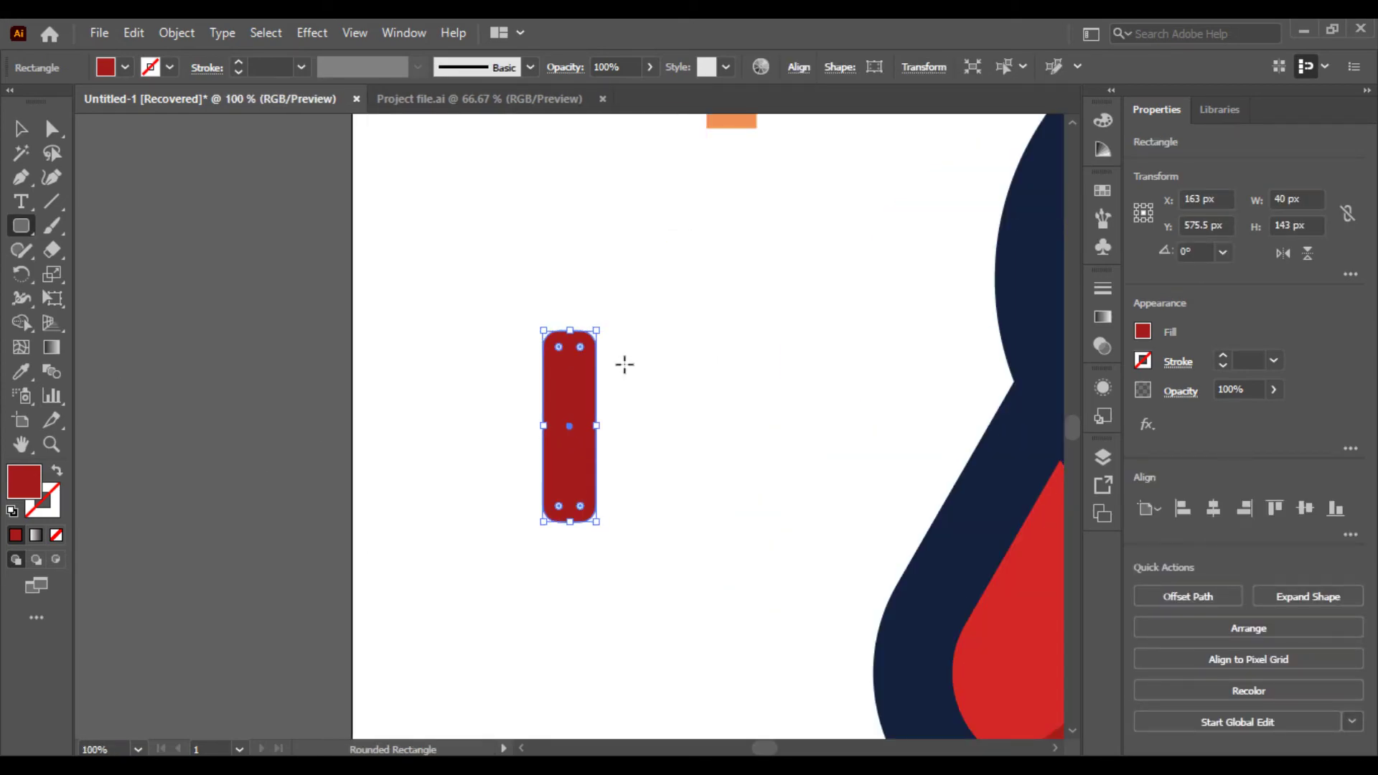
pyautogui.moveTo(582, 351); pyautogui.dragTo(567, 423)
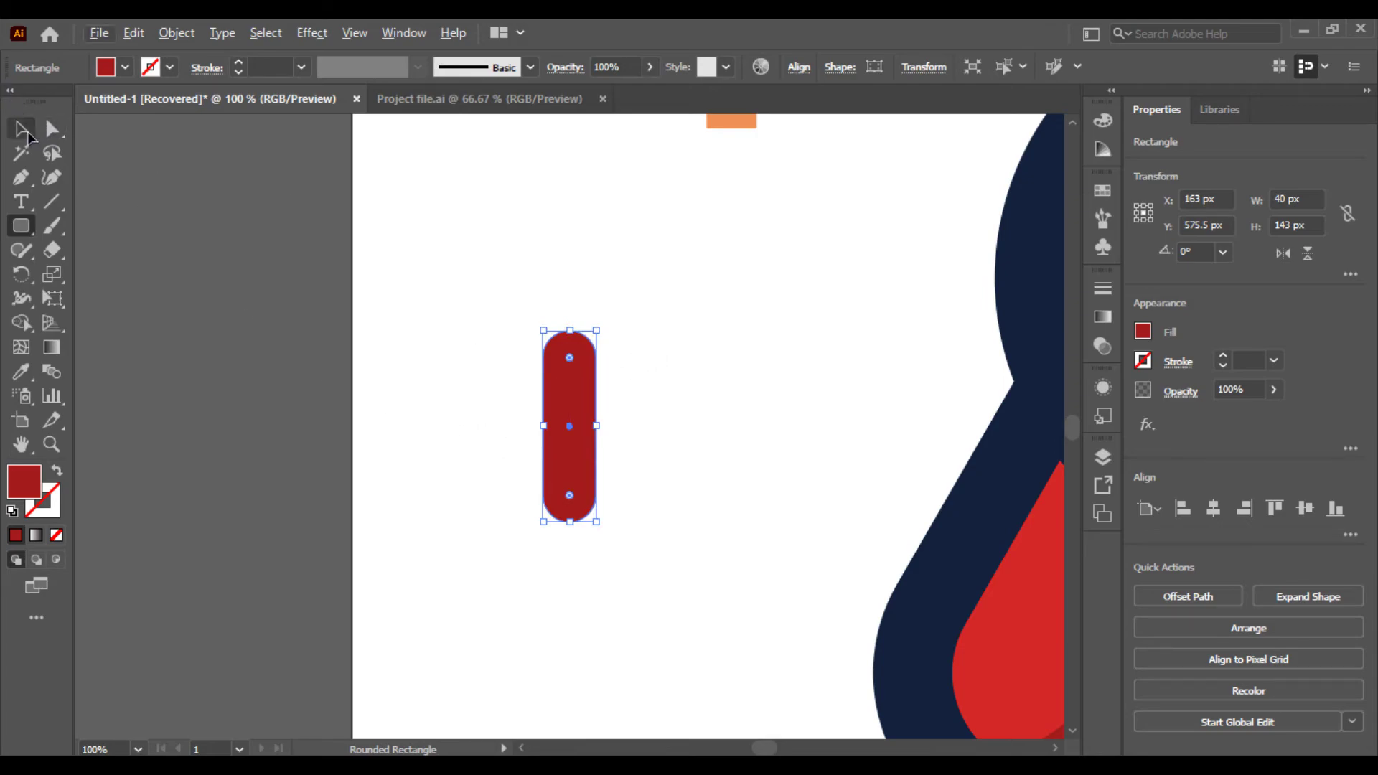
# - Duplicate the pill, turn the copy horizontal and vertically centre it across the first
pyautogui.click(27, 134)
pyautogui.moveTo(578, 387); pyautogui.dragTo(655, 397)
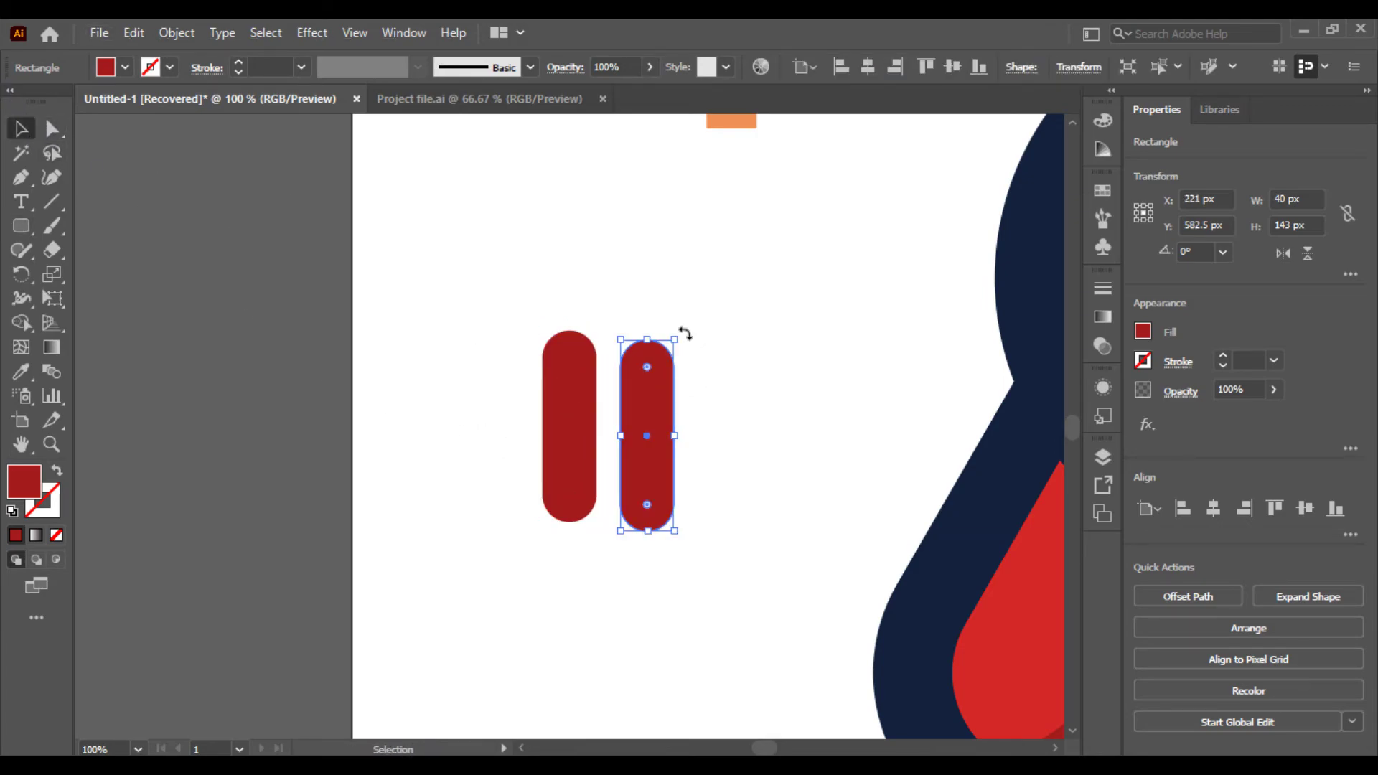
pyautogui.moveTo(686, 333); pyautogui.dragTo(749, 467)
pyautogui.moveTo(647, 430); pyautogui.dragTo(609, 418)
pyautogui.moveTo(646, 366); pyautogui.dragTo(460, 515)
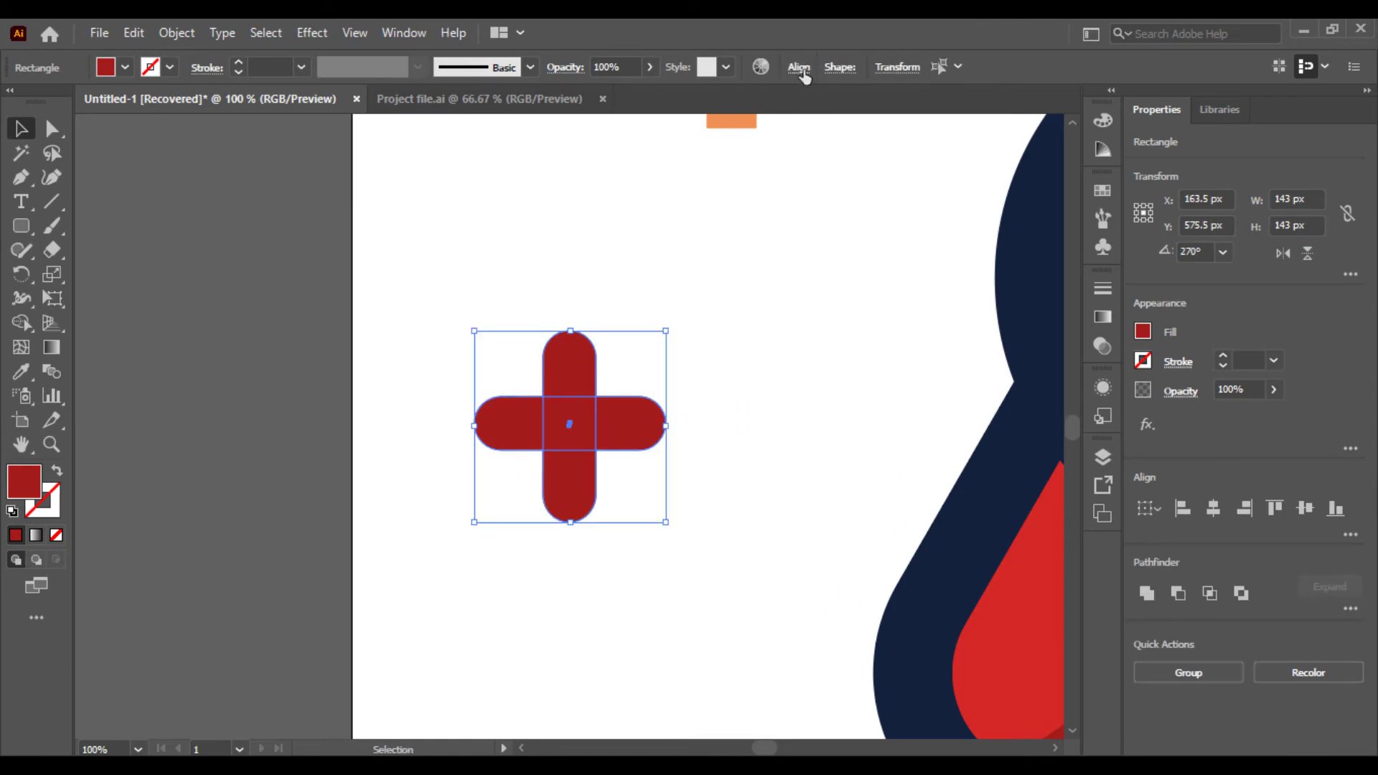
pyautogui.click(799, 67)
pyautogui.click(754, 124)
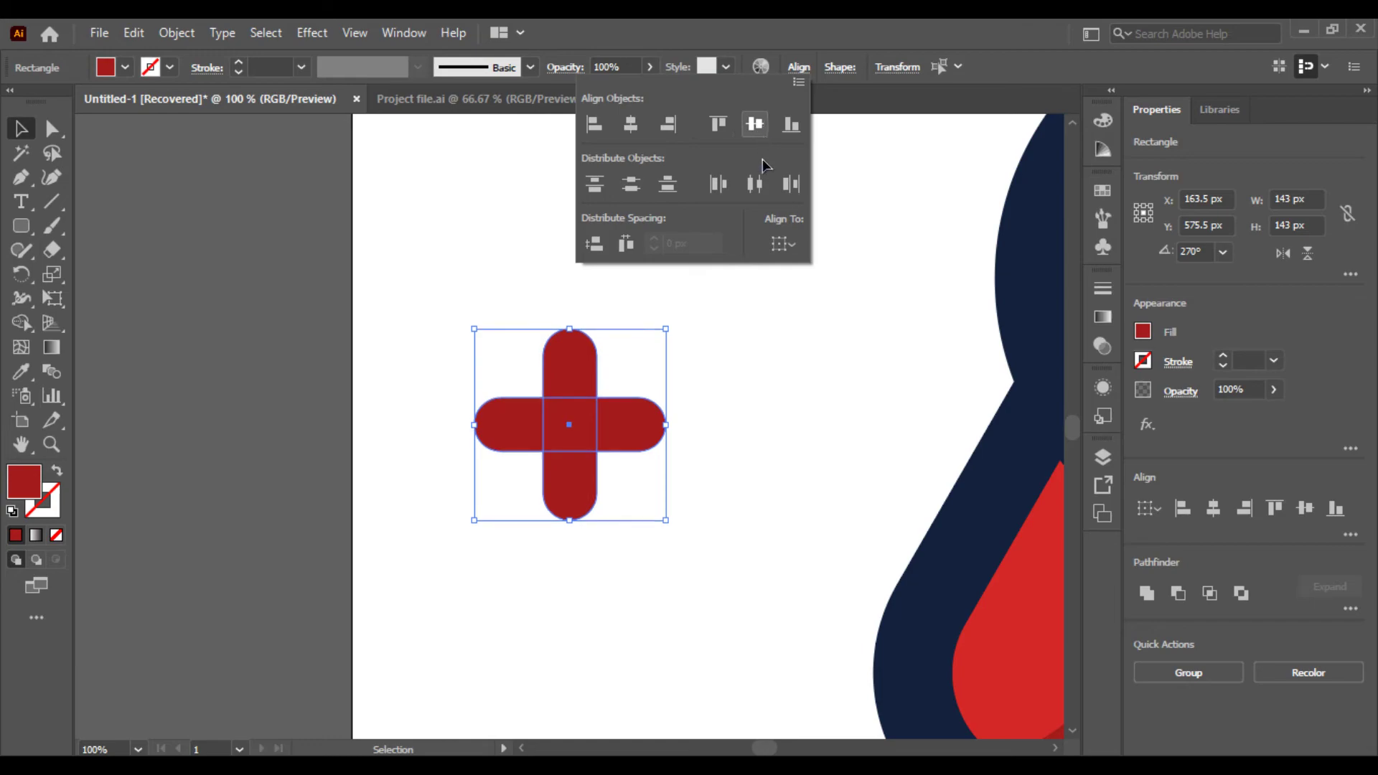
# - Merge the two pills into one cross shape with the Shape Builder tool
pyautogui.moveTo(619, 464); pyautogui.dragTo(317, 538)
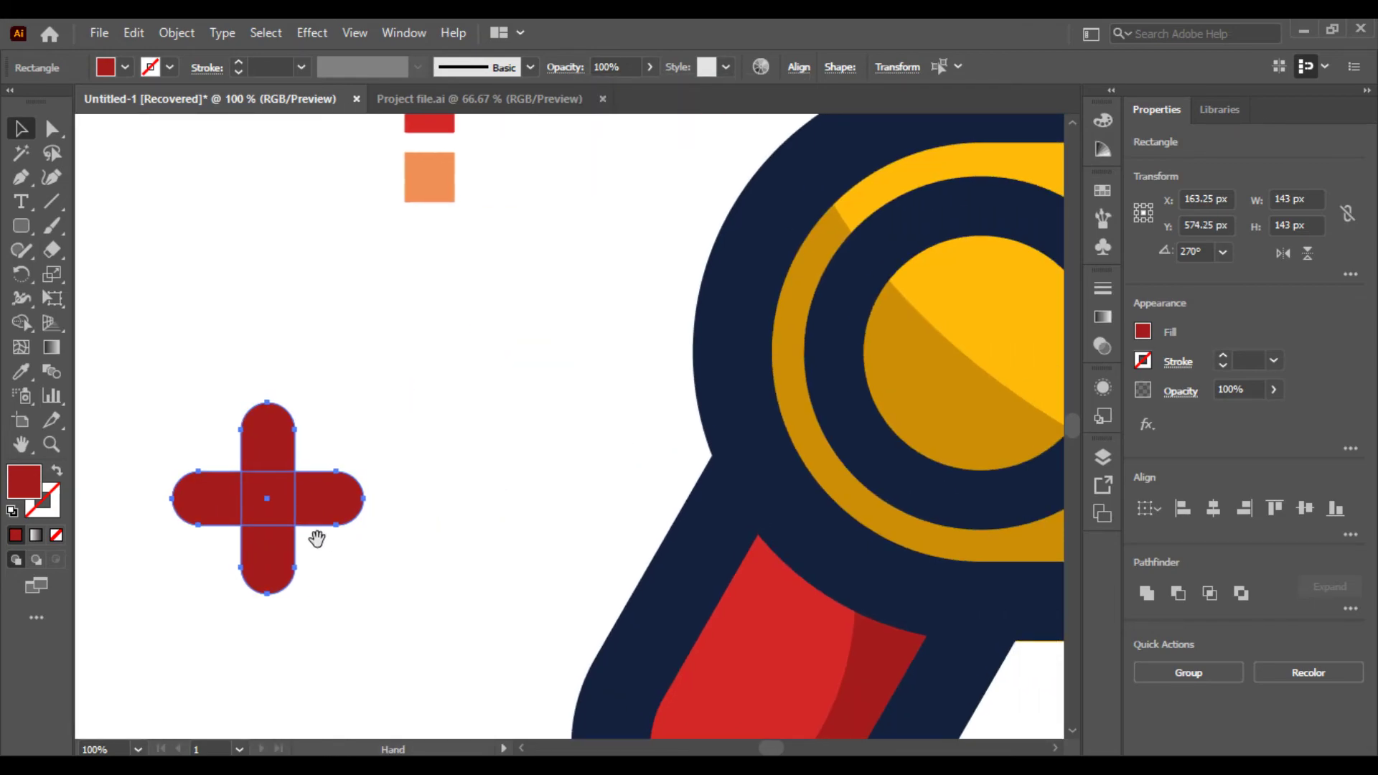
pyautogui.click(21, 323)
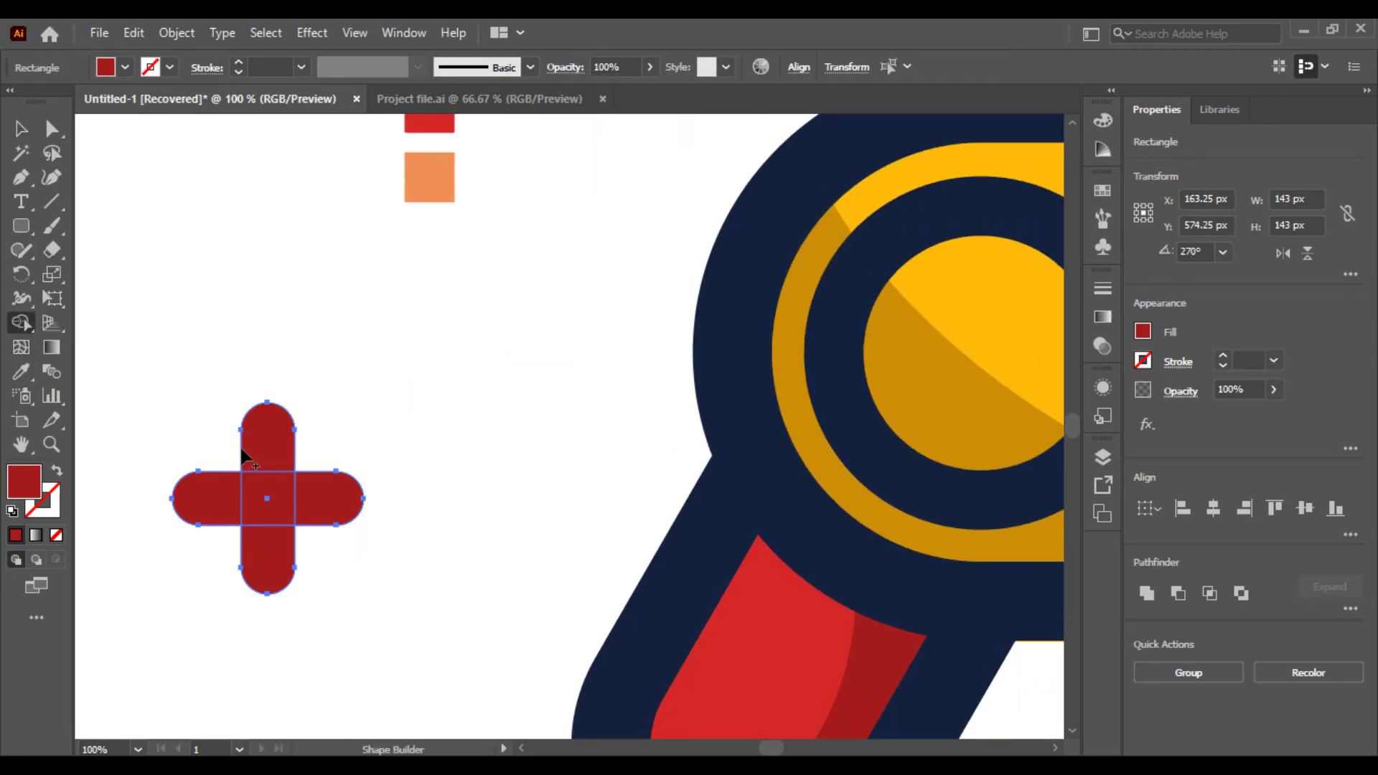
pyautogui.moveTo(265, 557); pyautogui.dragTo(252, 488)
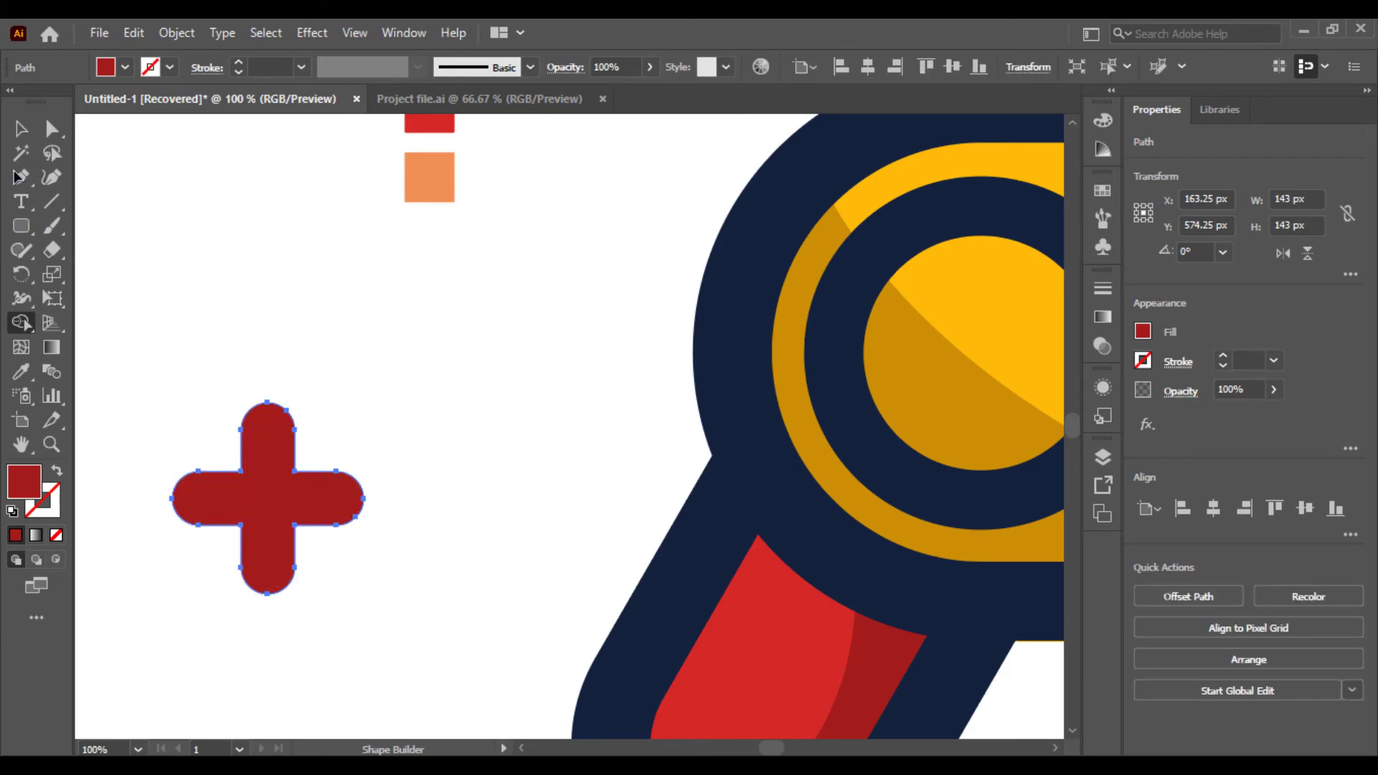
pyautogui.click(19, 130)
# - Move the red cross into the left circle and shrink it to about 82 px
pyautogui.hotkey('ctrl', '-')
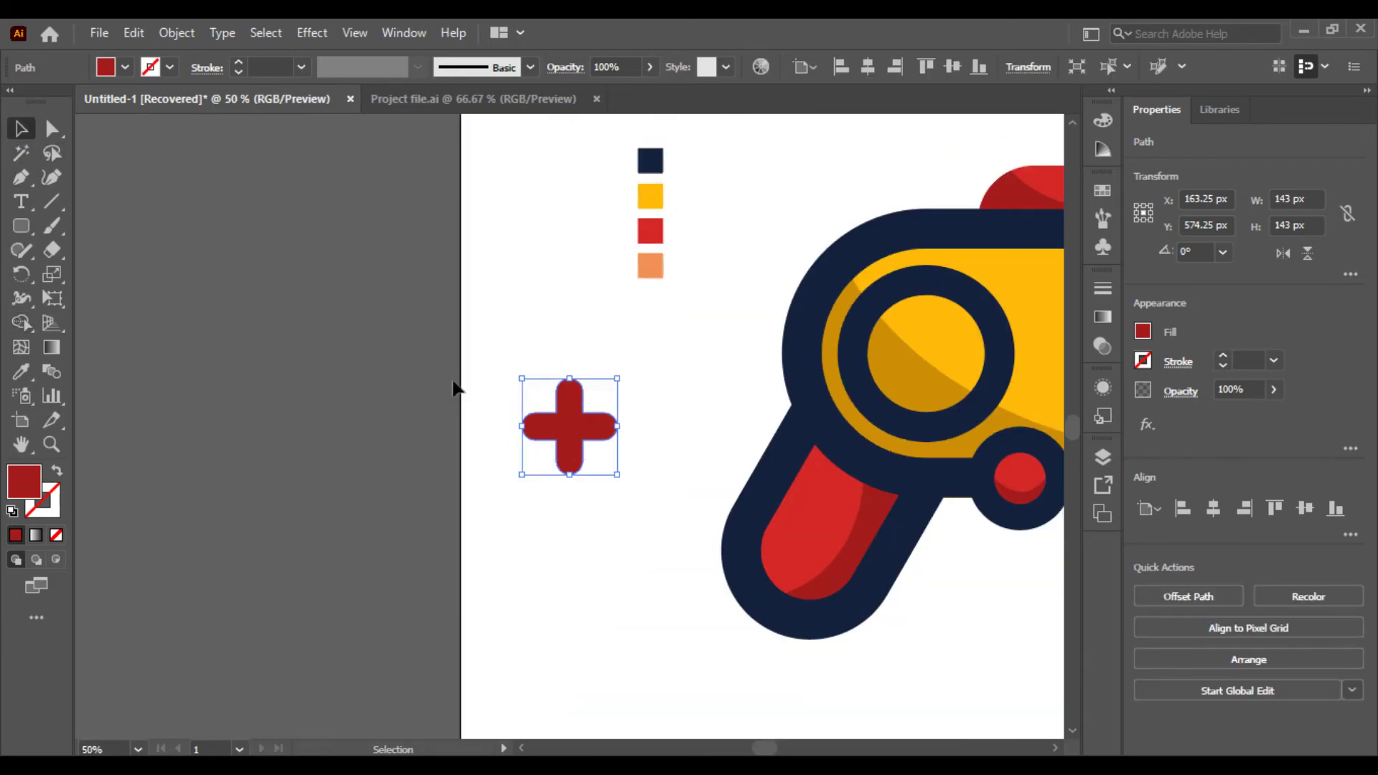
pyautogui.moveTo(453, 385); pyautogui.dragTo(3, 392)
pyautogui.moveTo(124, 413); pyautogui.dragTo(482, 345)
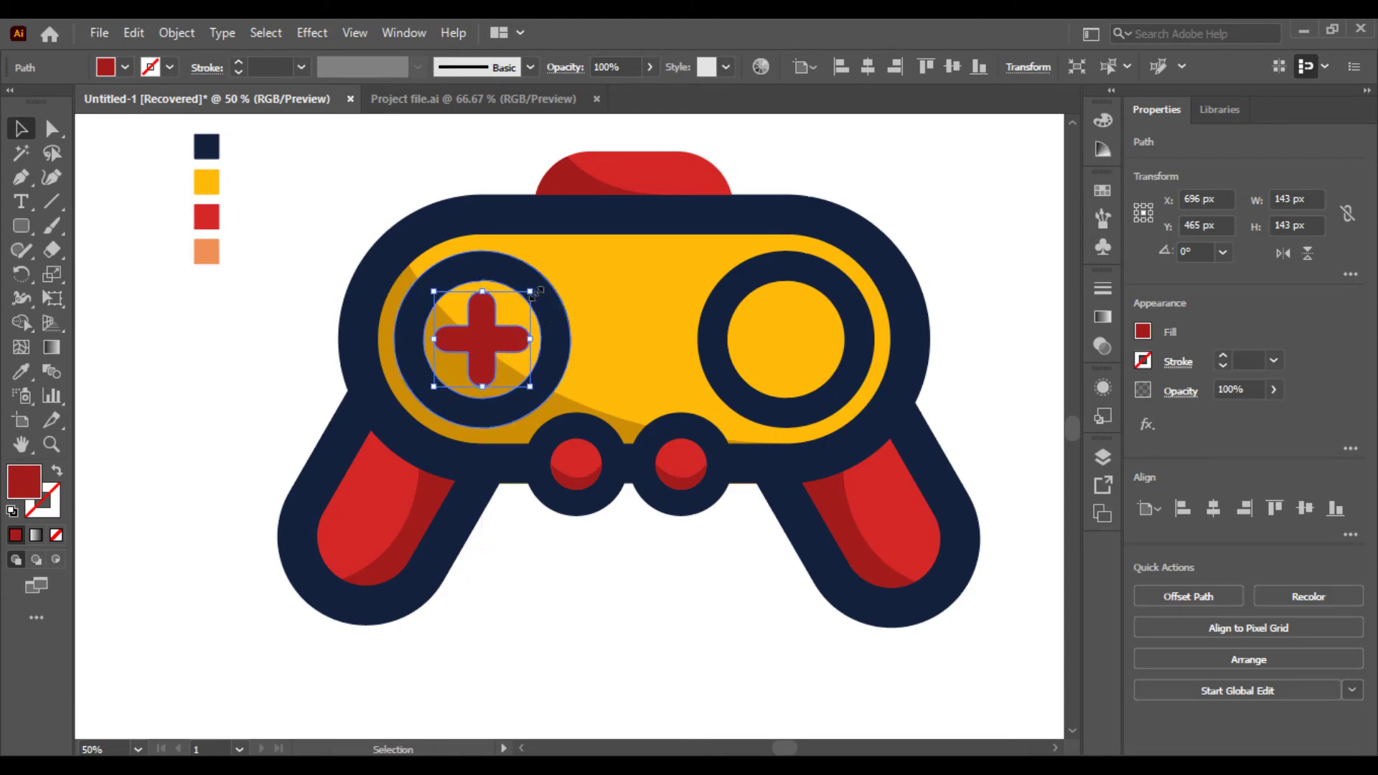
pyautogui.moveTo(535, 292); pyautogui.dragTo(515, 314)
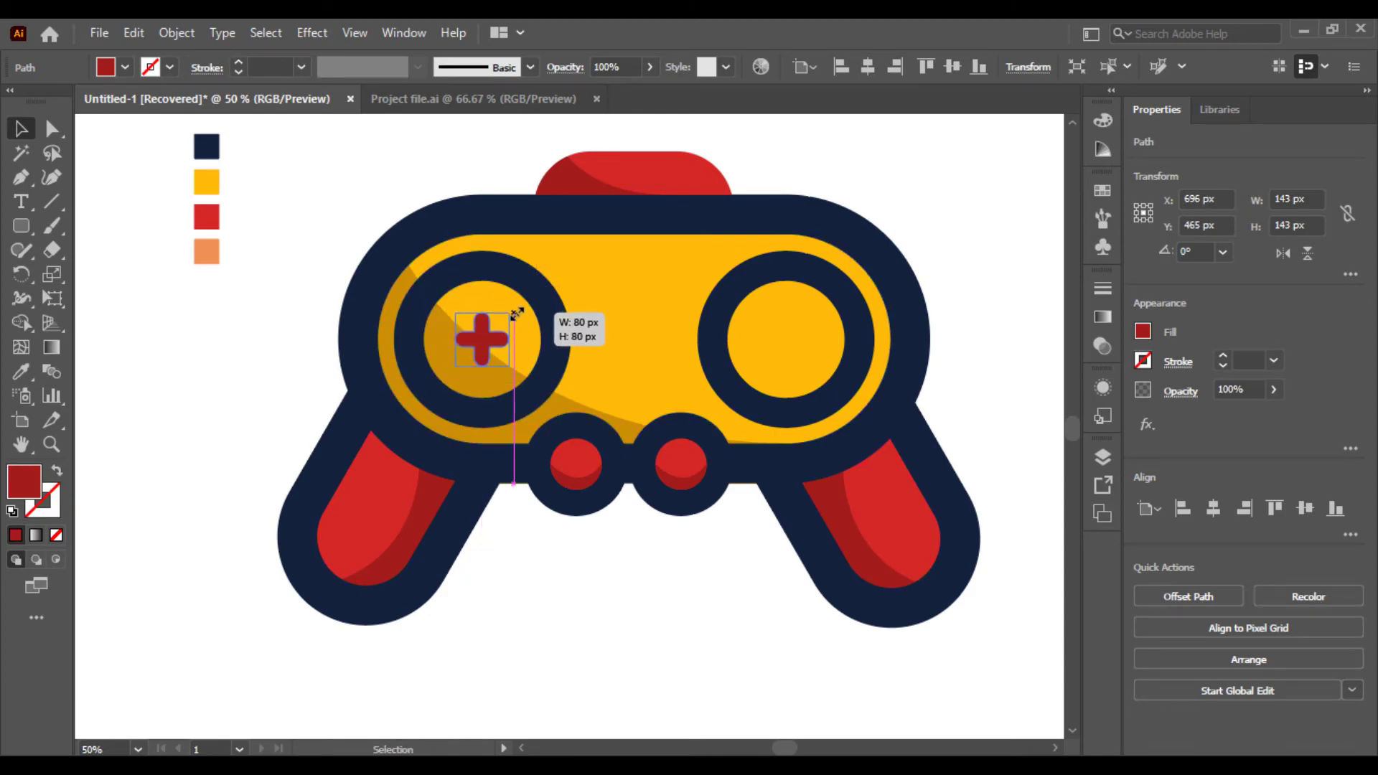
pyautogui.click(220, 409)
# - Recolour the cross with the brighter red swatch using the Eyedropper
pyautogui.moveTo(483, 371)
pyautogui.mouseDown()
pyautogui.moveTo(358, 399)
pyautogui.moveTo(575, 410)
pyautogui.mouseUp()
pyautogui.click(583, 398)
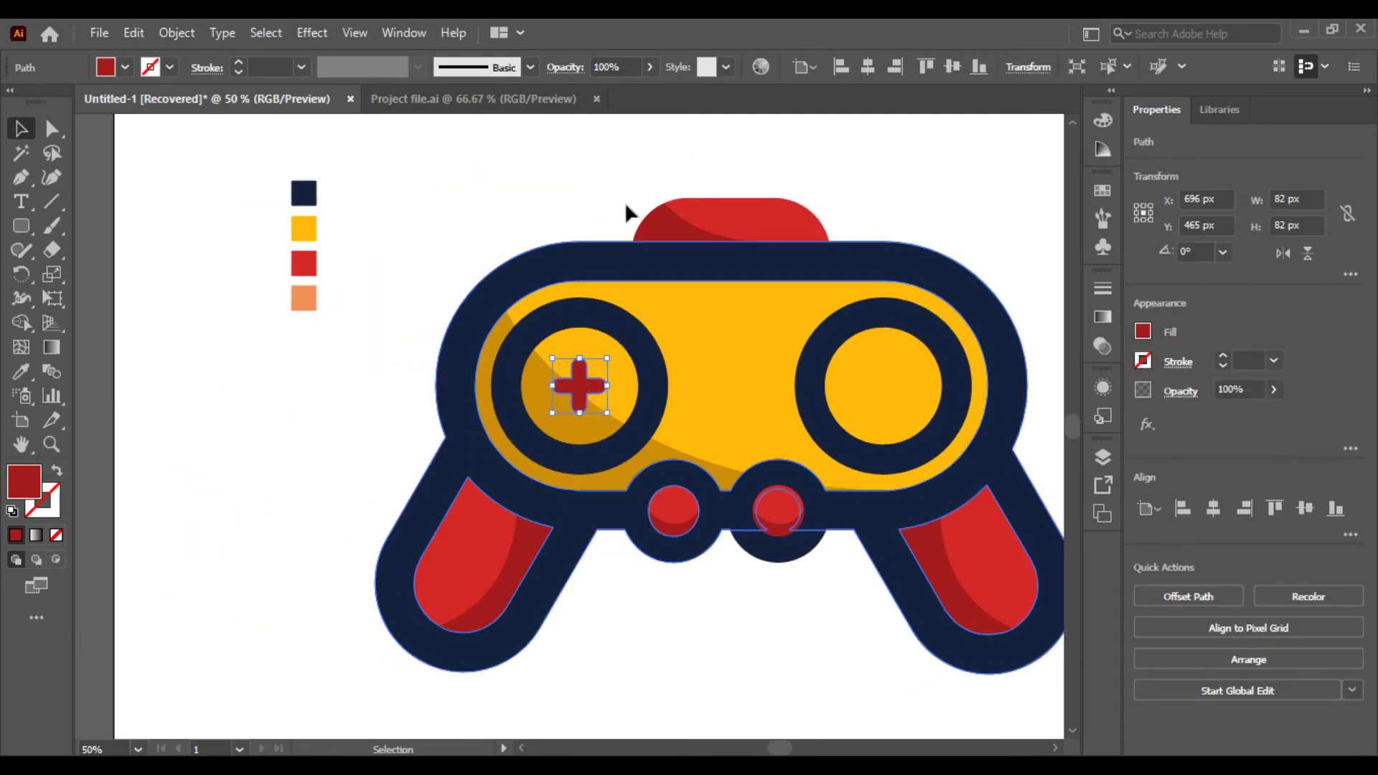
pyautogui.click(21, 370)
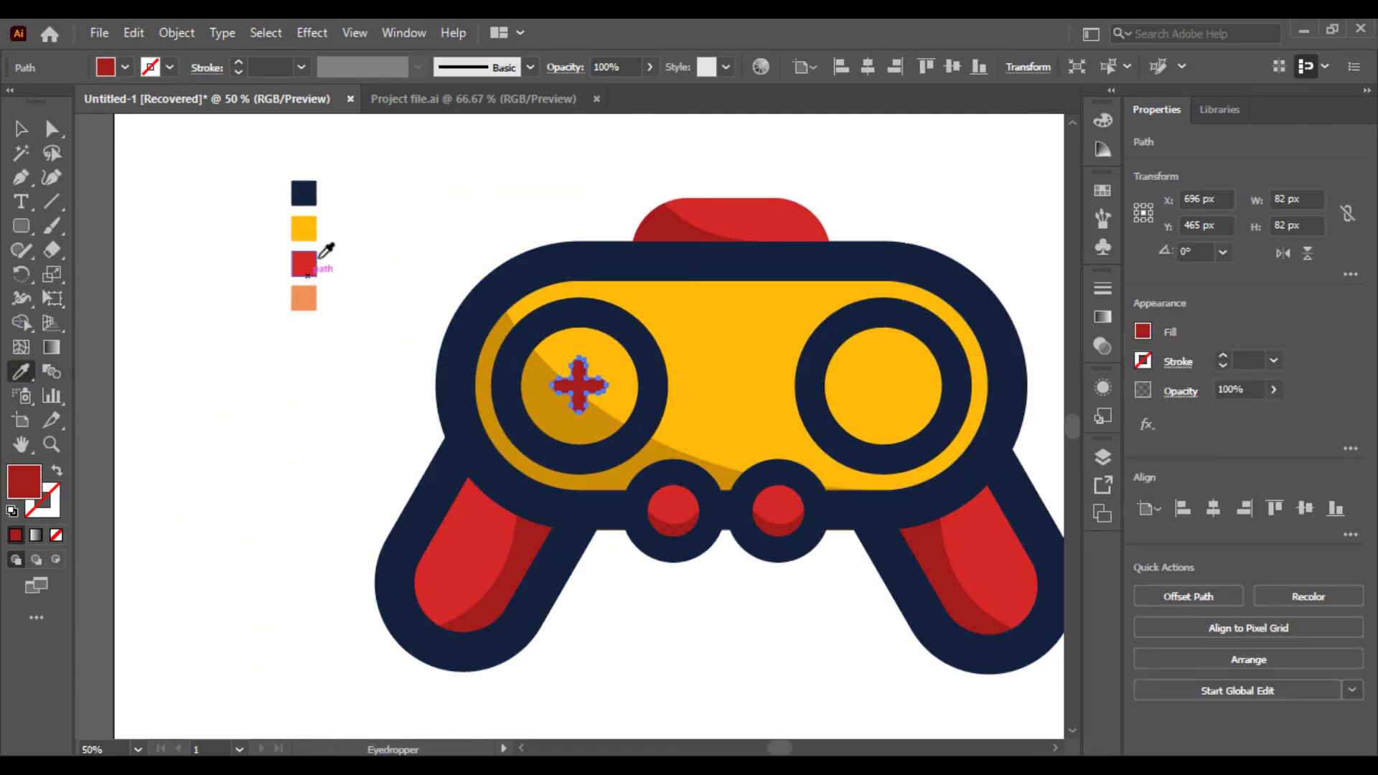
pyautogui.click(304, 263)
pyautogui.click(21, 128)
pyautogui.click(221, 304)
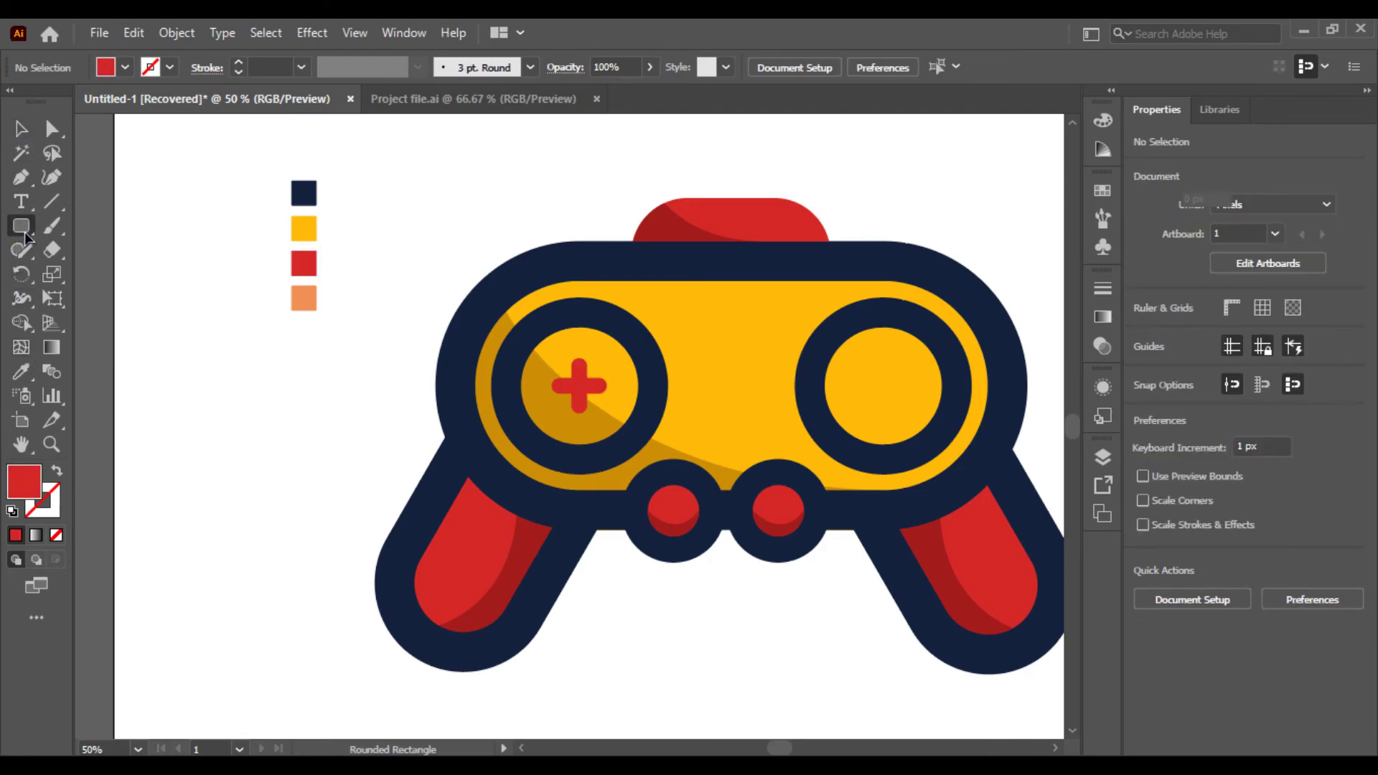
# - Draw a small red circle and copy it into a diamond of four dots
pyautogui.moveTo(21, 226); pyautogui.dragTo(100, 277)
pyautogui.moveTo(167, 344); pyautogui.dragTo(196, 373)
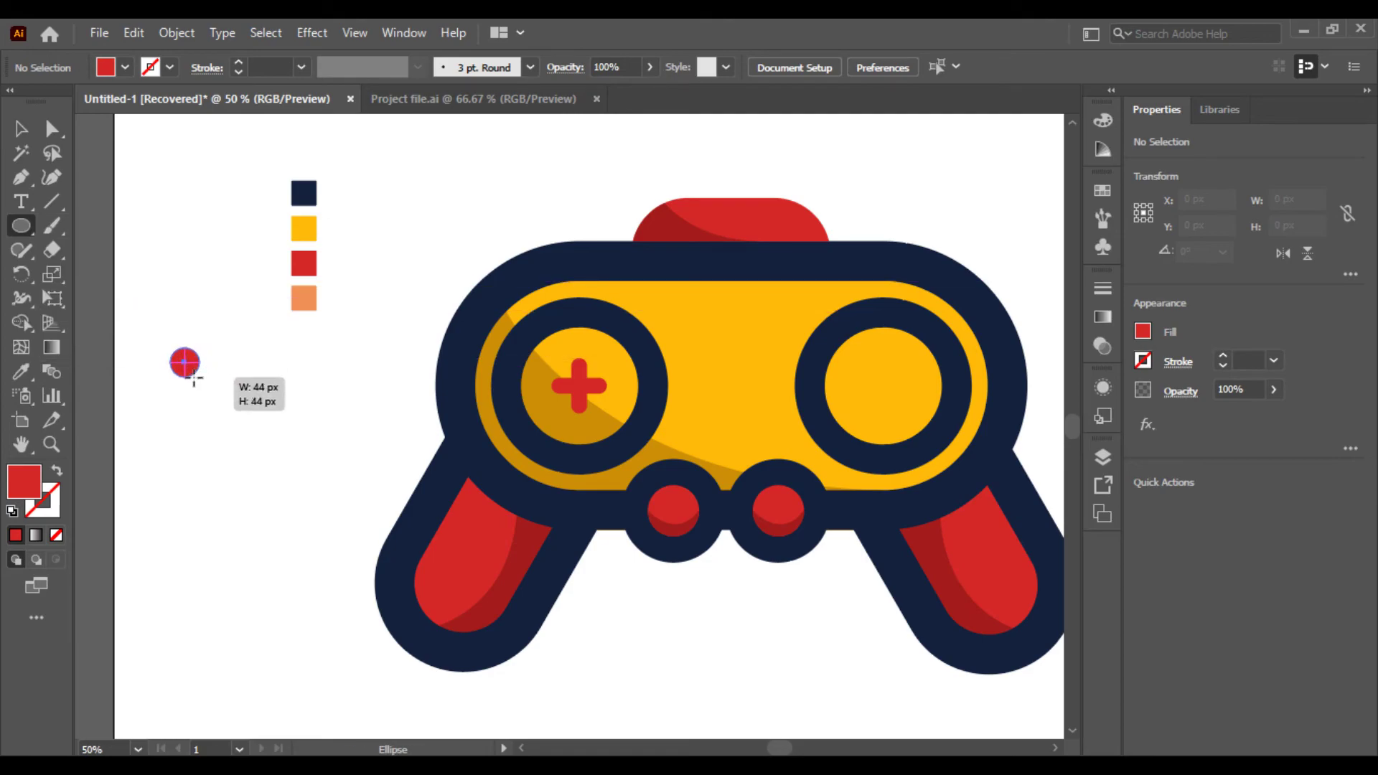
pyautogui.click(21, 129)
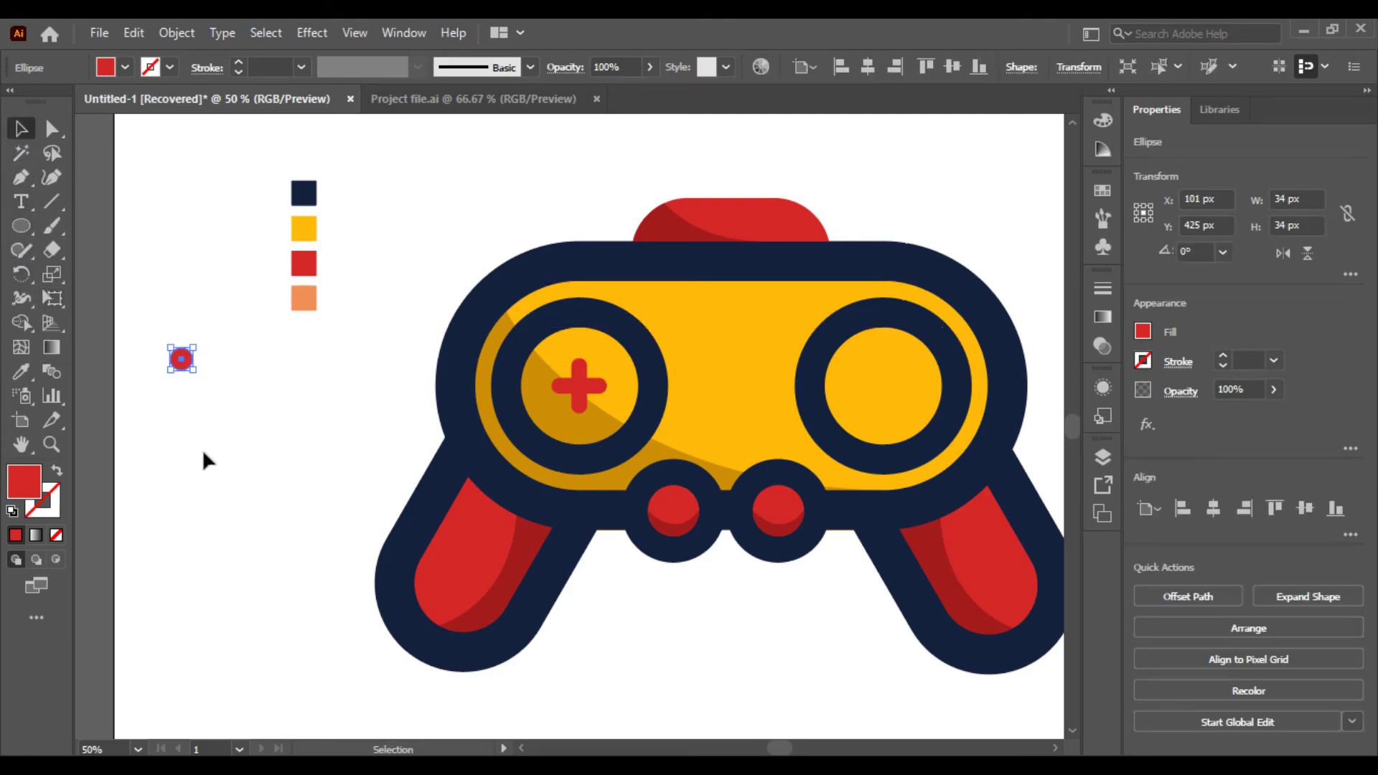
pyautogui.click(201, 449)
pyautogui.moveTo(182, 361)
pyautogui.mouseDown()
pyautogui.moveTo(182, 412)
pyautogui.moveTo(205, 388)
pyautogui.moveTo(153, 390)
pyautogui.moveTo(224, 355)
pyautogui.moveTo(864, 418)
pyautogui.mouseUp()
pyautogui.click(164, 430)
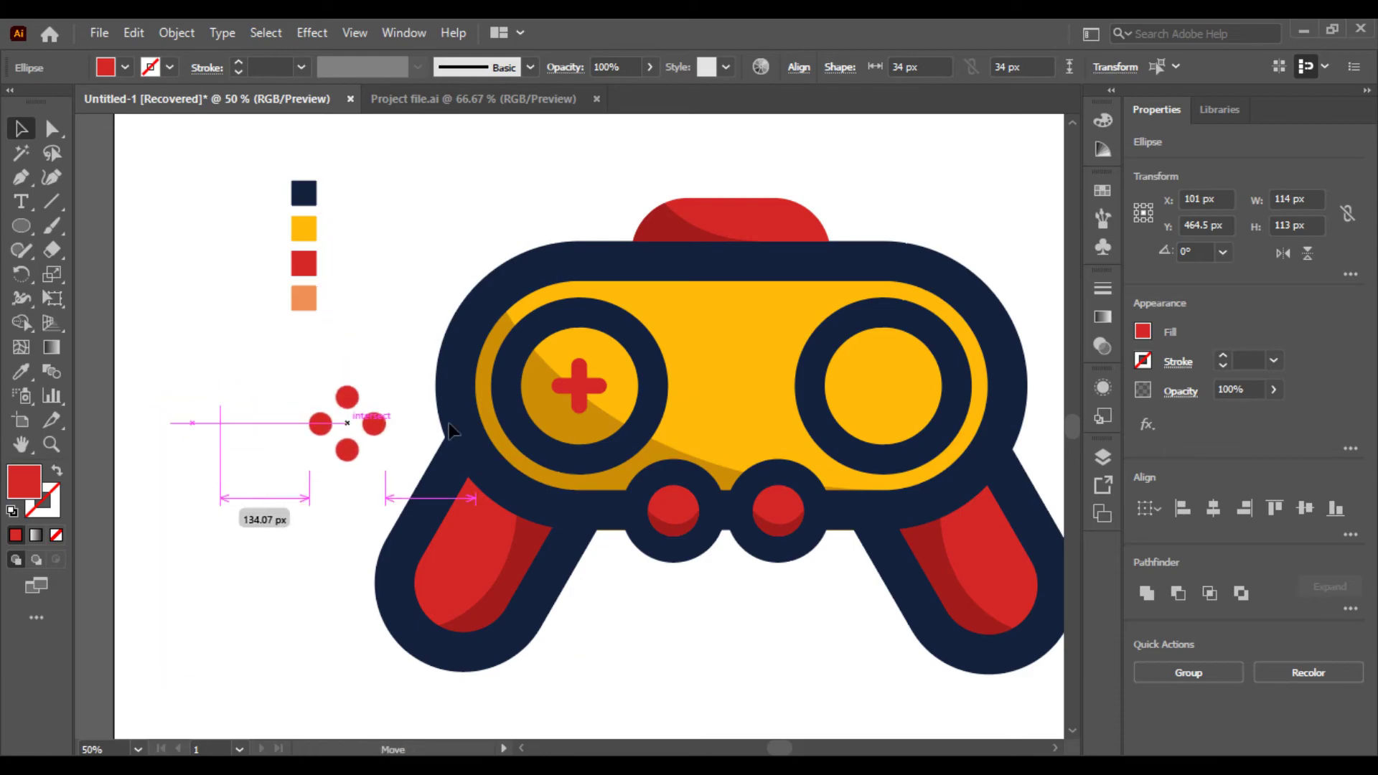
# - Move the four red dots into the right button ring and group them
pyautogui.moveTo(863, 419); pyautogui.dragTo(912, 392)
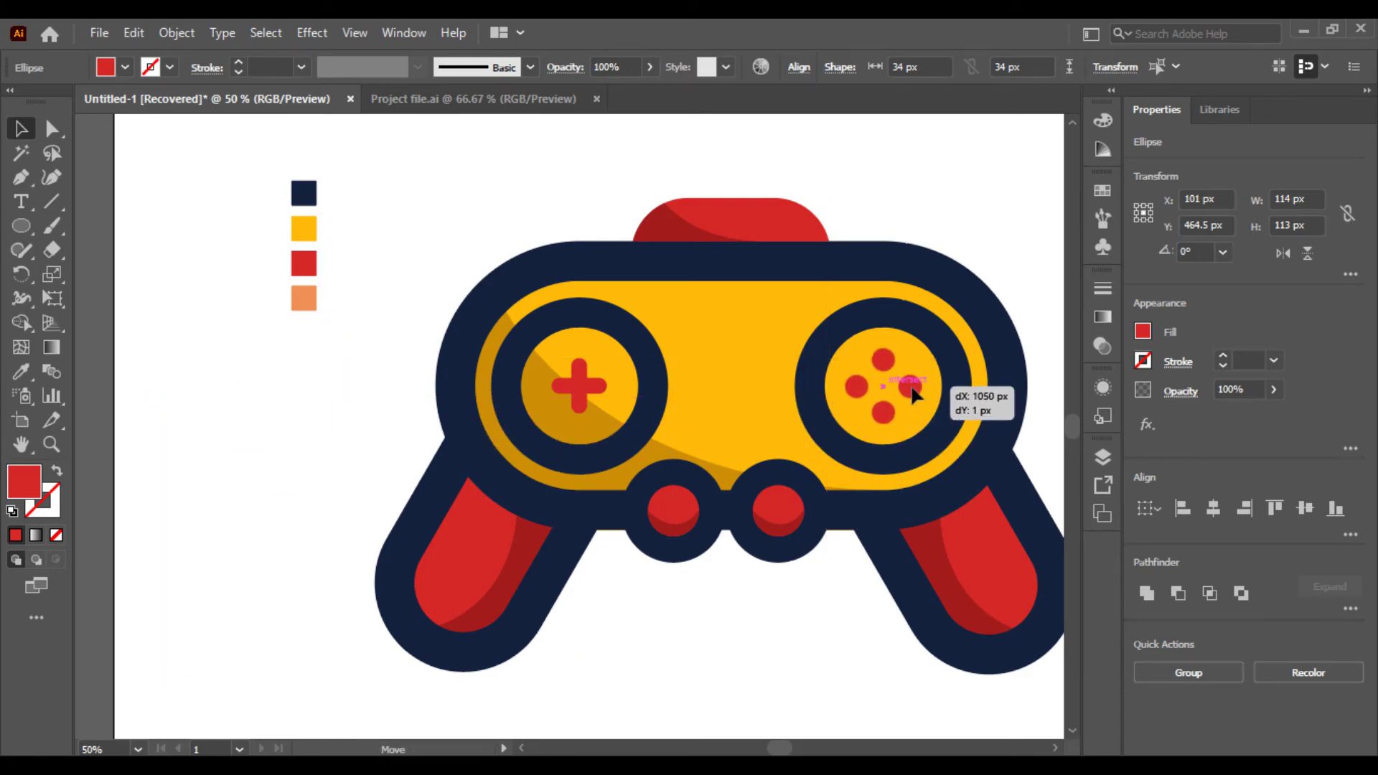
pyautogui.rightClick(911, 407)
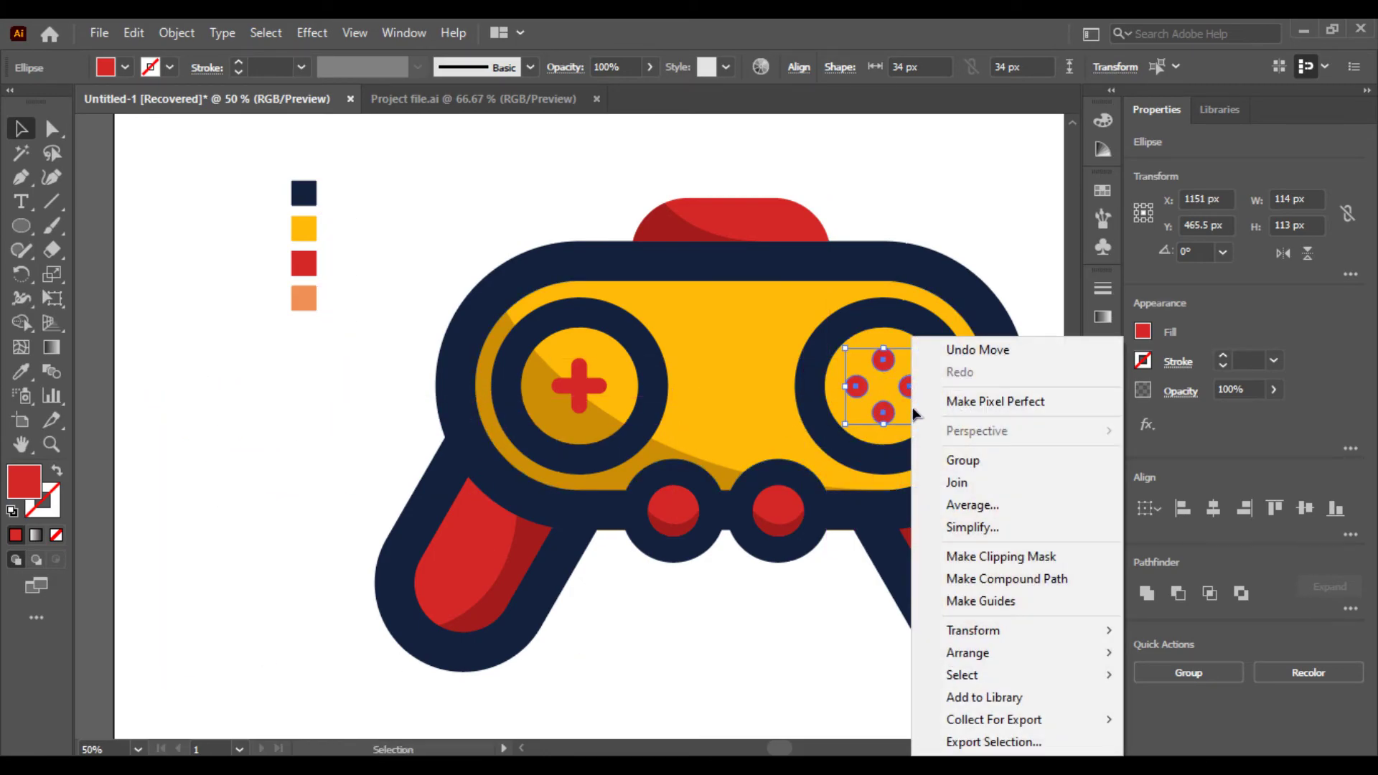
pyautogui.click(963, 460)
pyautogui.click(754, 645)
# - Zoom out to the full artboard and attempt to marquee-select the controller pieces
pyautogui.hotkey('ctrl', '-')
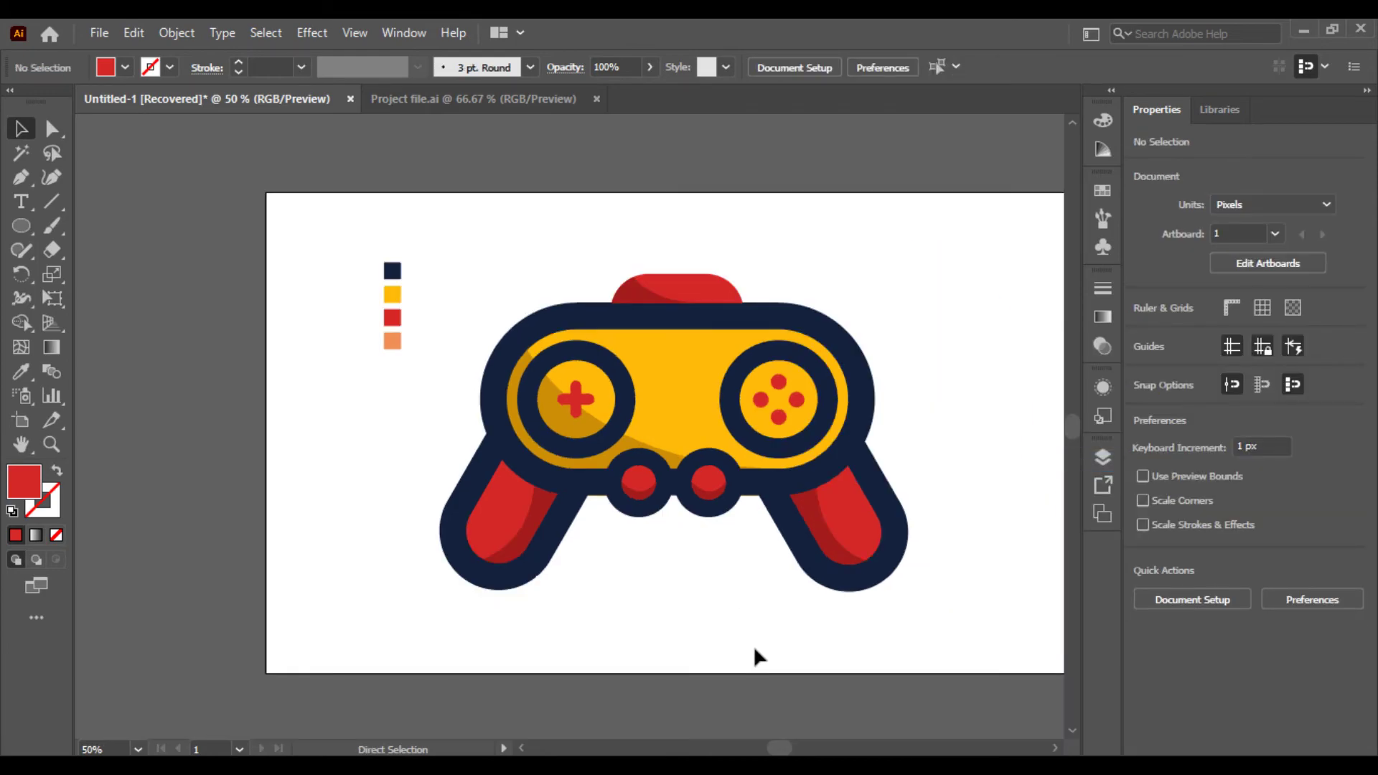
pyautogui.hotkey('ctrl', '-')
pyautogui.hotkey('ctrl', '-')
pyautogui.hotkey('ctrl', '+')
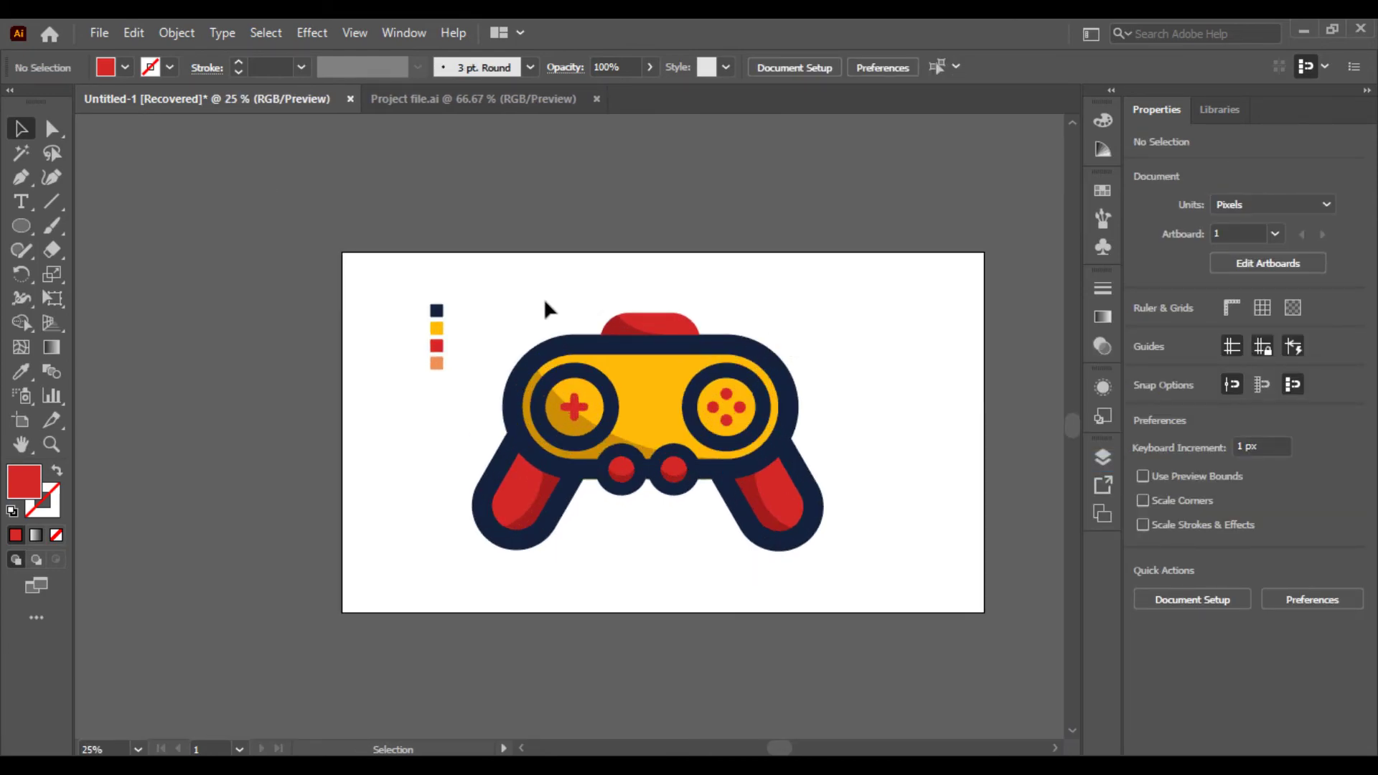
pyautogui.moveTo(867, 561); pyautogui.dragTo(726, 406)
pyautogui.rightClick(726, 408)
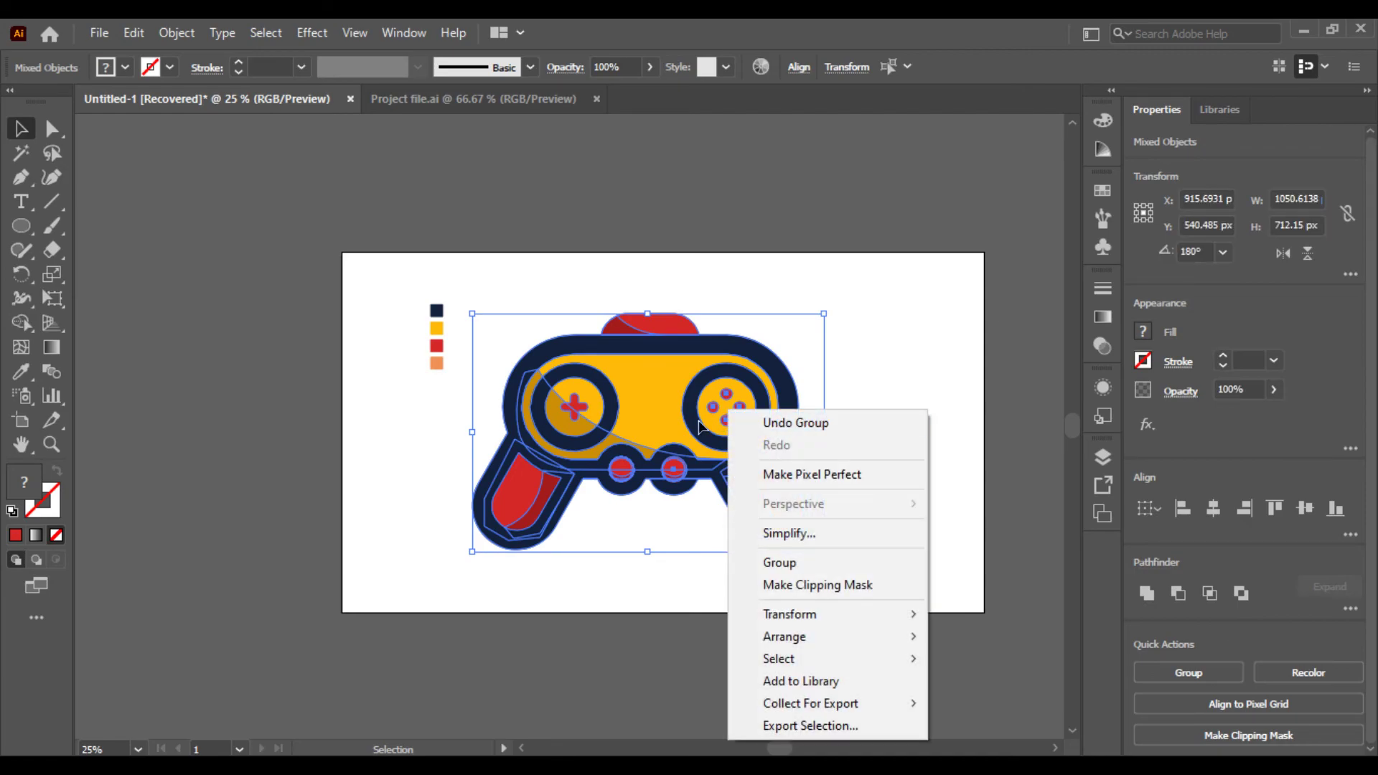
pyautogui.click(609, 564)
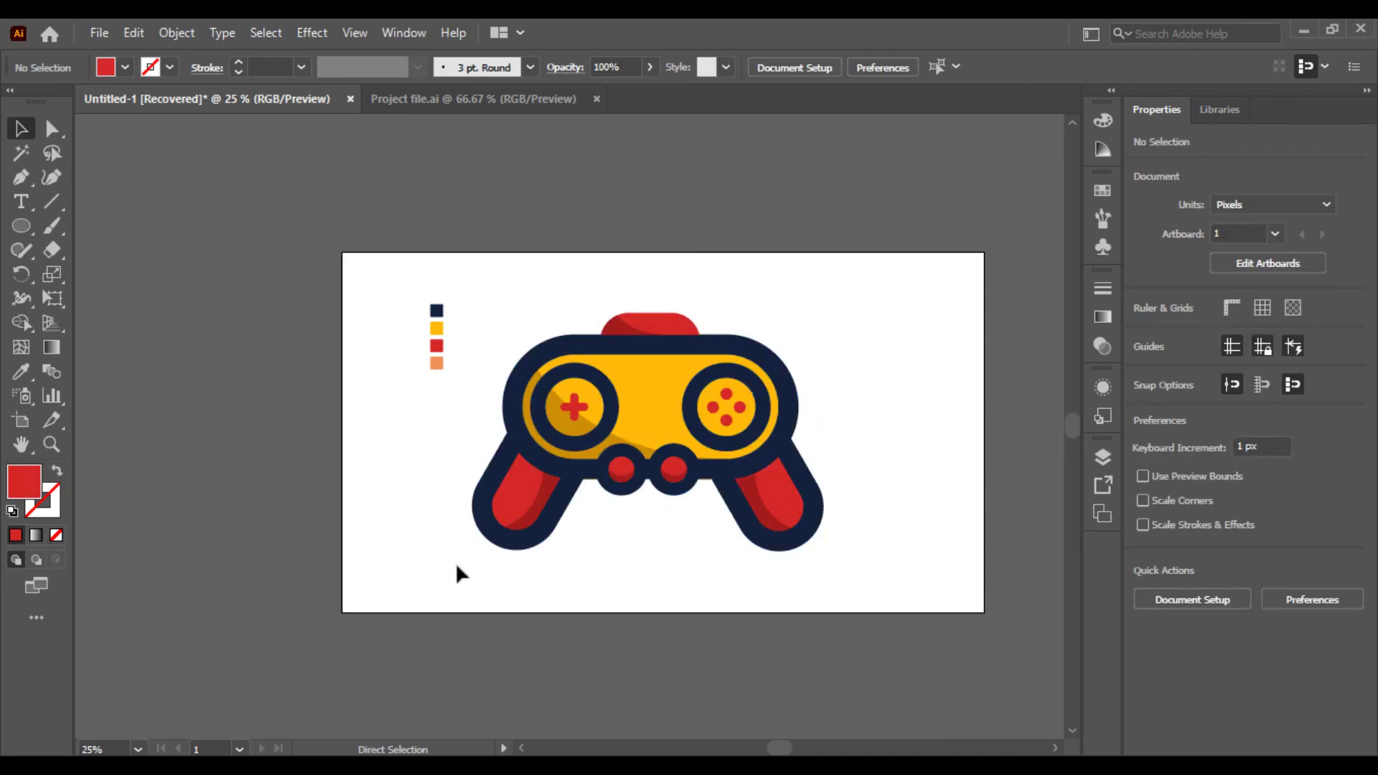
pyautogui.hotkey('ctrl', '+')
pyautogui.hotkey('ctrl', '+')
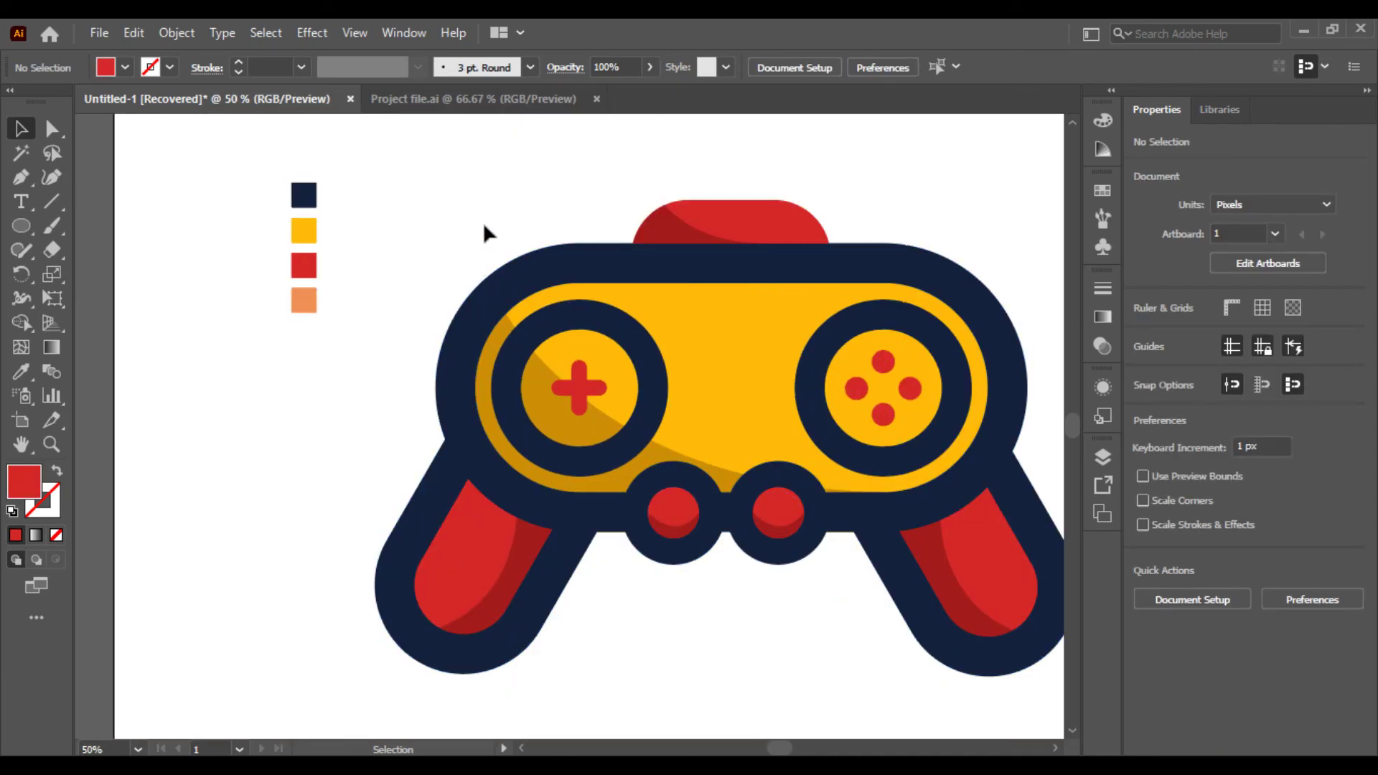
pyautogui.moveTo(965, 602); pyautogui.dragTo(1005, 667)
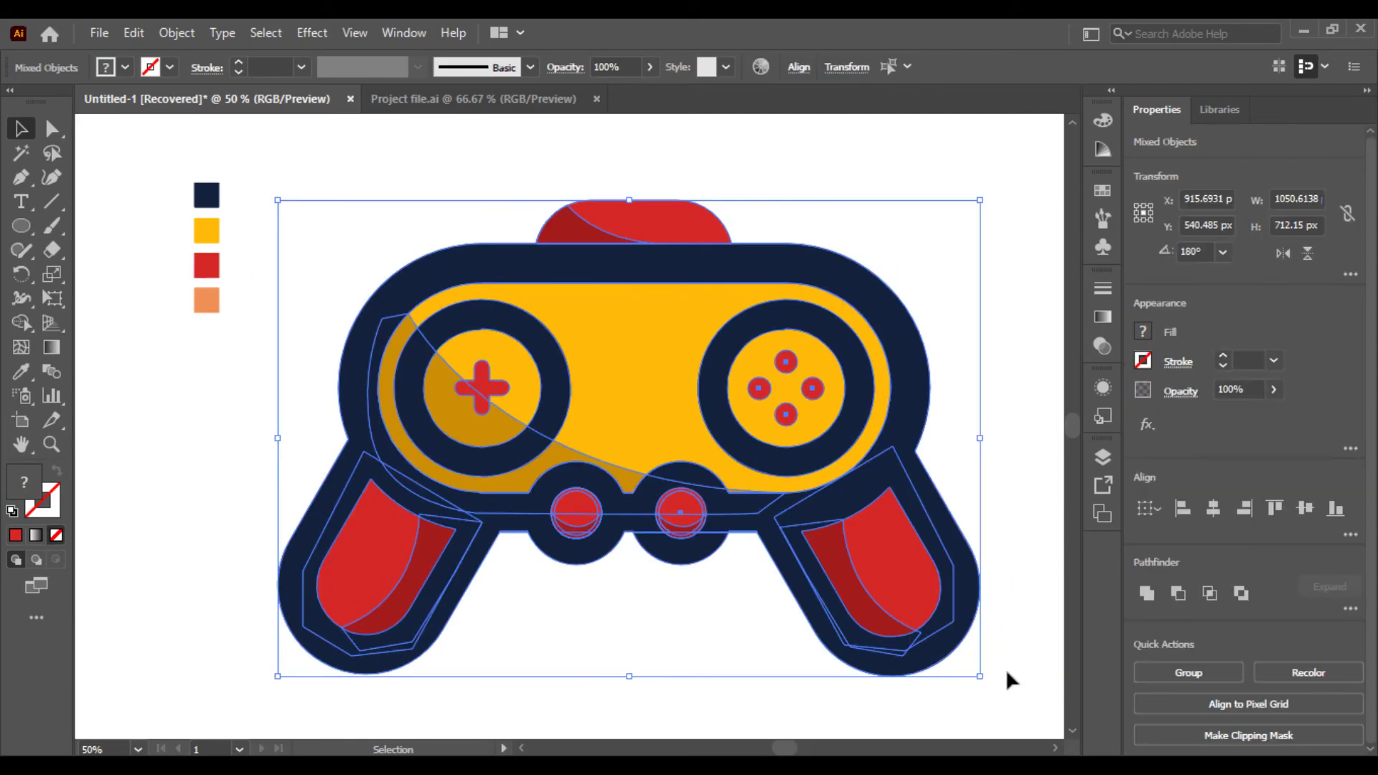
pyautogui.hotkey('ctrl', '-')
pyautogui.click(846, 661)
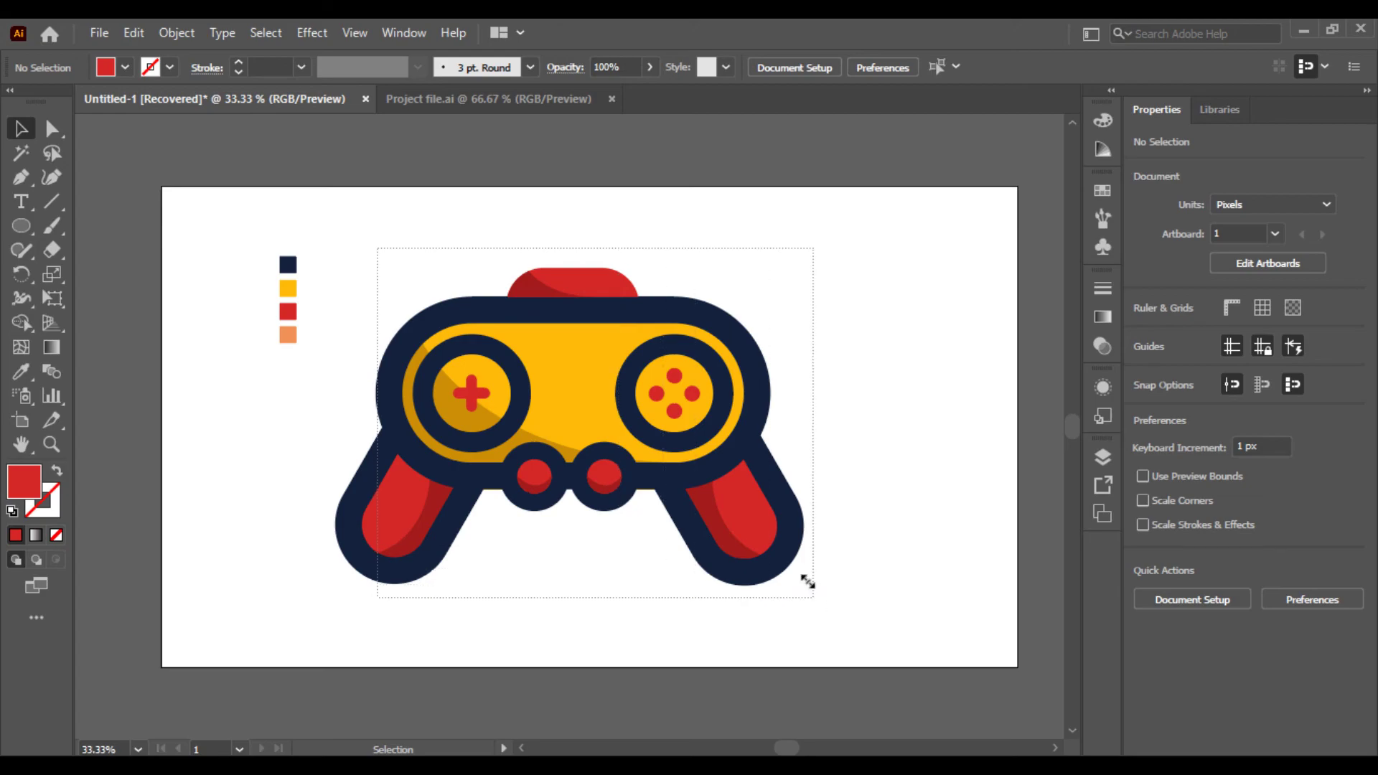
# - Marquee-select every controller piece and group them into one object
pyautogui.moveTo(683, 574); pyautogui.dragTo(806, 578)
pyautogui.rightClick(666, 392)
pyautogui.click(329, 222)
pyautogui.moveTo(330, 225); pyautogui.dragTo(534, 544)
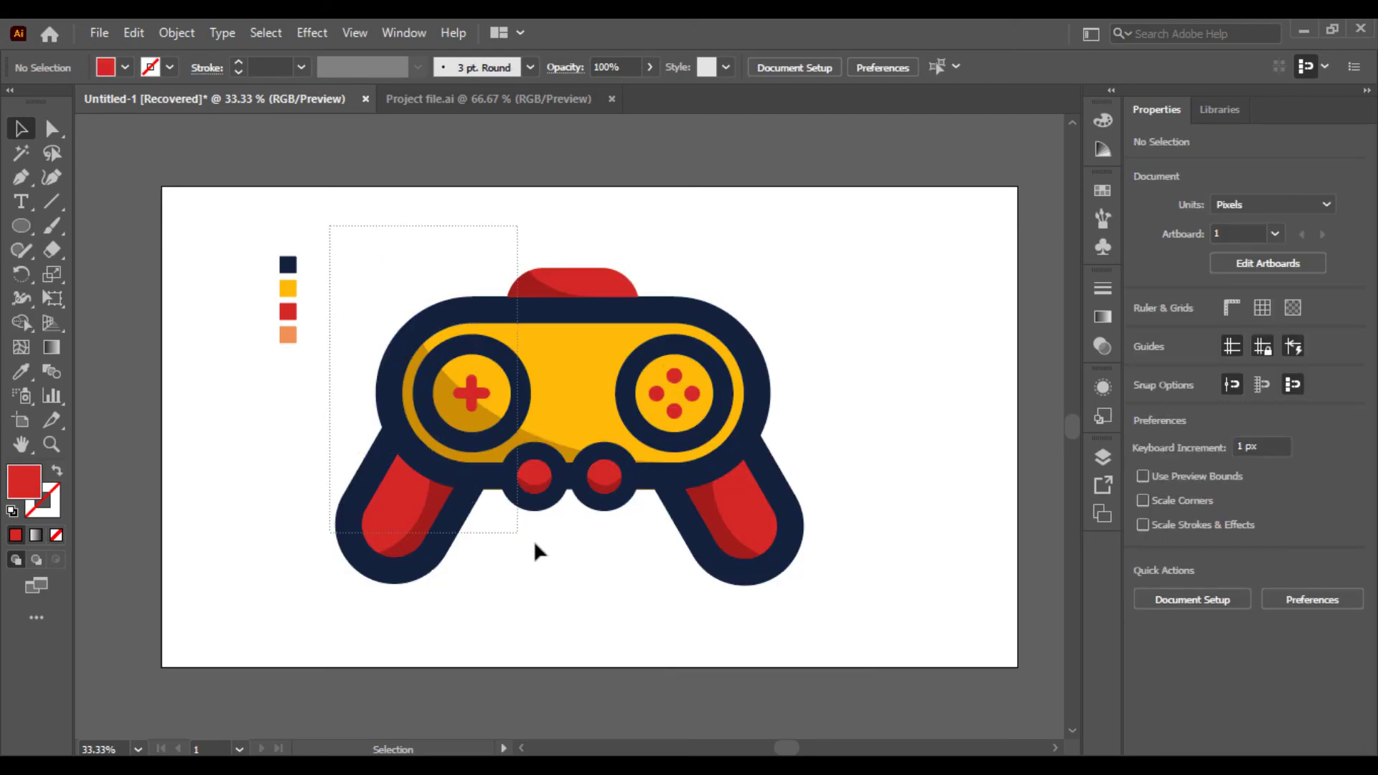
pyautogui.moveTo(835, 593); pyautogui.dragTo(815, 584)
pyautogui.rightClick(635, 372)
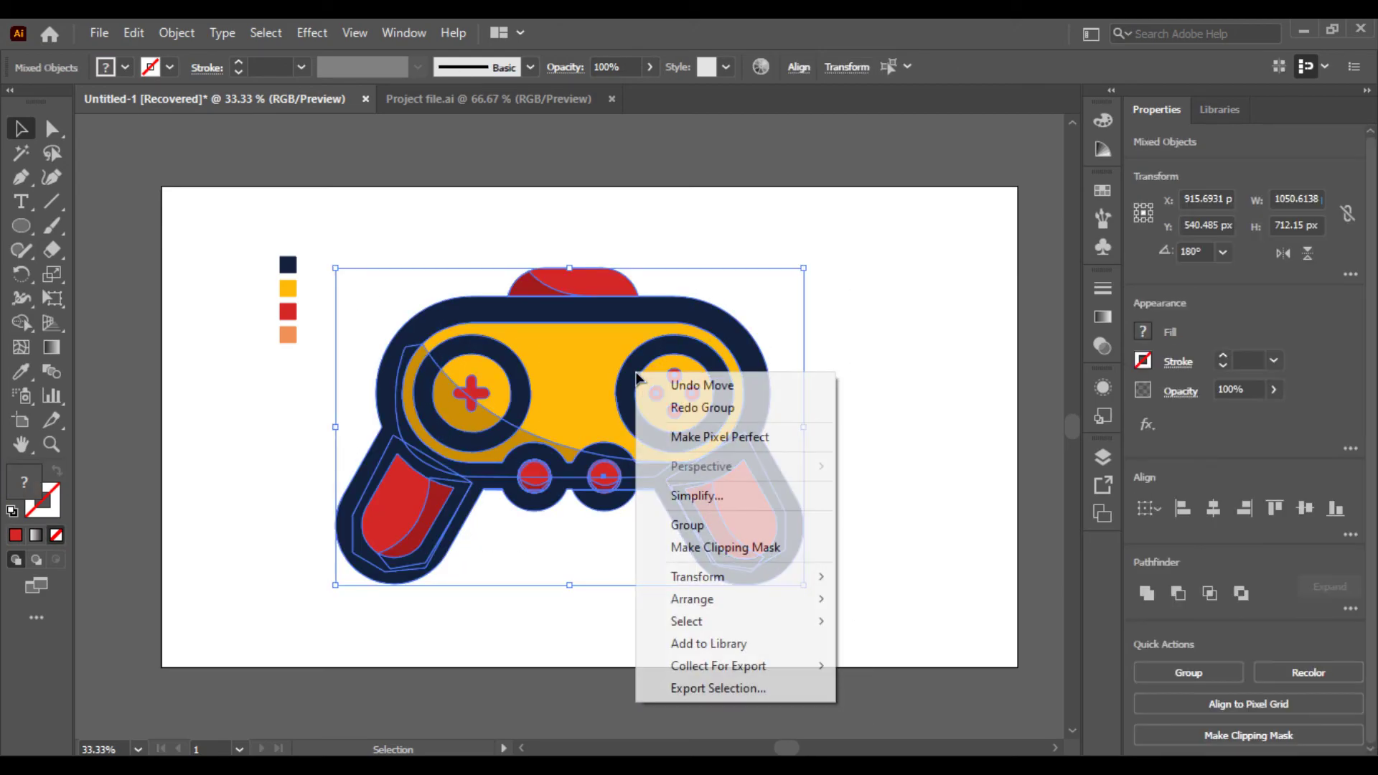
pyautogui.click(699, 524)
# - Scale the grouped controller down by its corner handle
pyautogui.click(864, 495)
pyautogui.click(749, 314)
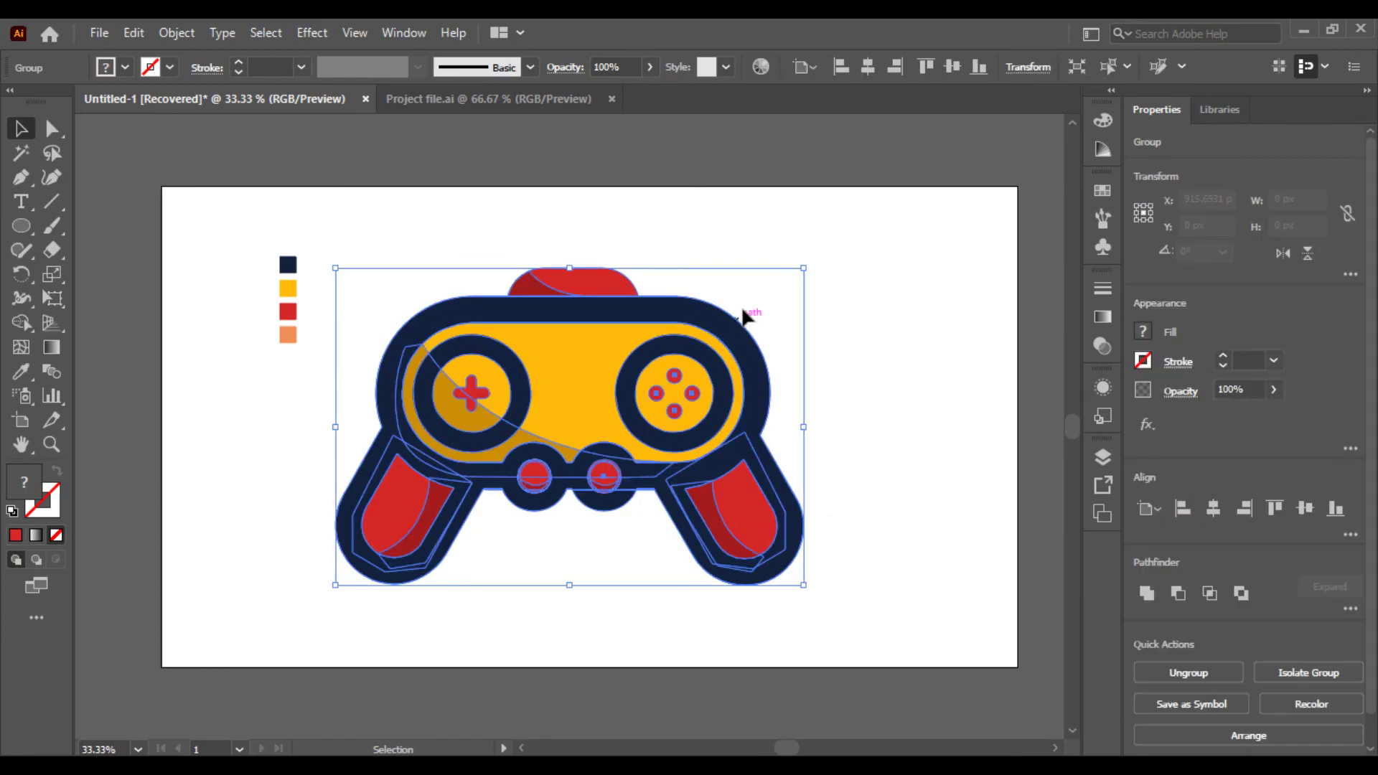
pyautogui.click(776, 270)
pyautogui.click(777, 335)
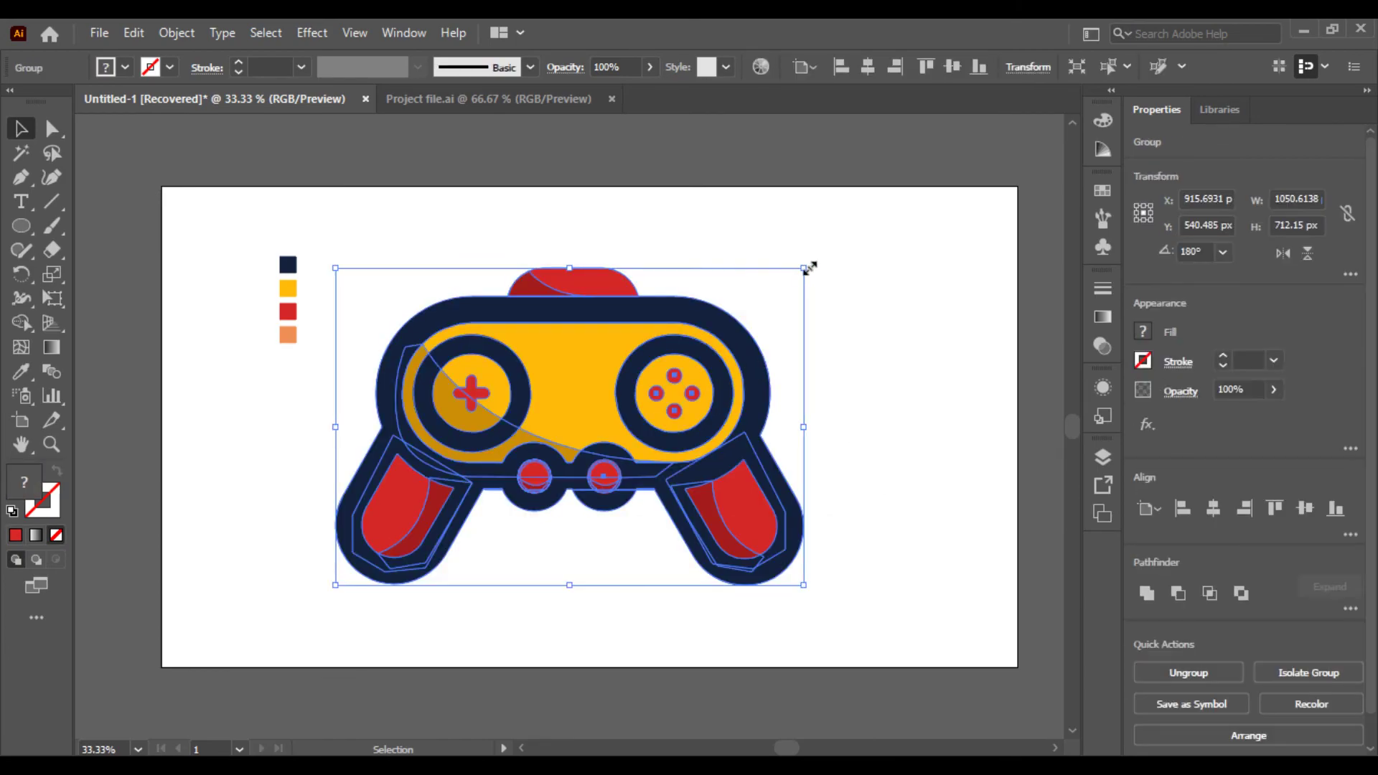
pyautogui.moveTo(803, 269); pyautogui.dragTo(717, 326)
pyautogui.click(849, 381)
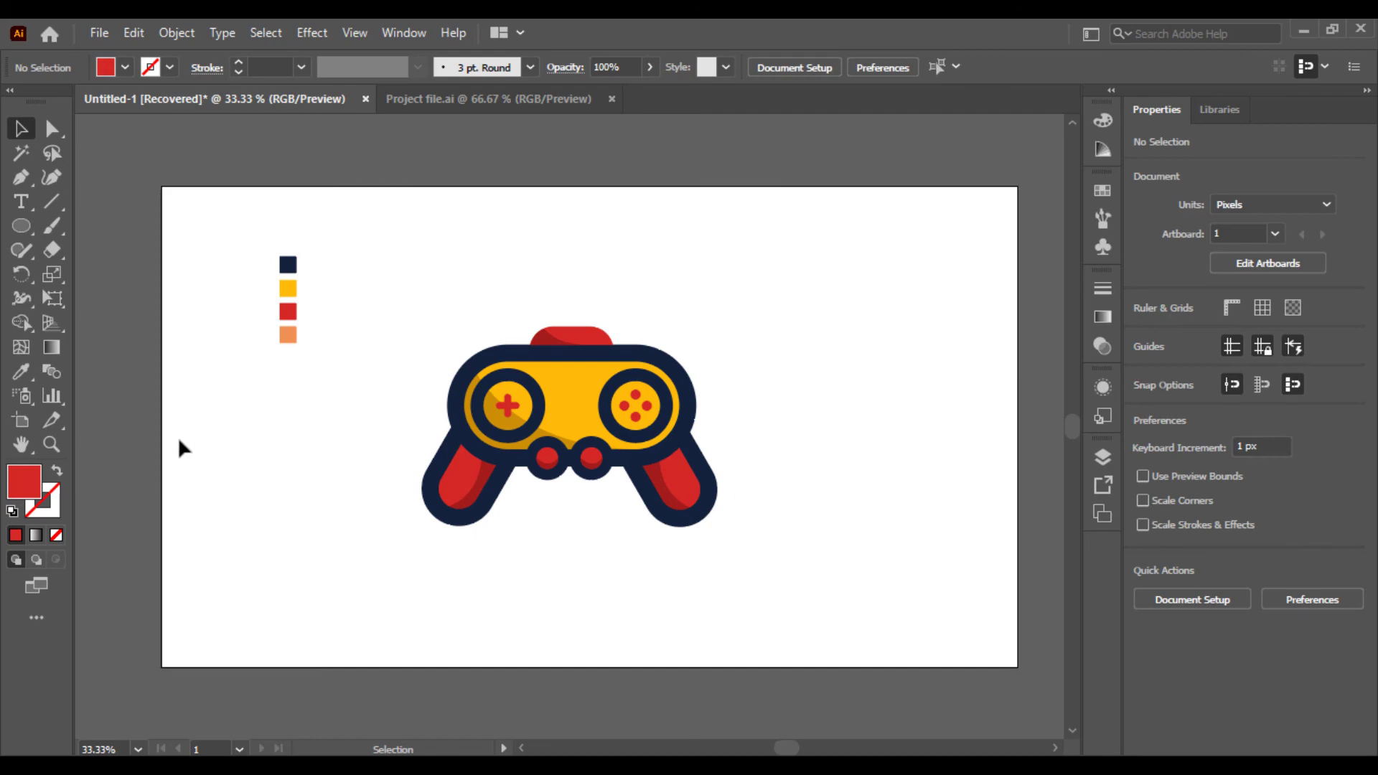
# - Type 'GAMING LOGO' below the controller and set it to 72 pt
pyautogui.click(314, 594)
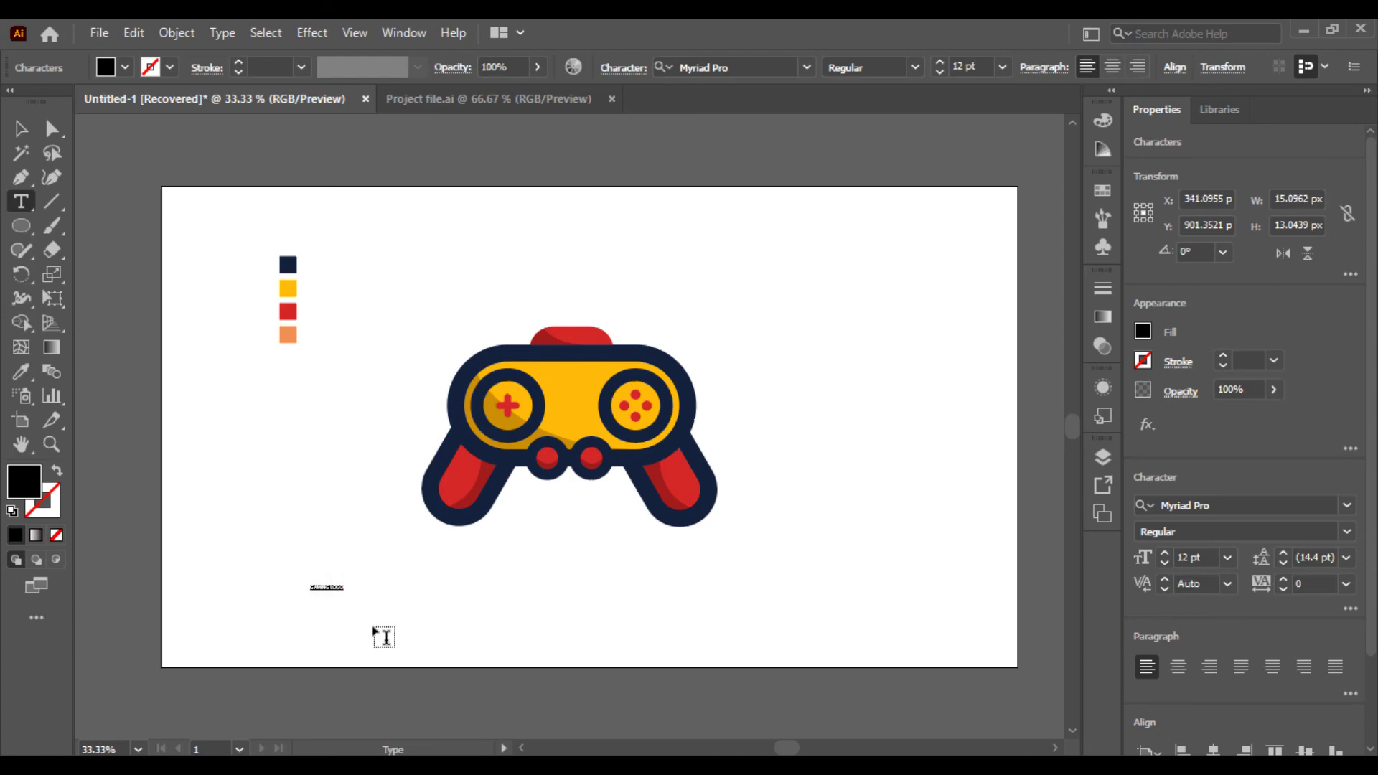
pyautogui.scroll(1, 545, 338)
pyautogui.hotkey('ctrl', 'a')
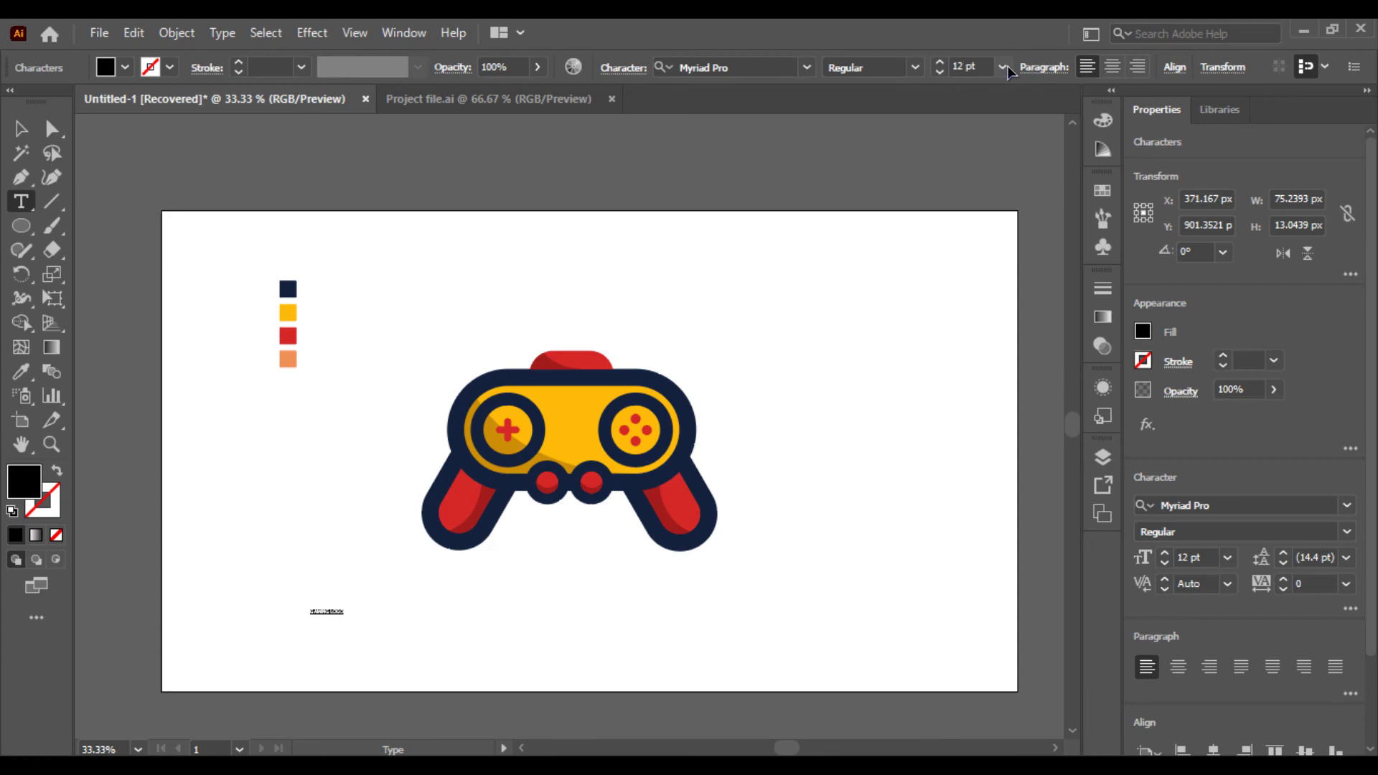
pyautogui.click(1002, 67)
pyautogui.click(1008, 432)
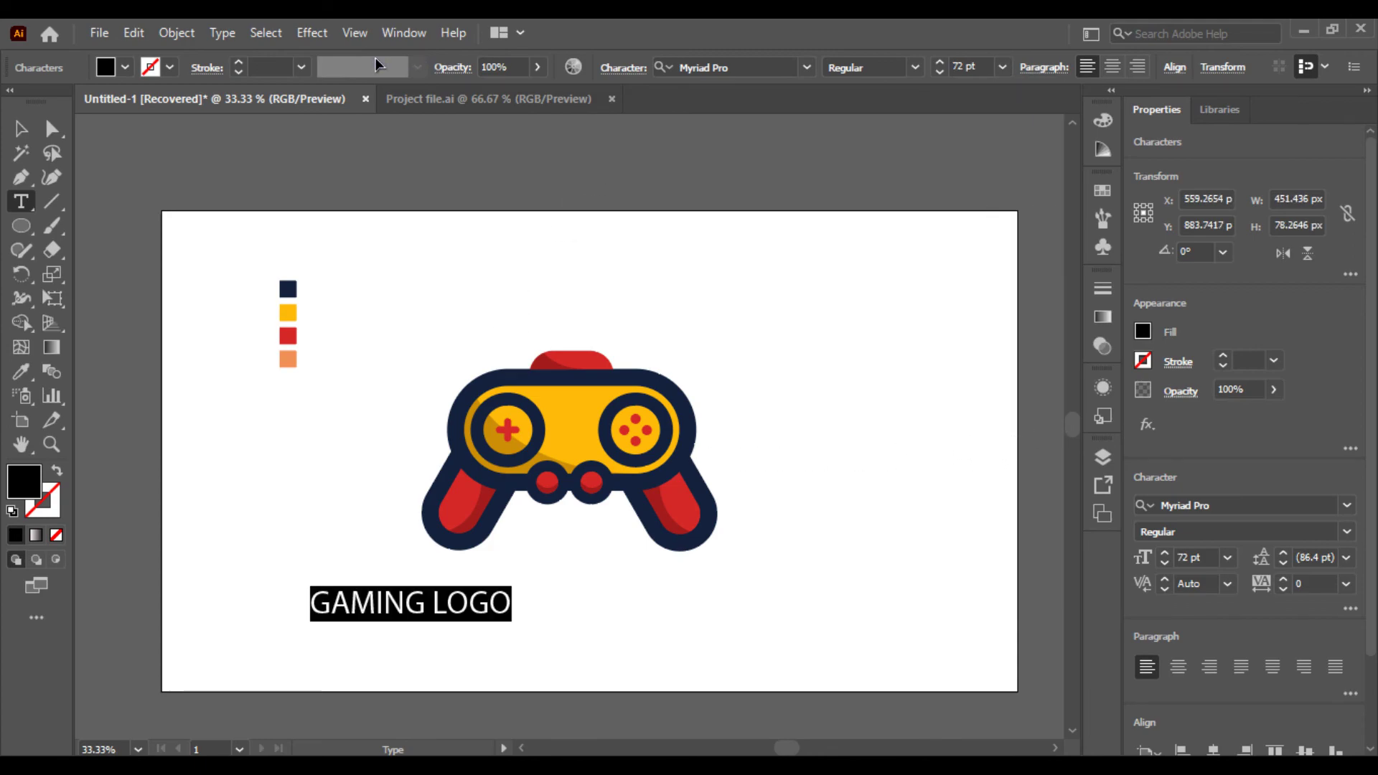
# - Set the text font to Gotham Book with tracking 500
pyautogui.click(804, 66)
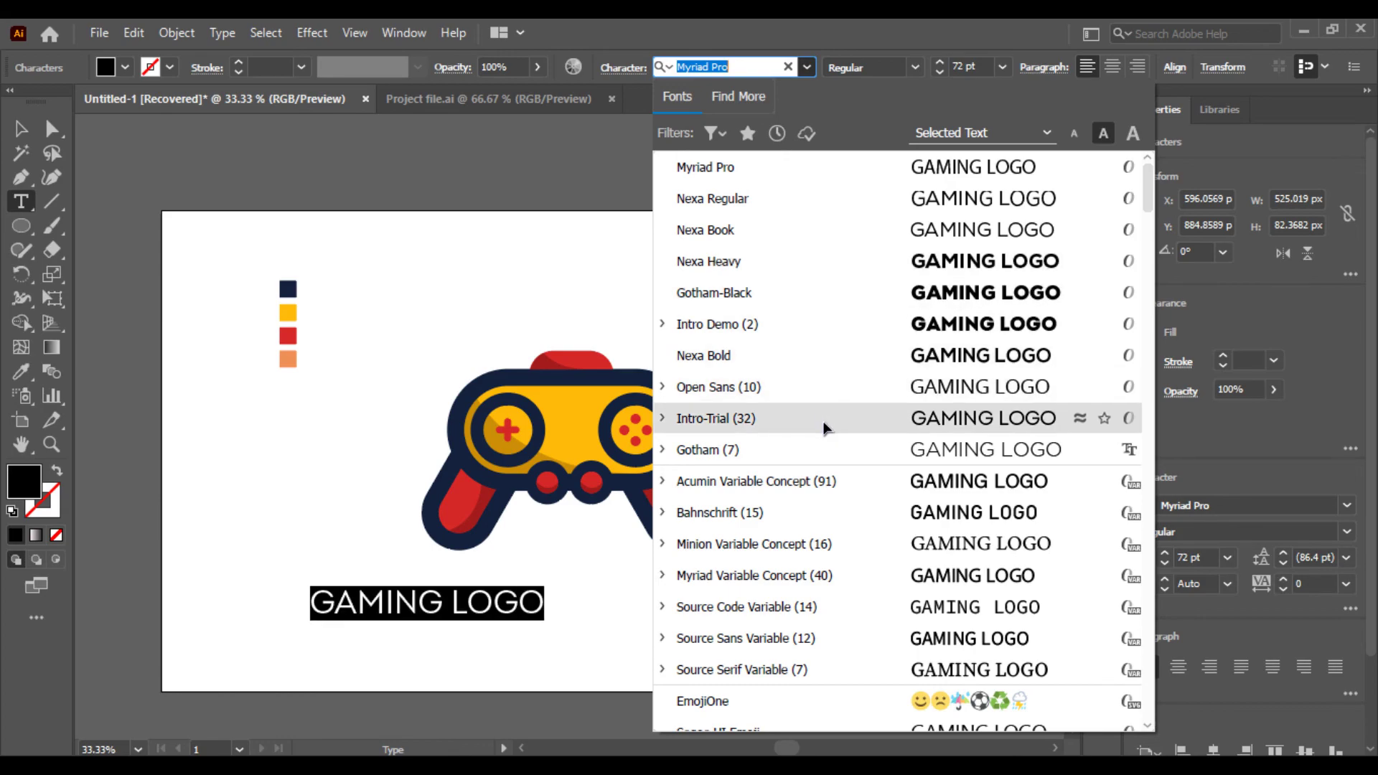
pyautogui.click(821, 460)
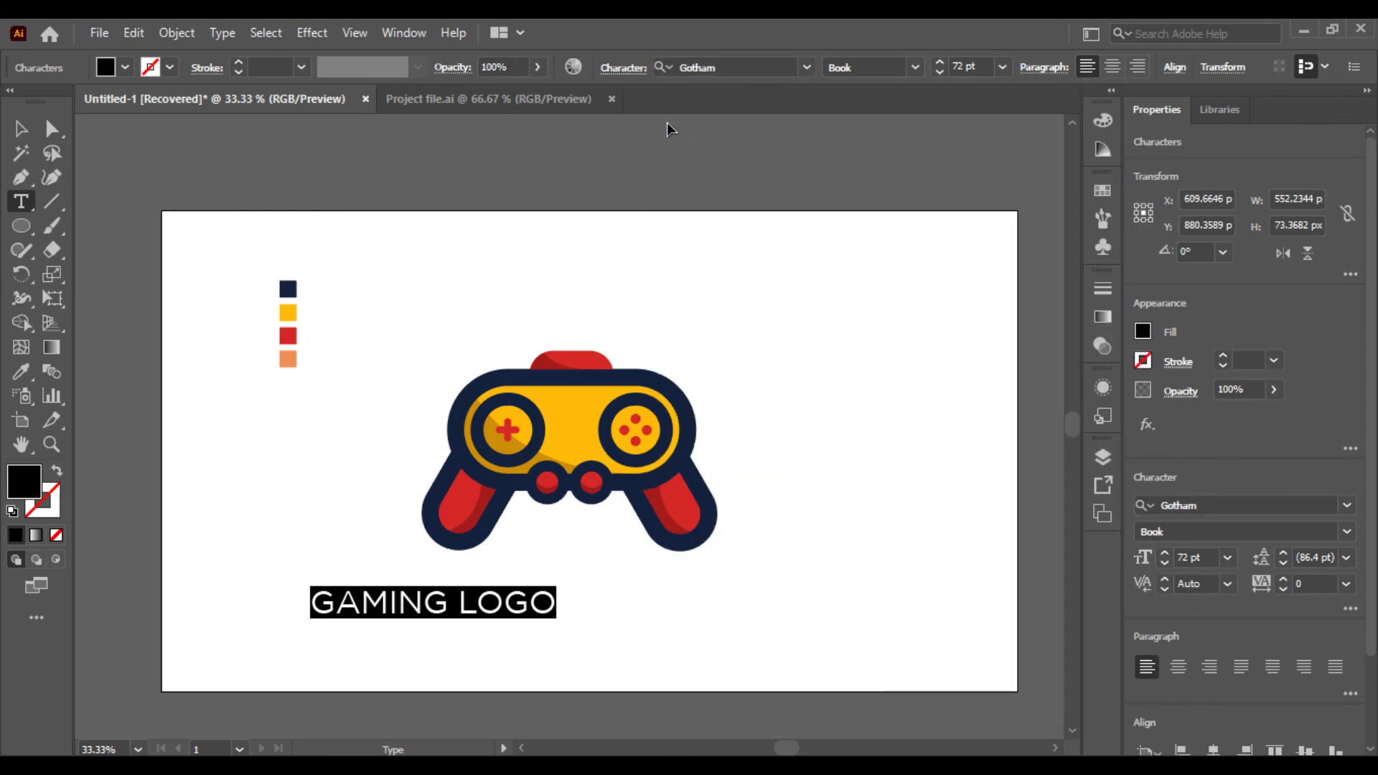
pyautogui.click(621, 68)
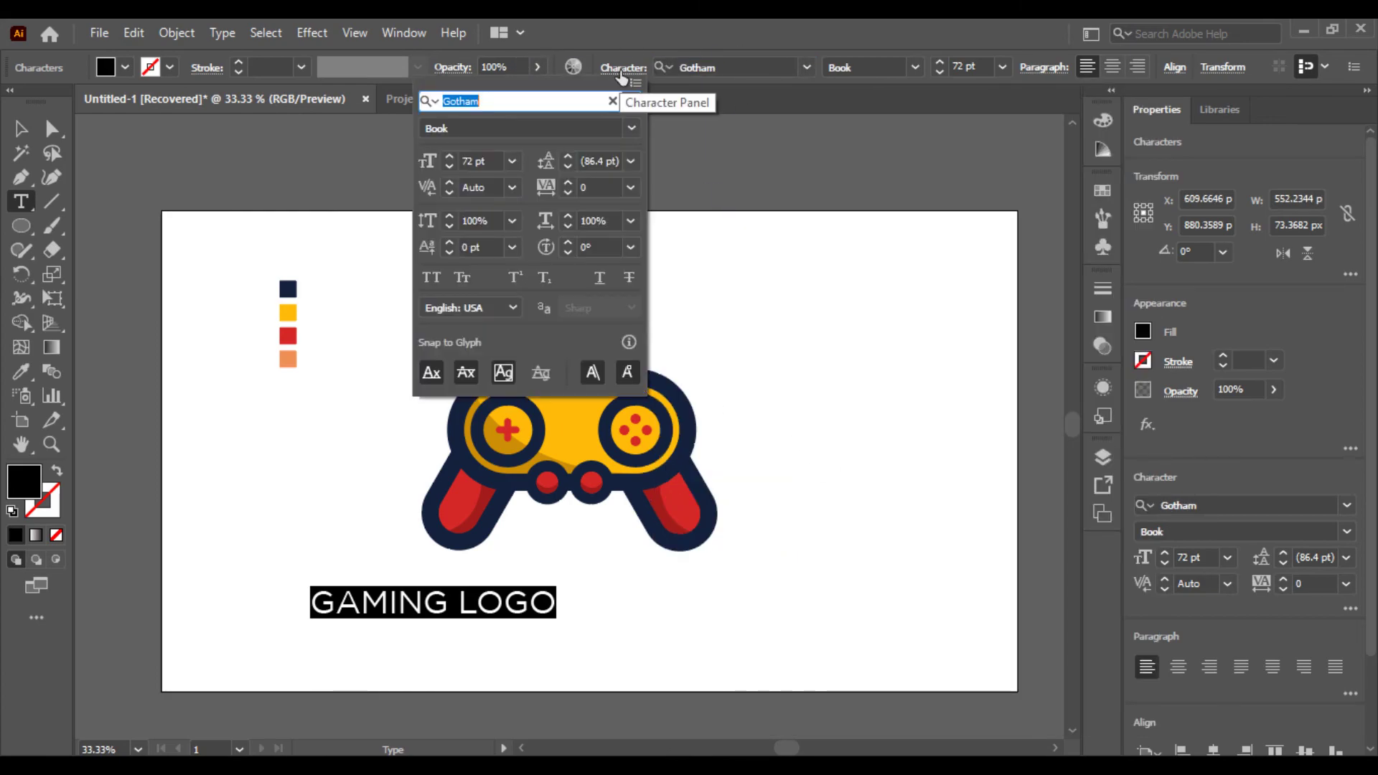
pyautogui.click(630, 188)
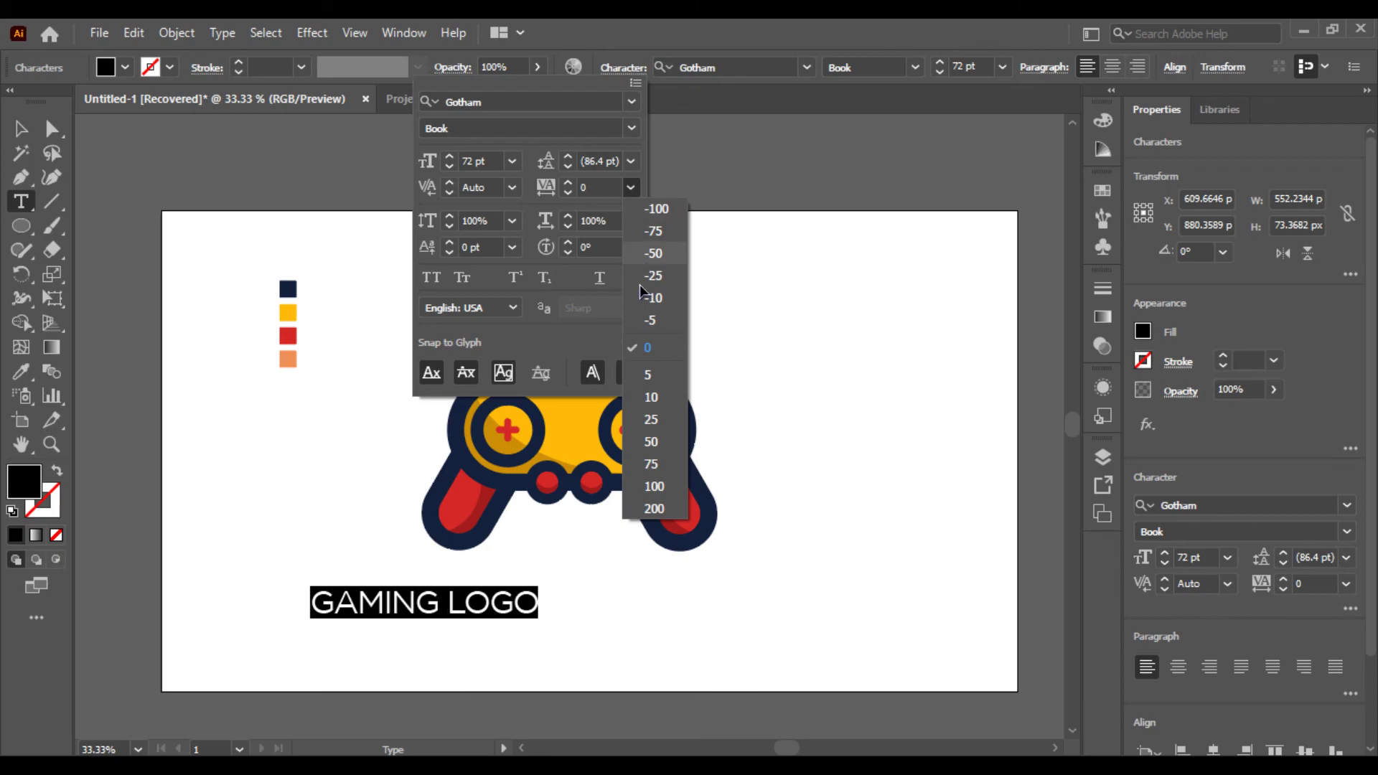
pyautogui.click(654, 509)
pyautogui.click(604, 185)
pyautogui.write('500')
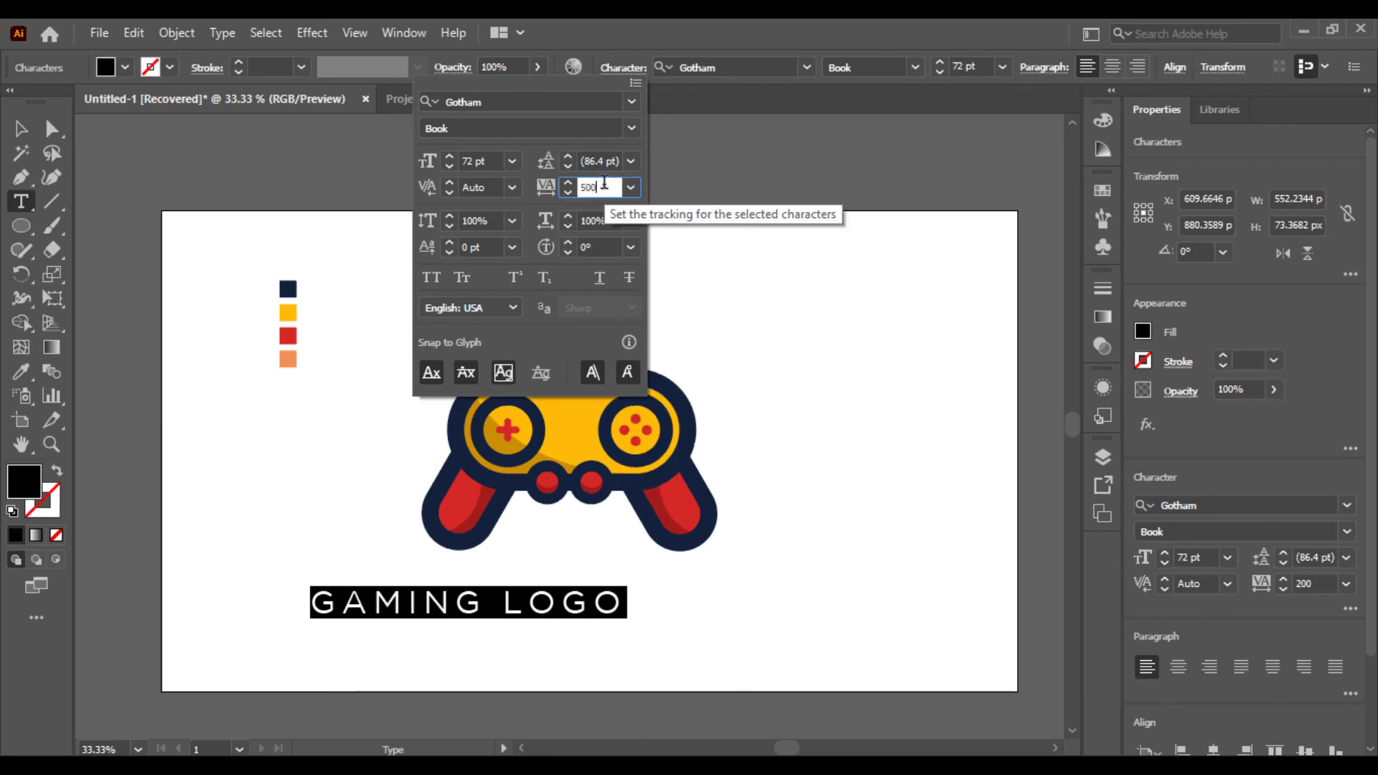
pyautogui.press('Return')
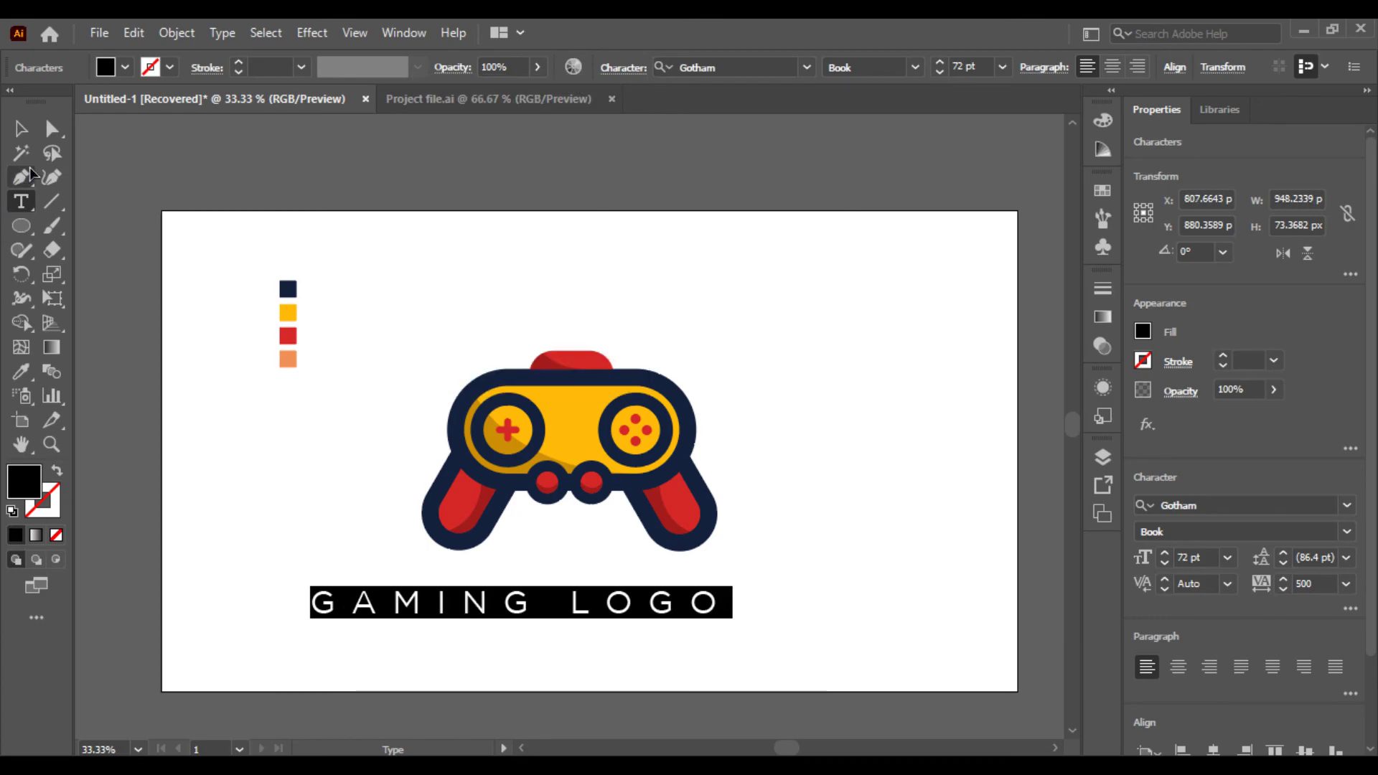
pyautogui.press('Escape')
# - Centre the GAMING LOGO text under the controller and stretch it slightly wider
pyautogui.moveTo(396, 376); pyautogui.dragTo(814, 626)
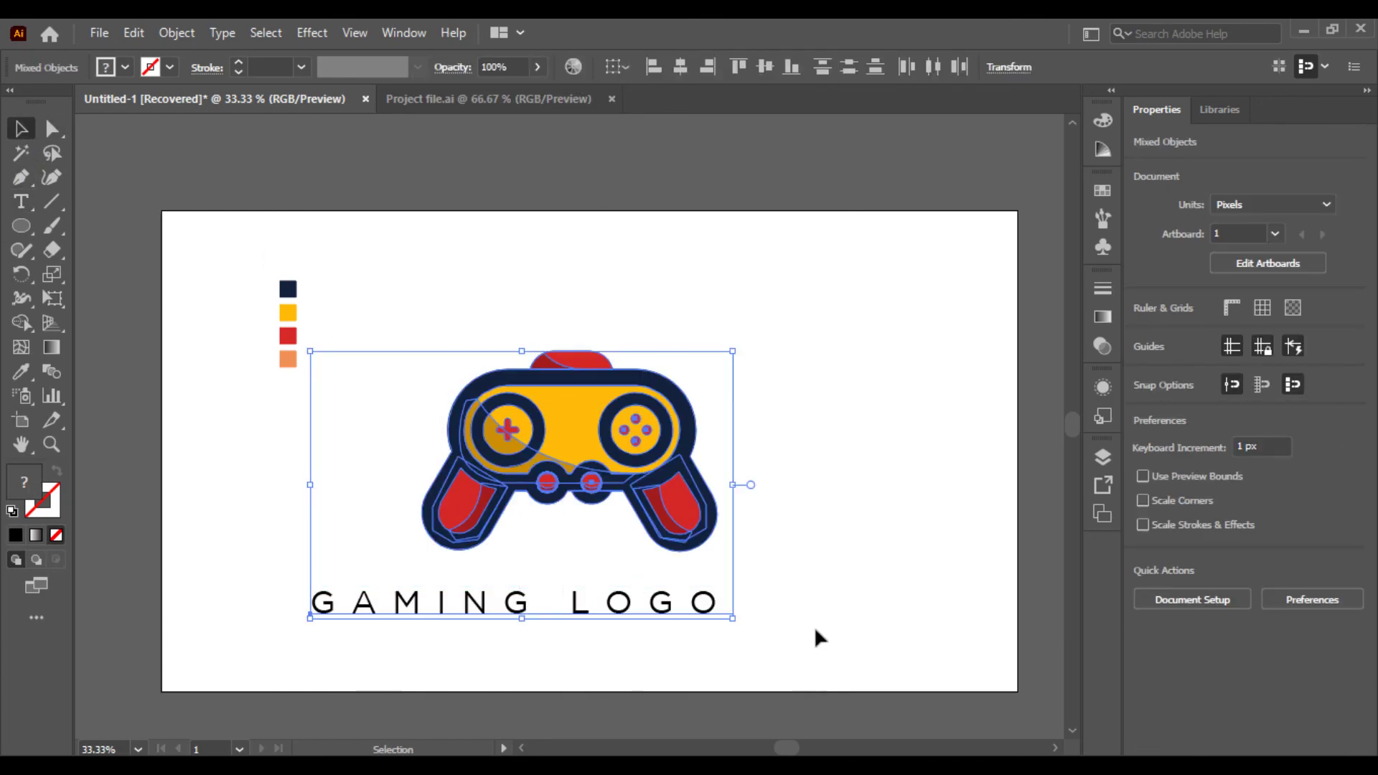
pyautogui.click(680, 67)
pyautogui.click(823, 309)
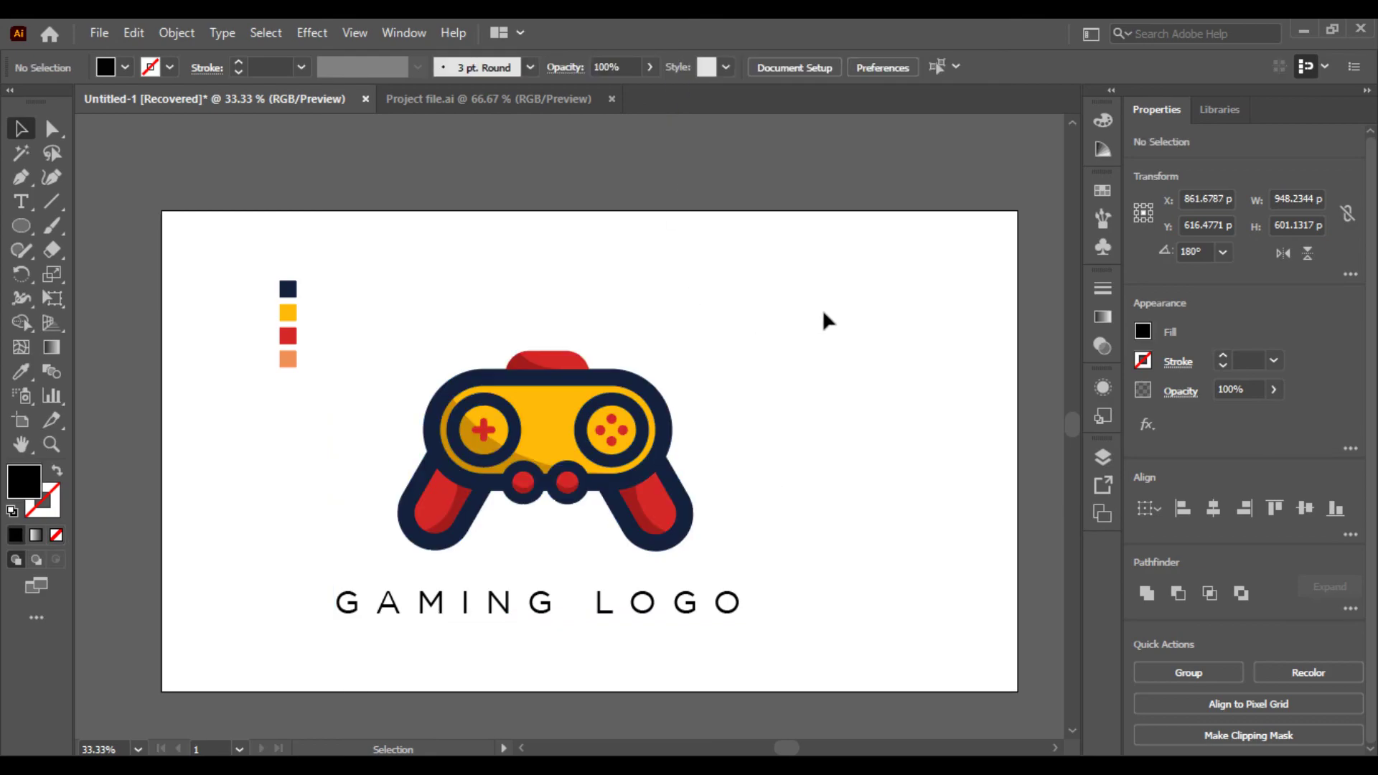
pyautogui.click(725, 609)
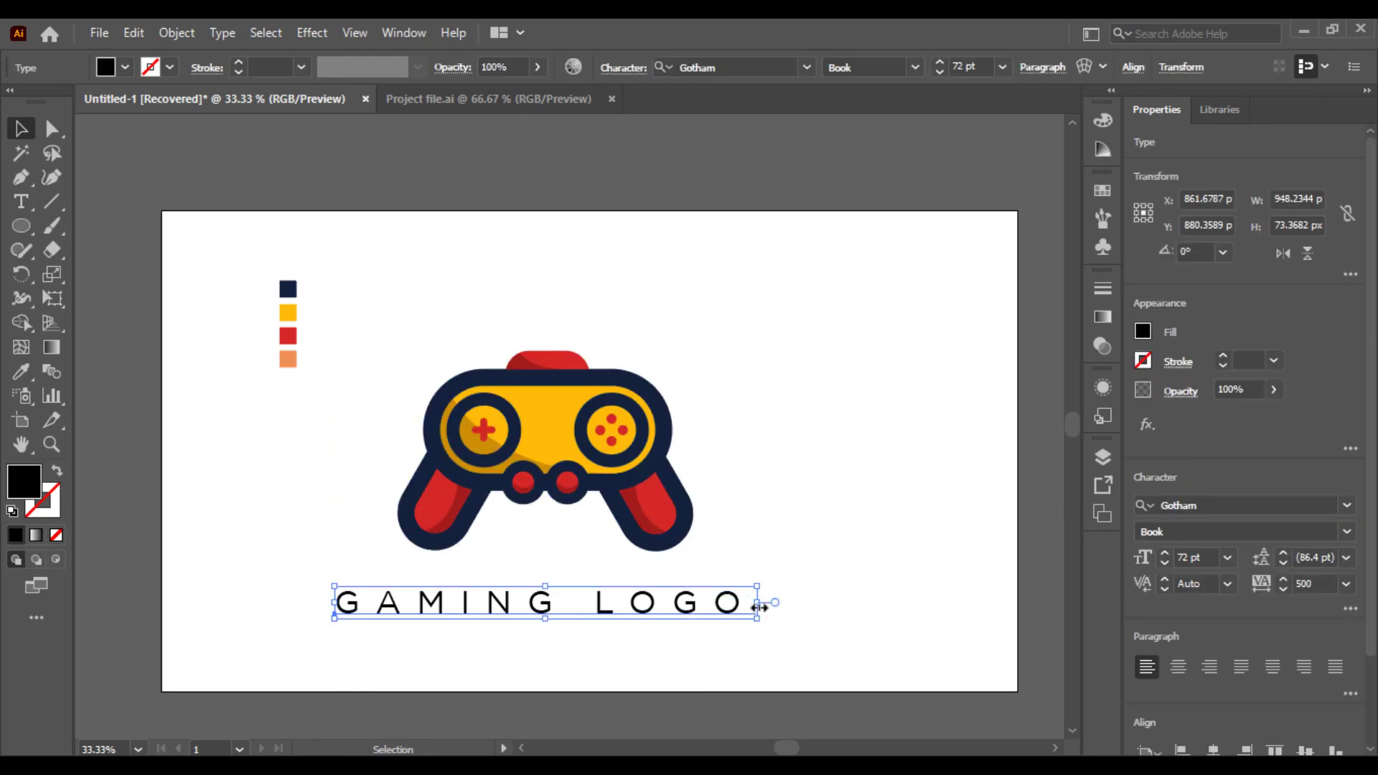
pyautogui.moveTo(806, 602); pyautogui.dragTo(819, 606)
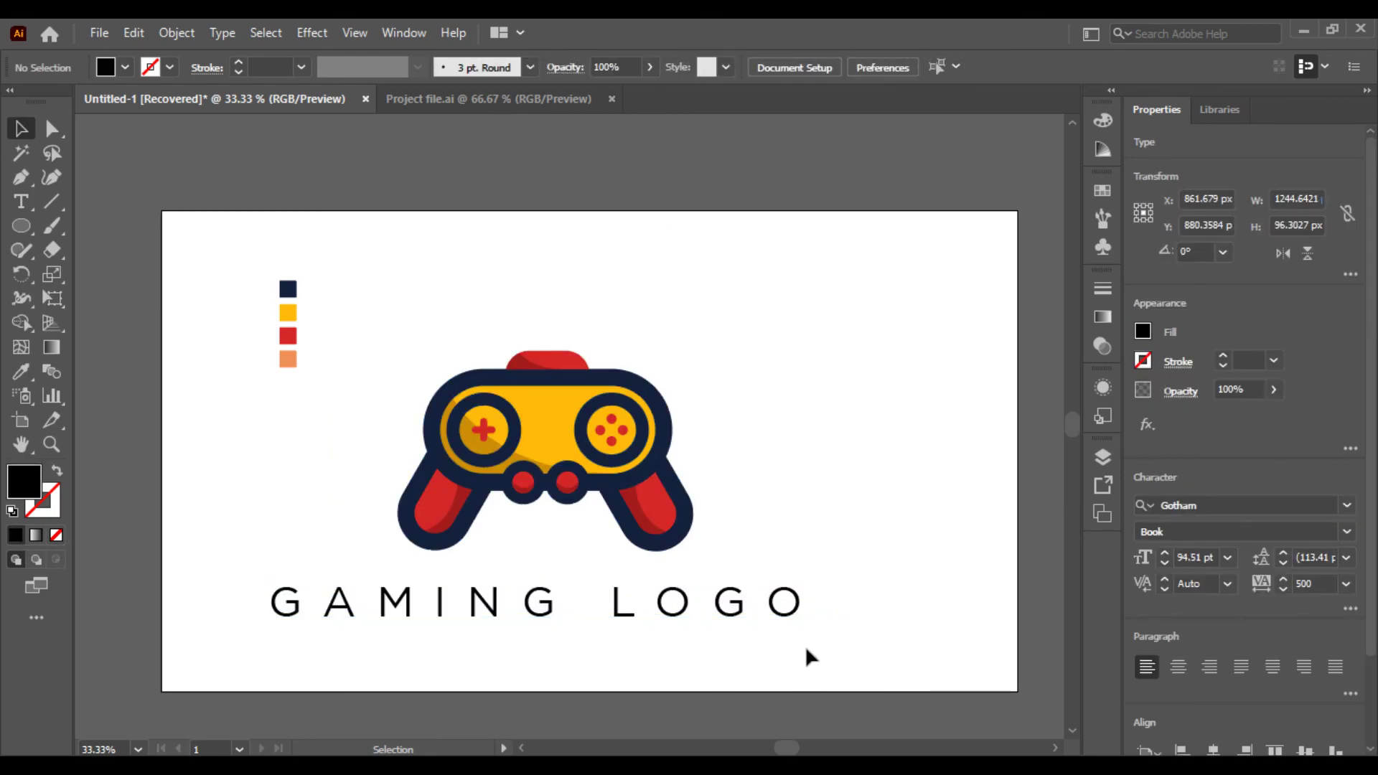
# - Shrink the controller and text together and shift them up and right
pyautogui.moveTo(806, 655); pyautogui.dragTo(640, 280)
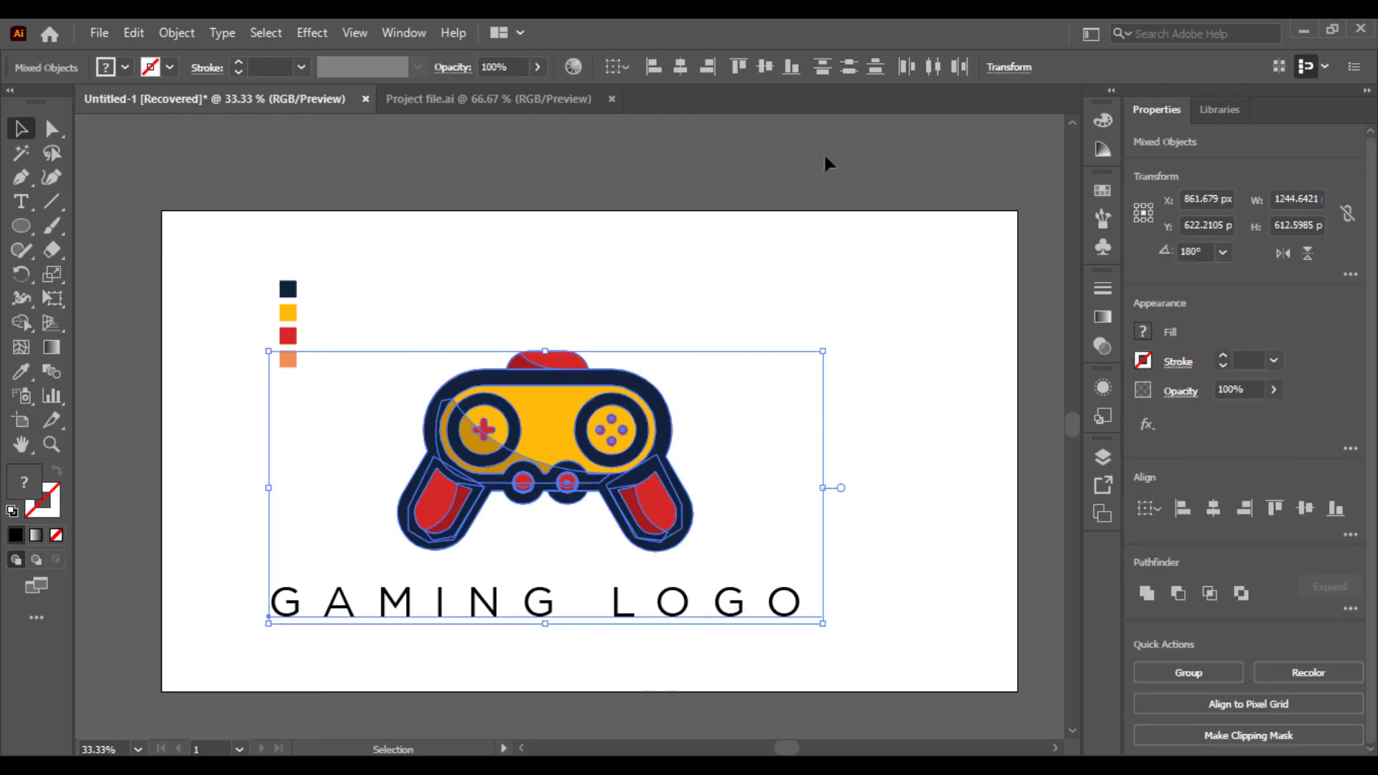
pyautogui.click(768, 326)
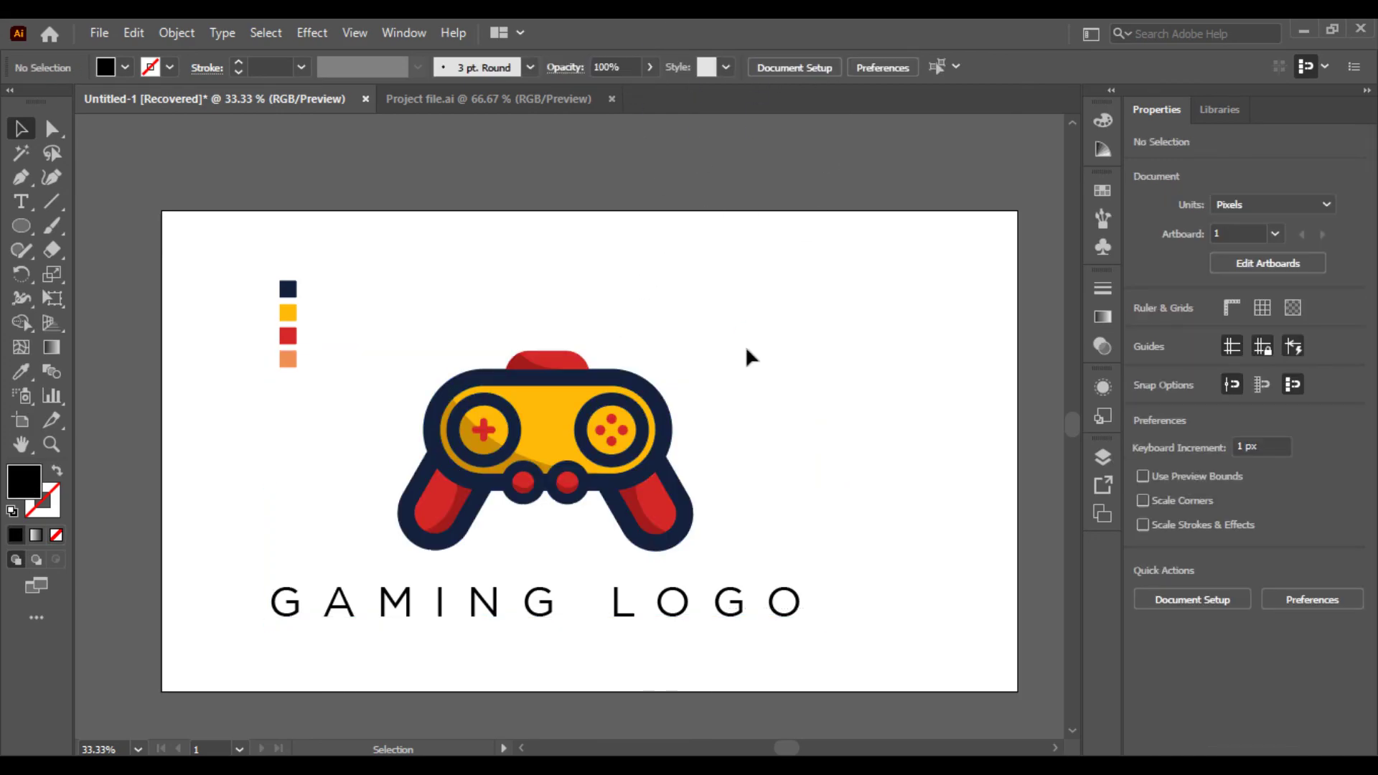
pyautogui.moveTo(671, 309); pyautogui.dragTo(485, 625)
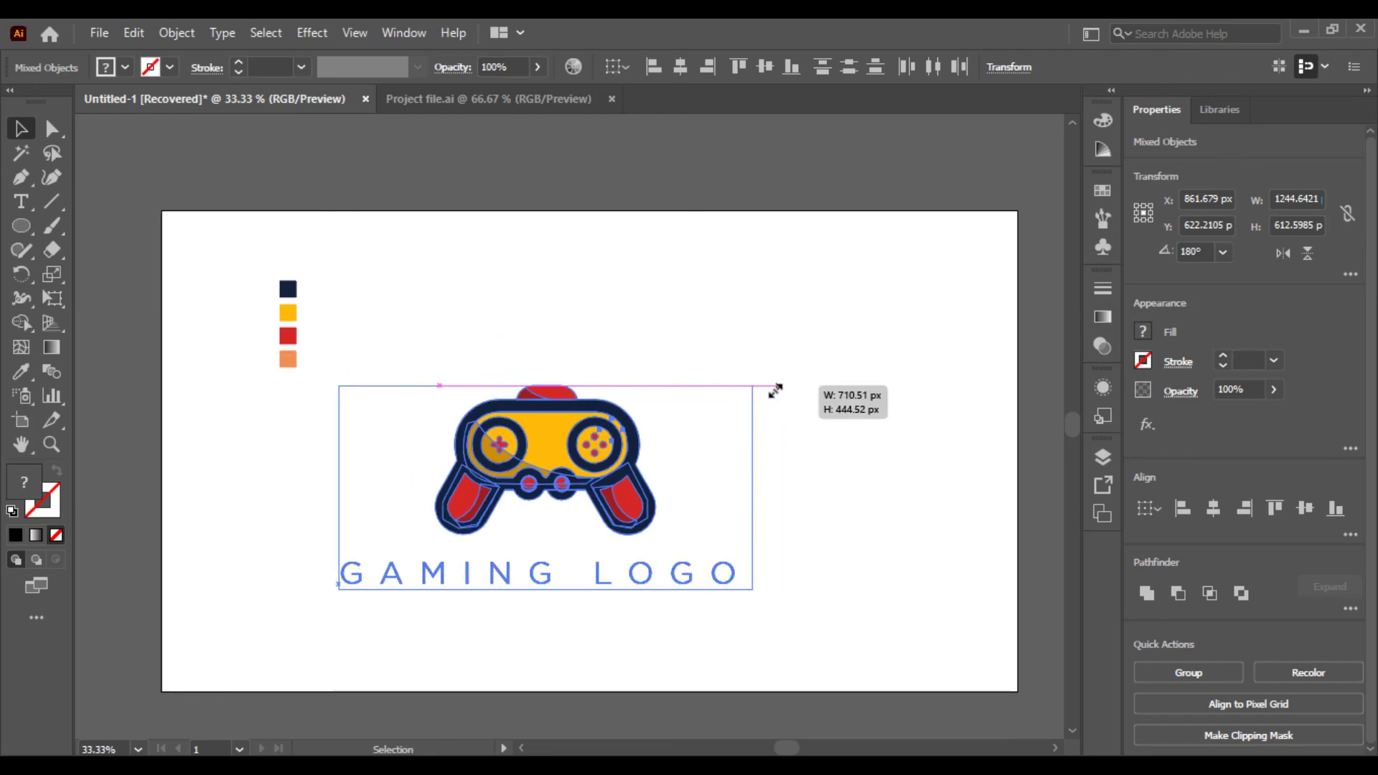
pyautogui.moveTo(823, 353); pyautogui.dragTo(748, 391)
pyautogui.moveTo(635, 443); pyautogui.dragTo(654, 425)
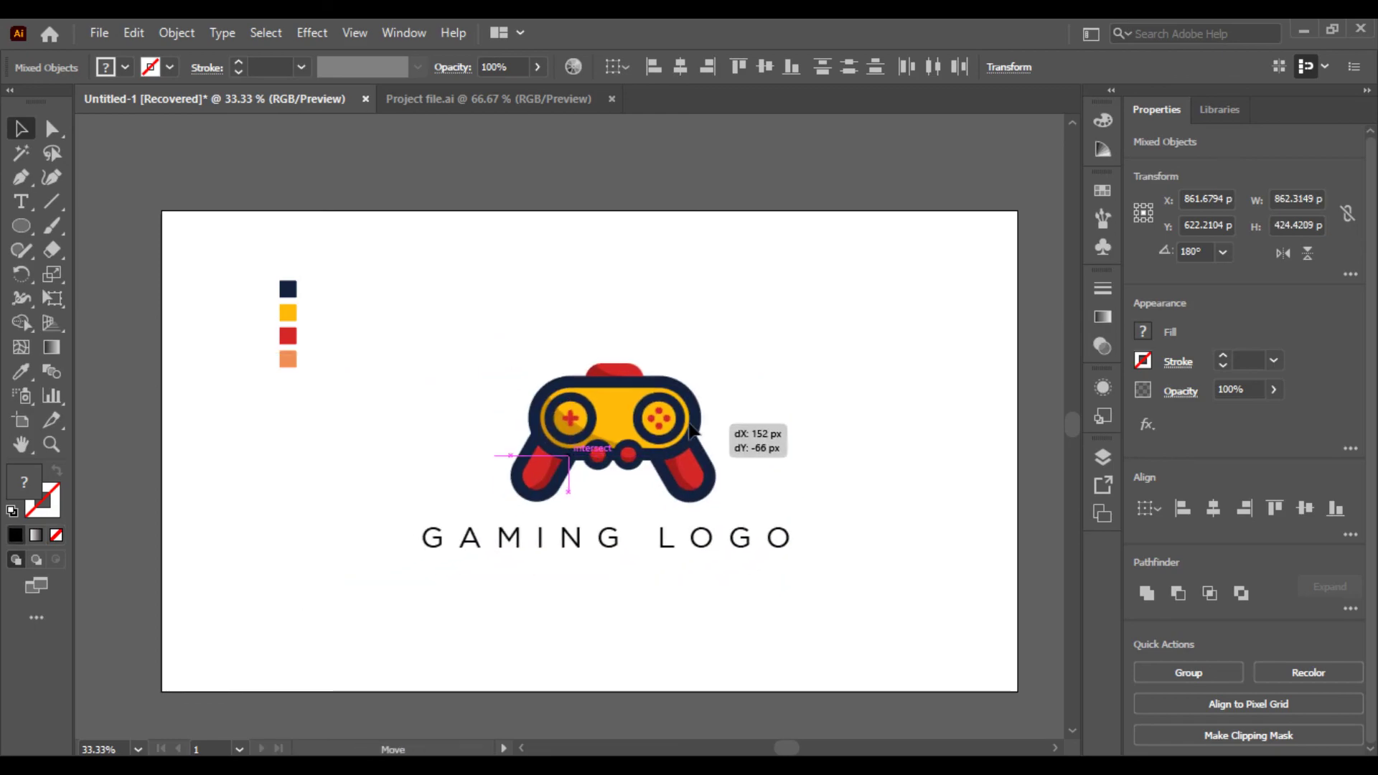
pyautogui.click(869, 407)
# - Shrink the controller alone and move it down closer to the text
pyautogui.click(671, 391)
pyautogui.moveTo(677, 357); pyautogui.dragTo(664, 365)
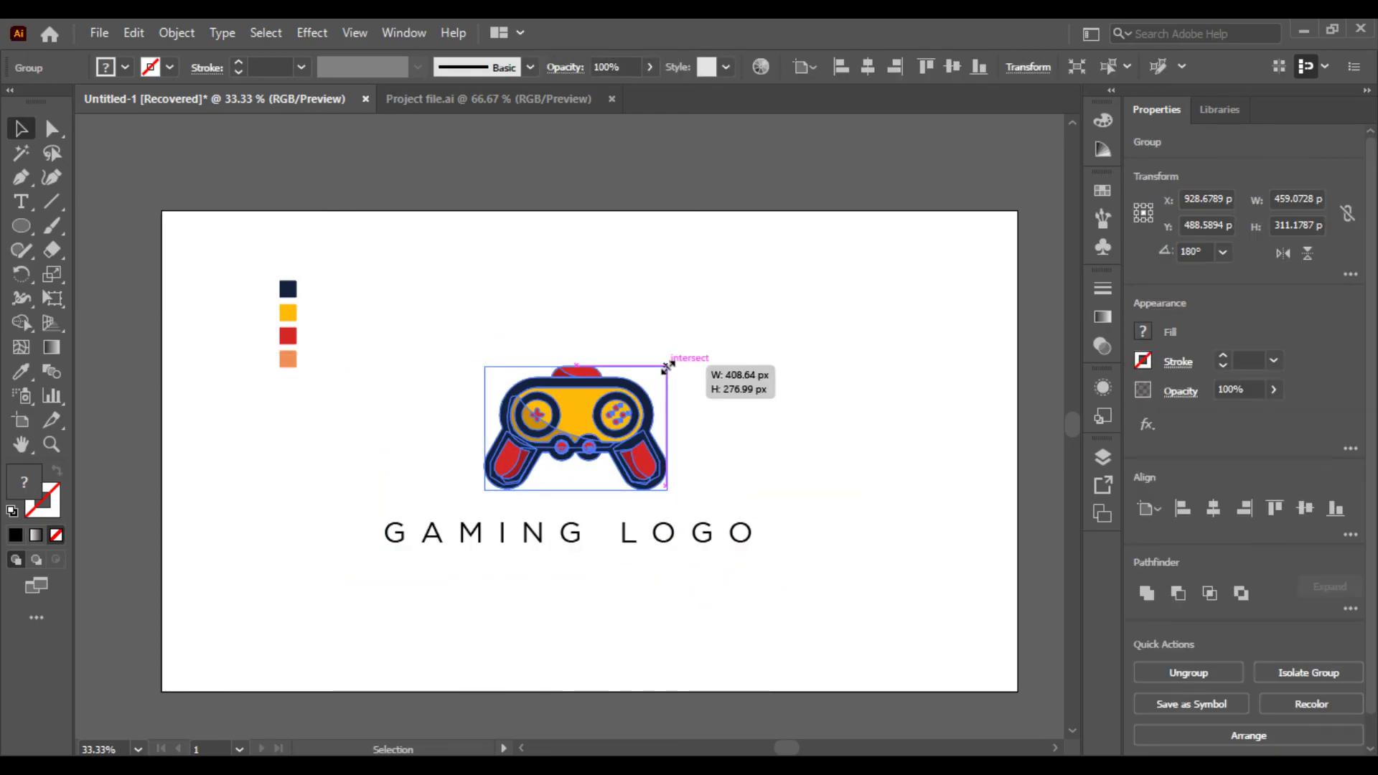
pyautogui.moveTo(824, 322); pyautogui.dragTo(540, 627)
pyautogui.click(540, 627)
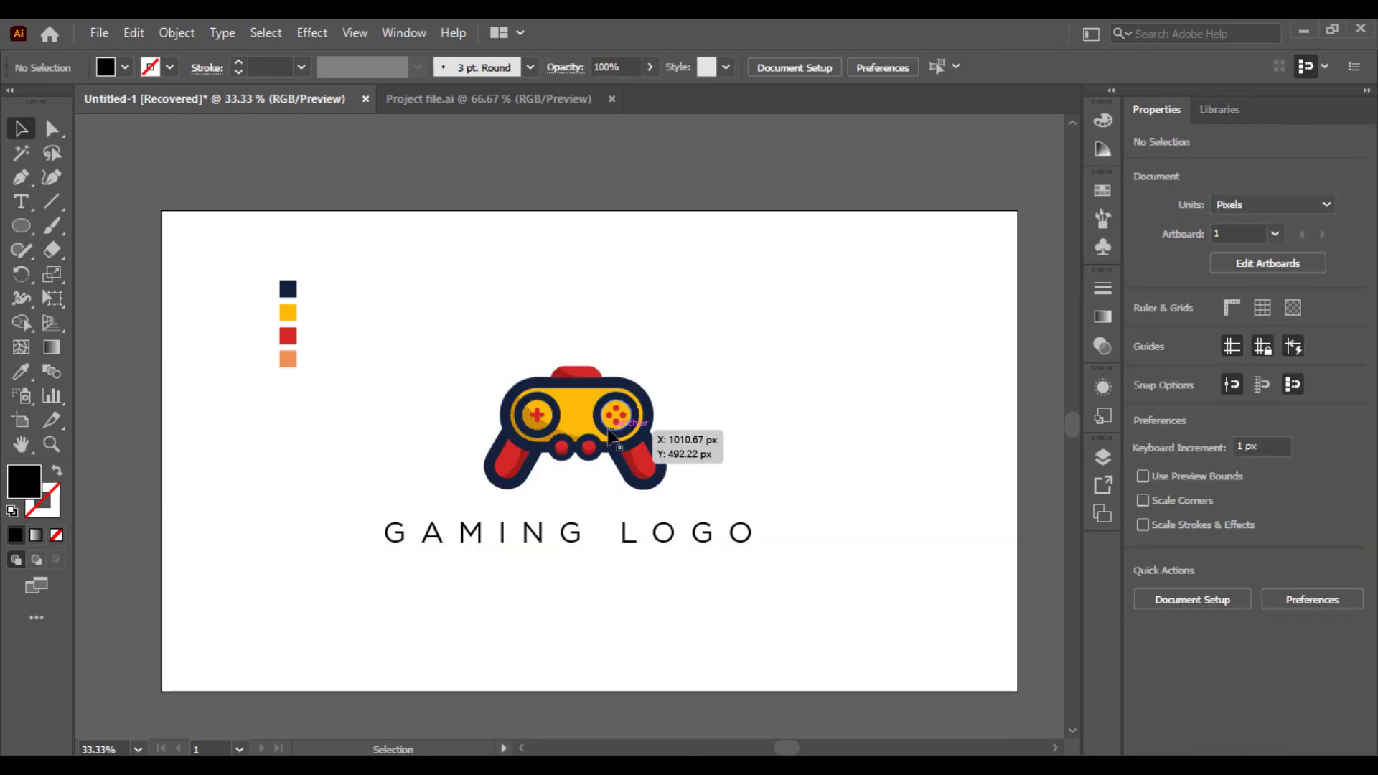
pyautogui.click(642, 430)
pyautogui.moveTo(598, 414); pyautogui.dragTo(597, 430)
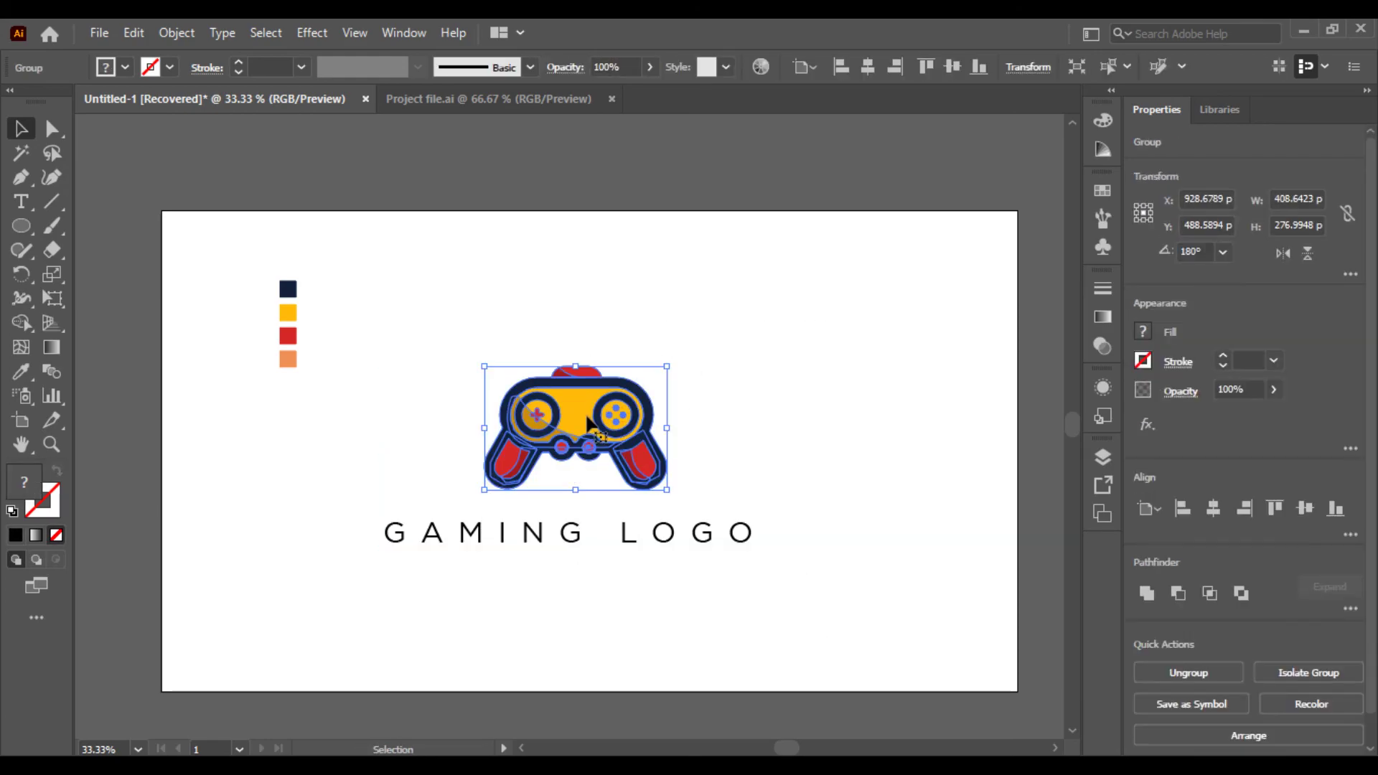
pyautogui.click(760, 376)
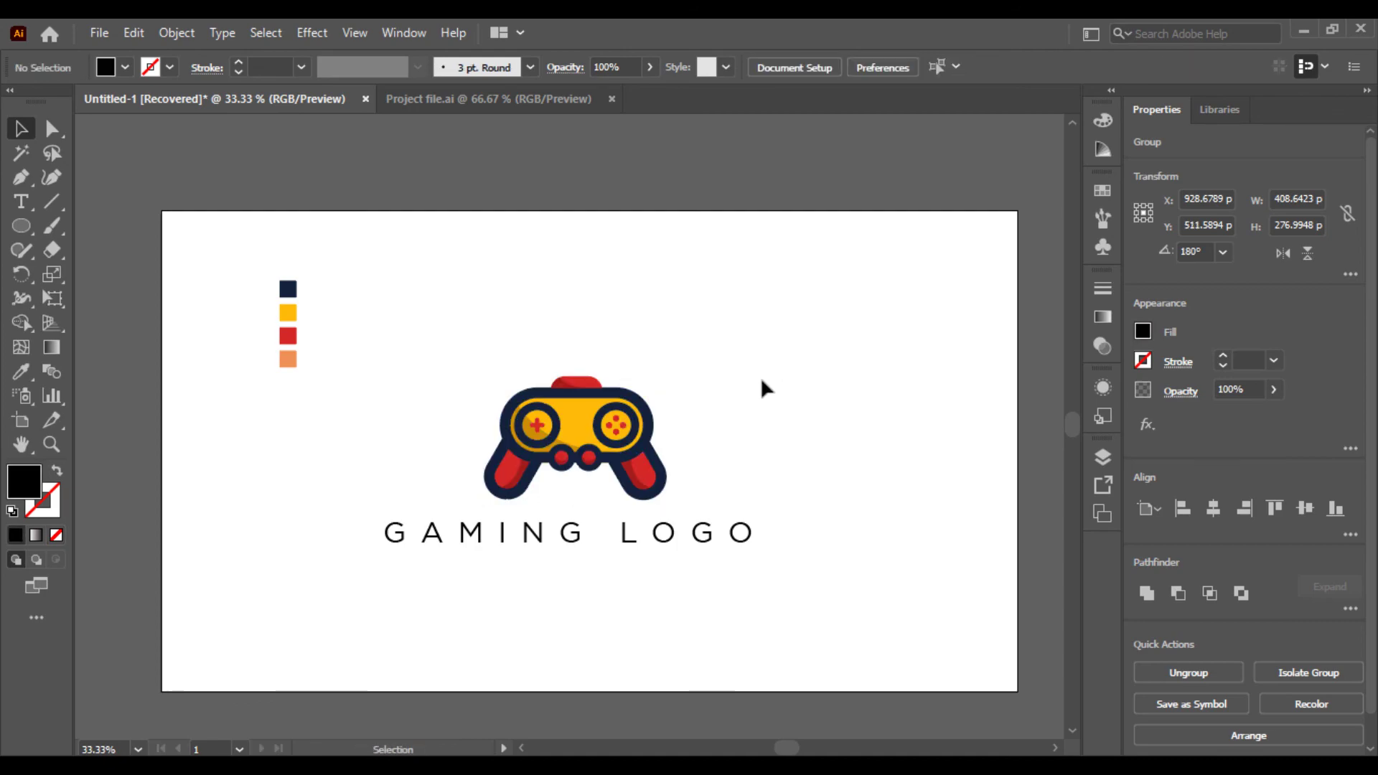
# - Group the controller with the text and centre the group horizontally and vertically on the artboard
pyautogui.hotkey('ctrl', 'a')
pyautogui.rightClick(611, 422)
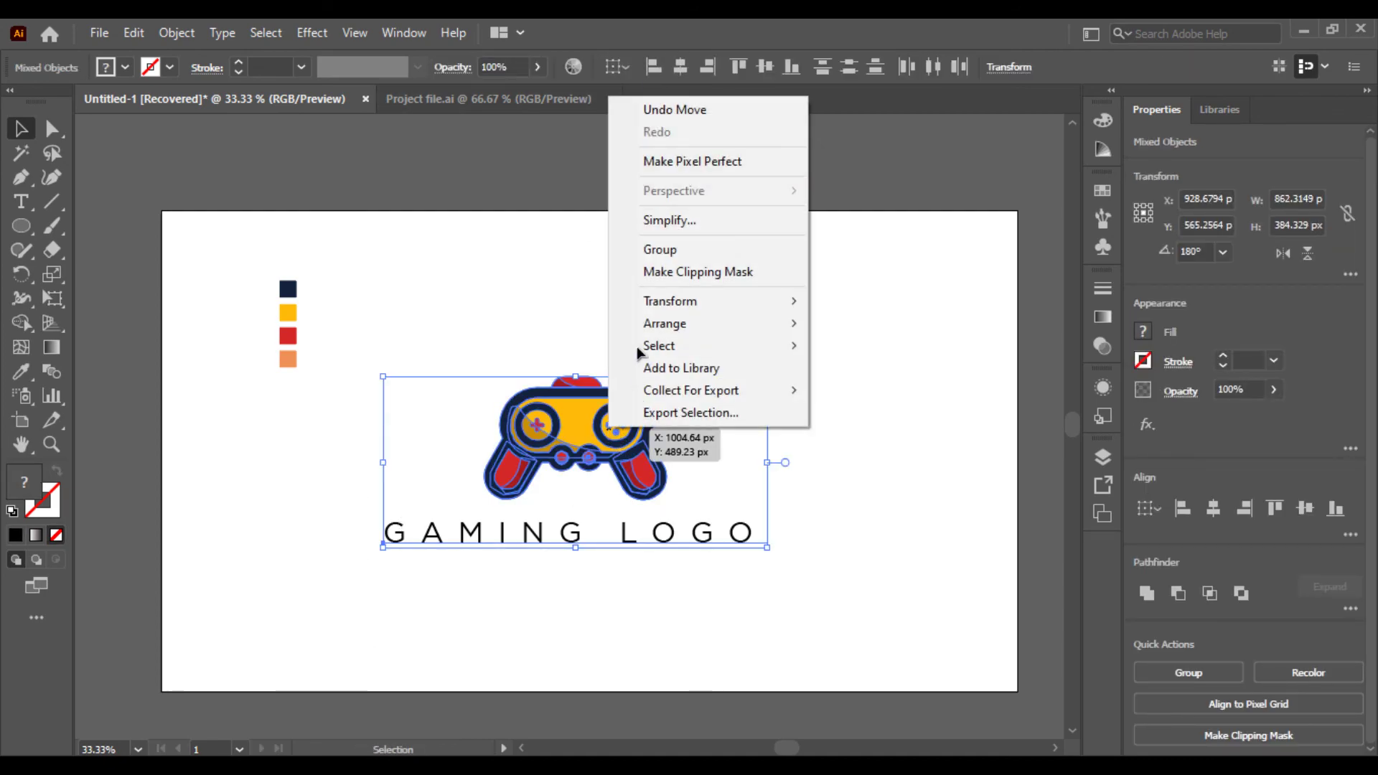
pyautogui.click(662, 249)
pyautogui.click(681, 67)
pyautogui.click(765, 66)
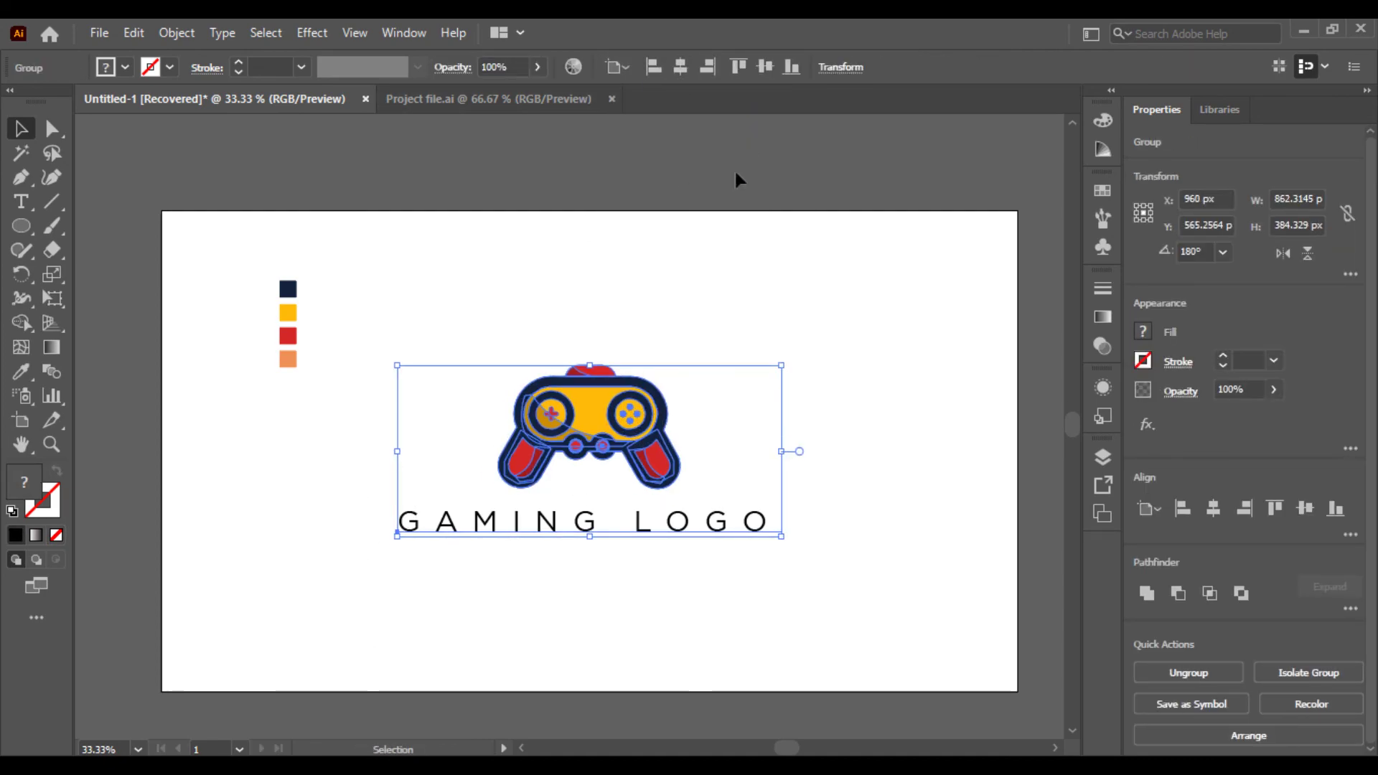
# - Enlarge the logo group slightly around its centre
pyautogui.click(515, 232)
pyautogui.moveTo(557, 574)
pyautogui.mouseDown()
pyautogui.moveTo(800, 359)
pyautogui.moveTo(804, 336)
pyautogui.mouseUp()
pyautogui.click(864, 364)
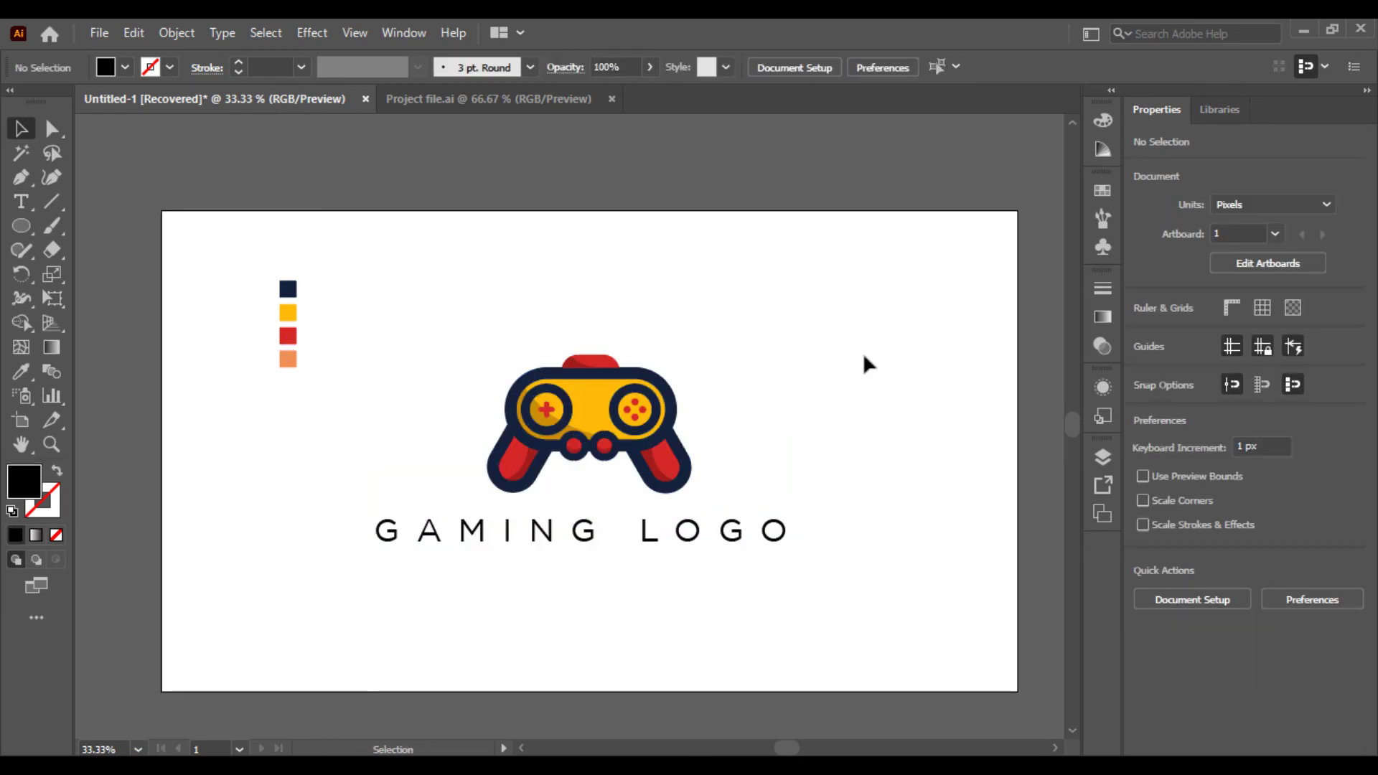